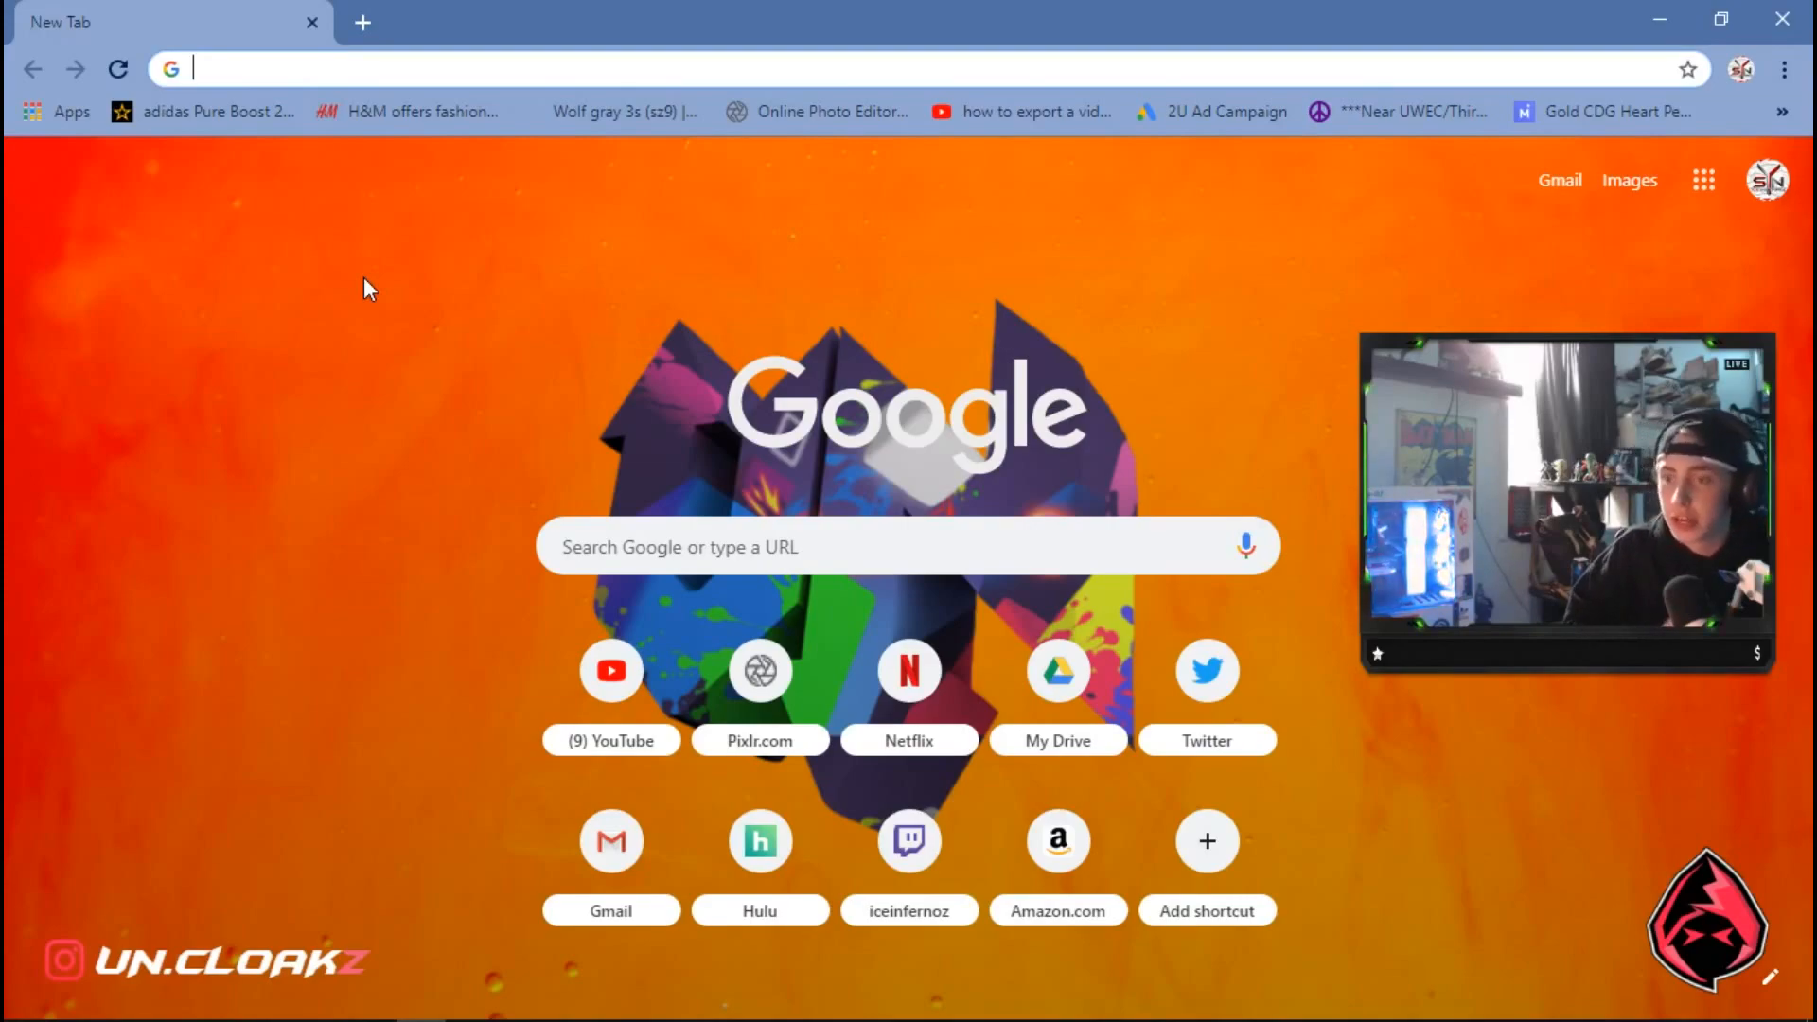
Go to pixlr.com, open Pixlr Editor instead of Pixlr X, and allow the site to run Flash
{"action": "type", "text": "pixlr.com"}
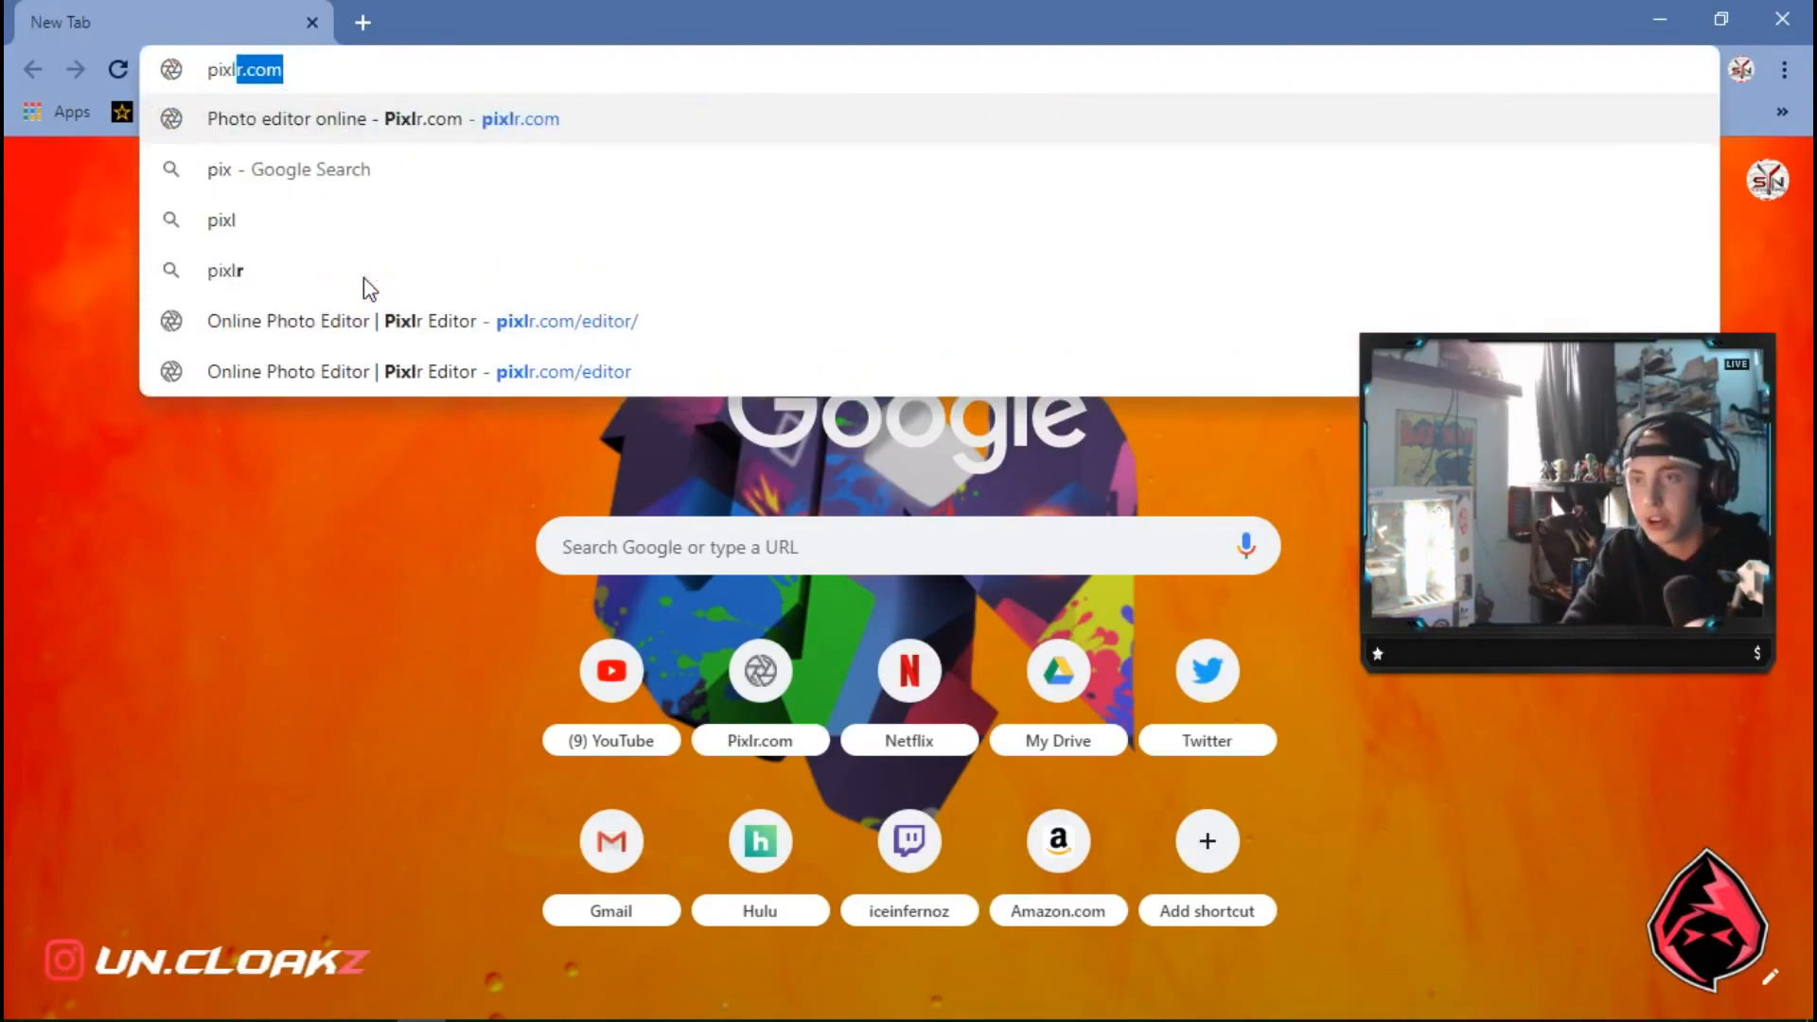
{"action": "key", "text": "Return"}
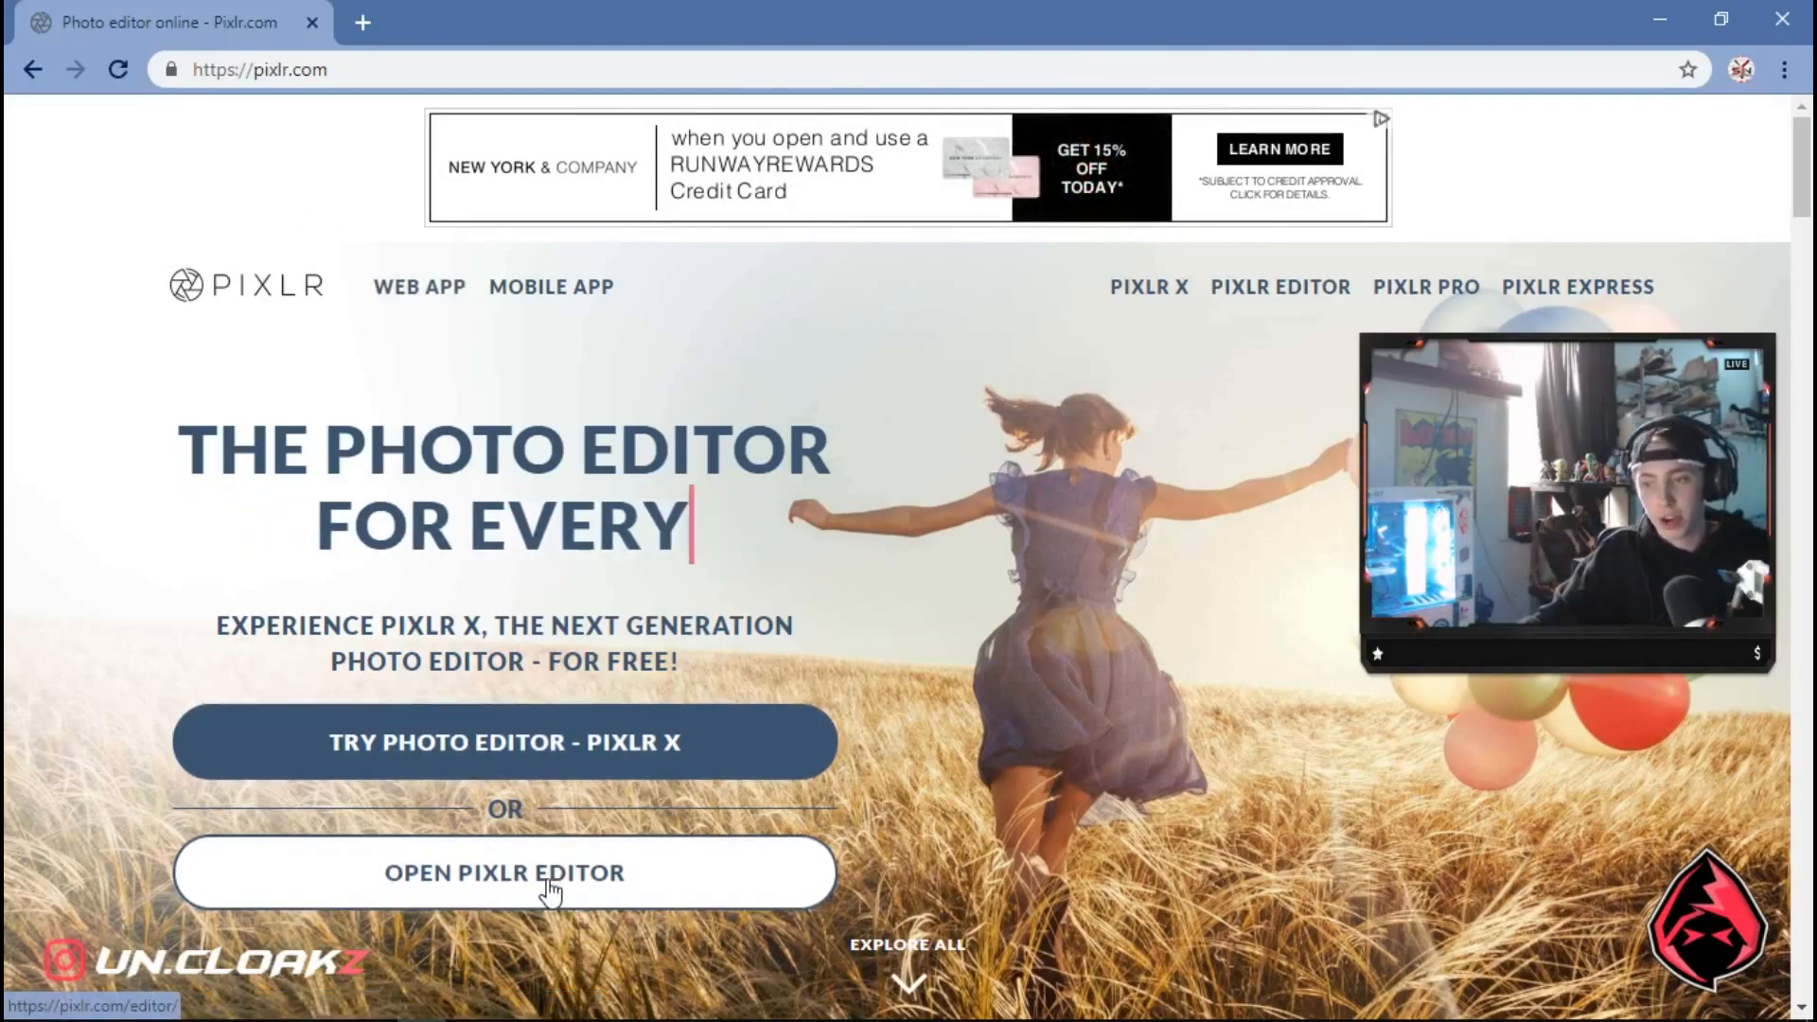
{"action": "left_click", "coordinate": [551, 890]}
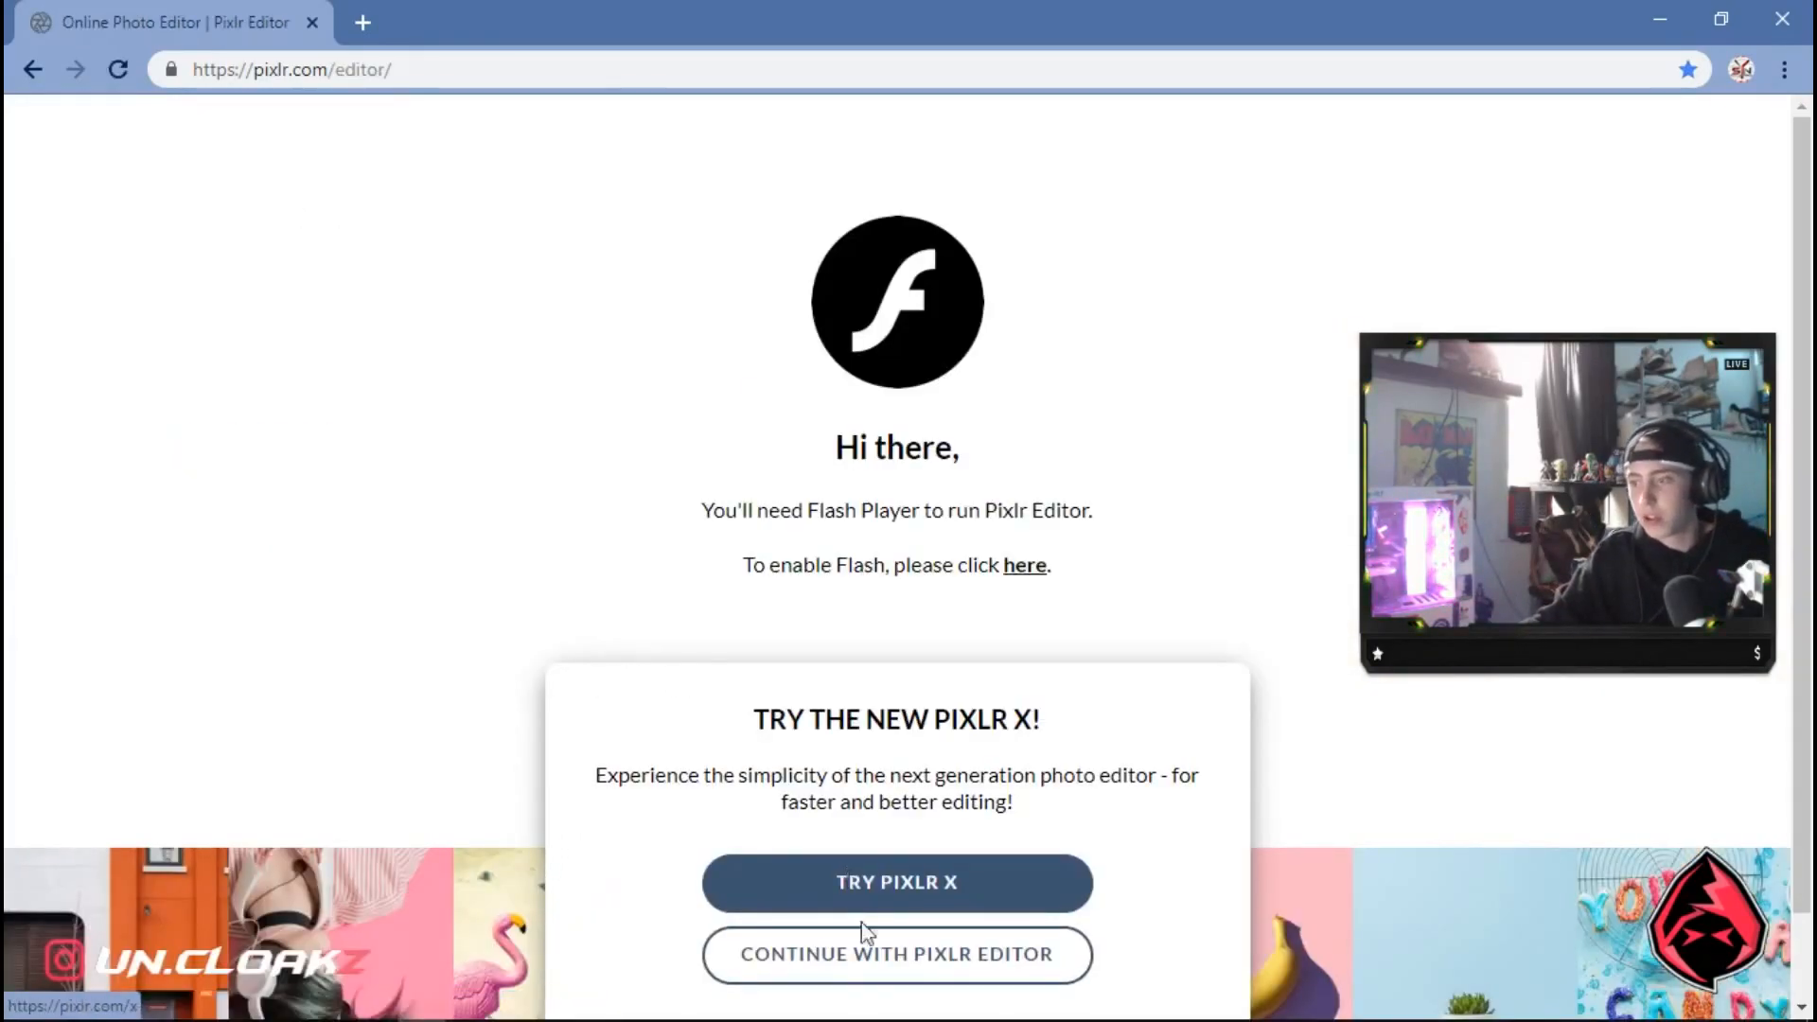
{"action": "left_click", "coordinate": [973, 964]}
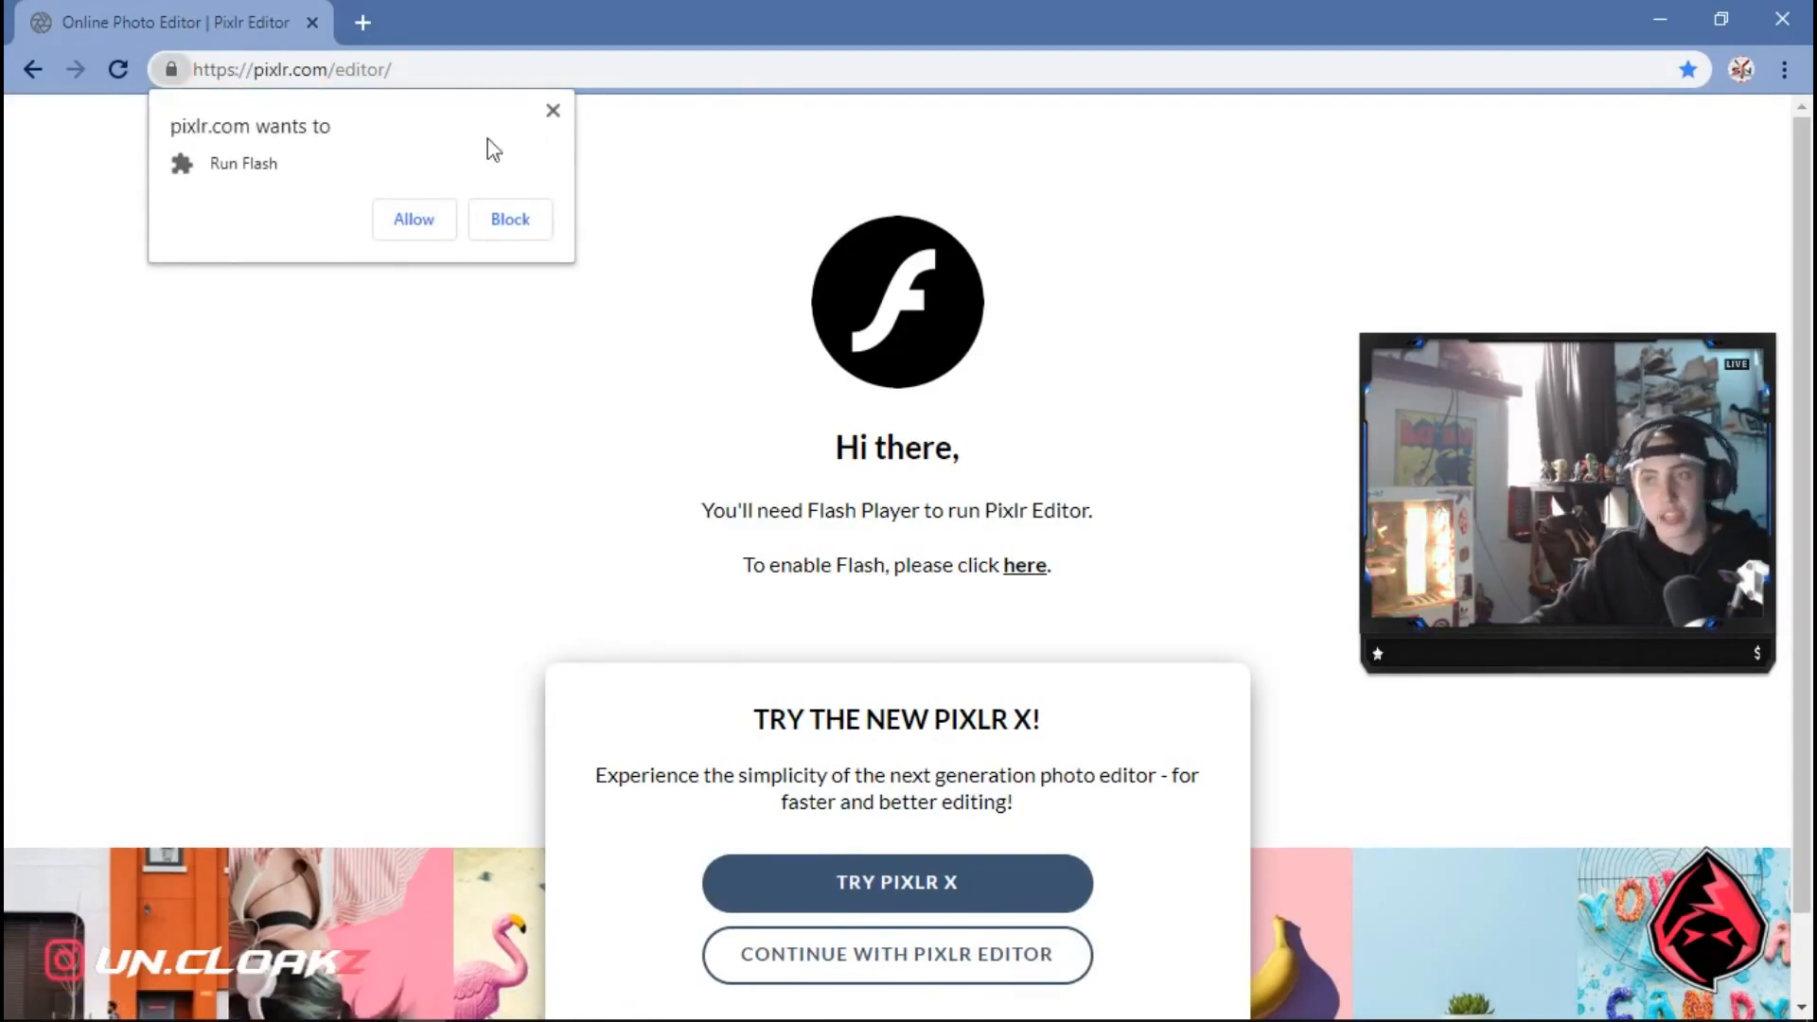
{"action": "left_click", "coordinate": [405, 218]}
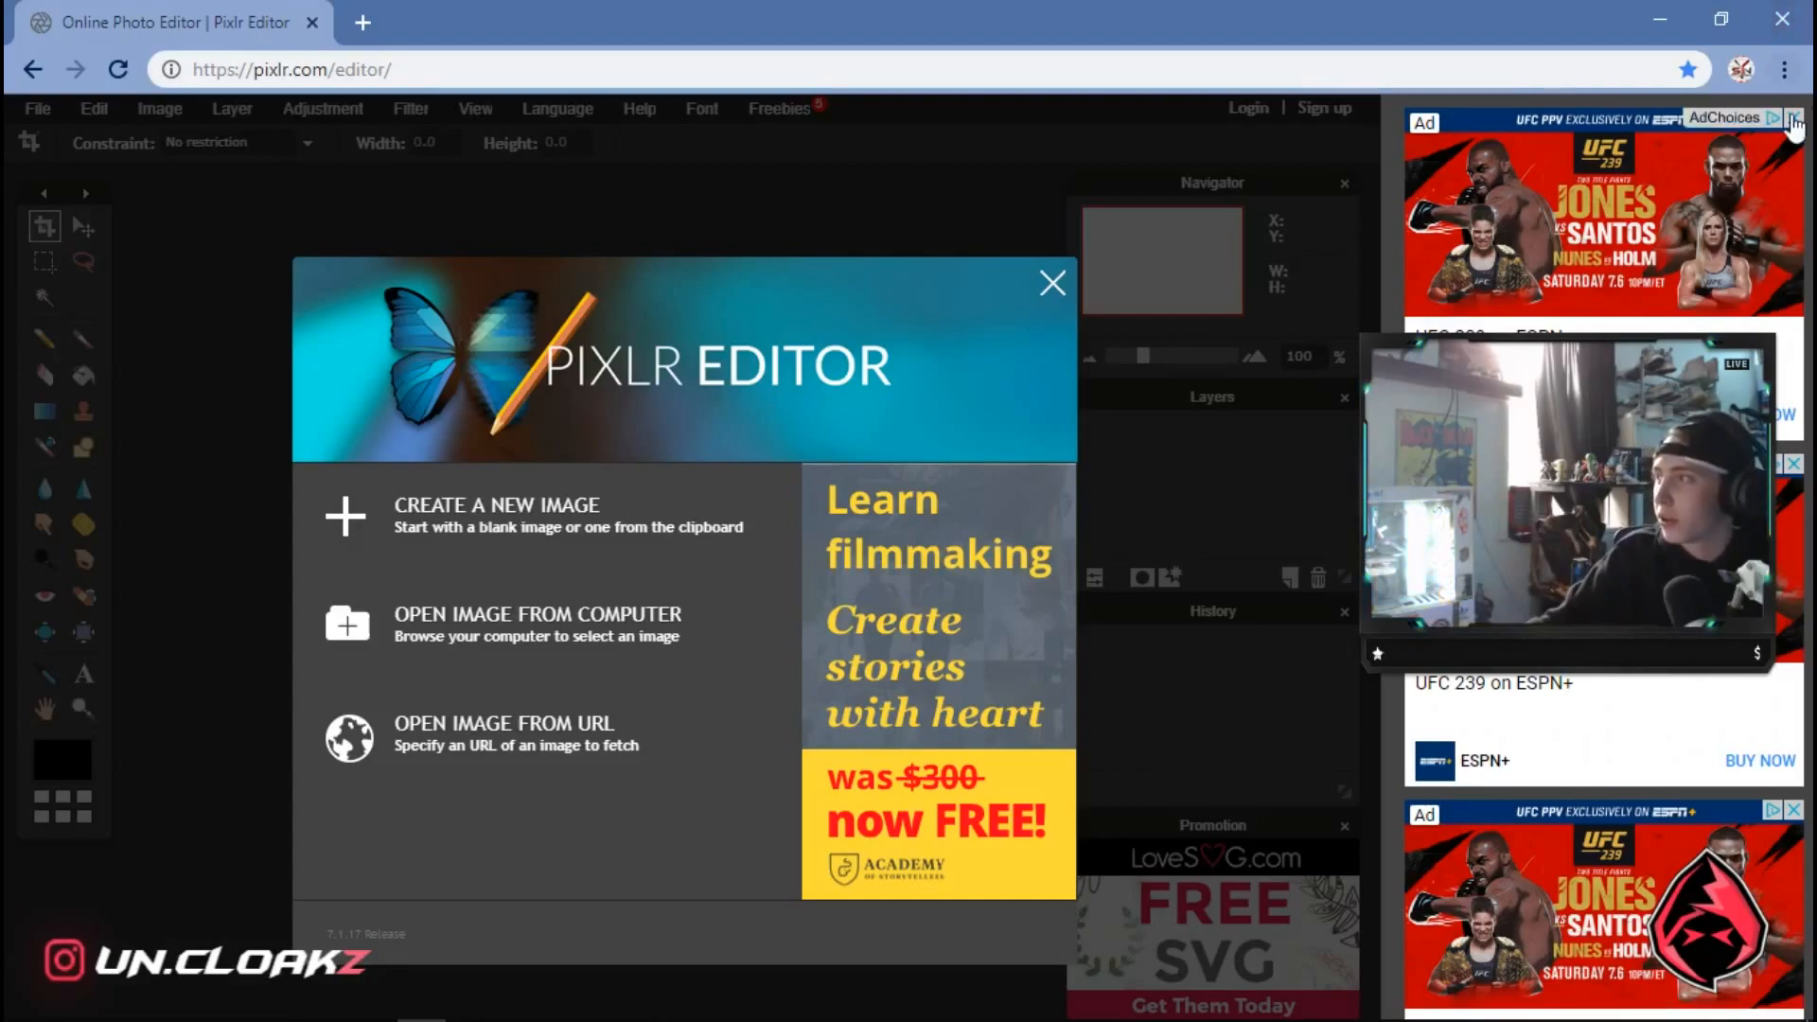
Close the three adverts beside the editor
{"action": "left_click", "coordinate": [1794, 118]}
{"action": "left_click", "coordinate": [1795, 465]}
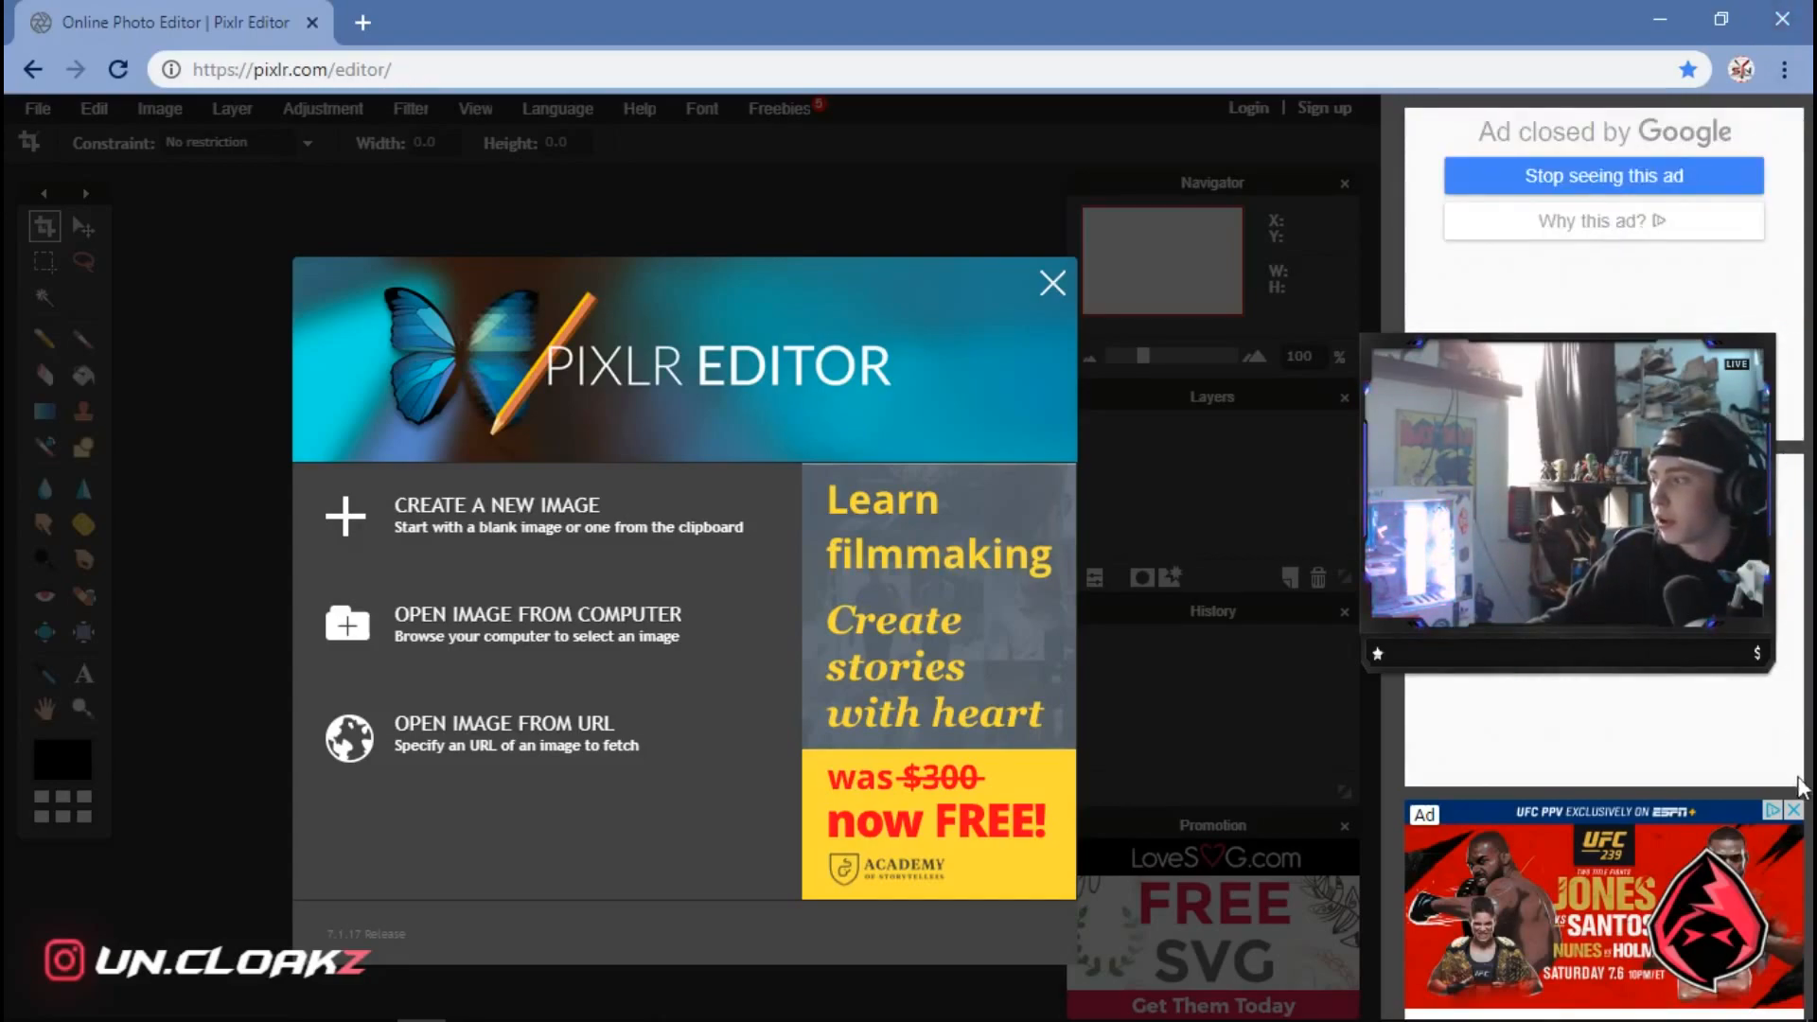
{"action": "left_click", "coordinate": [1793, 811]}
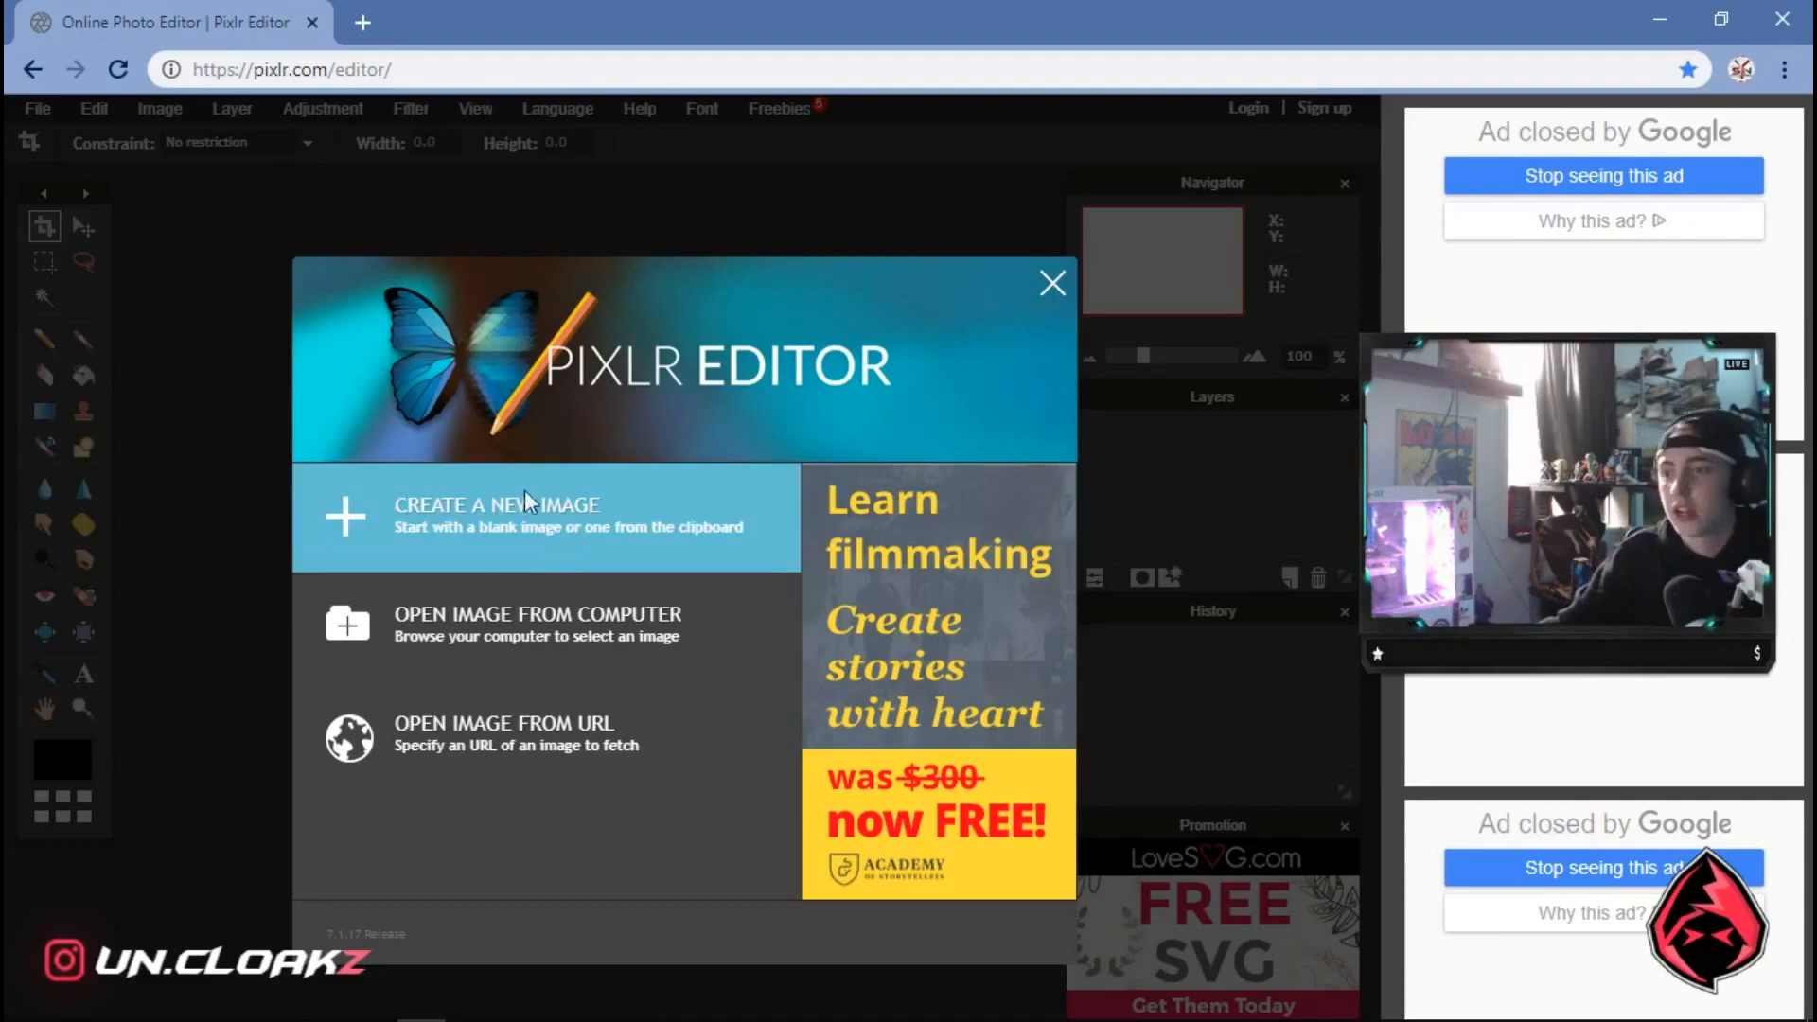
Open the orange gradient background image P0KUxp from the computer
{"action": "left_click", "coordinate": [549, 632]}
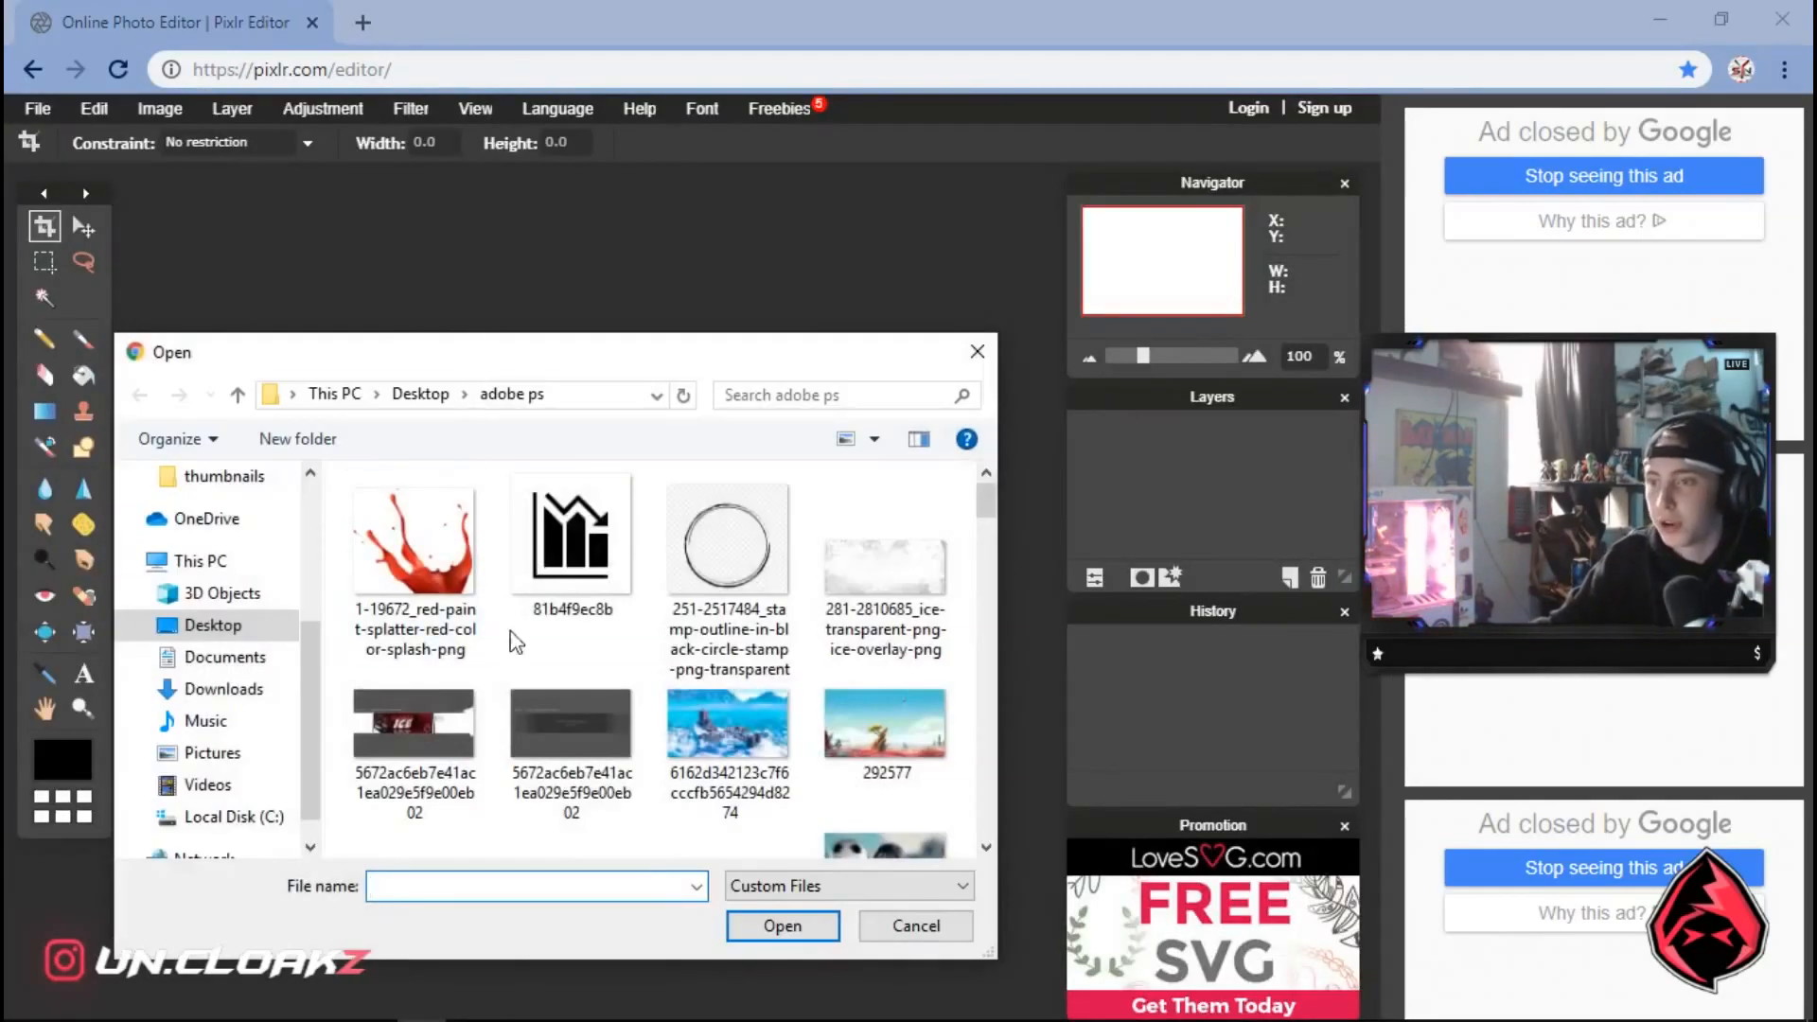
{"action": "scroll", "coordinate": [607, 603], "scroll_direction": "down", "scroll_amount": 5}
{"action": "scroll", "coordinate": [607, 603], "scroll_direction": "down", "scroll_amount": 12}
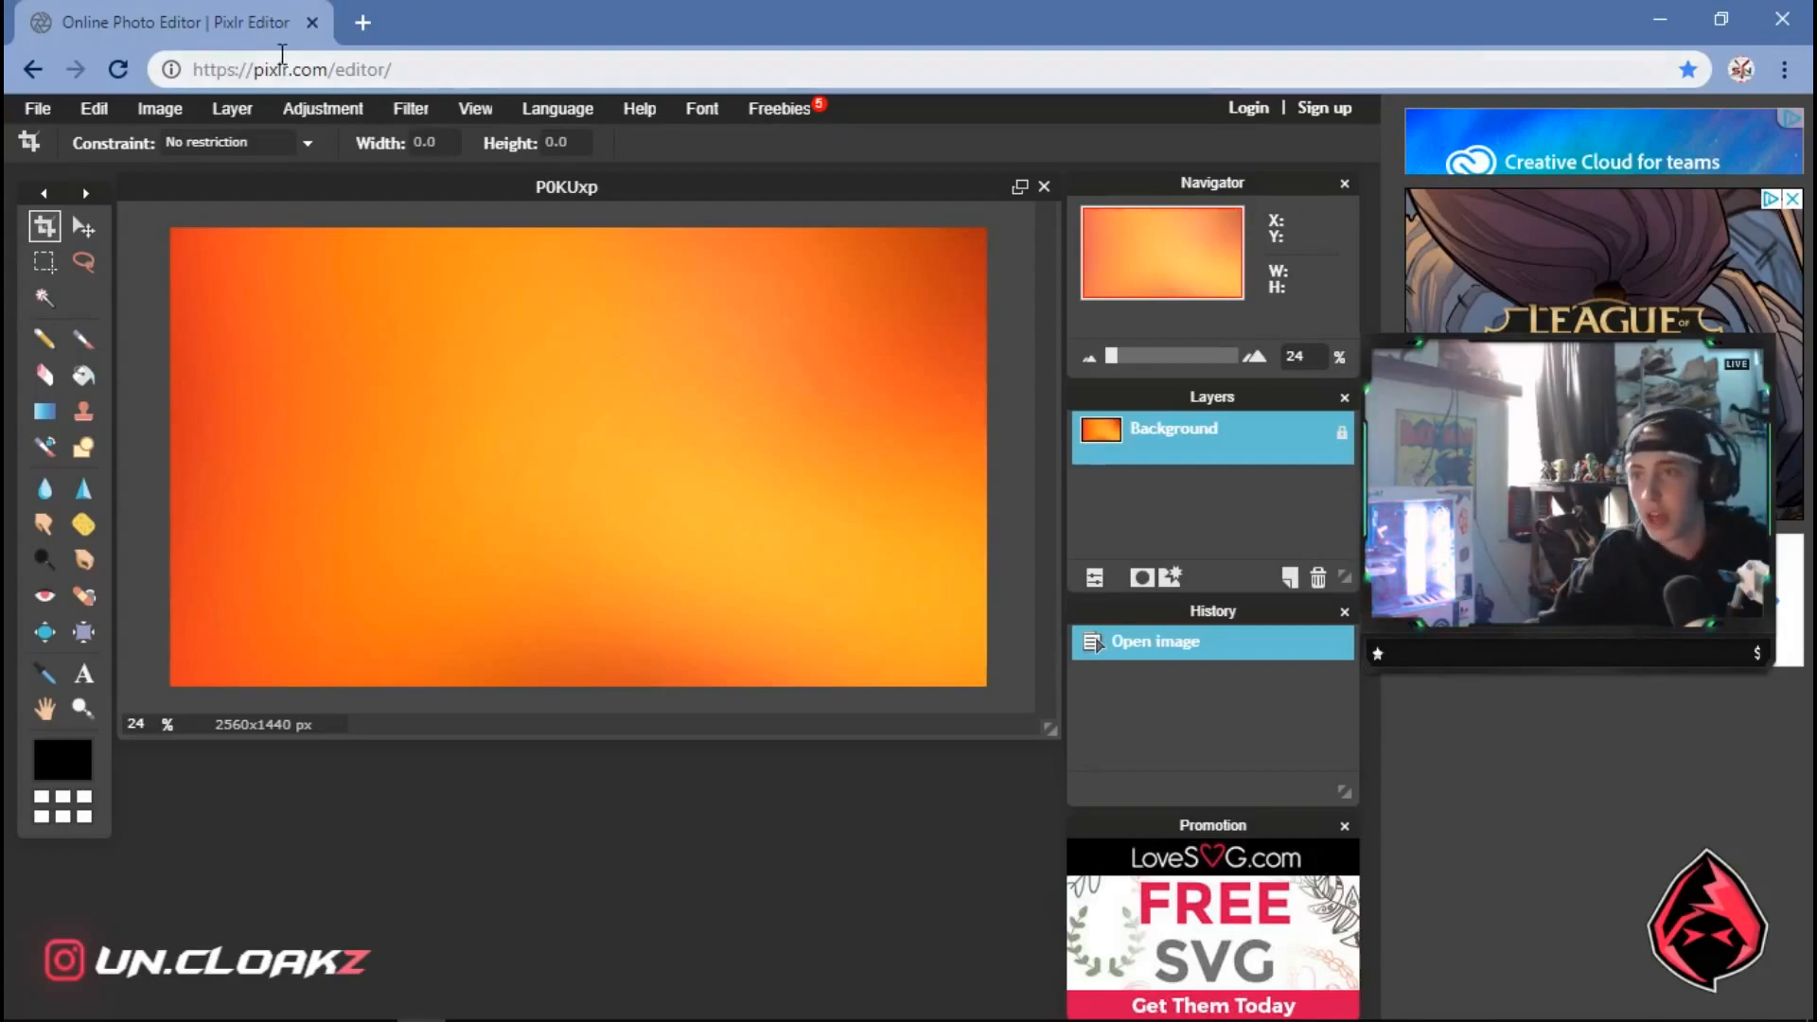
Search Google in a new browser tab for "fortnite skin orange png"
{"action": "left_click", "coordinate": [363, 22]}
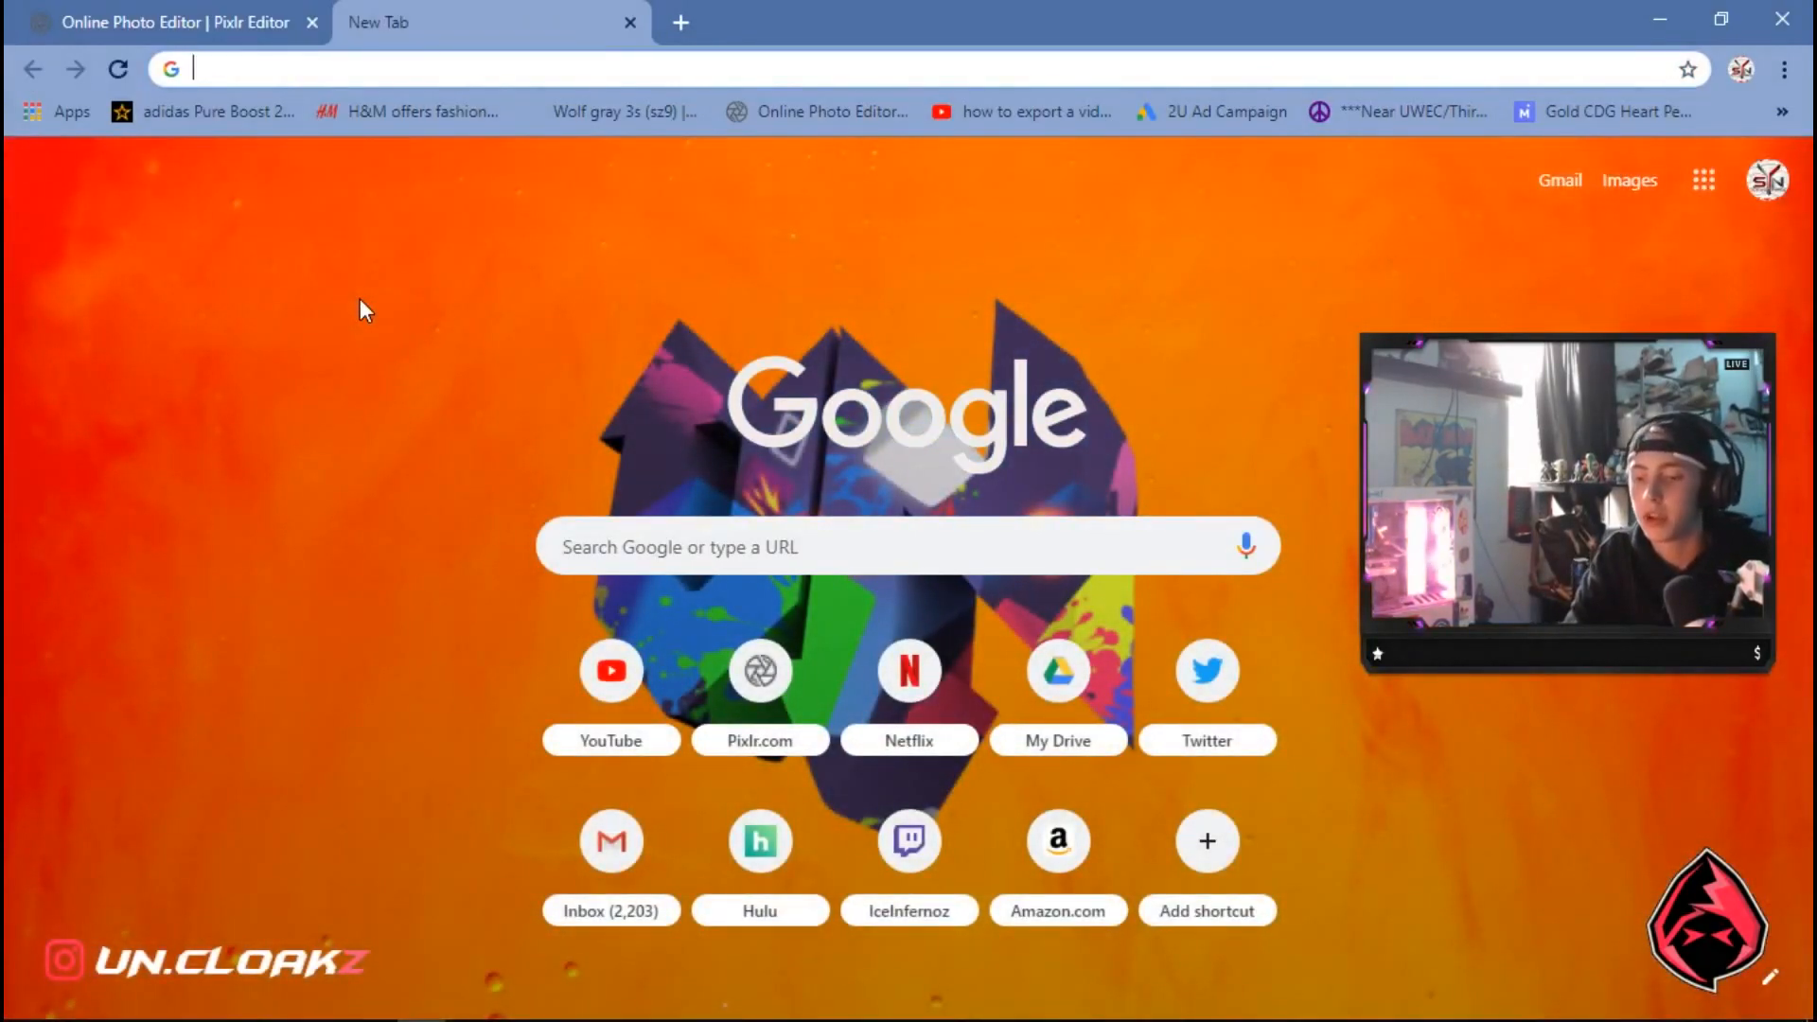
{"action": "type", "text": "fortnite skin "}
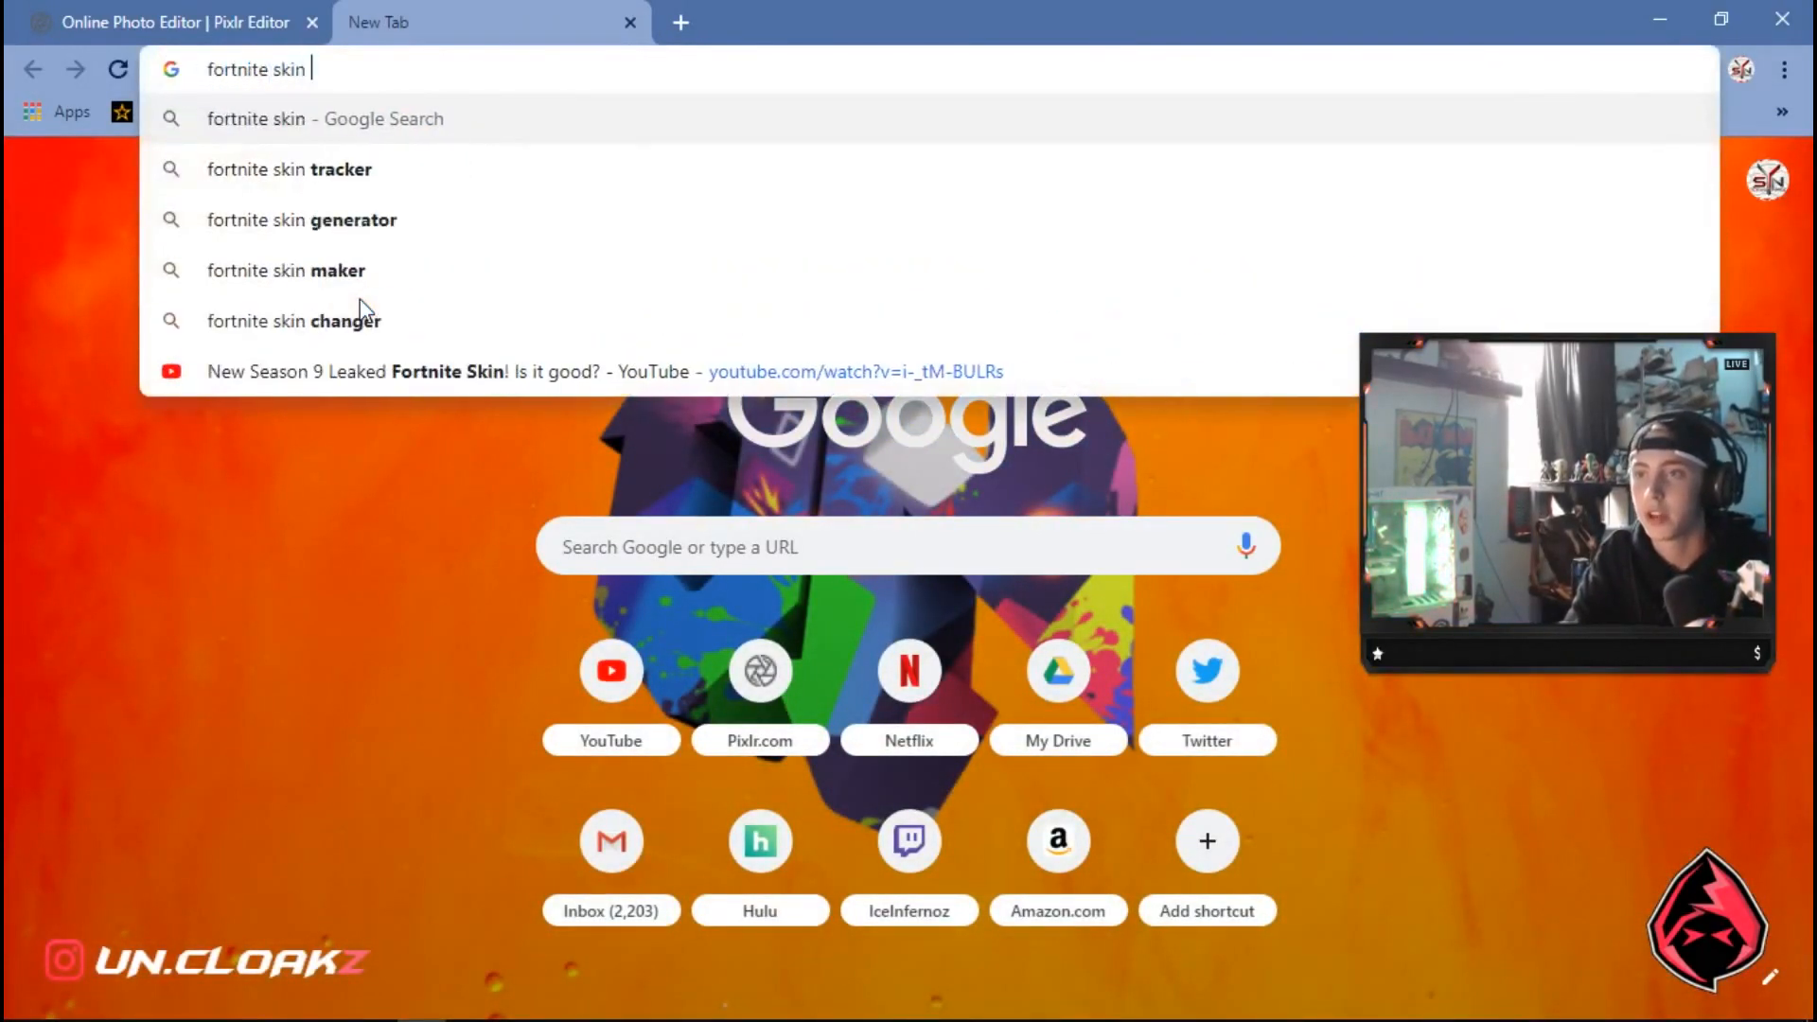
{"action": "type", "text": "orange png"}
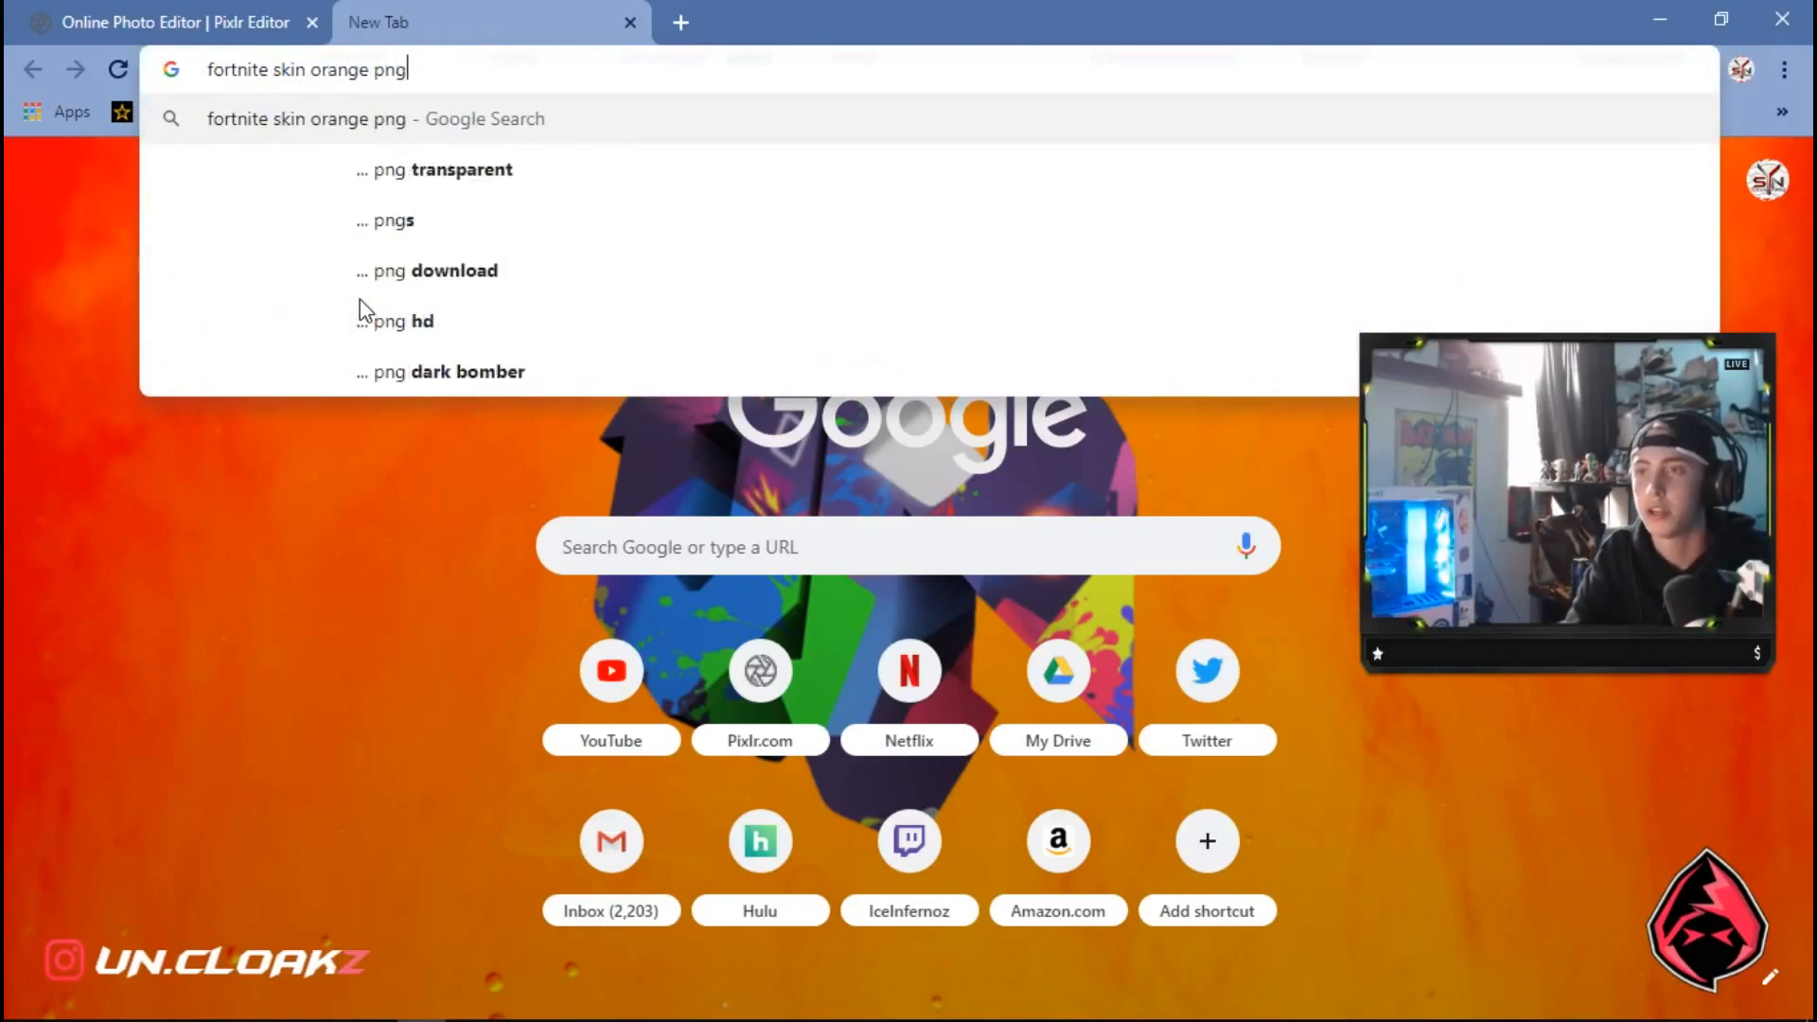
{"action": "key", "text": "Return"}
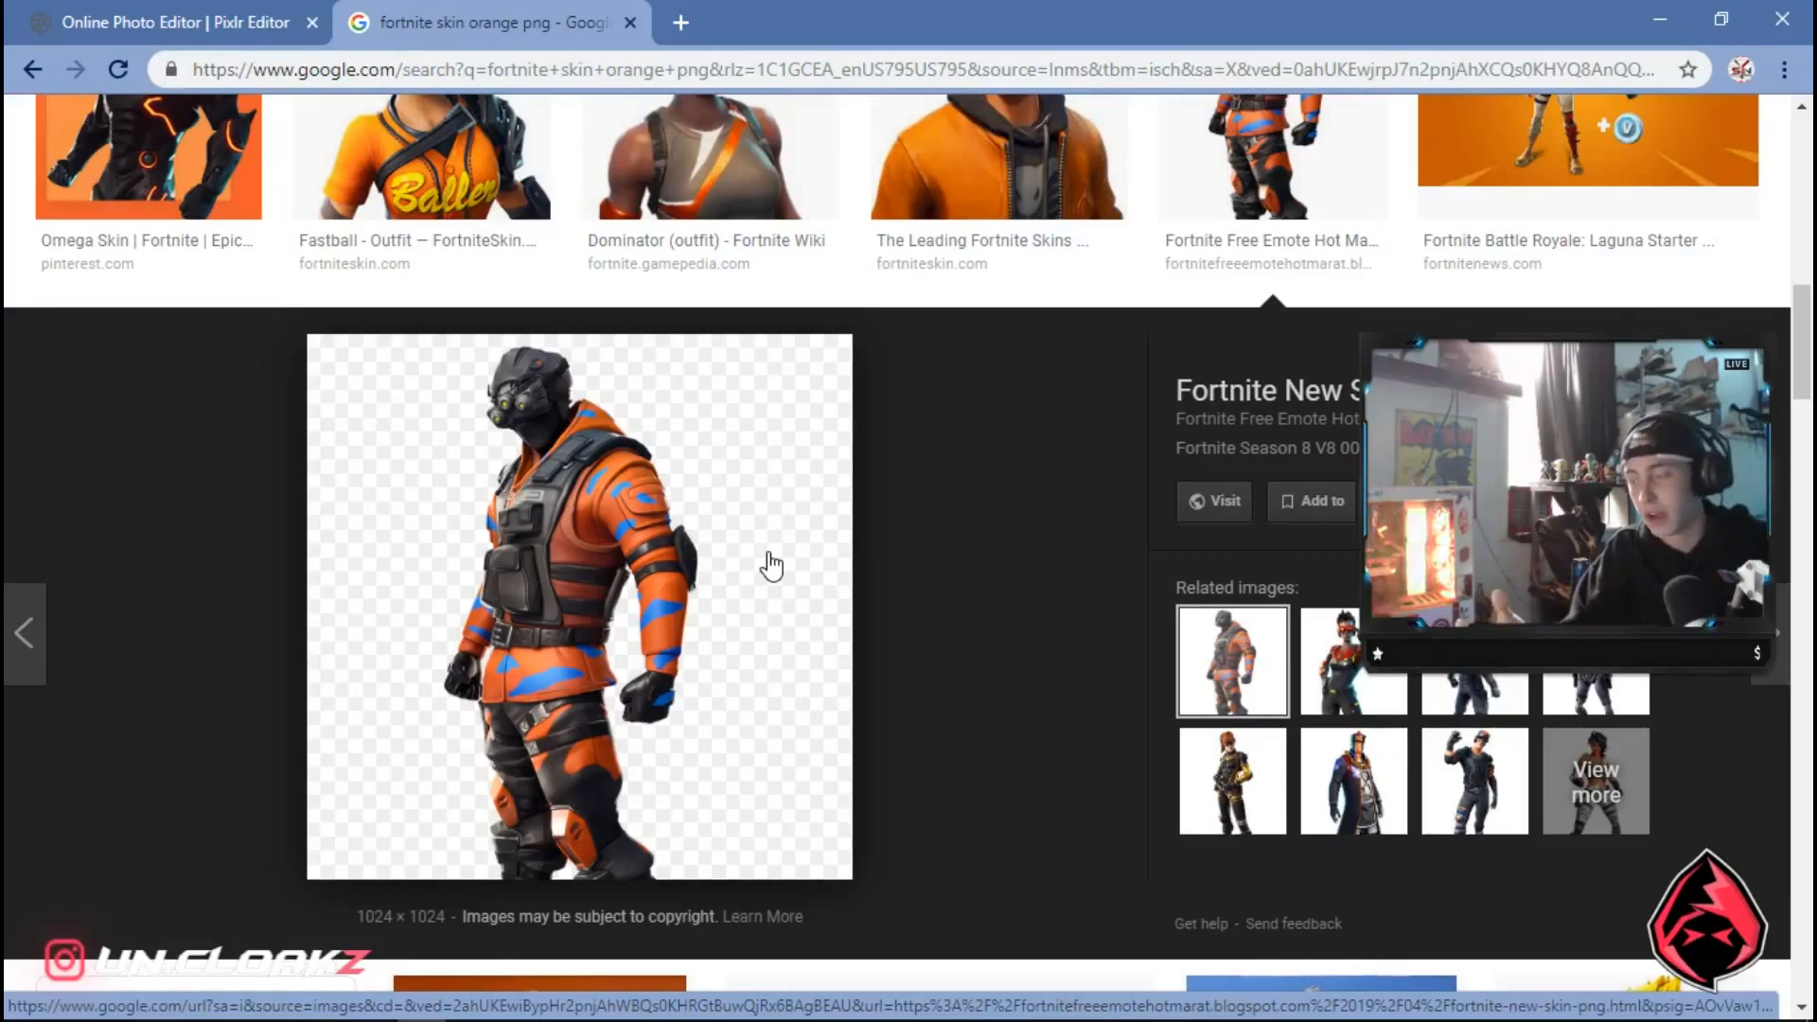
Save the previewed orange and black Fortnite skin as the PNG image "orange skin" in the adobe ps folder
{"action": "right_click", "coordinate": [575, 530]}
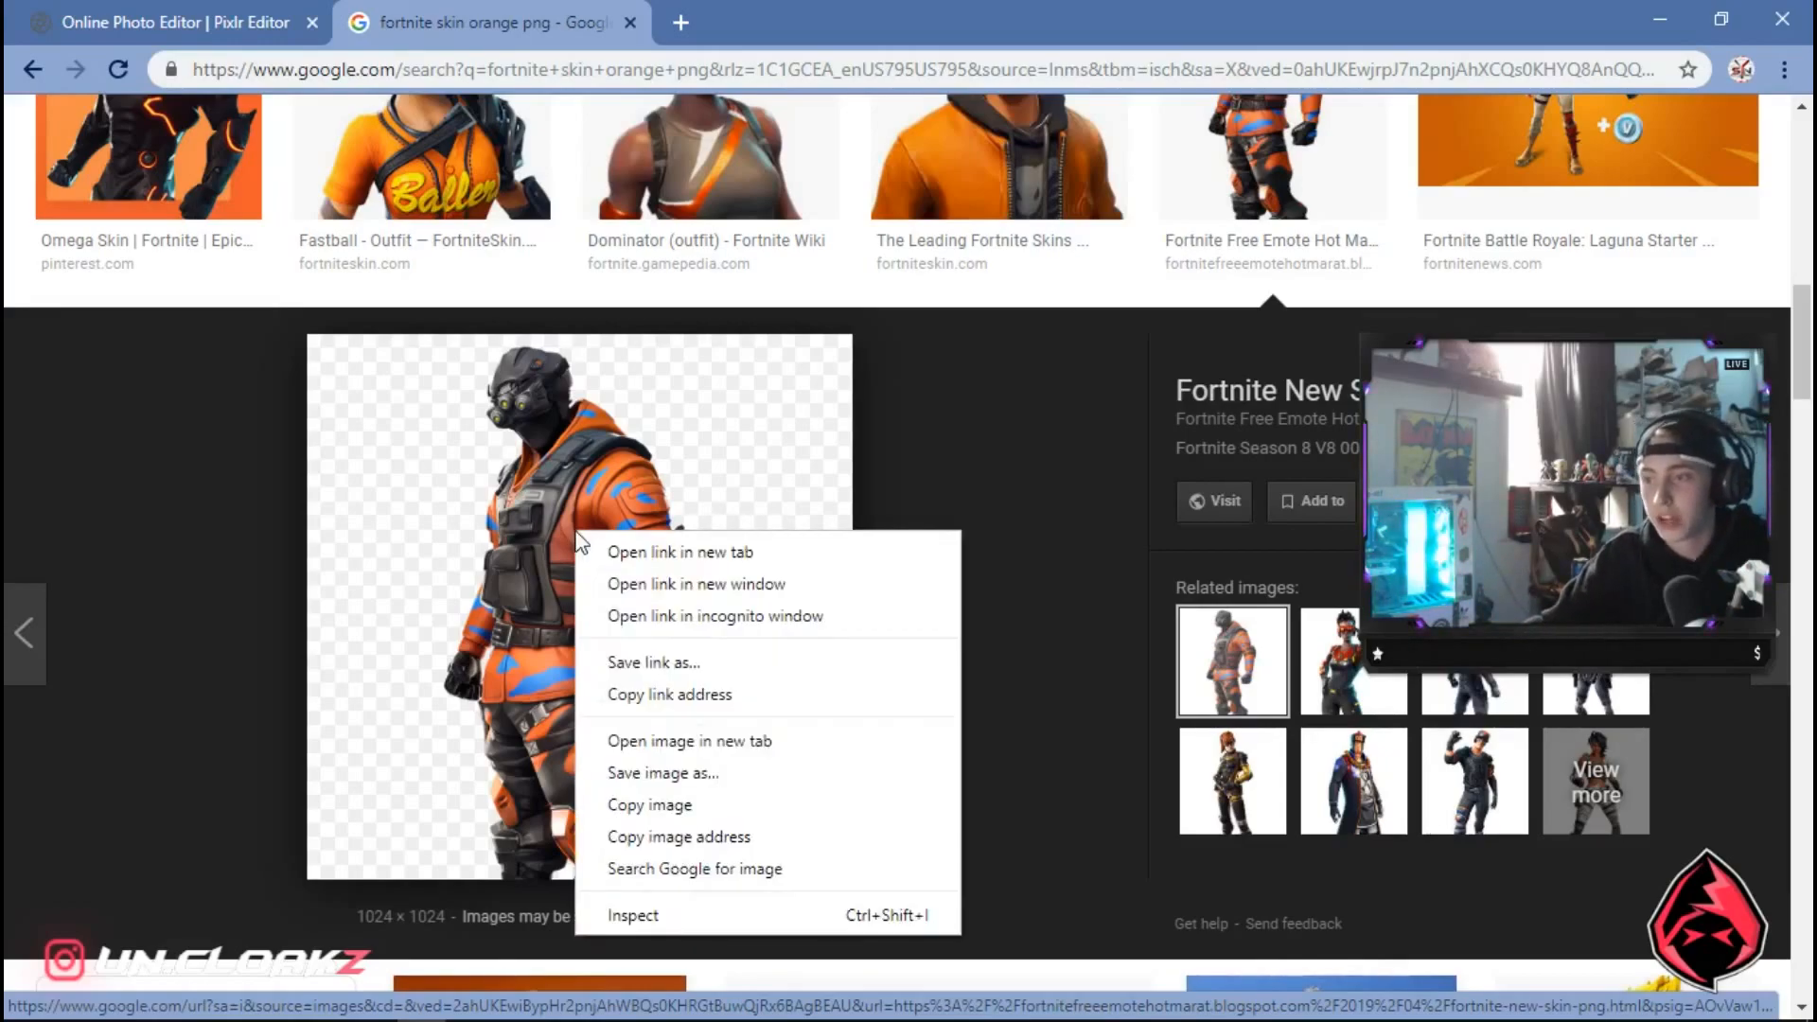
{"action": "left_click", "coordinate": [694, 800]}
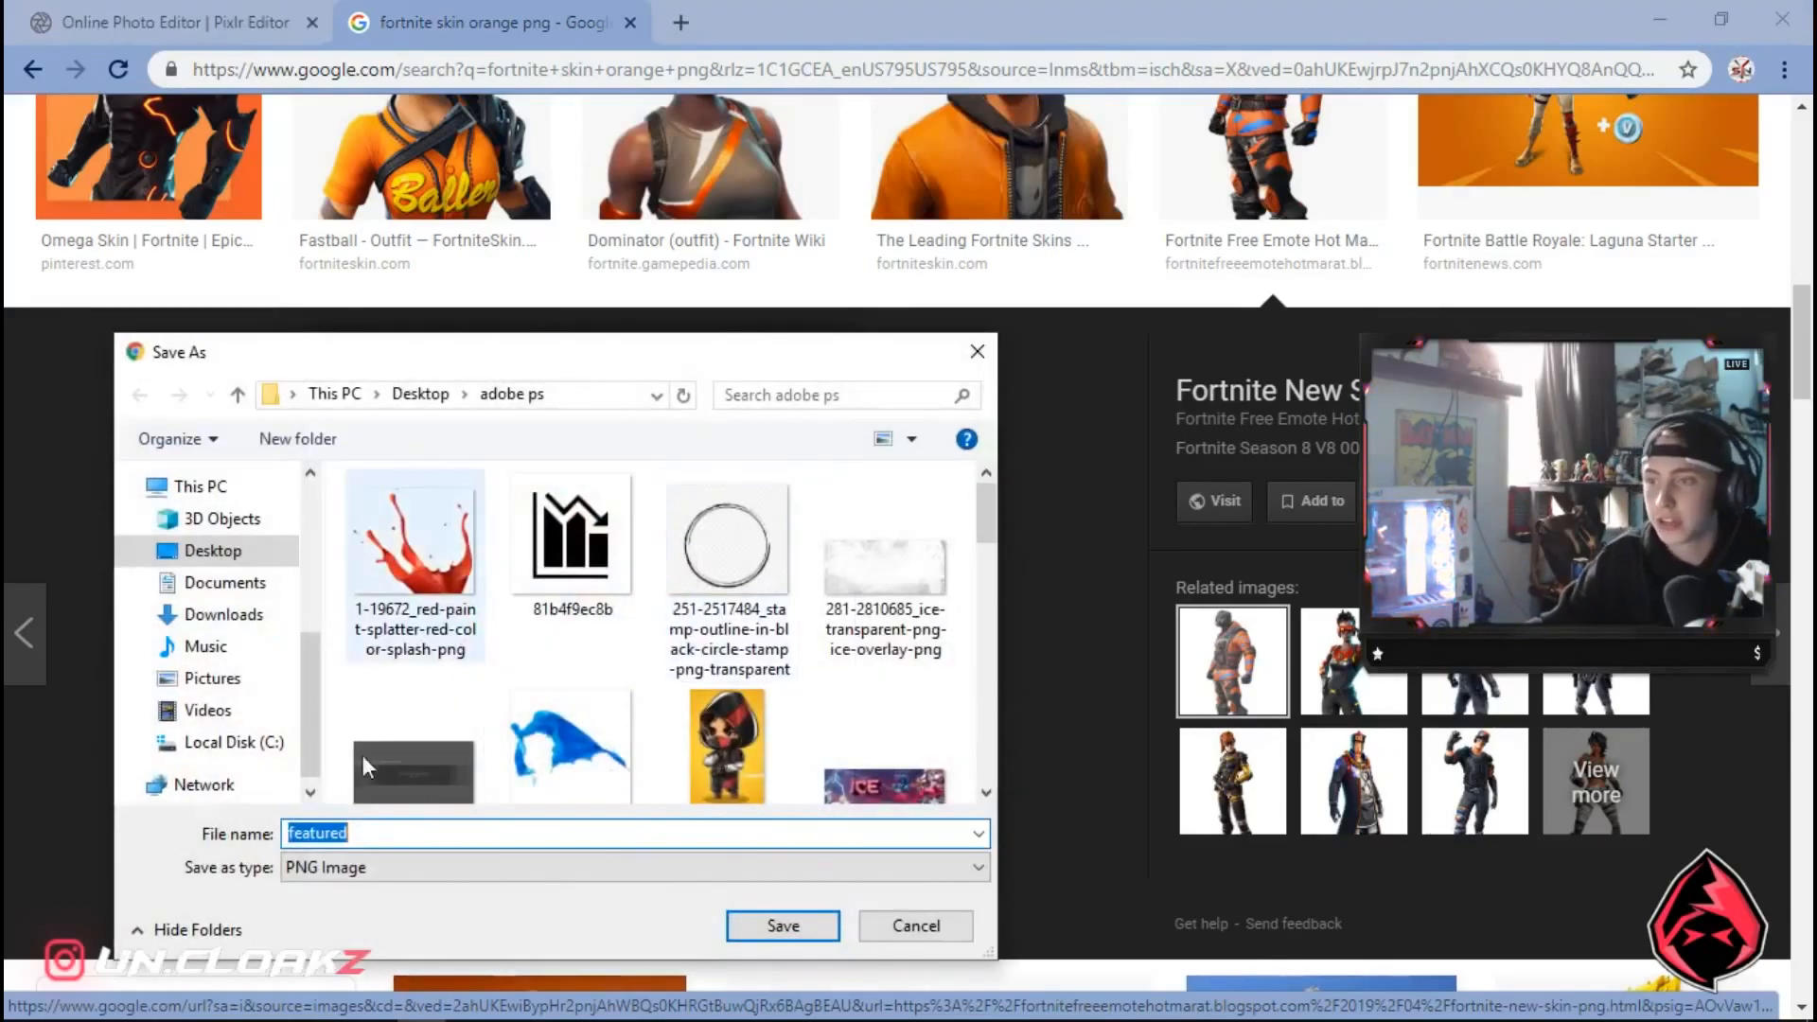
{"action": "scroll", "coordinate": [605, 648], "scroll_direction": "down", "scroll_amount": 5}
{"action": "scroll", "coordinate": [609, 681], "scroll_direction": "up", "scroll_amount": 8}
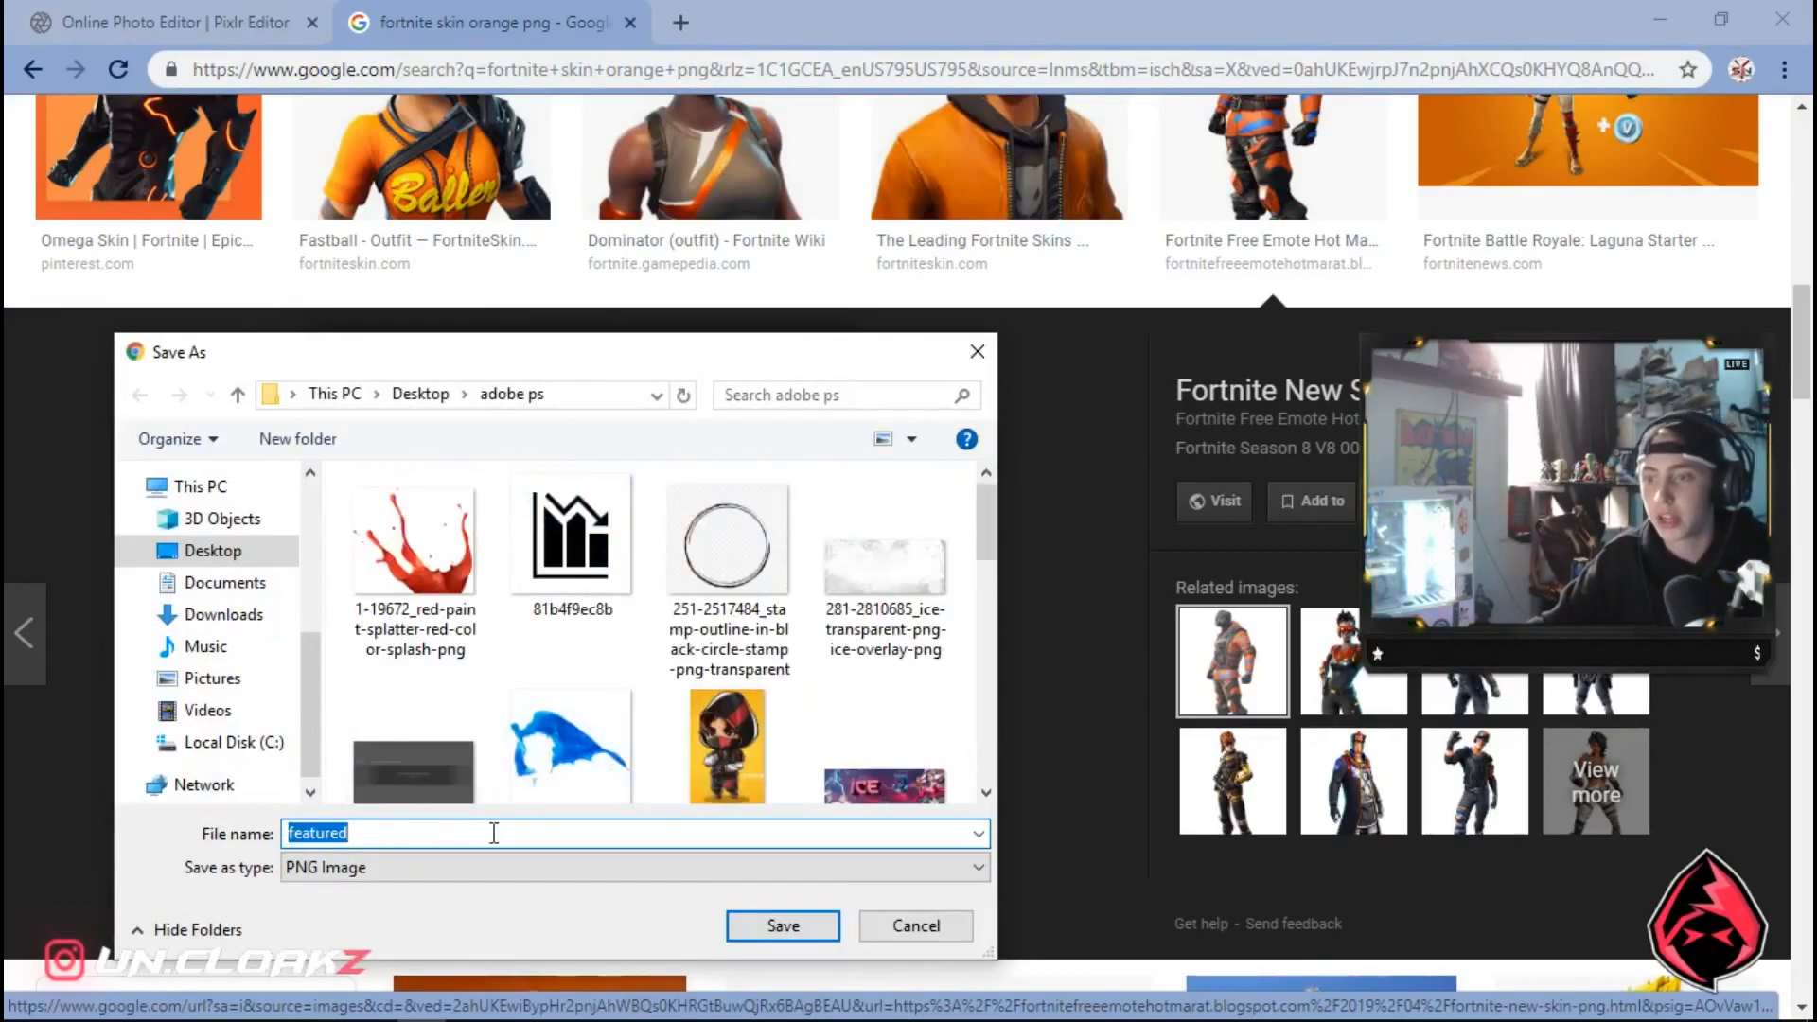
{"action": "type", "text": "orange skin"}
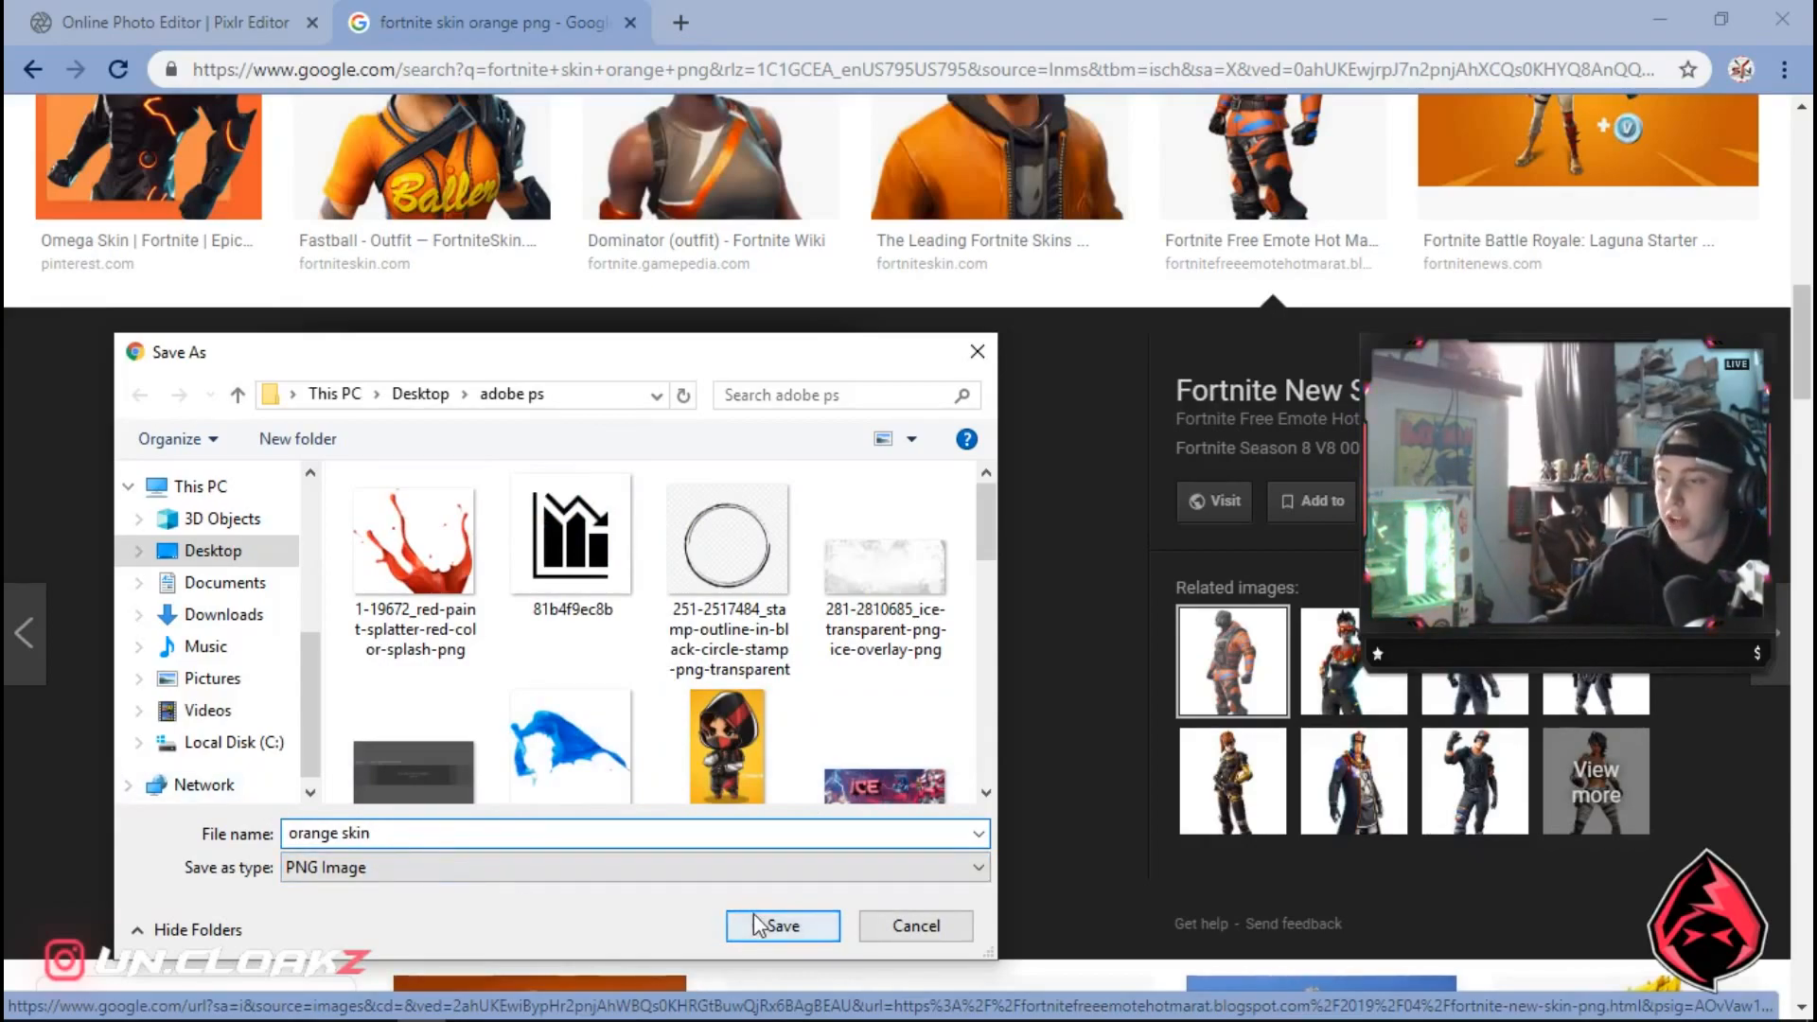
{"action": "left_click", "coordinate": [782, 926]}
Return to Pixlr Editor, add the orange skin image from the adobe ps folder as a layer, and move it slightly down
{"action": "key", "text": "ctrl+Tab"}
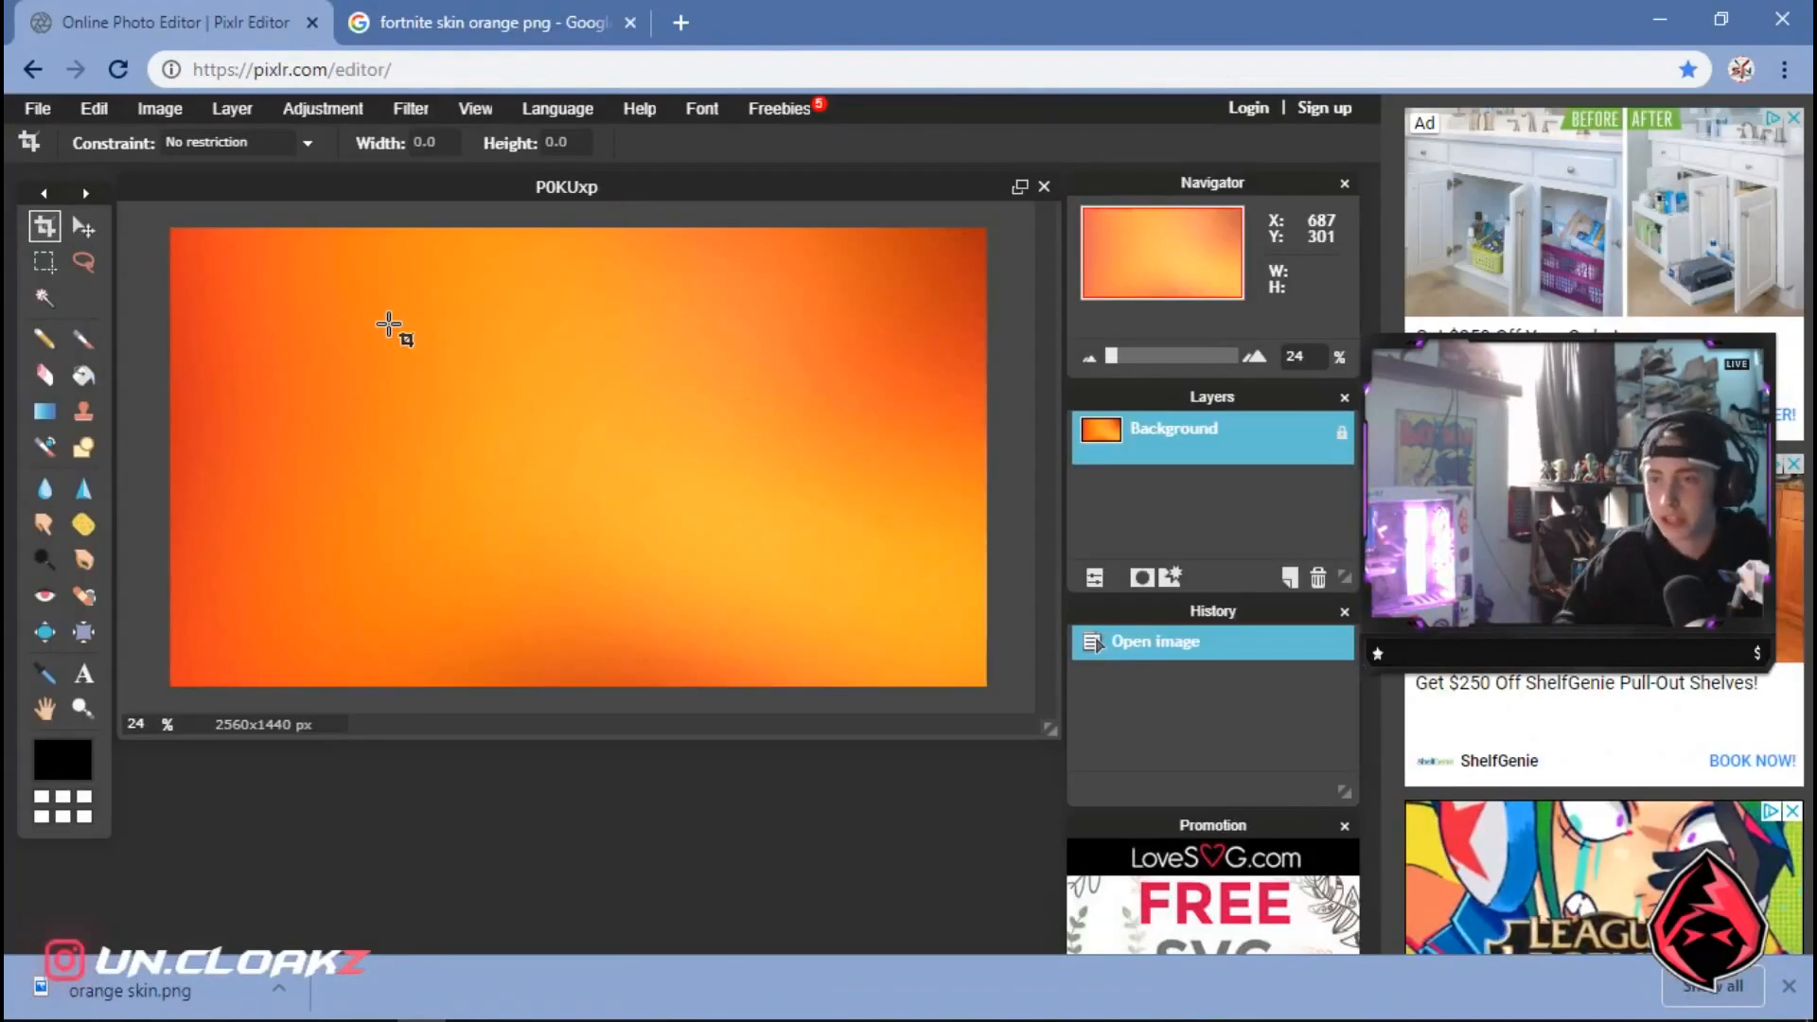
{"action": "left_click", "coordinate": [213, 107]}
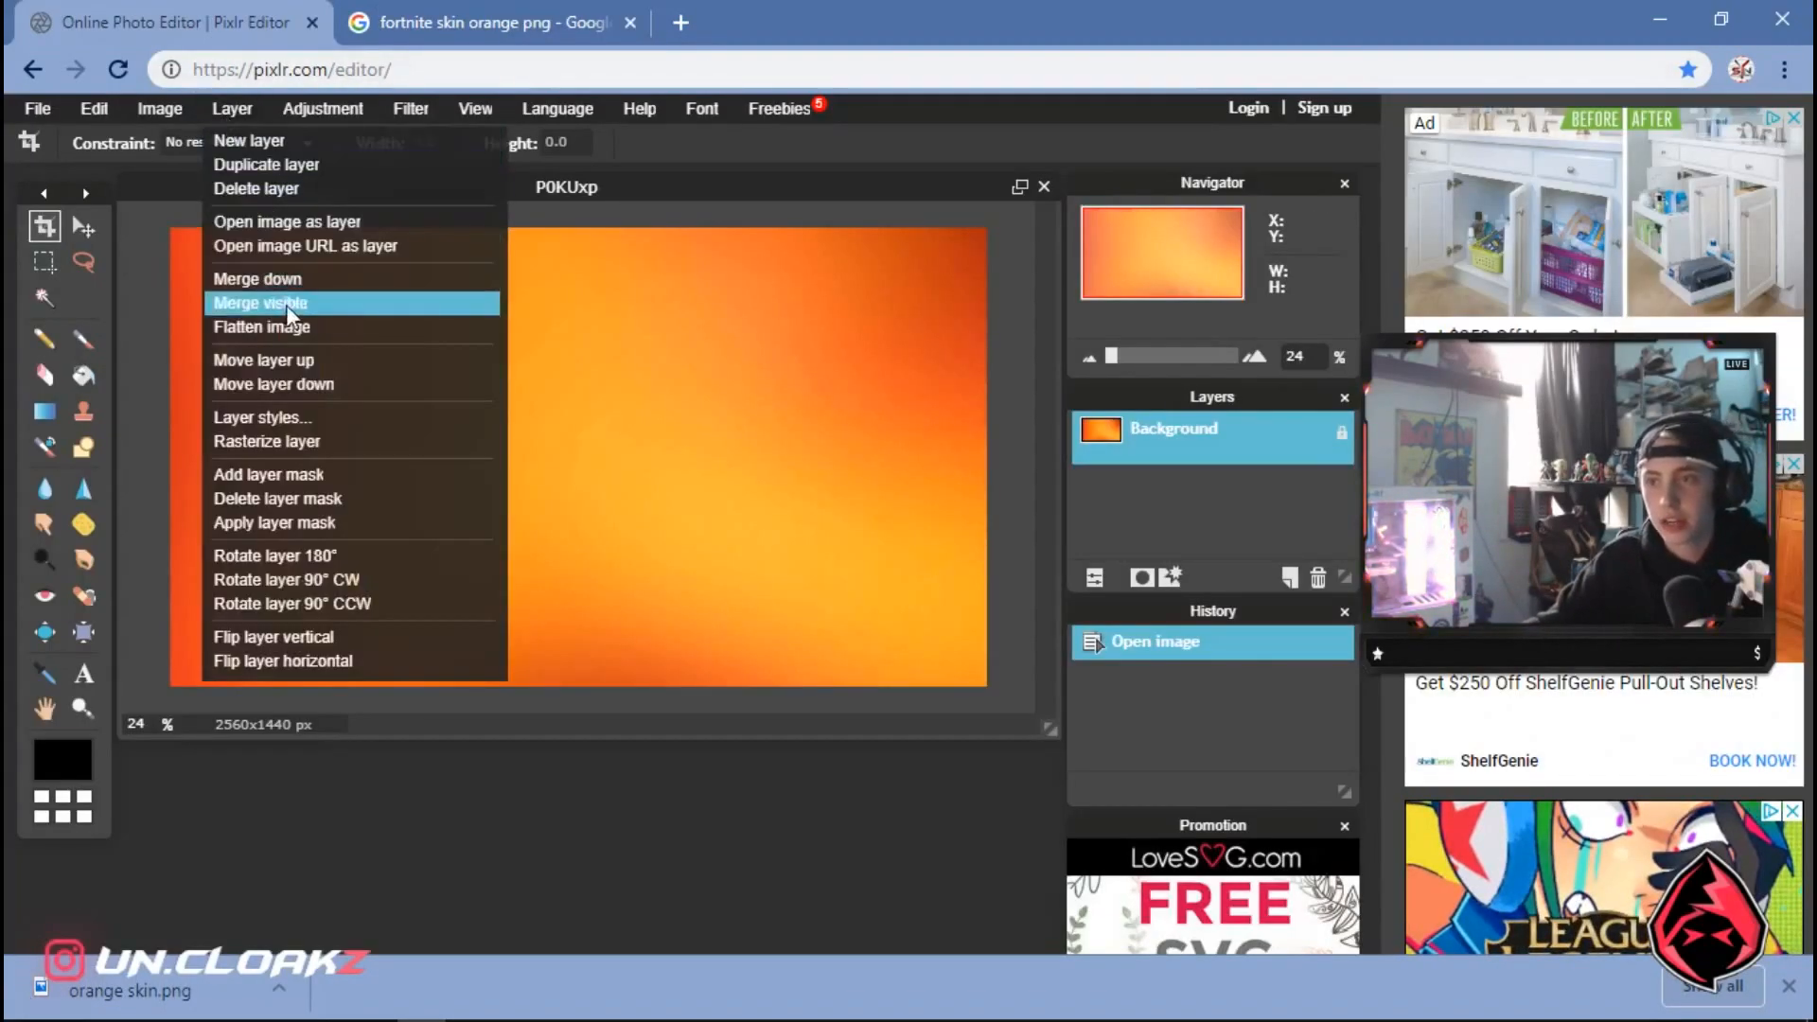
{"action": "left_click", "coordinate": [306, 220]}
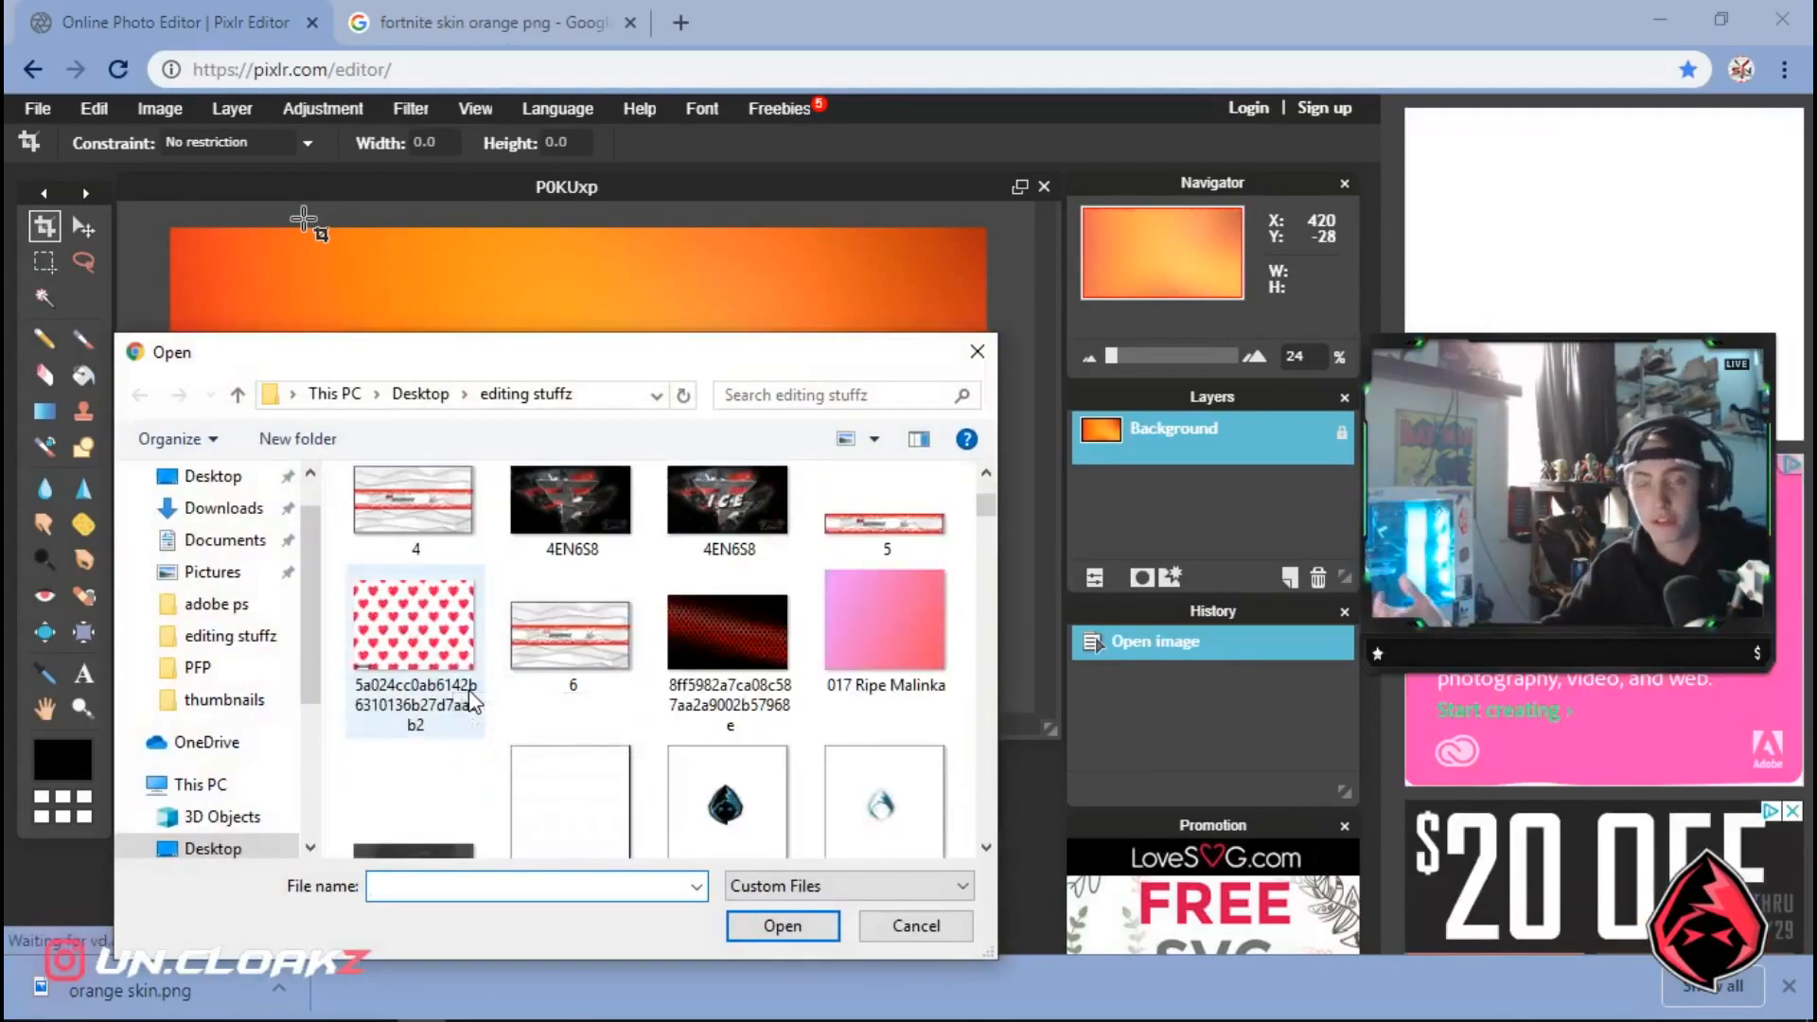
{"action": "scroll", "coordinate": [431, 632], "scroll_direction": "up", "scroll_amount": 4}
{"action": "scroll", "coordinate": [426, 634], "scroll_direction": "down", "scroll_amount": 4}
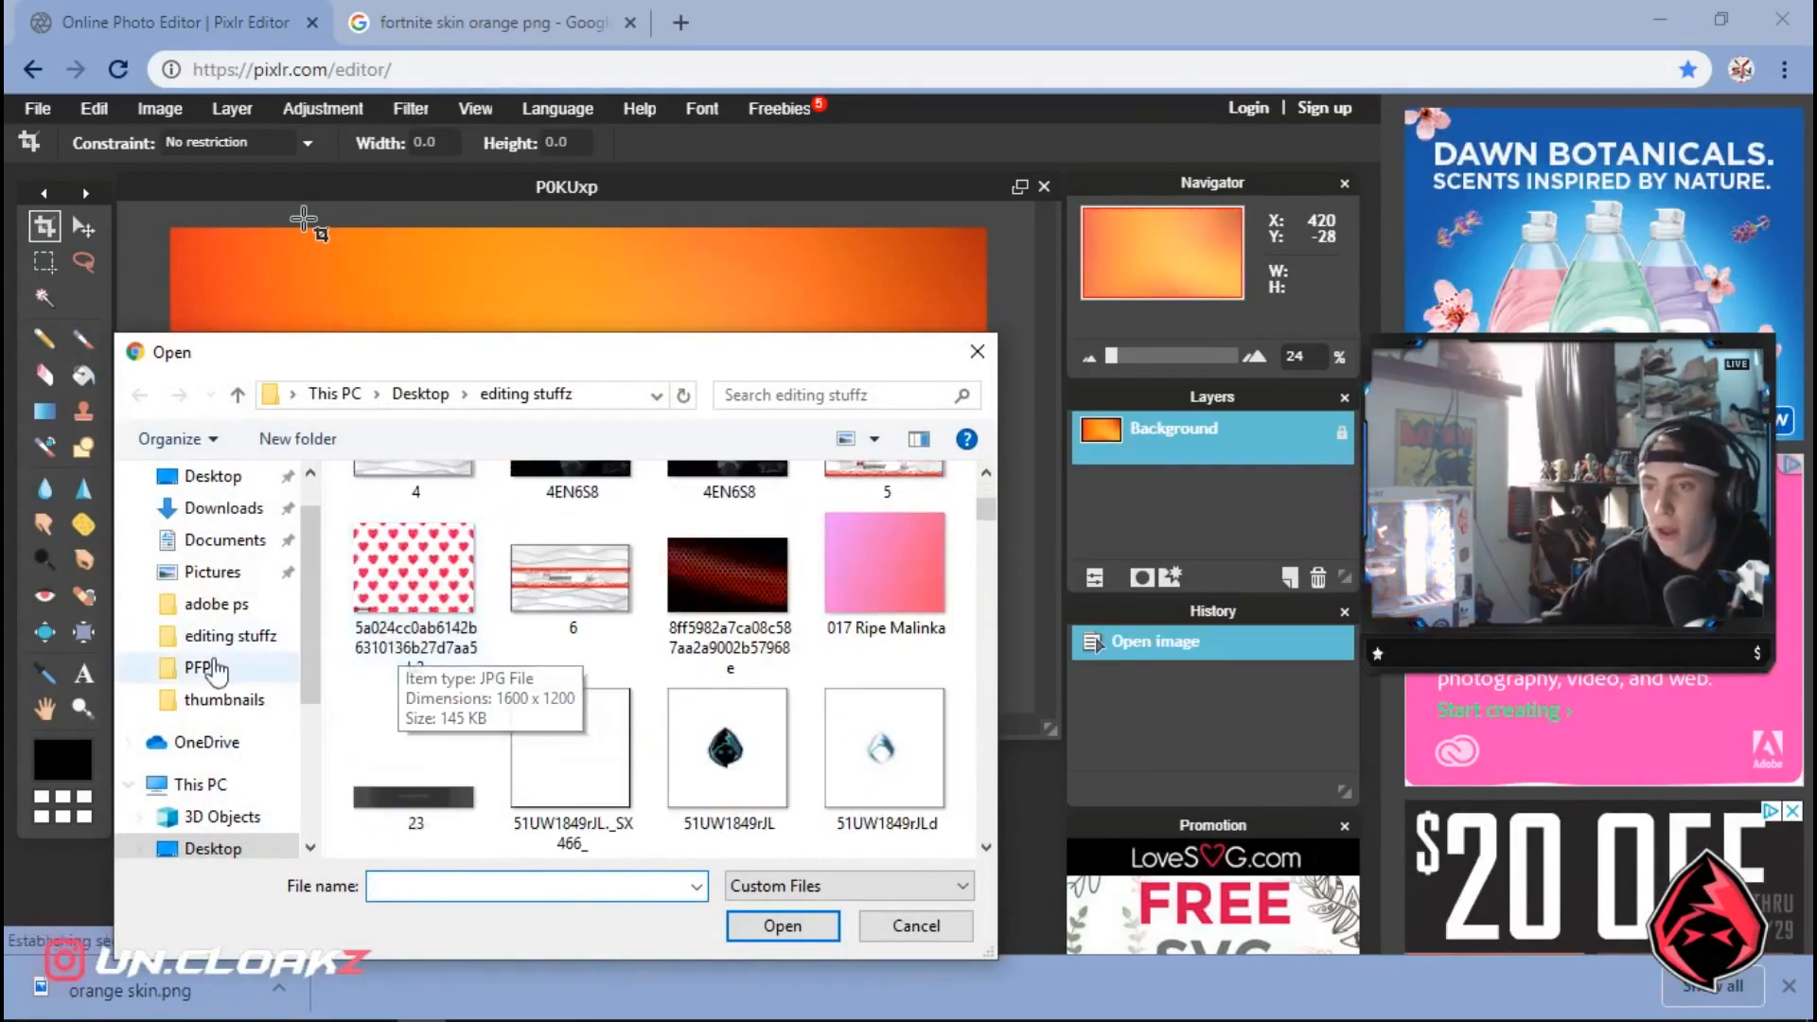
{"action": "scroll", "coordinate": [227, 678], "scroll_direction": "down", "scroll_amount": 1}
{"action": "left_click", "coordinate": [217, 540]}
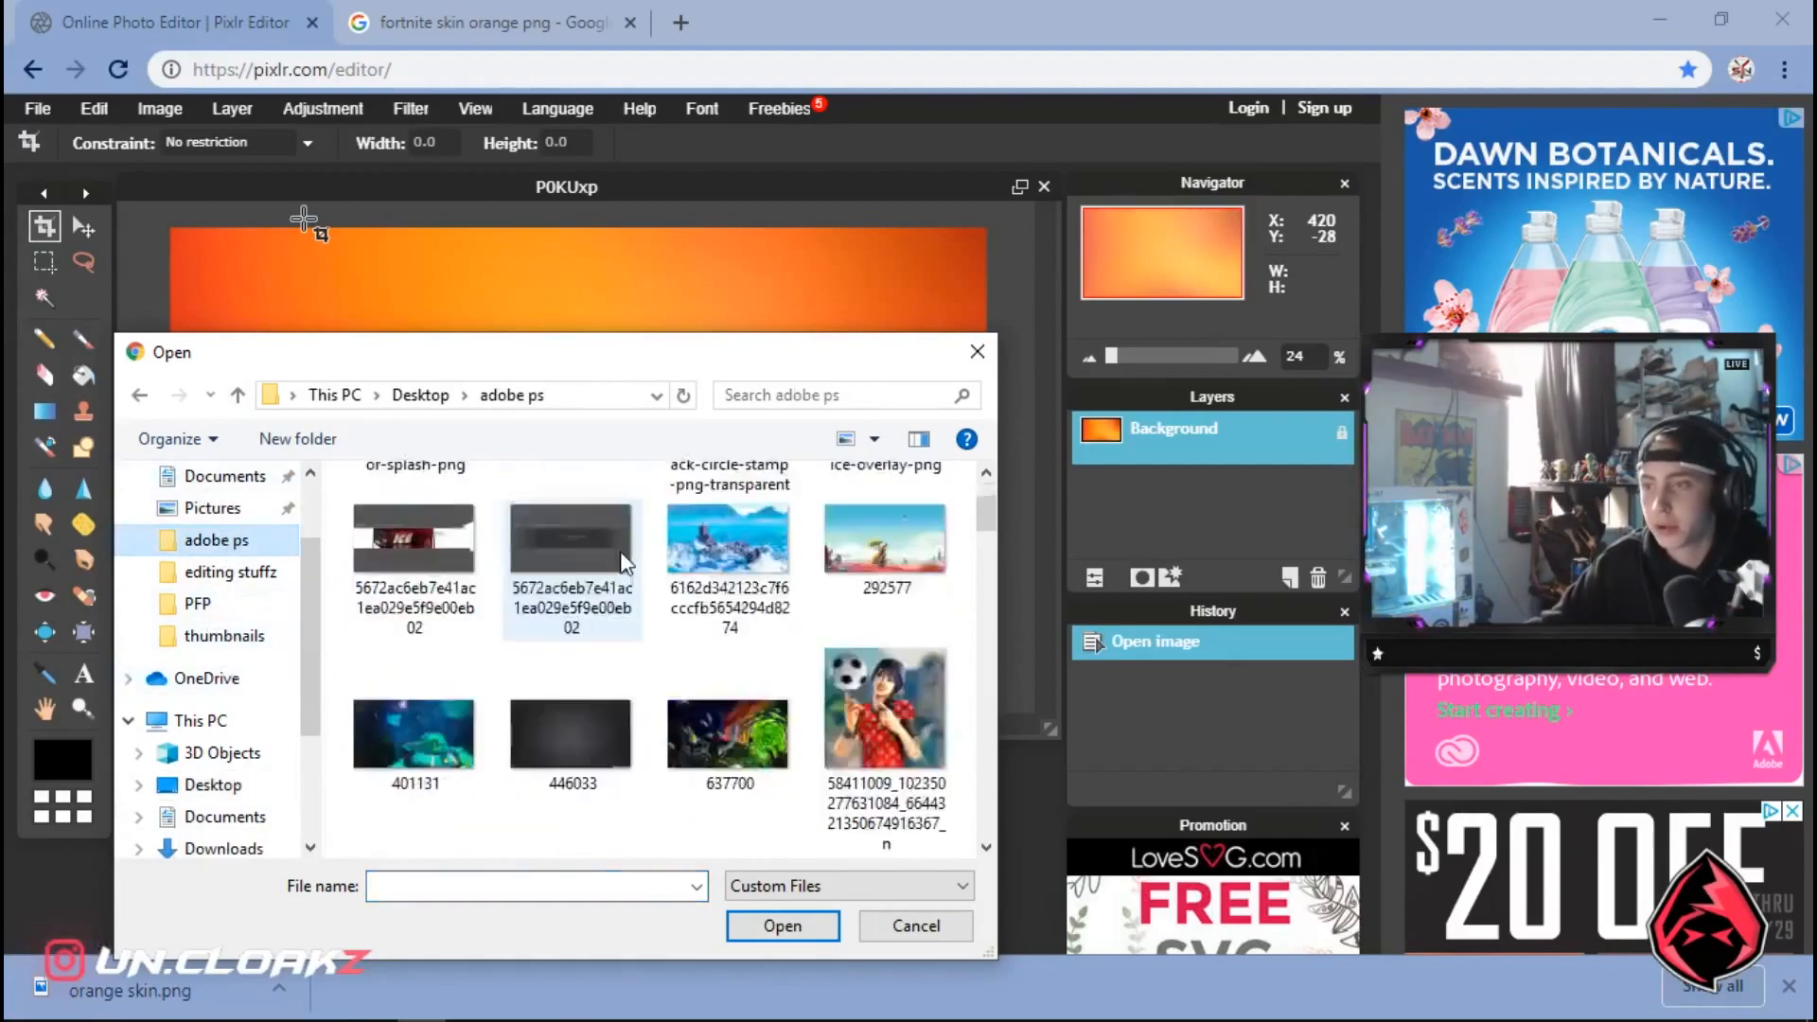
{"action": "scroll", "coordinate": [625, 573], "scroll_direction": "down", "scroll_amount": 5}
{"action": "scroll", "coordinate": [624, 572], "scroll_direction": "down", "scroll_amount": 3}
{"action": "double_click", "coordinate": [709, 700]}
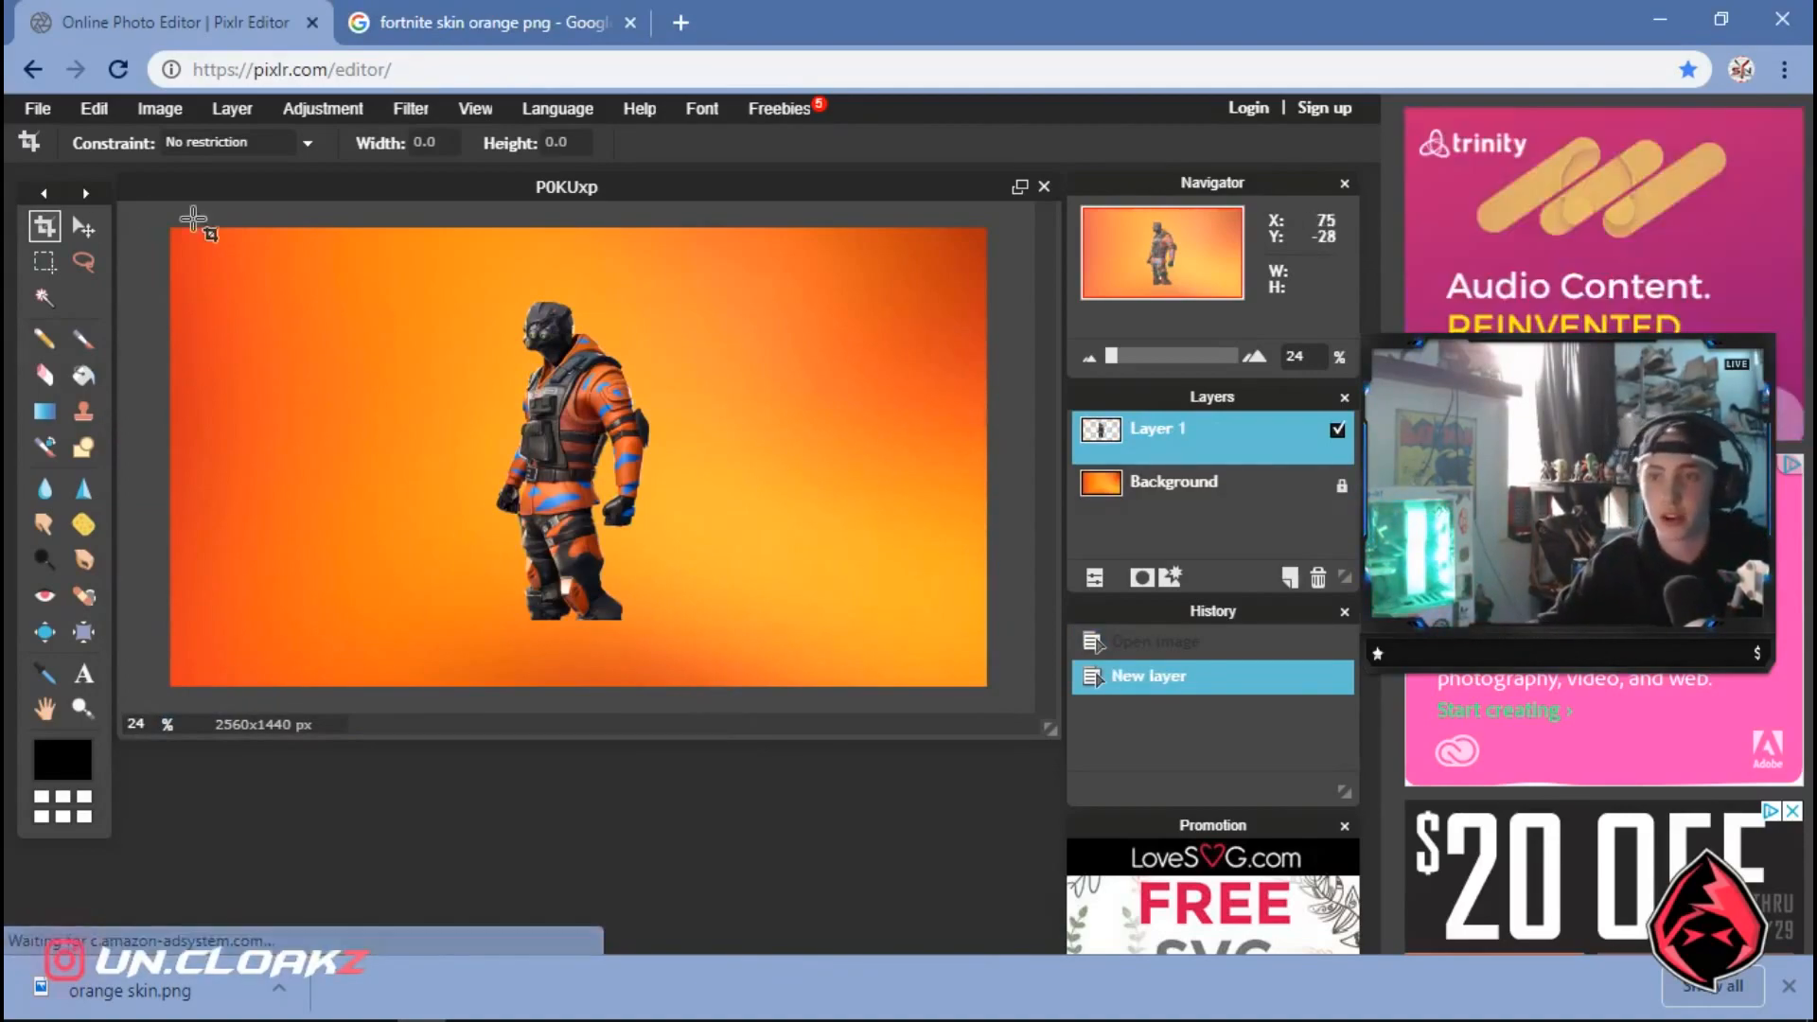
{"action": "left_click", "coordinate": [83, 227]}
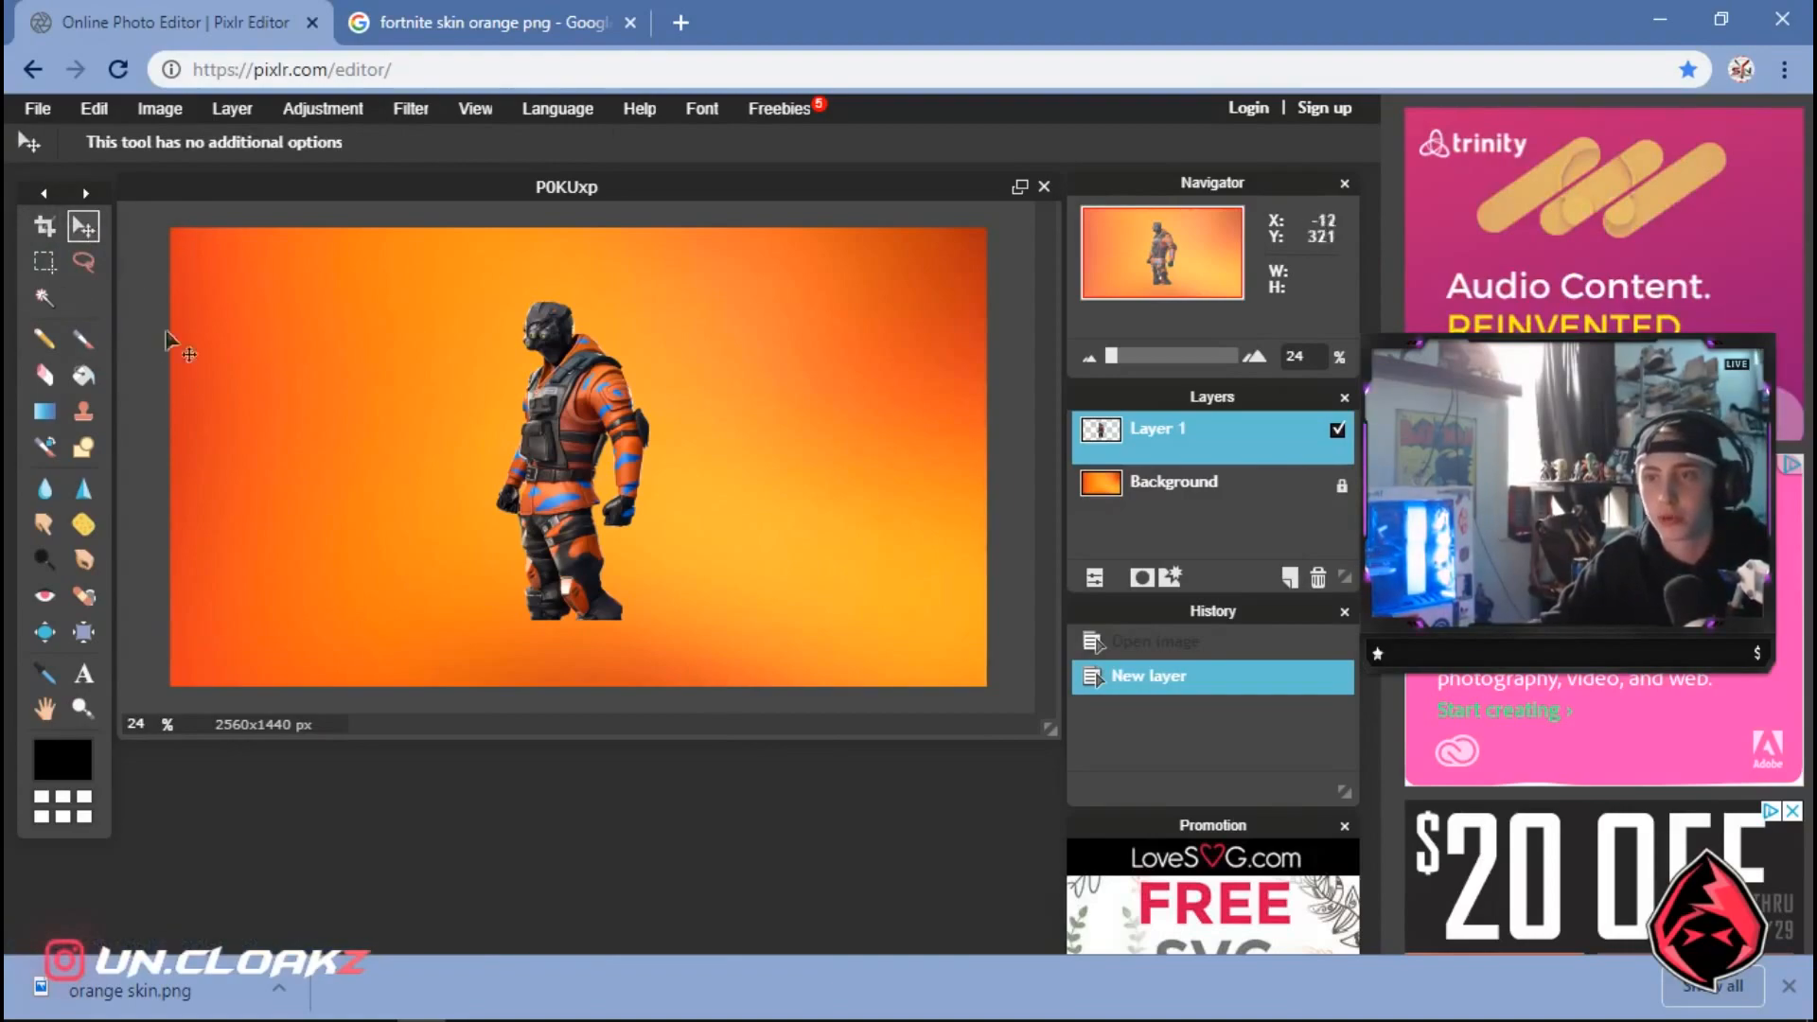
{"action": "mouse_move", "coordinate": [560, 428]}
{"action": "left_mouse_down"}
{"action": "mouse_move", "coordinate": [558, 483]}
{"action": "mouse_move", "coordinate": [605, 426]}
{"action": "mouse_move", "coordinate": [607, 371]}
{"action": "mouse_move", "coordinate": [481, 305]}
{"action": "mouse_move", "coordinate": [530, 405]}
{"action": "mouse_move", "coordinate": [502, 500]}
{"action": "mouse_move", "coordinate": [547, 456]}
{"action": "left_mouse_up"}
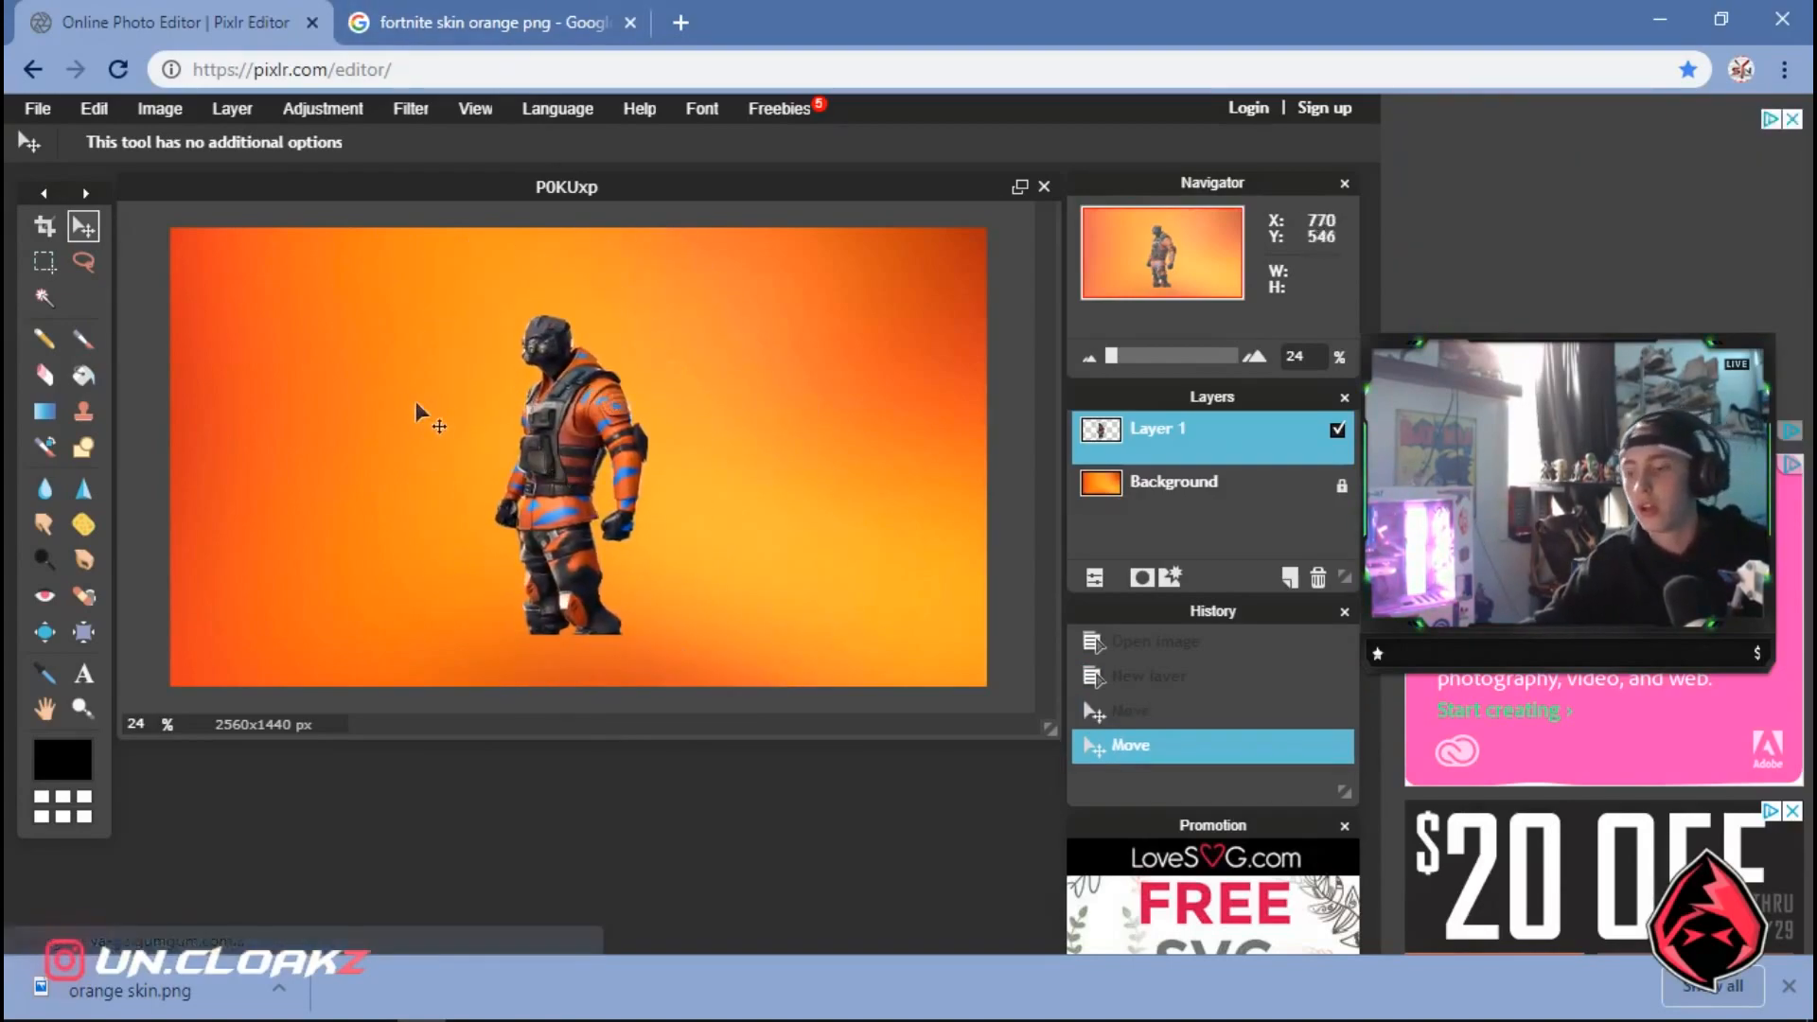
{"action": "left_click", "coordinate": [92, 112]}
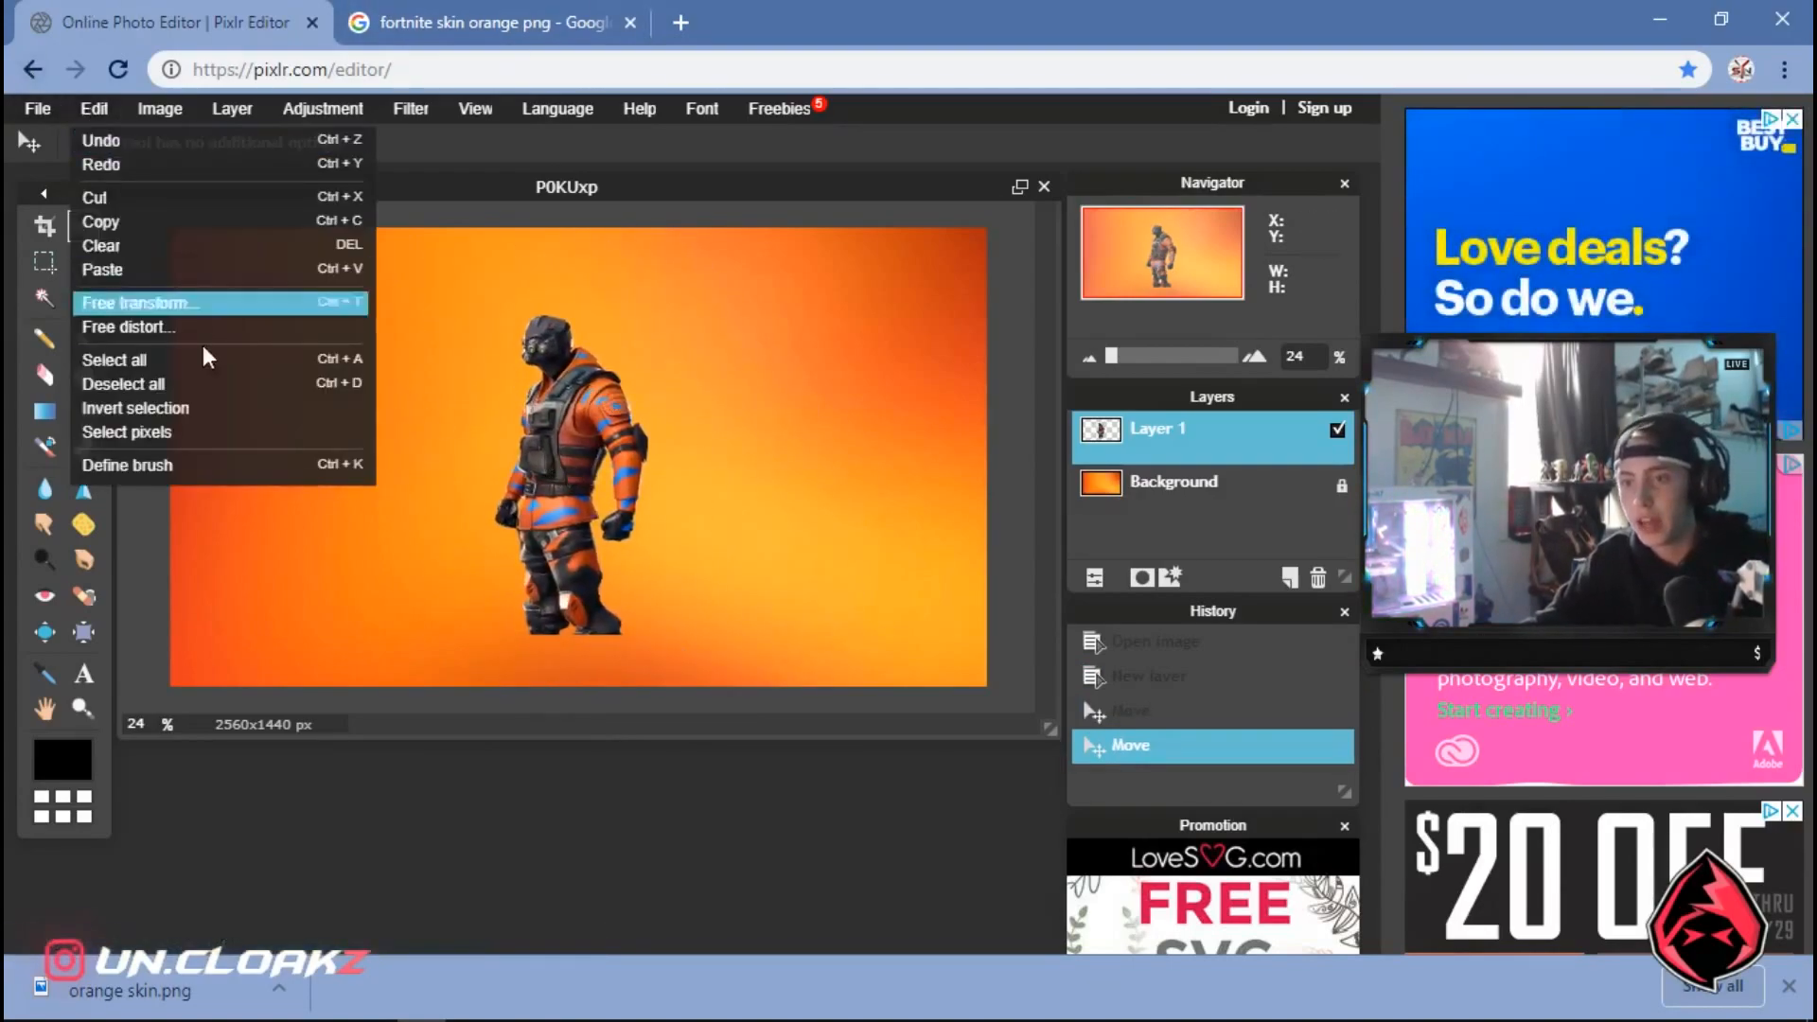
{"action": "left_click", "coordinate": [183, 302]}
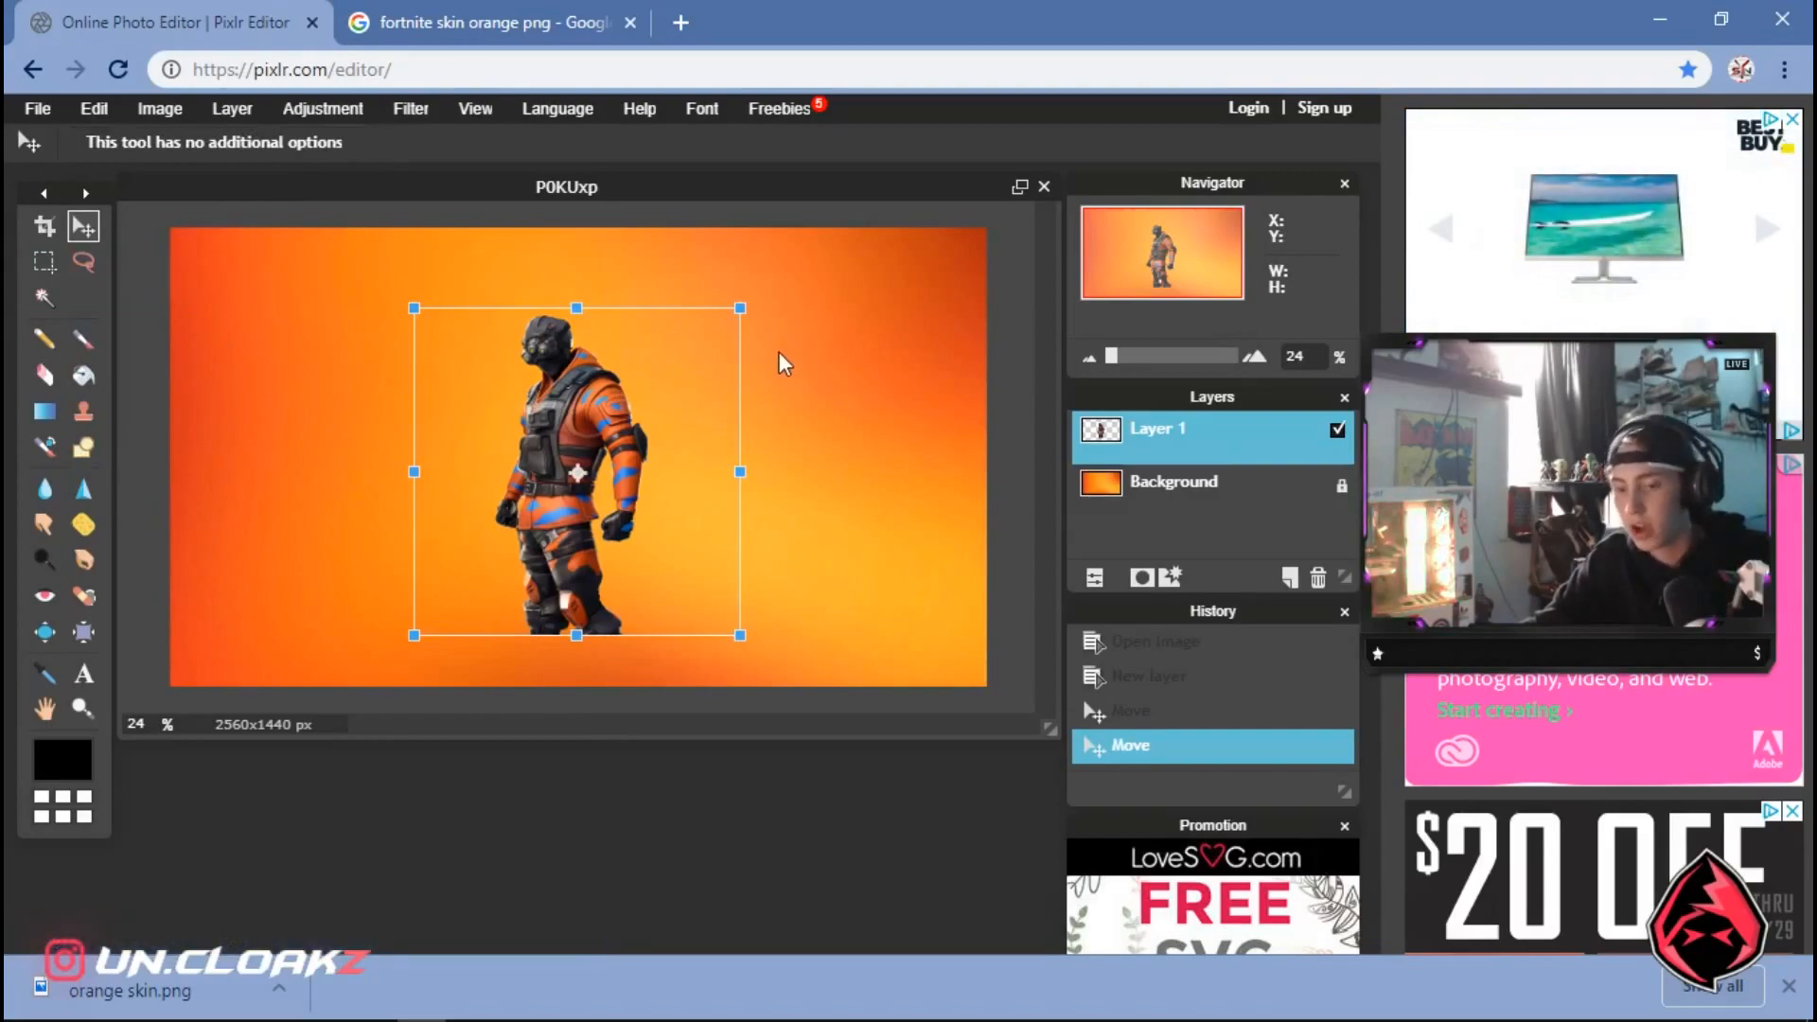
{"action": "left_click_drag", "start_coordinate": [806, 256], "coordinate": [770, 289]}
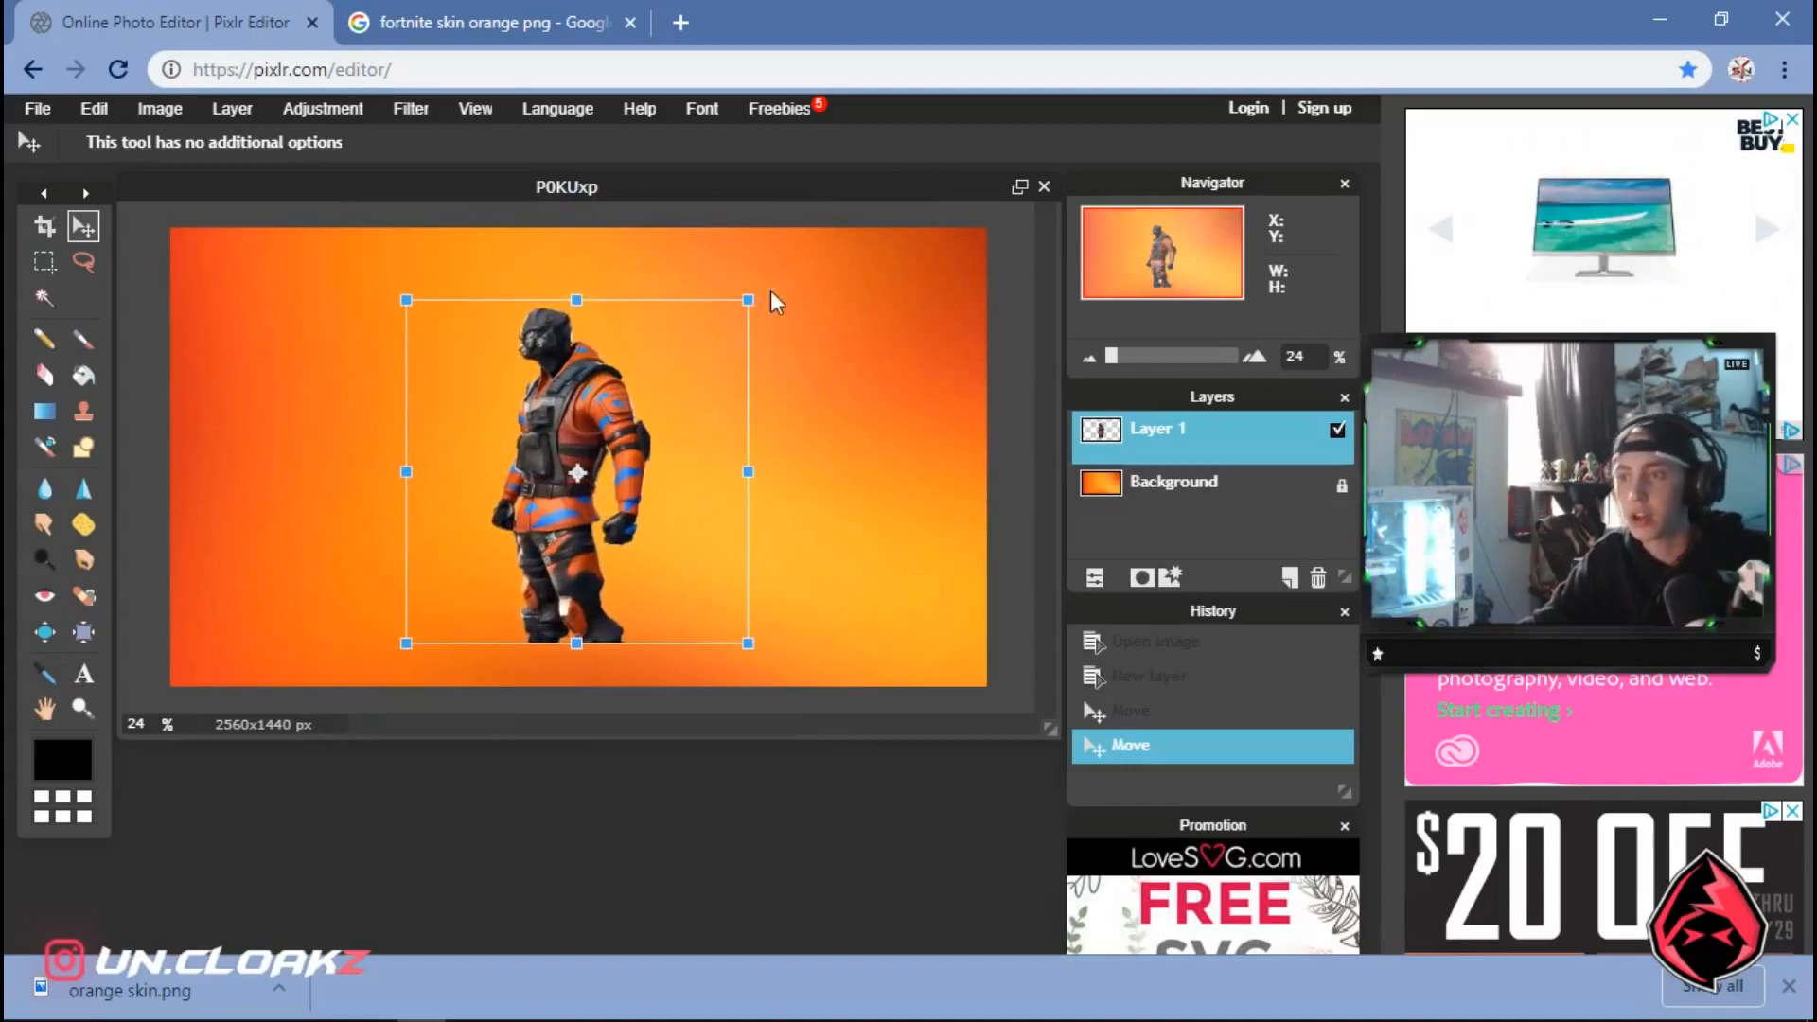
{"action": "left_click_drag", "start_coordinate": [750, 298], "coordinate": [733, 340]}
{"action": "left_click", "coordinate": [93, 111]}
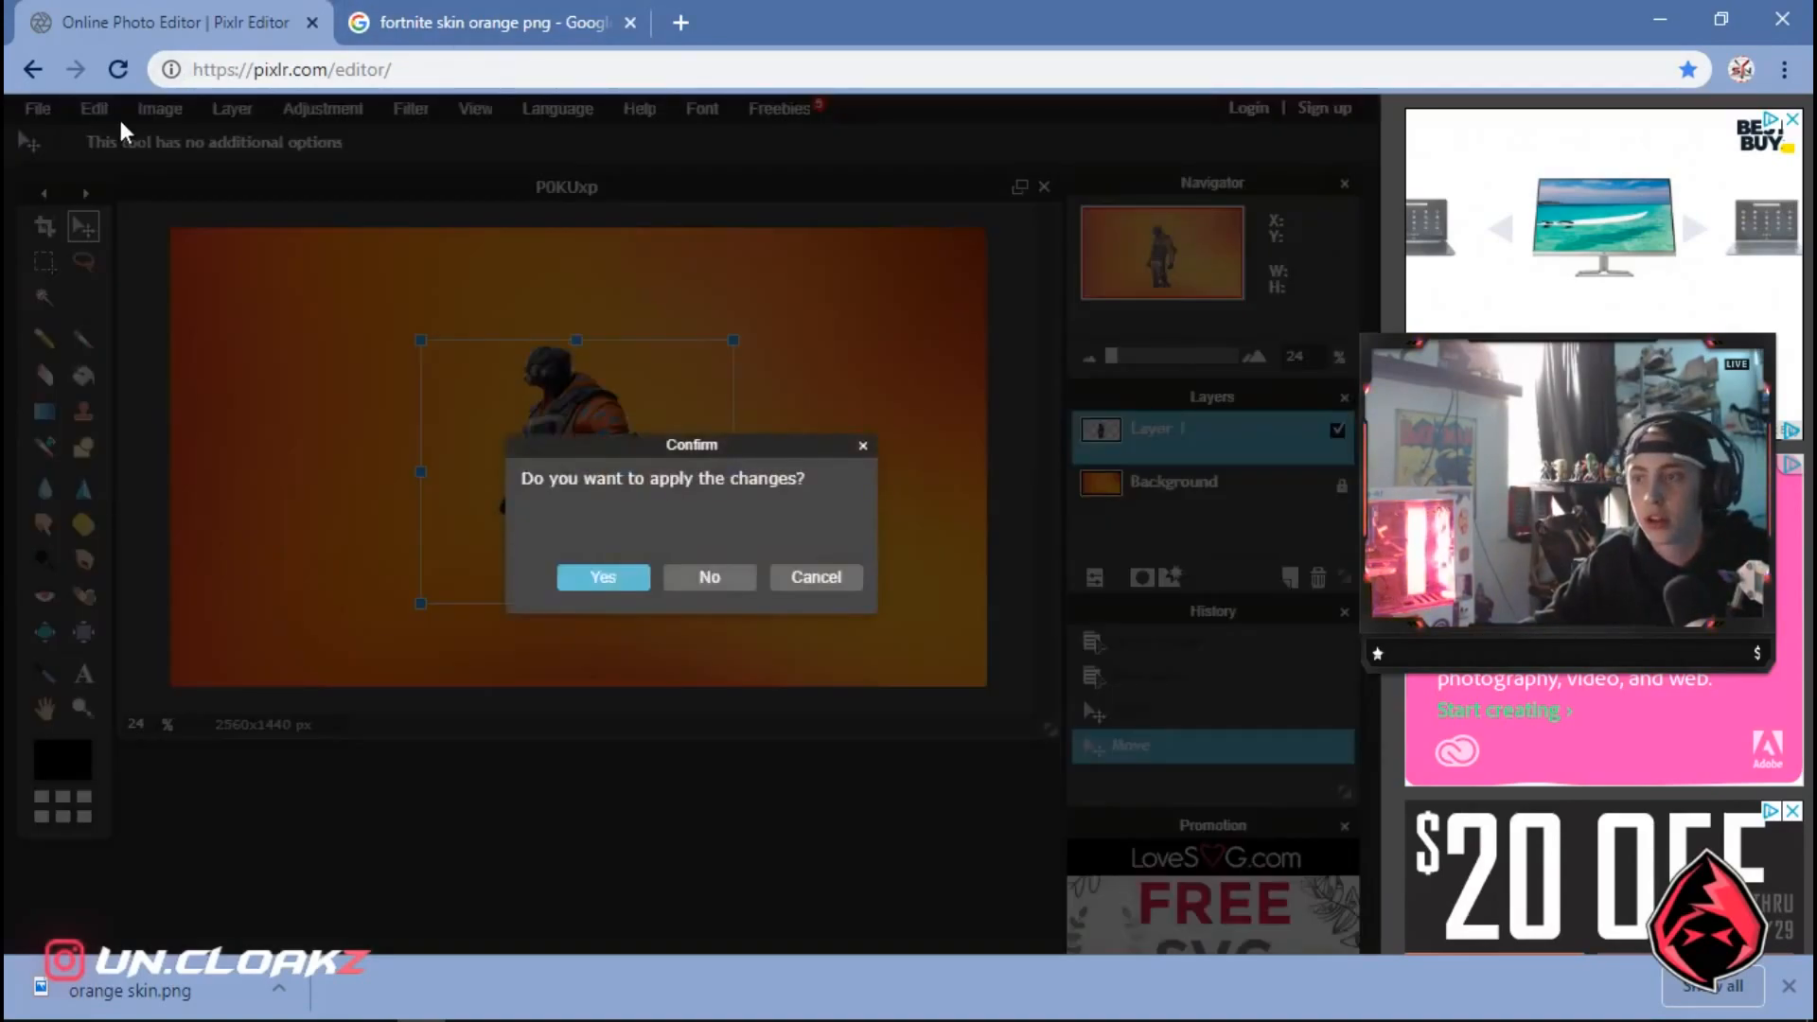
{"action": "left_click", "coordinate": [696, 578]}
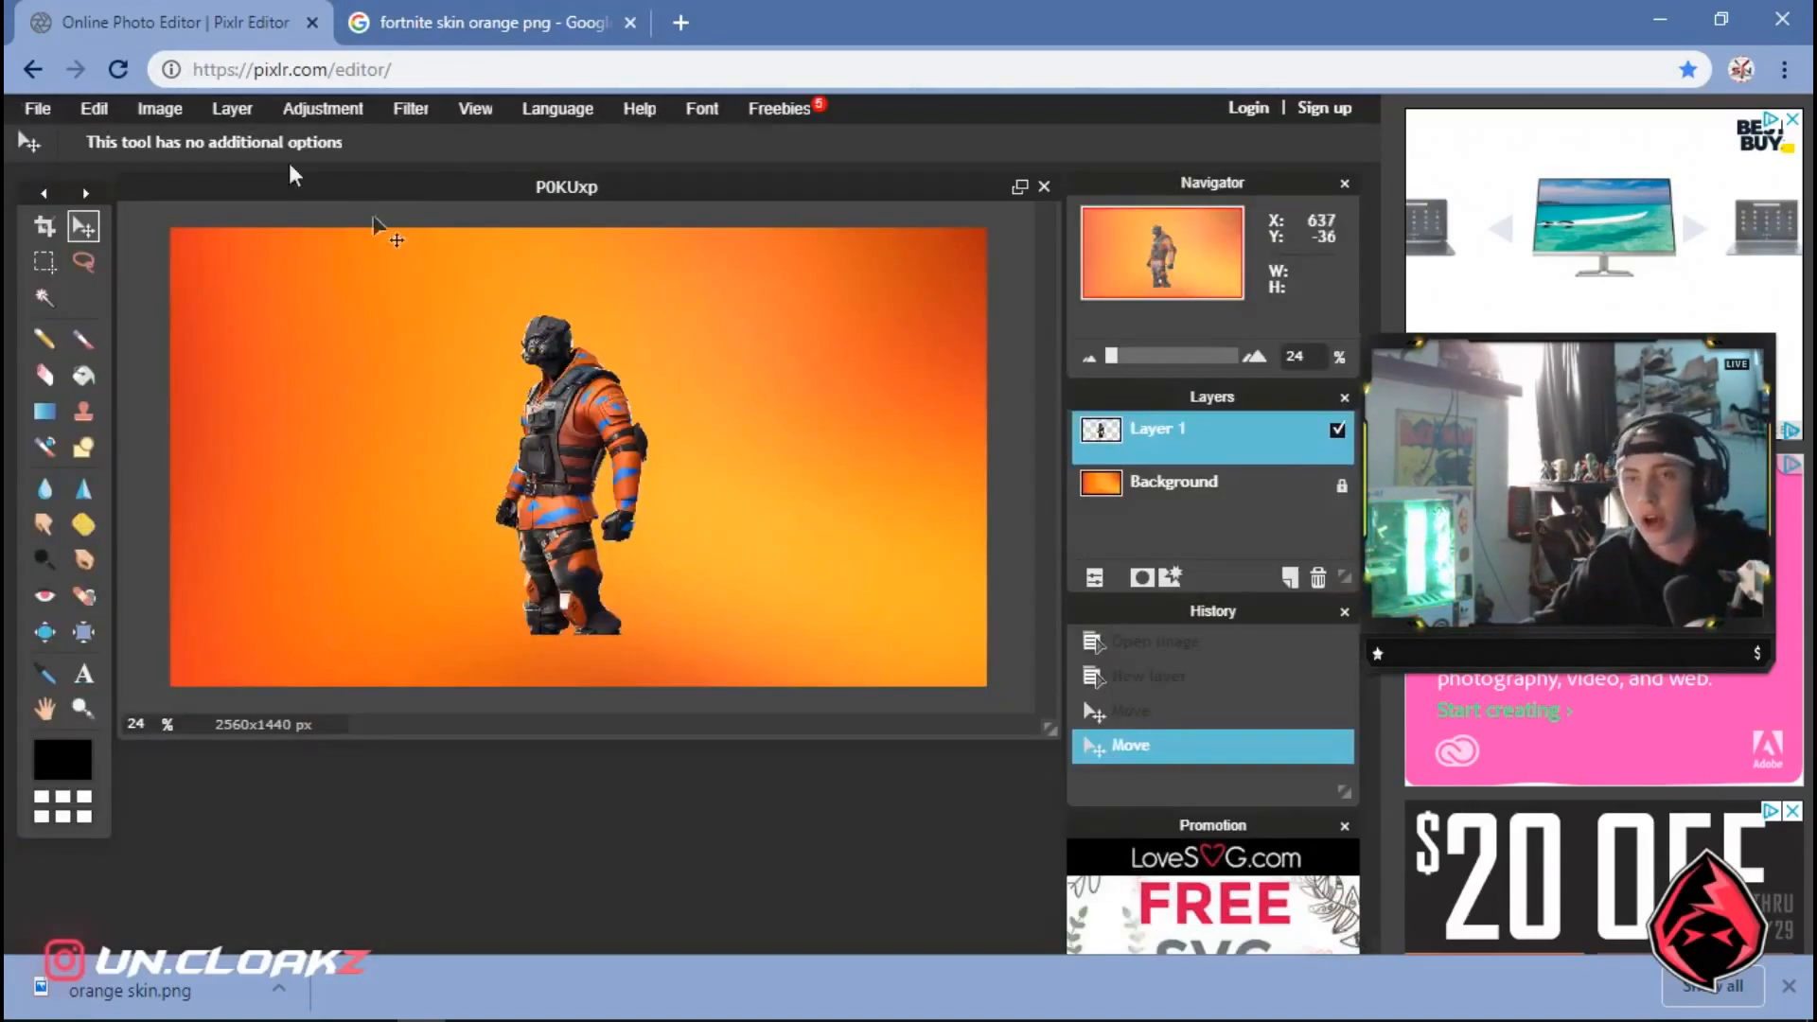
Free transform the skin layer to enlarge the character and place it left of centre with its legs at the canvas's lower edge
{"action": "left_click", "coordinate": [94, 106]}
{"action": "left_click", "coordinate": [163, 301]}
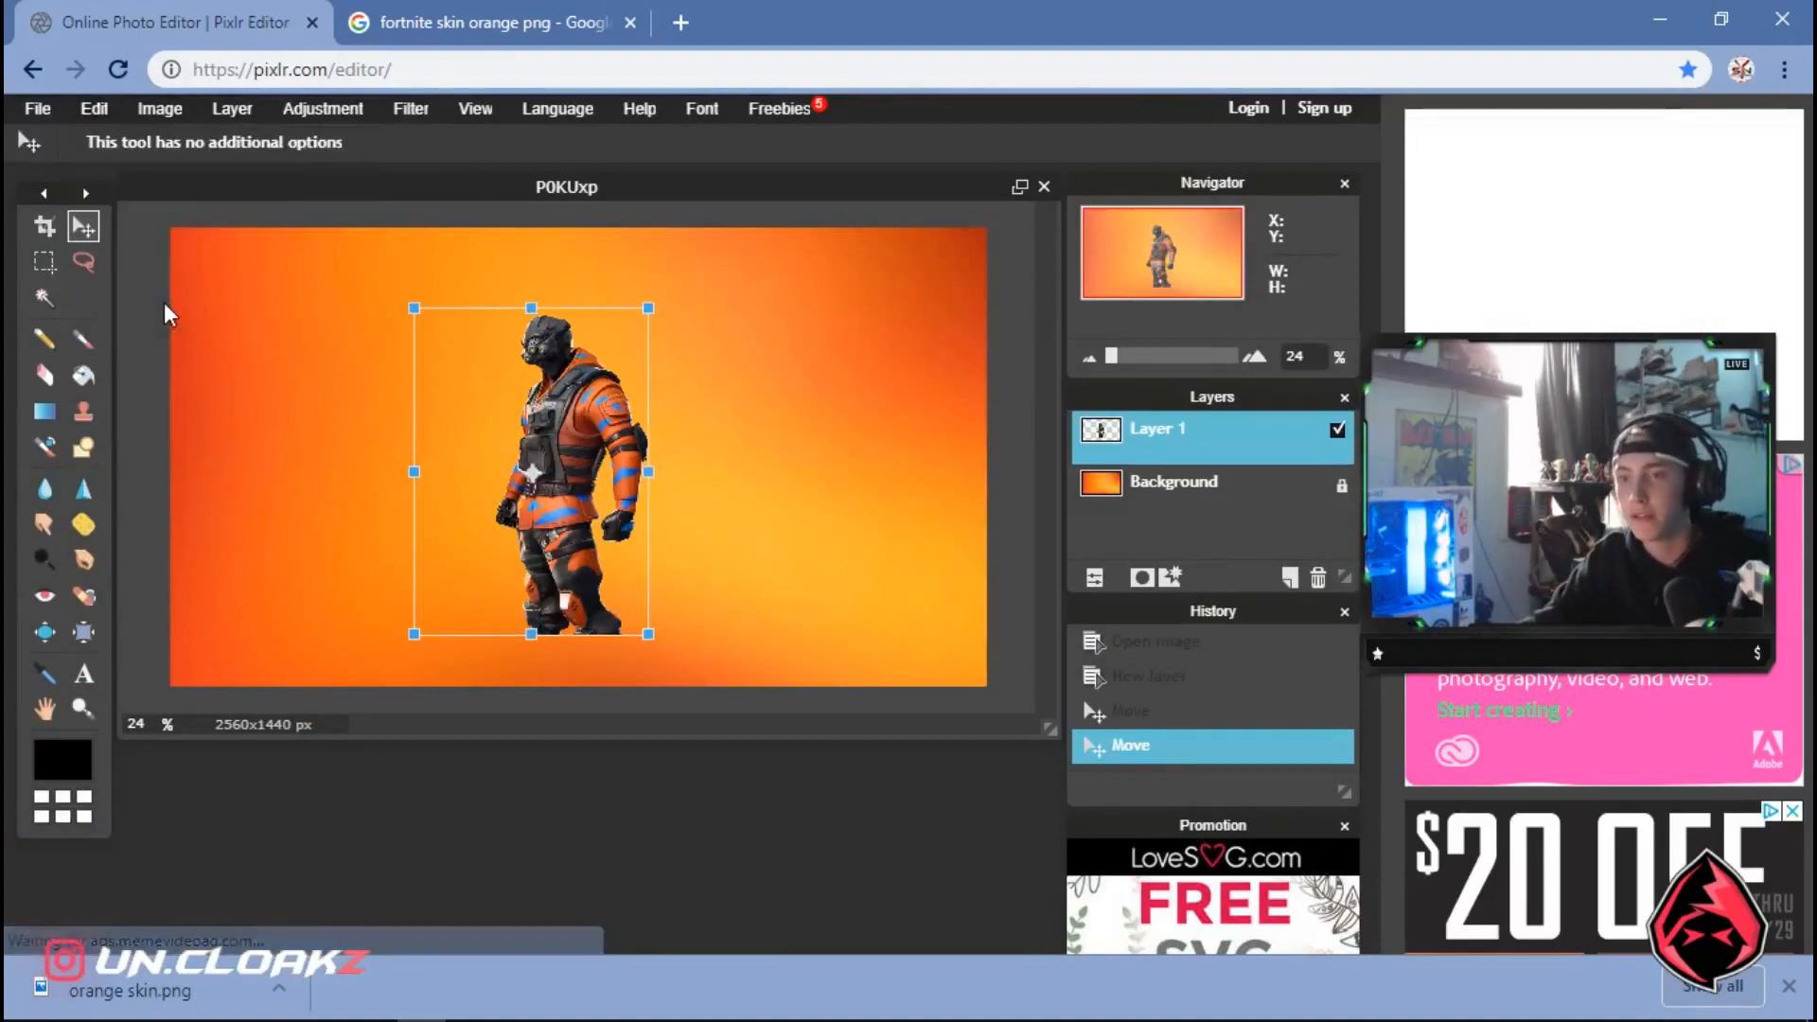
{"action": "left_click_drag", "start_coordinate": [650, 306], "coordinate": [665, 284]}
{"action": "left_click_drag", "start_coordinate": [590, 396], "coordinate": [620, 436]}
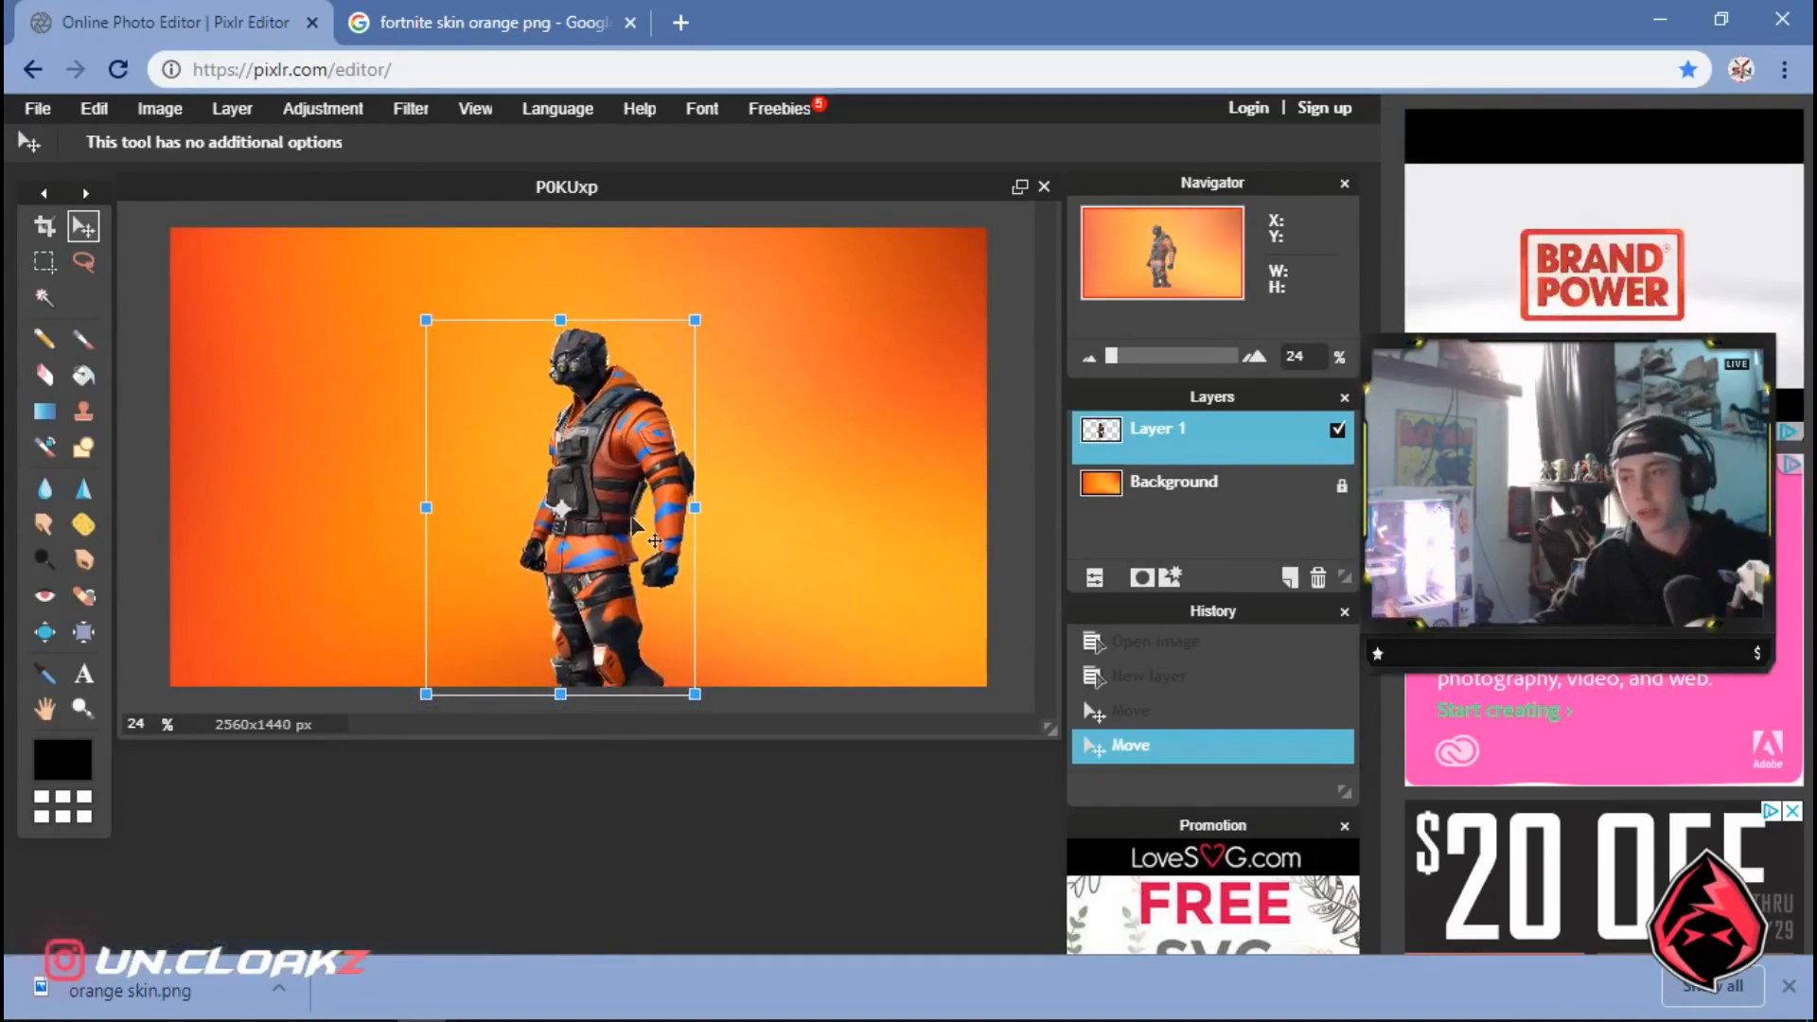
{"action": "left_click_drag", "start_coordinate": [623, 465], "coordinate": [568, 447]}
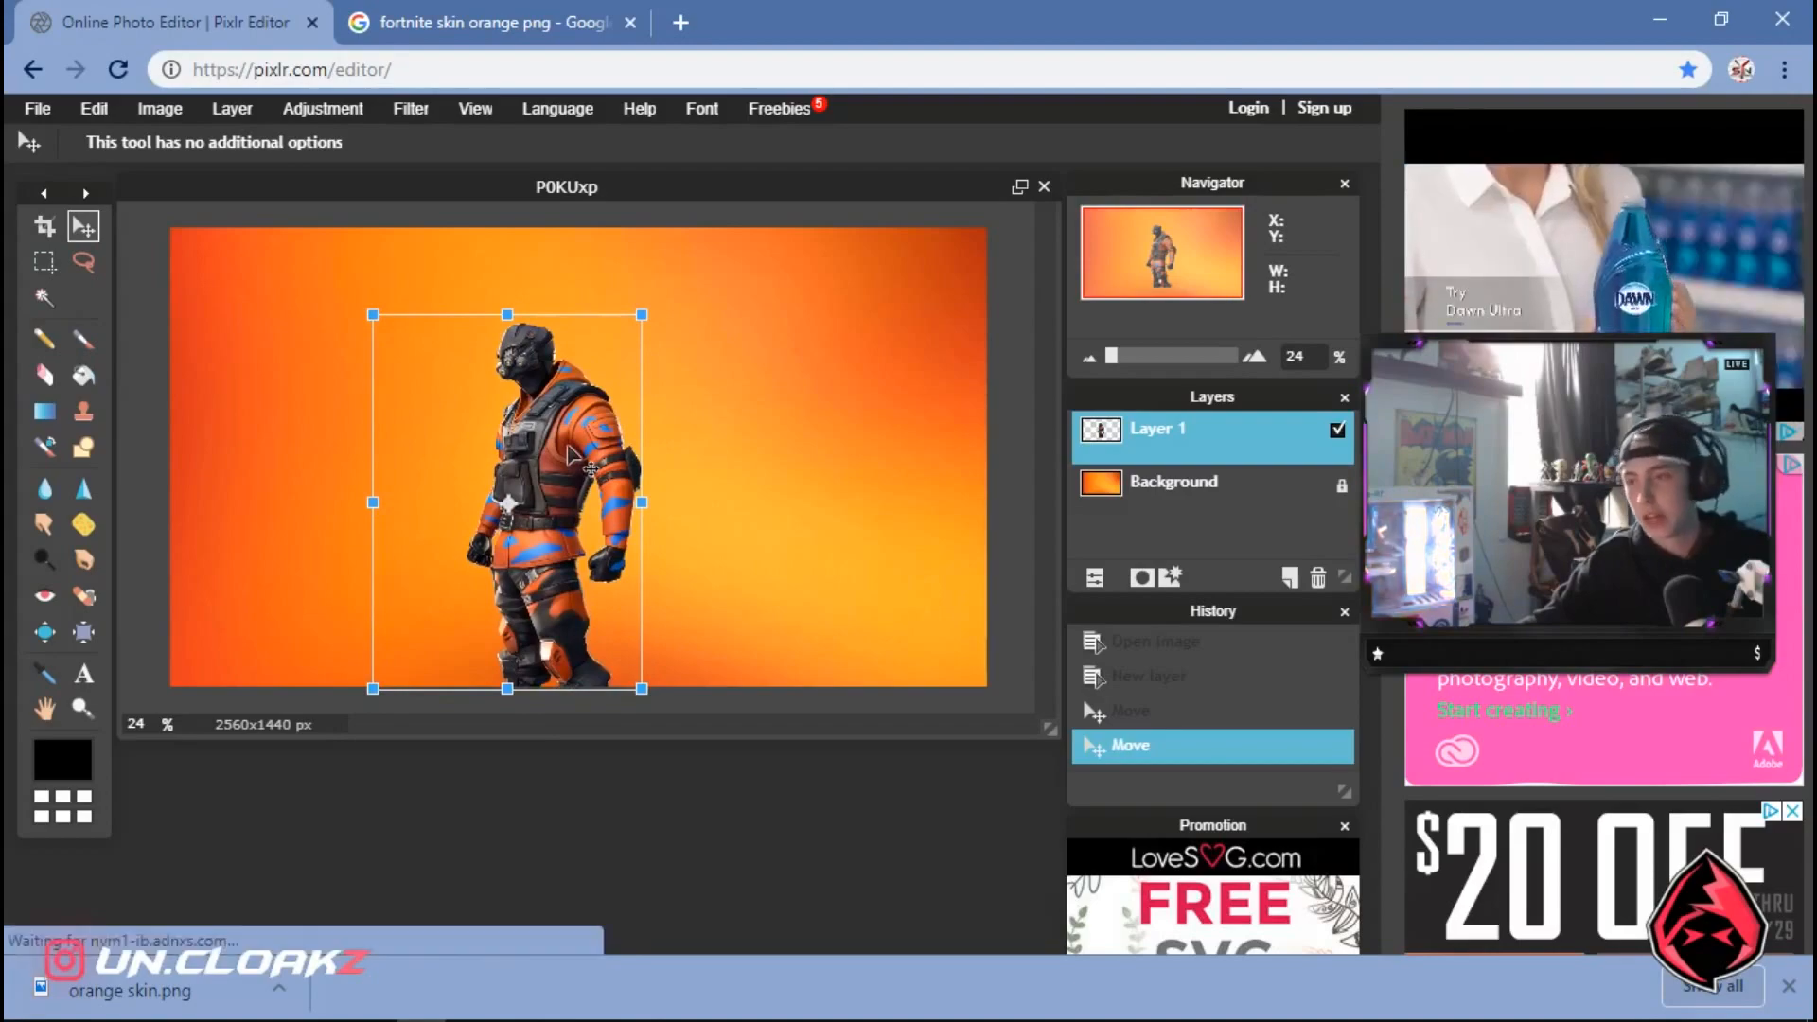
{"action": "key", "text": "Return"}
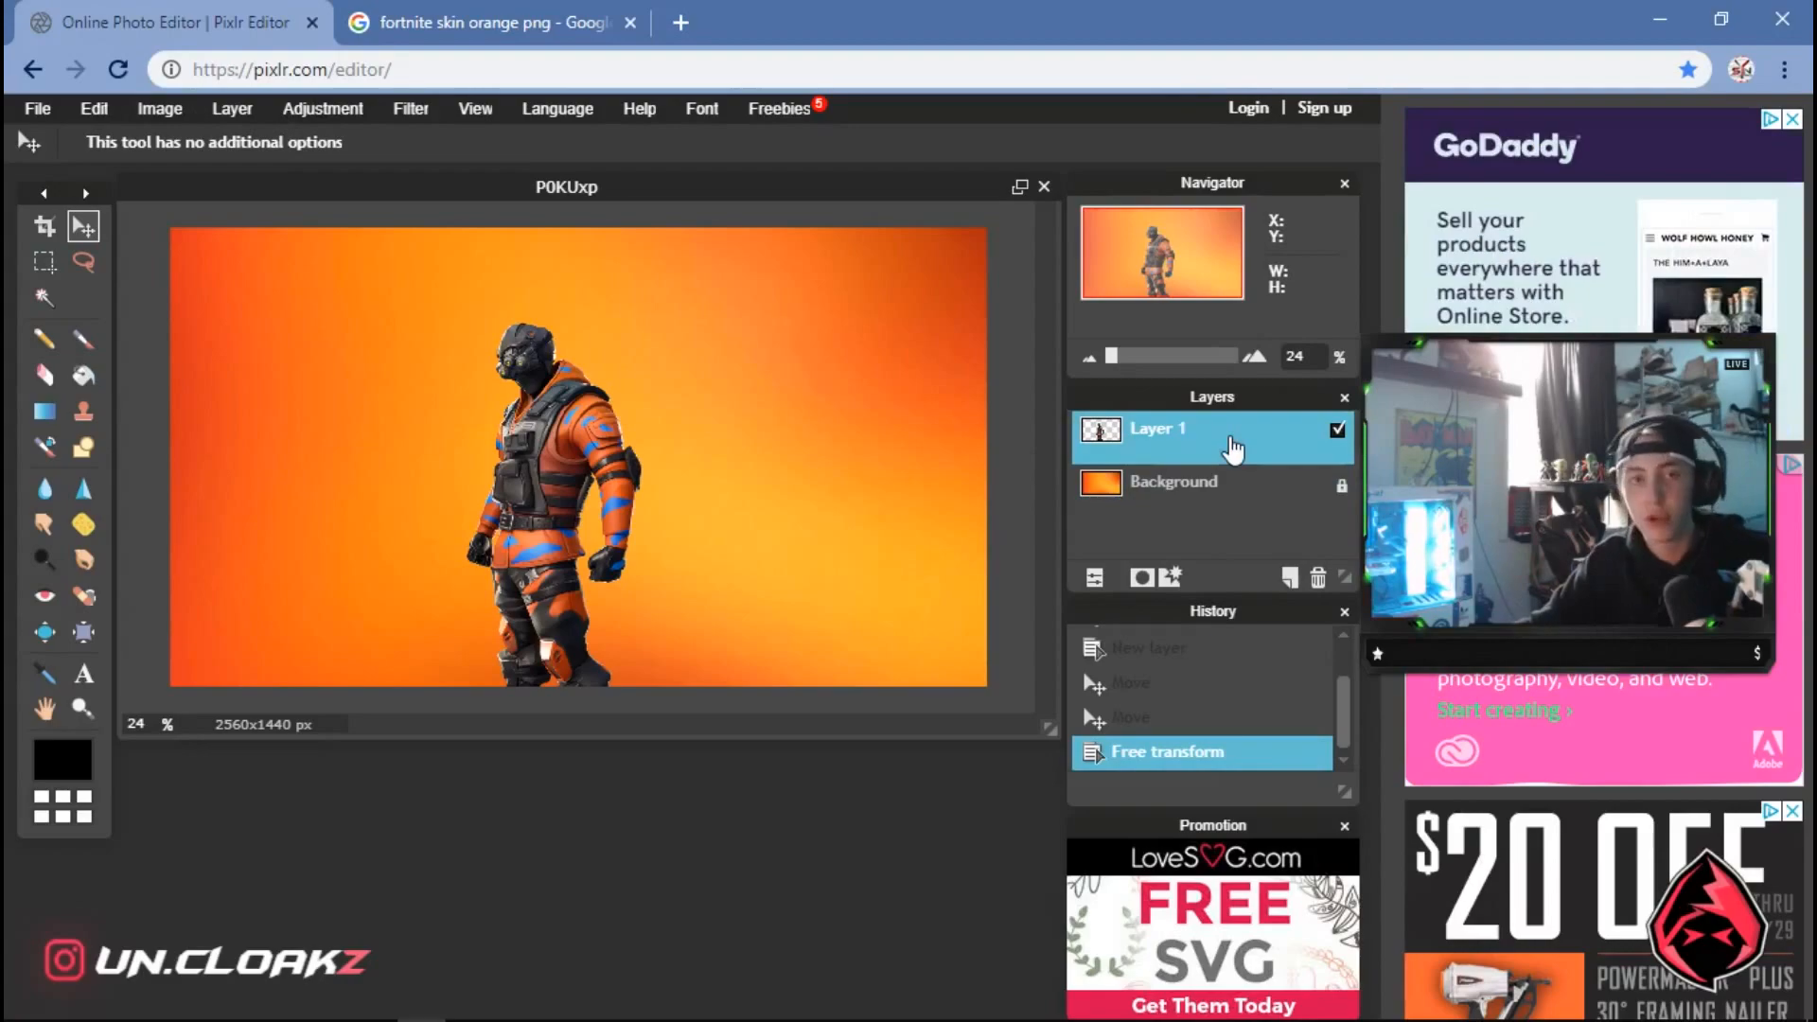
Rename the skin's layer, Layer 1, as "orange skin" and keep it selected
{"action": "double_click", "coordinate": [1175, 440]}
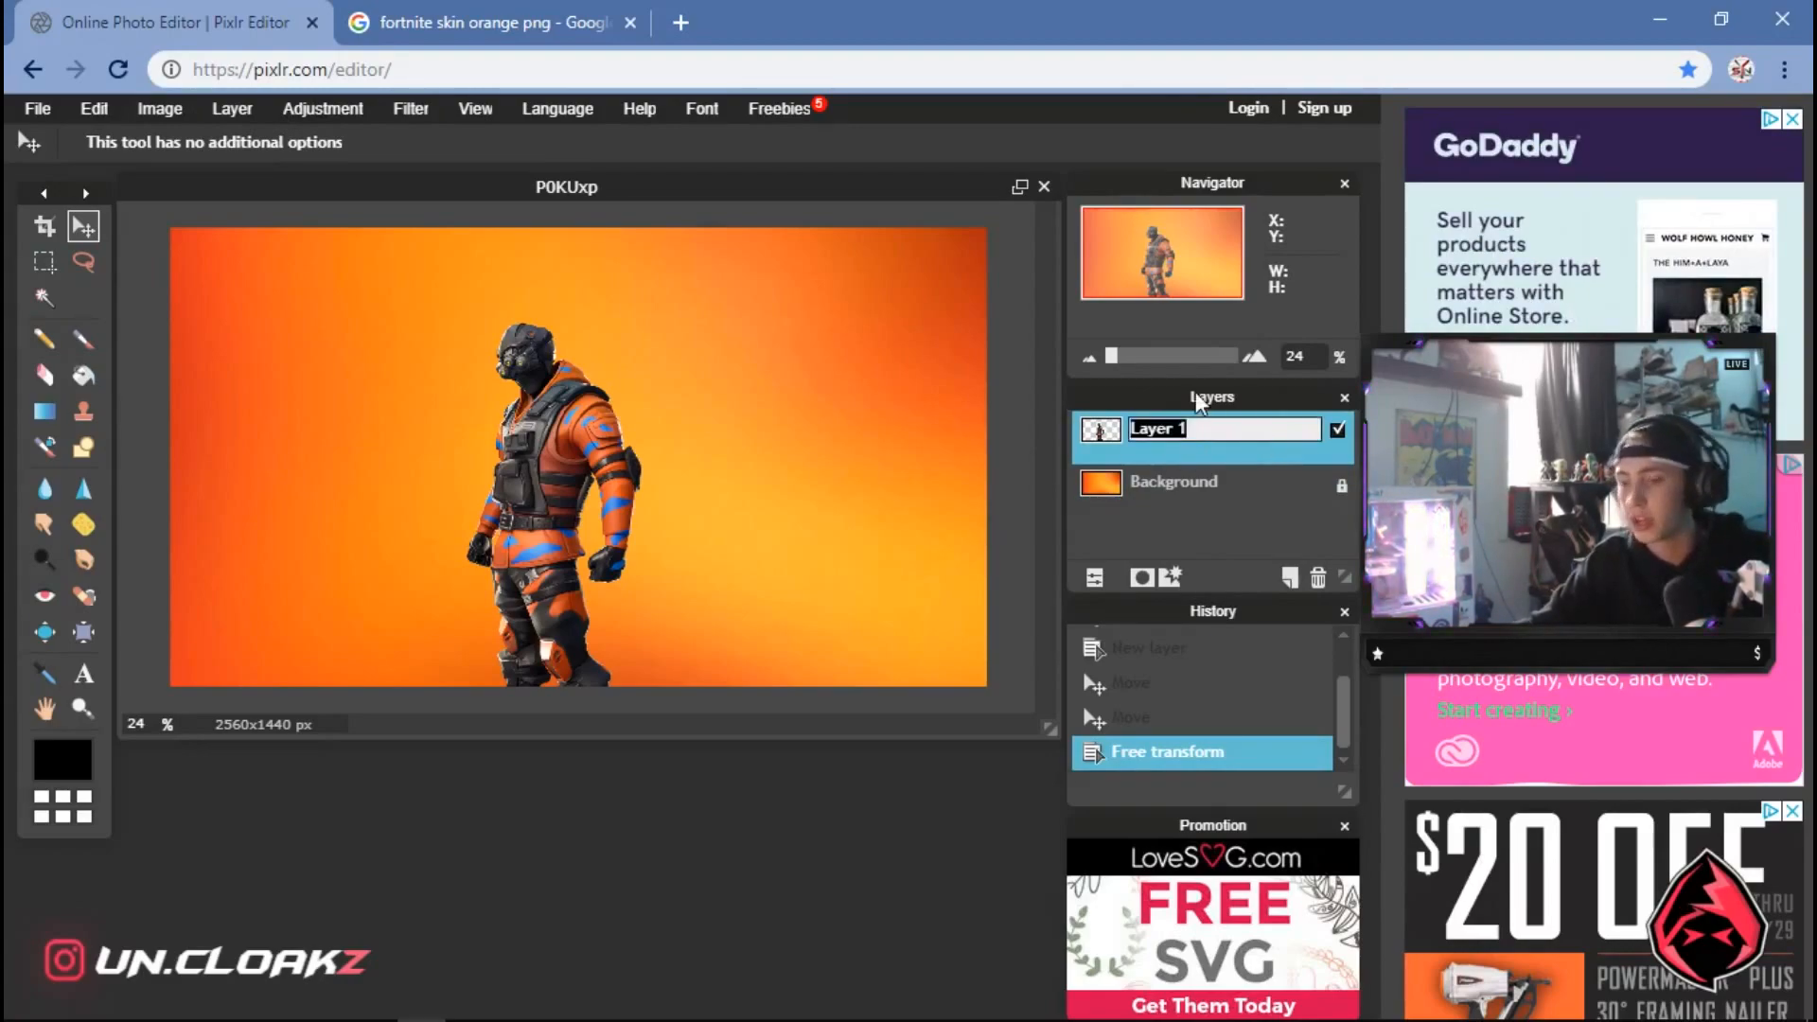
{"action": "type", "text": "oran"}
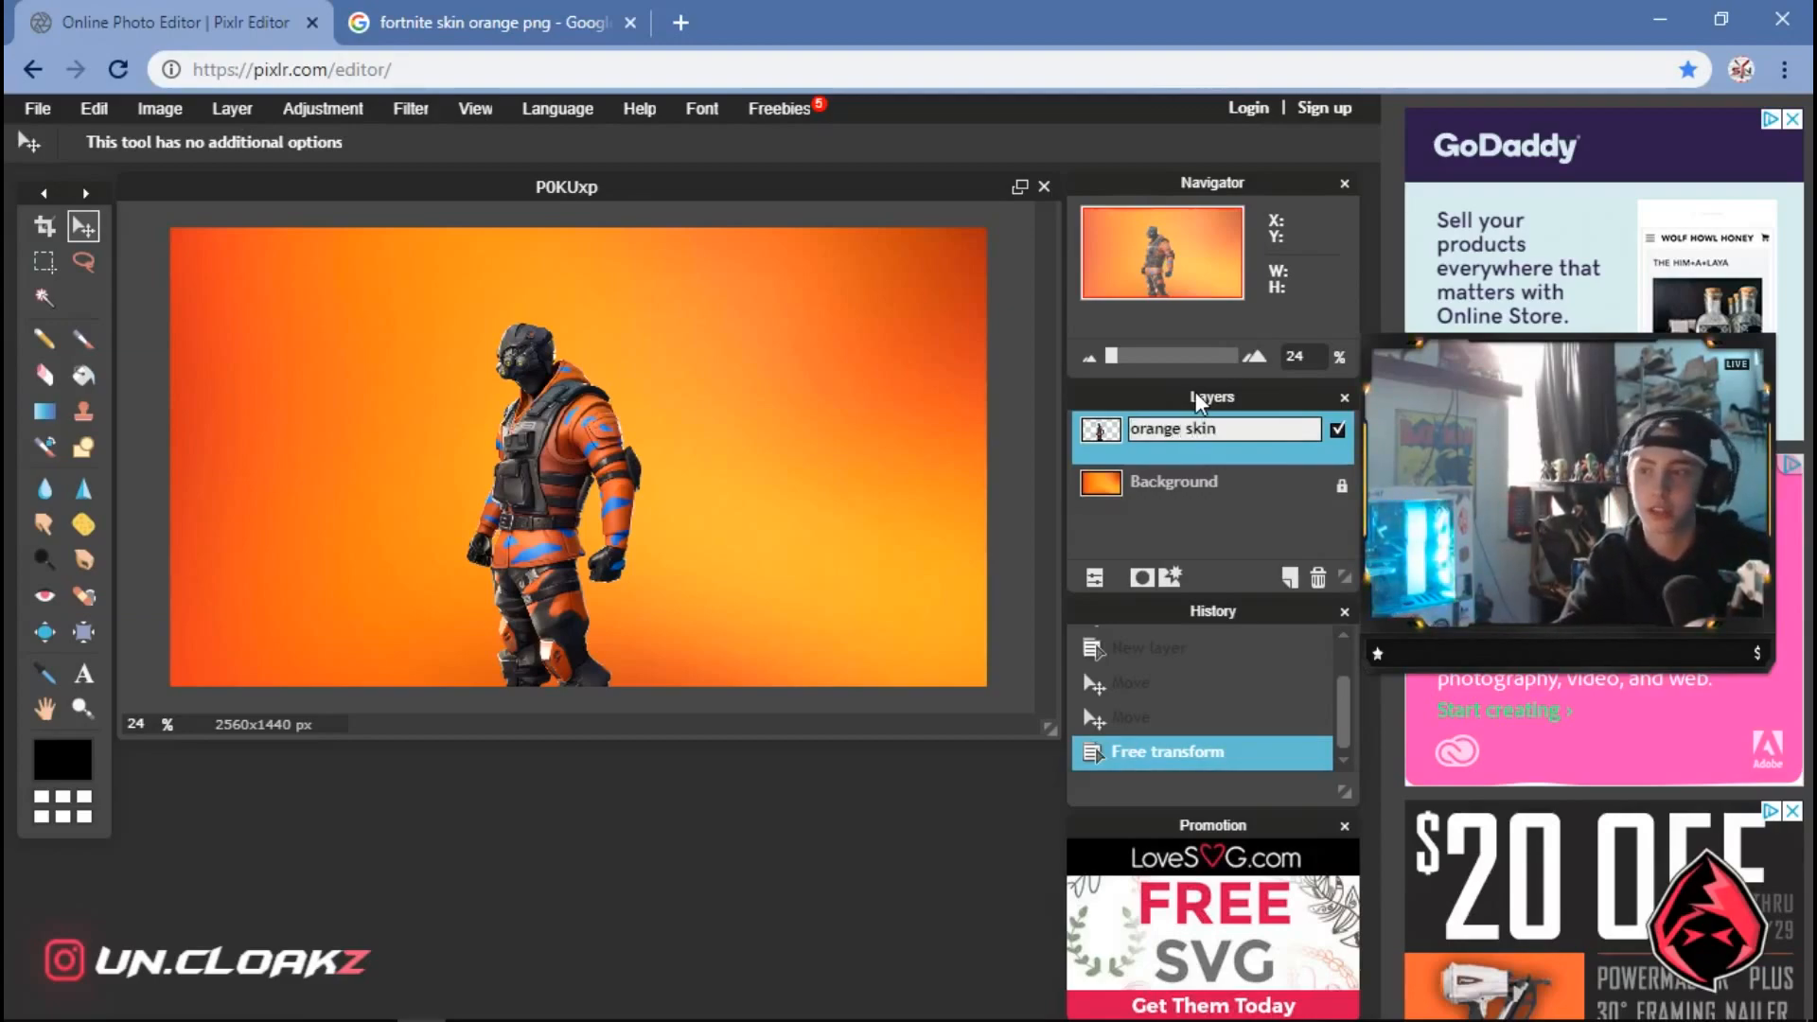
{"action": "type", "text": "ge skin"}
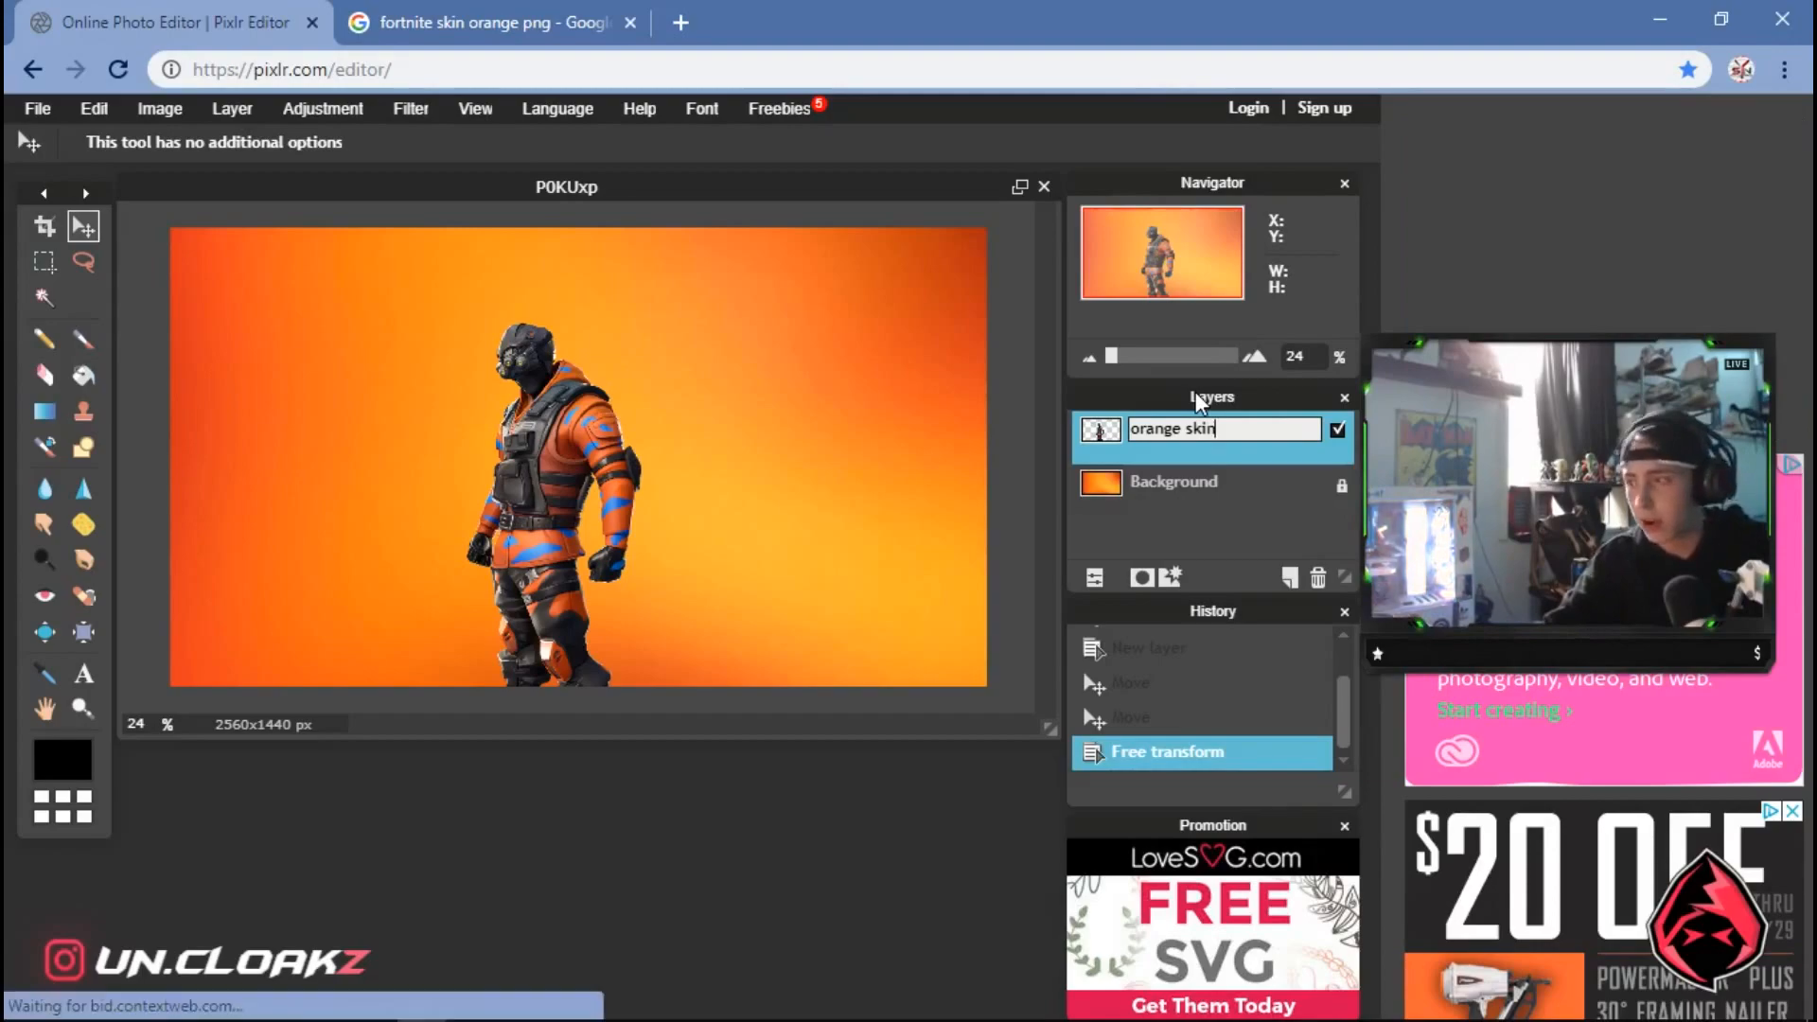
{"action": "left_click", "coordinate": [1203, 484]}
{"action": "left_click", "coordinate": [1228, 456]}
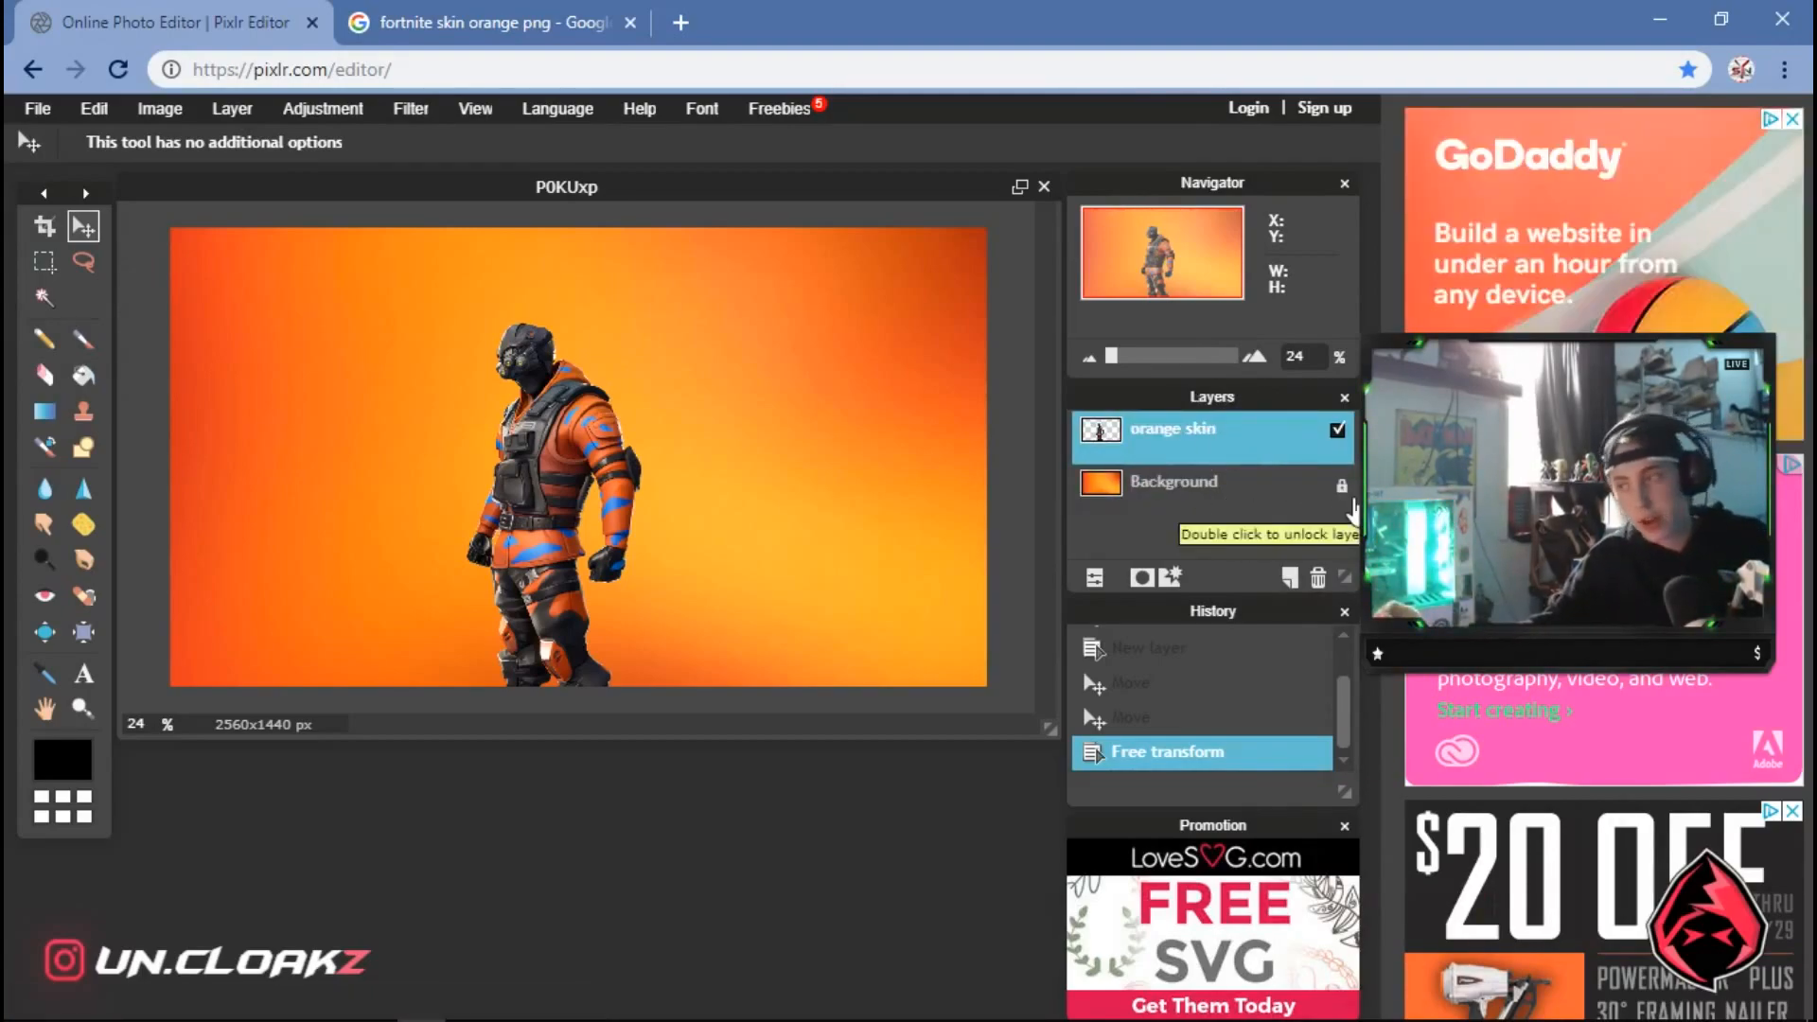
Open the layer styles of the orange skin layer, uncover the character on the canvas, and enable Outer glow
{"action": "right_click", "coordinate": [1251, 463]}
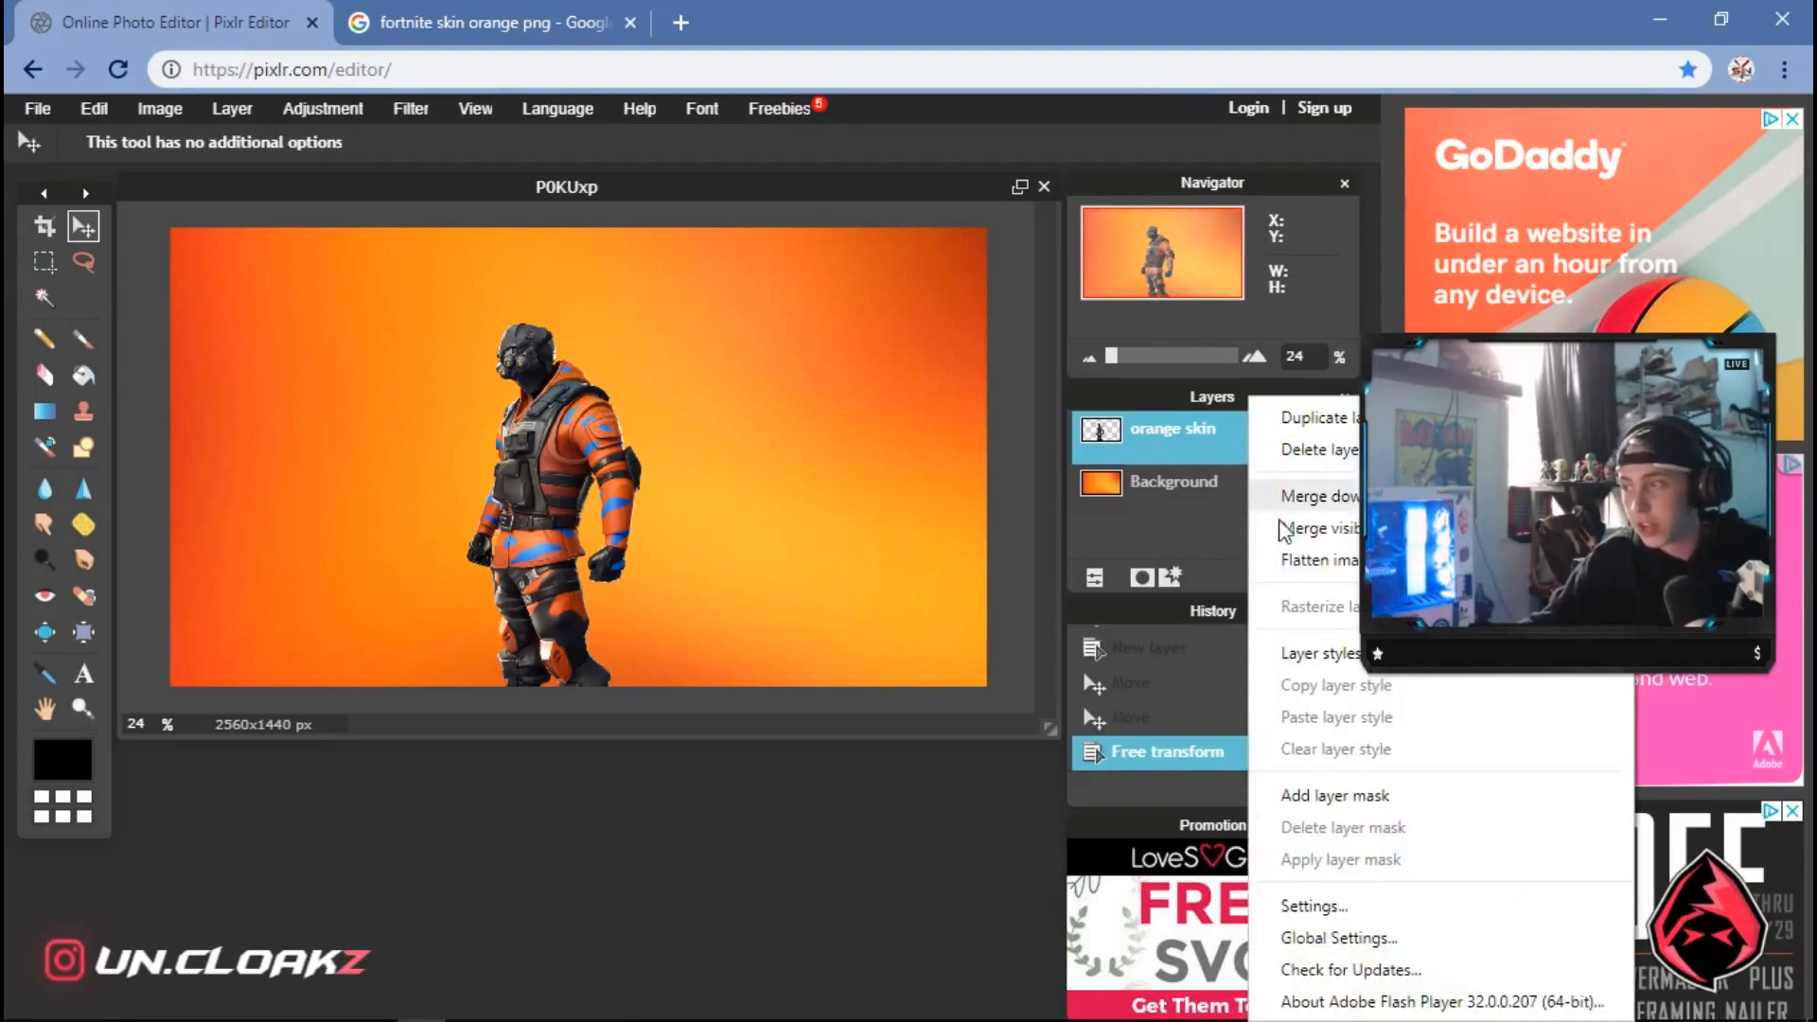
{"action": "left_click", "coordinate": [1346, 657]}
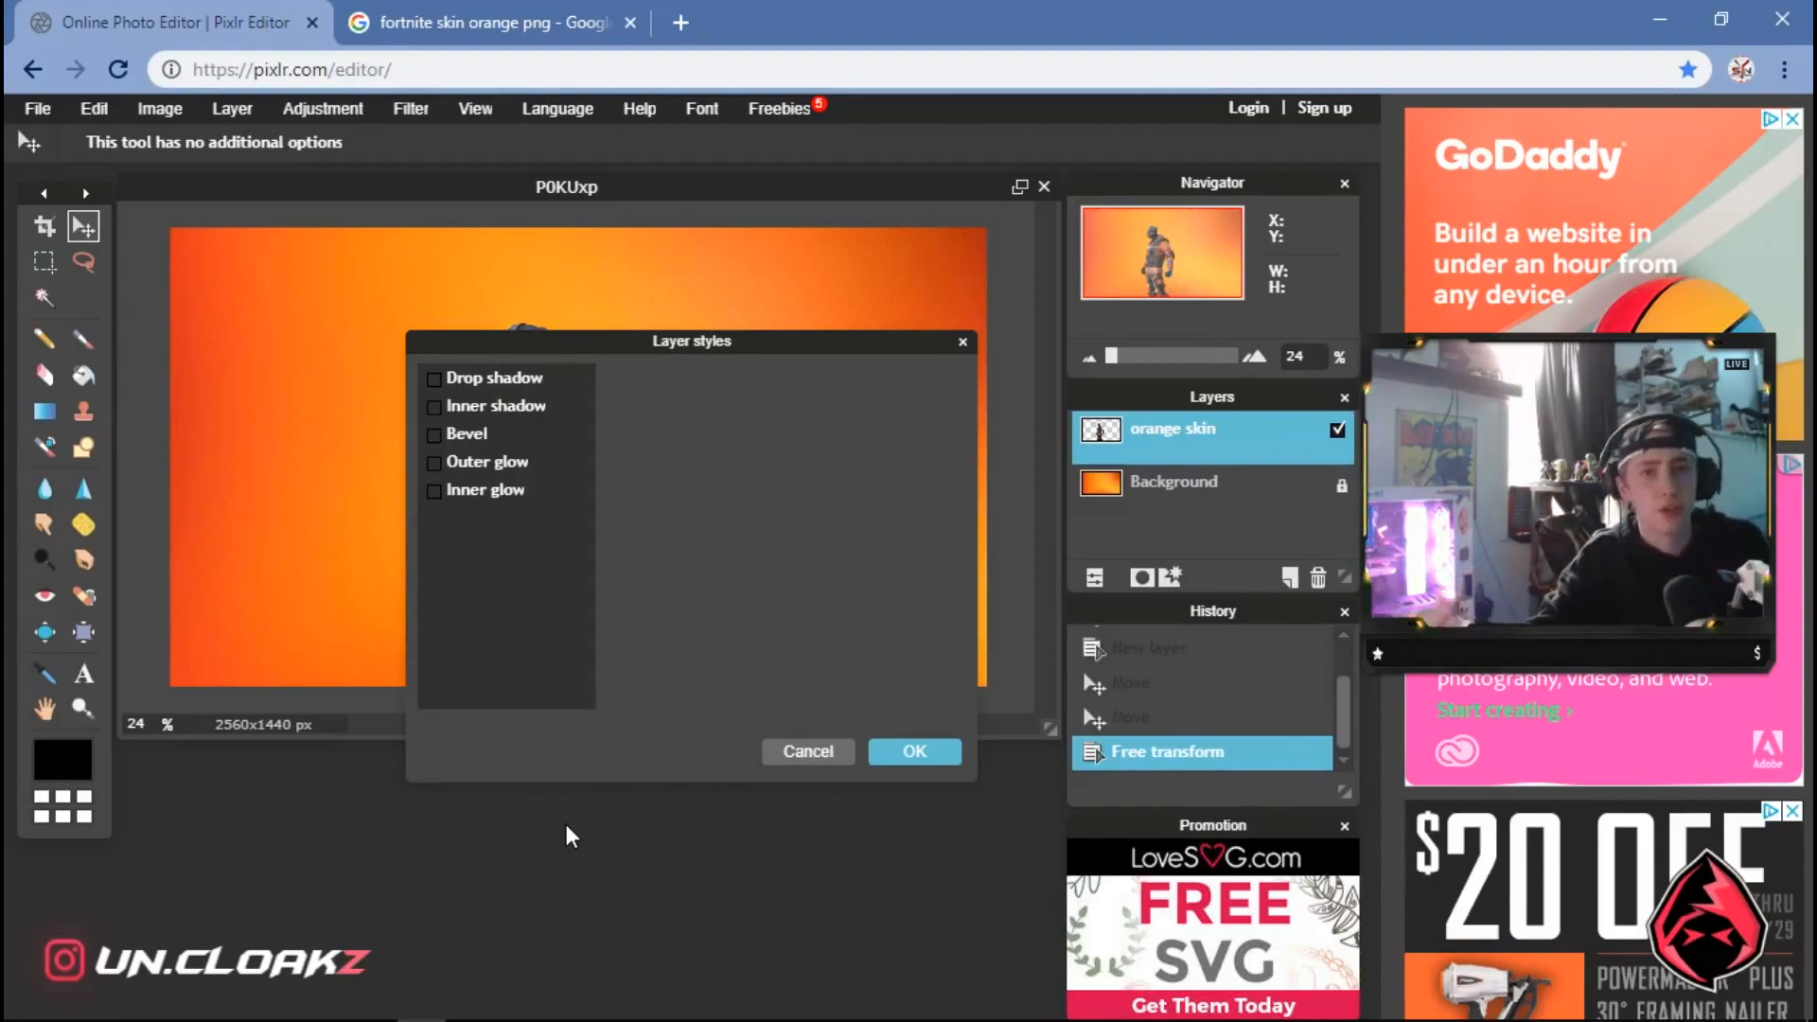
{"action": "left_click_drag", "start_coordinate": [765, 344], "coordinate": [1173, 298]}
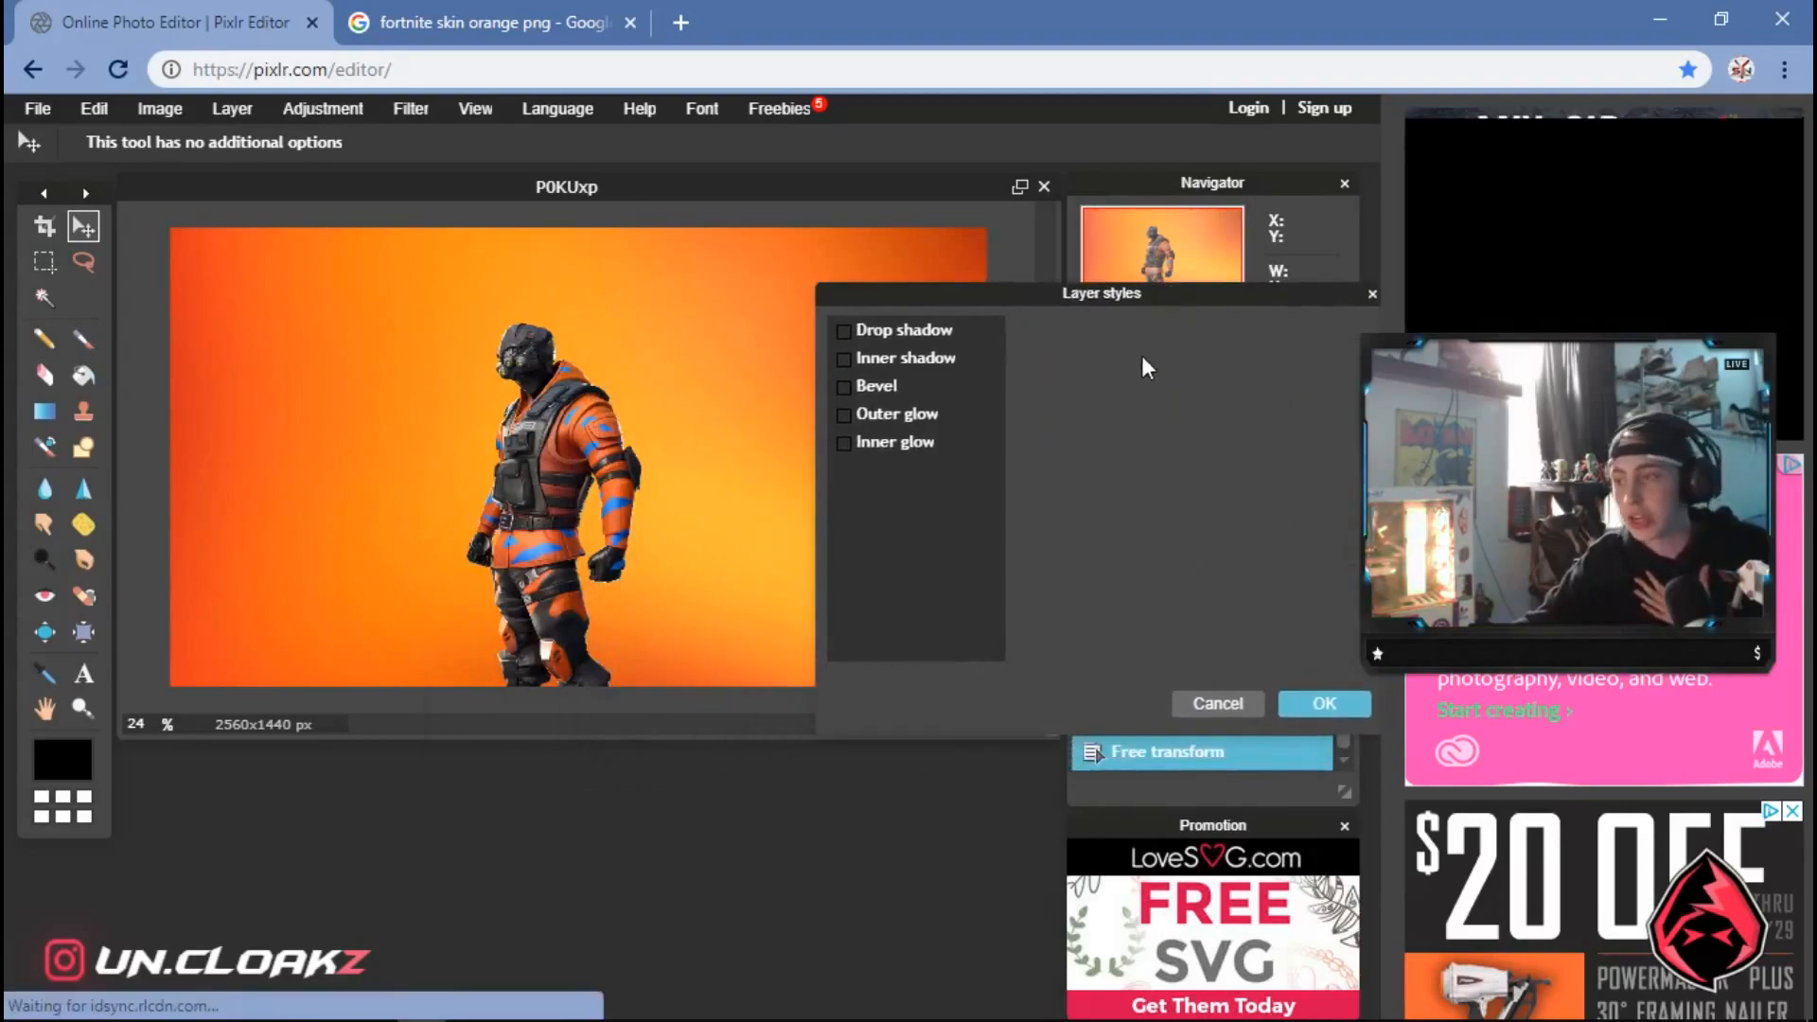
{"action": "left_click", "coordinate": [893, 417]}
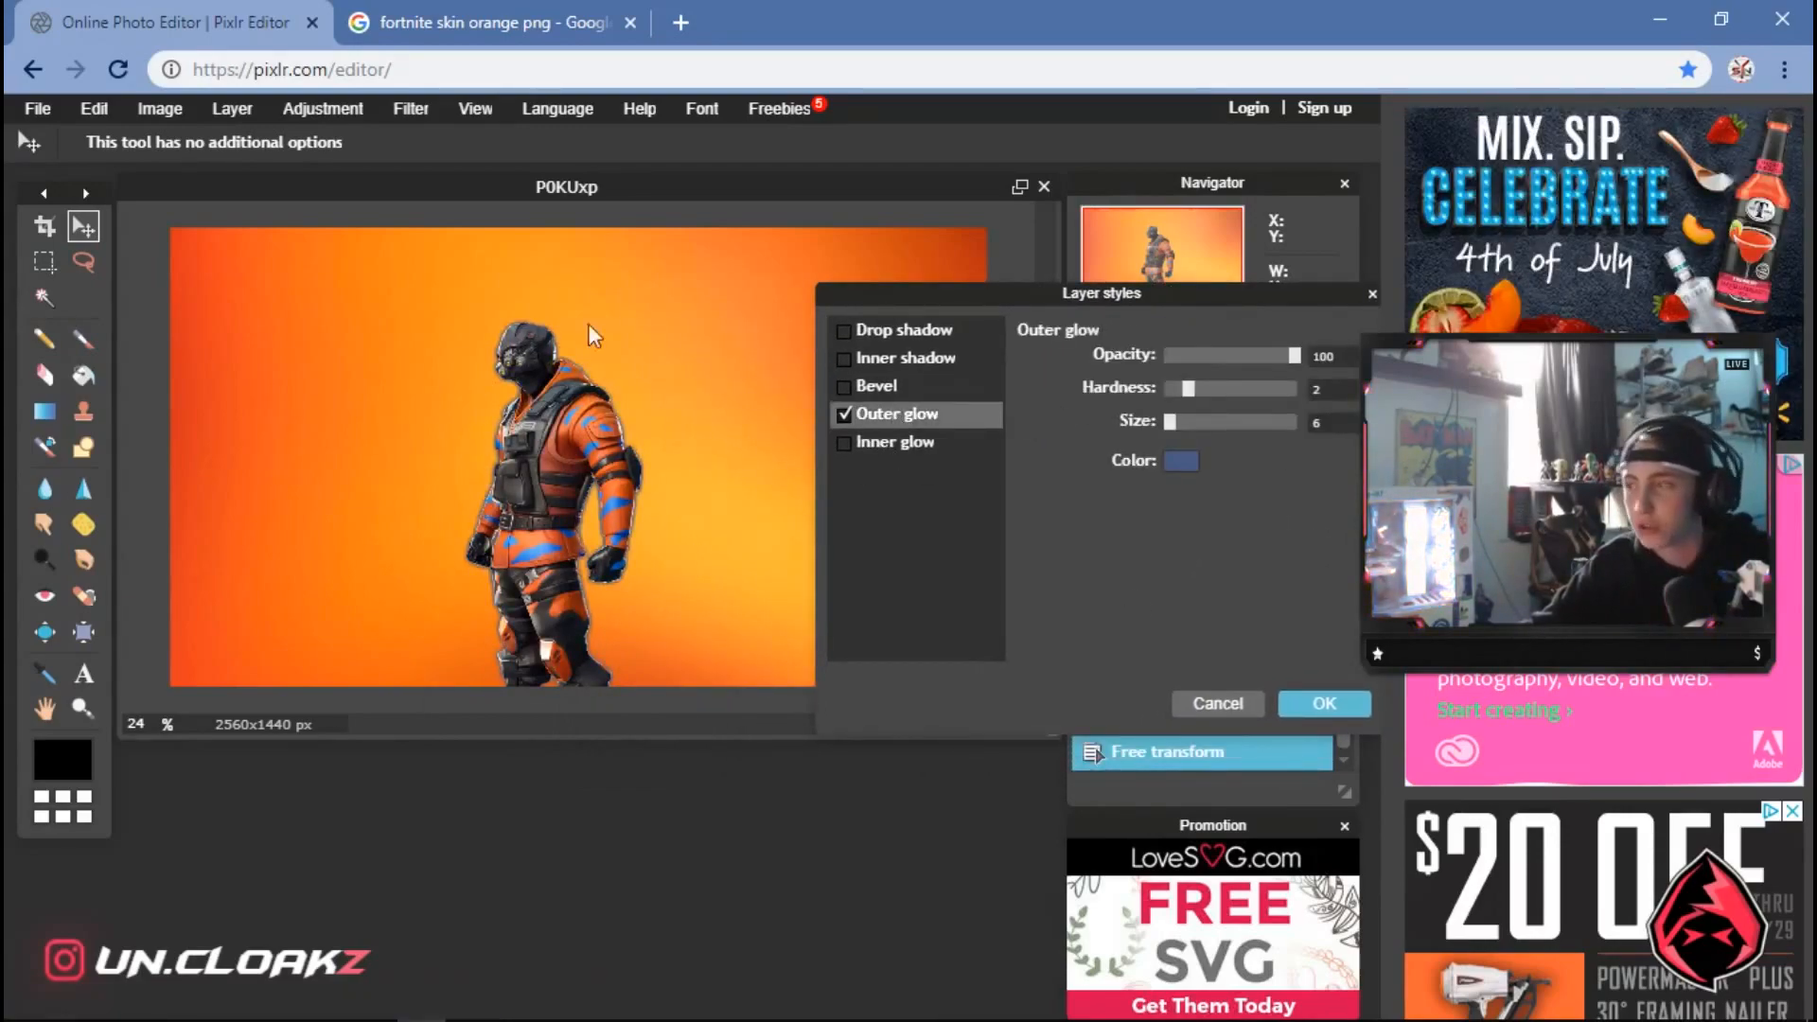
Set the outer glow colour to light blue 61aaf2, sampled from the blue markings on the skin's suit
{"action": "left_click", "coordinate": [1183, 460]}
{"action": "left_click_drag", "start_coordinate": [939, 349], "coordinate": [939, 304]}
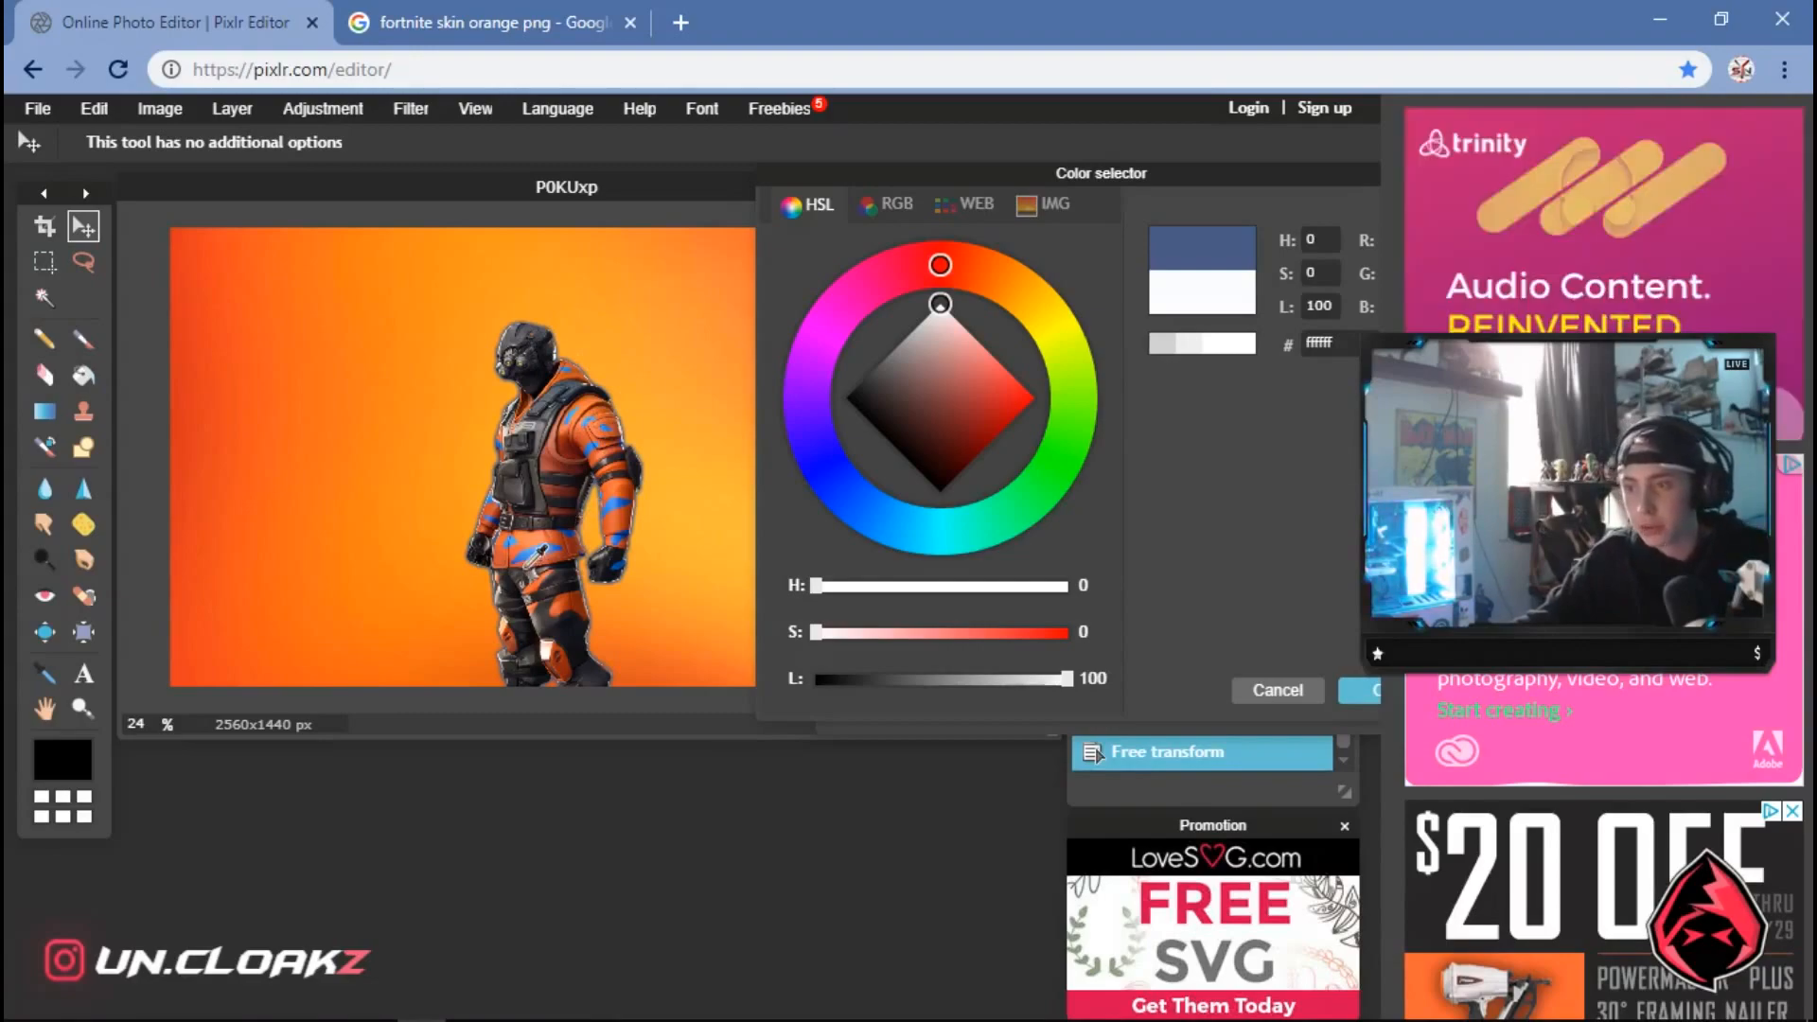
{"action": "left_click", "coordinate": [532, 557]}
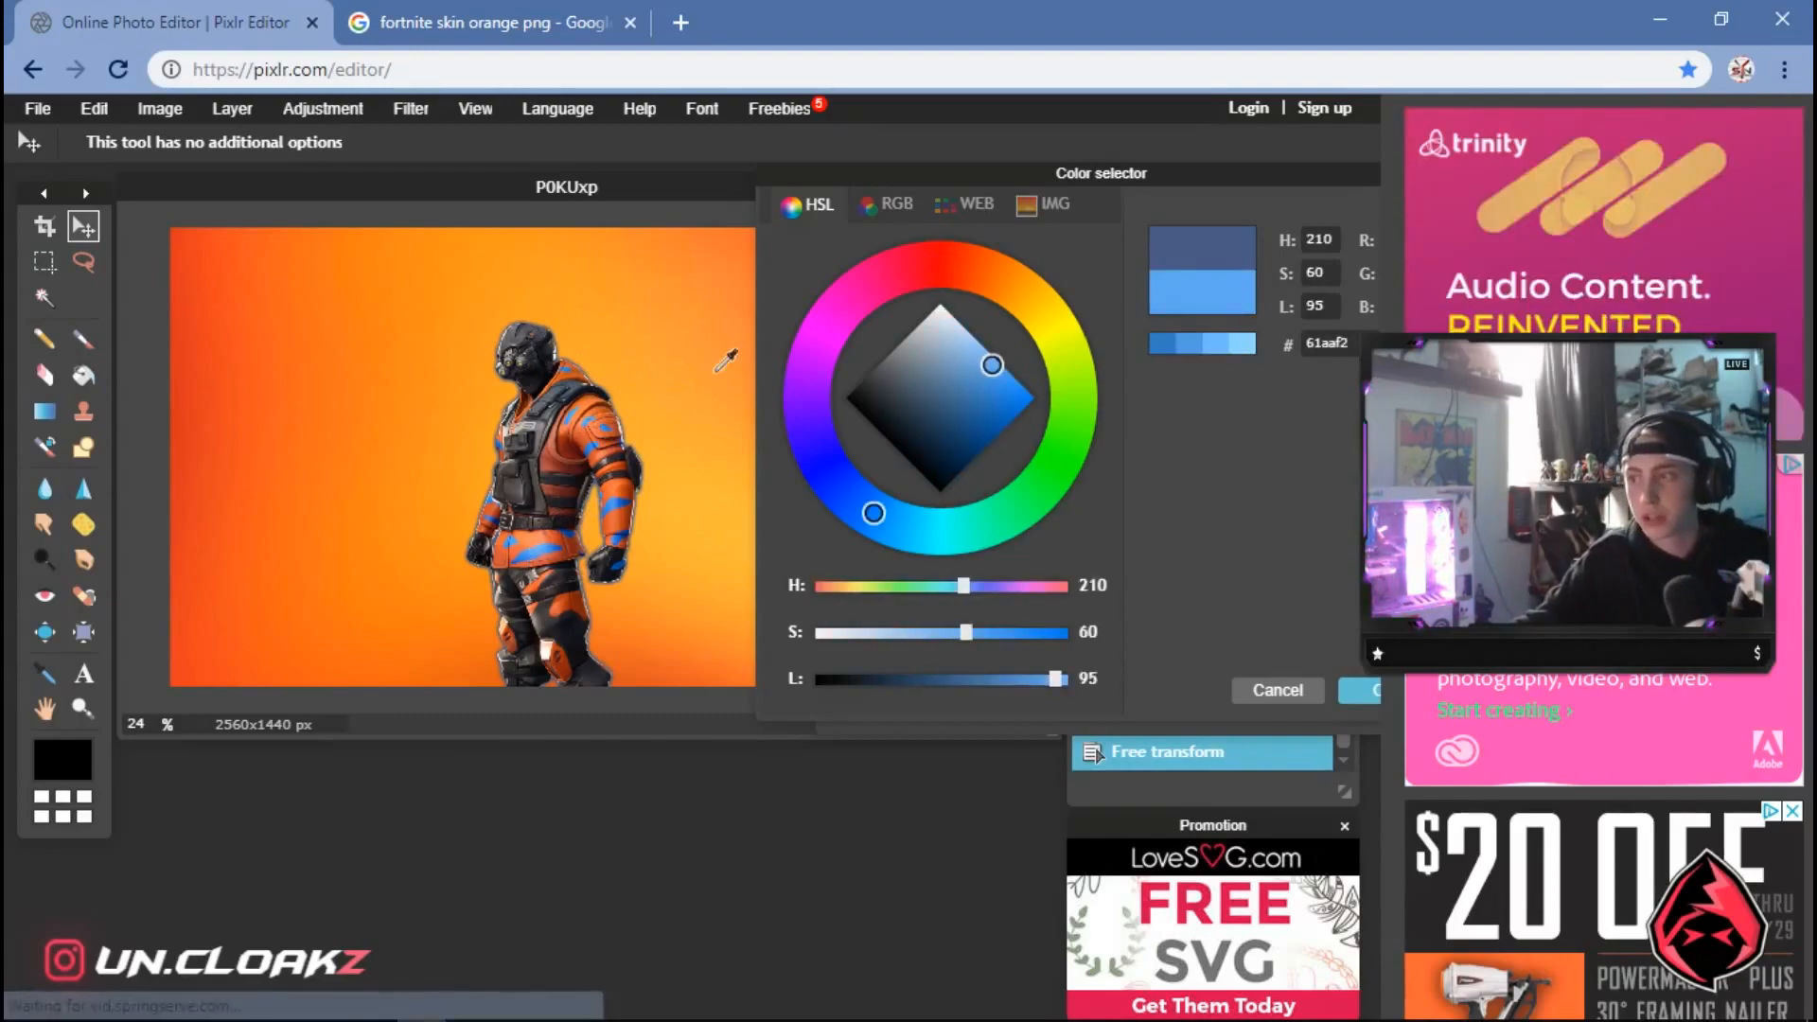
{"action": "left_click", "coordinate": [1361, 694]}
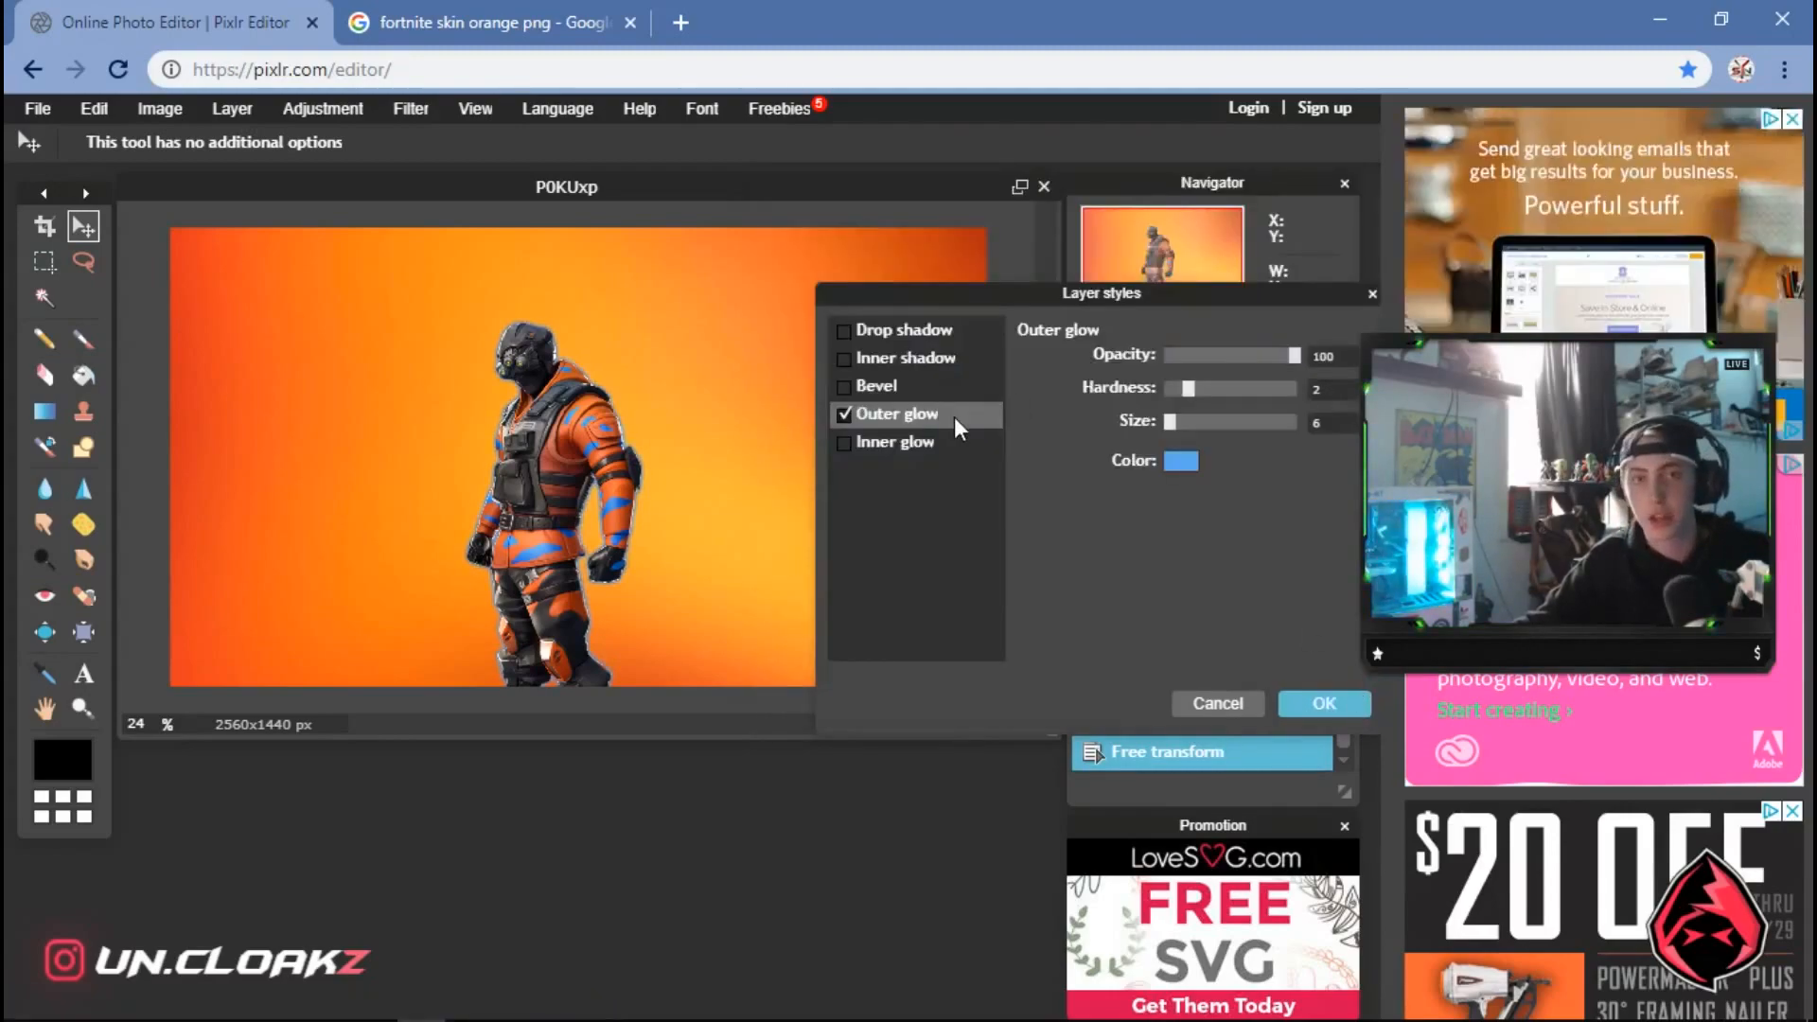
Adjust the outer glow to hardness 8 and size 7 for a crisp outline around the character
{"action": "left_click_drag", "start_coordinate": [1173, 425], "coordinate": [1233, 426]}
{"action": "left_click", "coordinate": [1201, 423]}
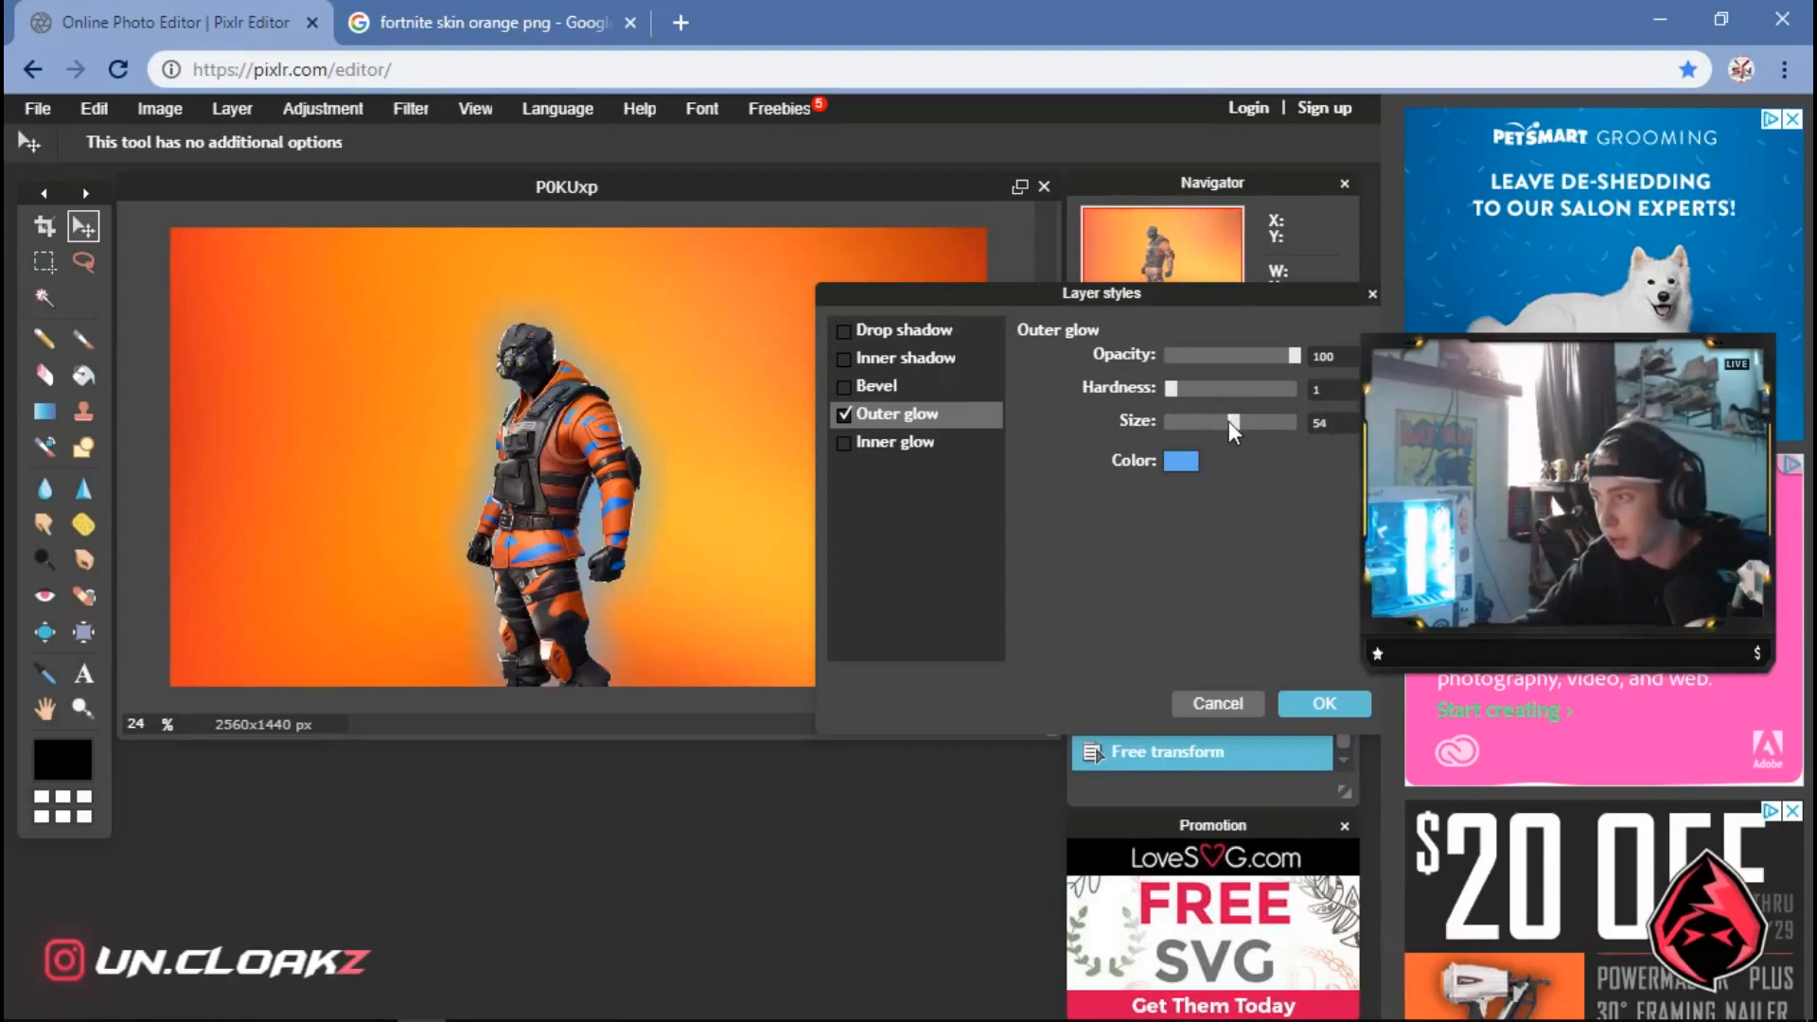
{"action": "left_click_drag", "start_coordinate": [1215, 429], "coordinate": [1268, 389]}
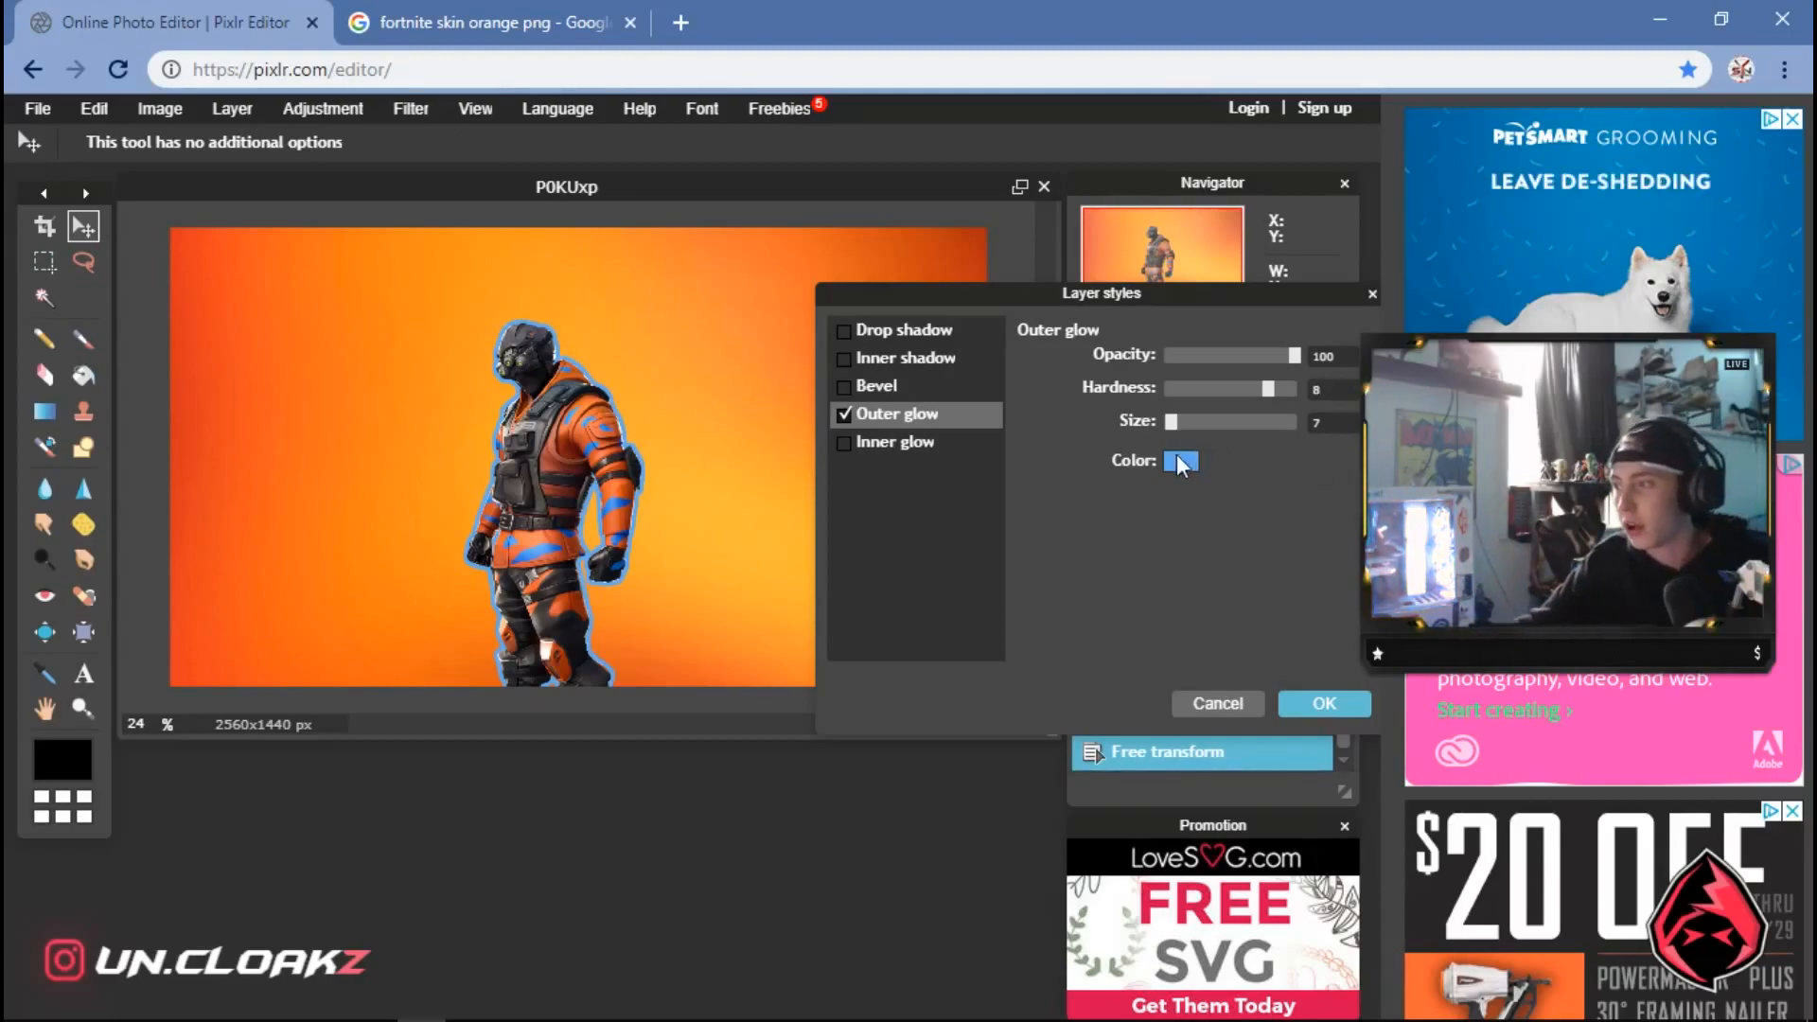
Change the outer glow colour to white, ffffff
{"action": "left_click", "coordinate": [1177, 461]}
{"action": "left_click_drag", "start_coordinate": [922, 362], "coordinate": [946, 261]}
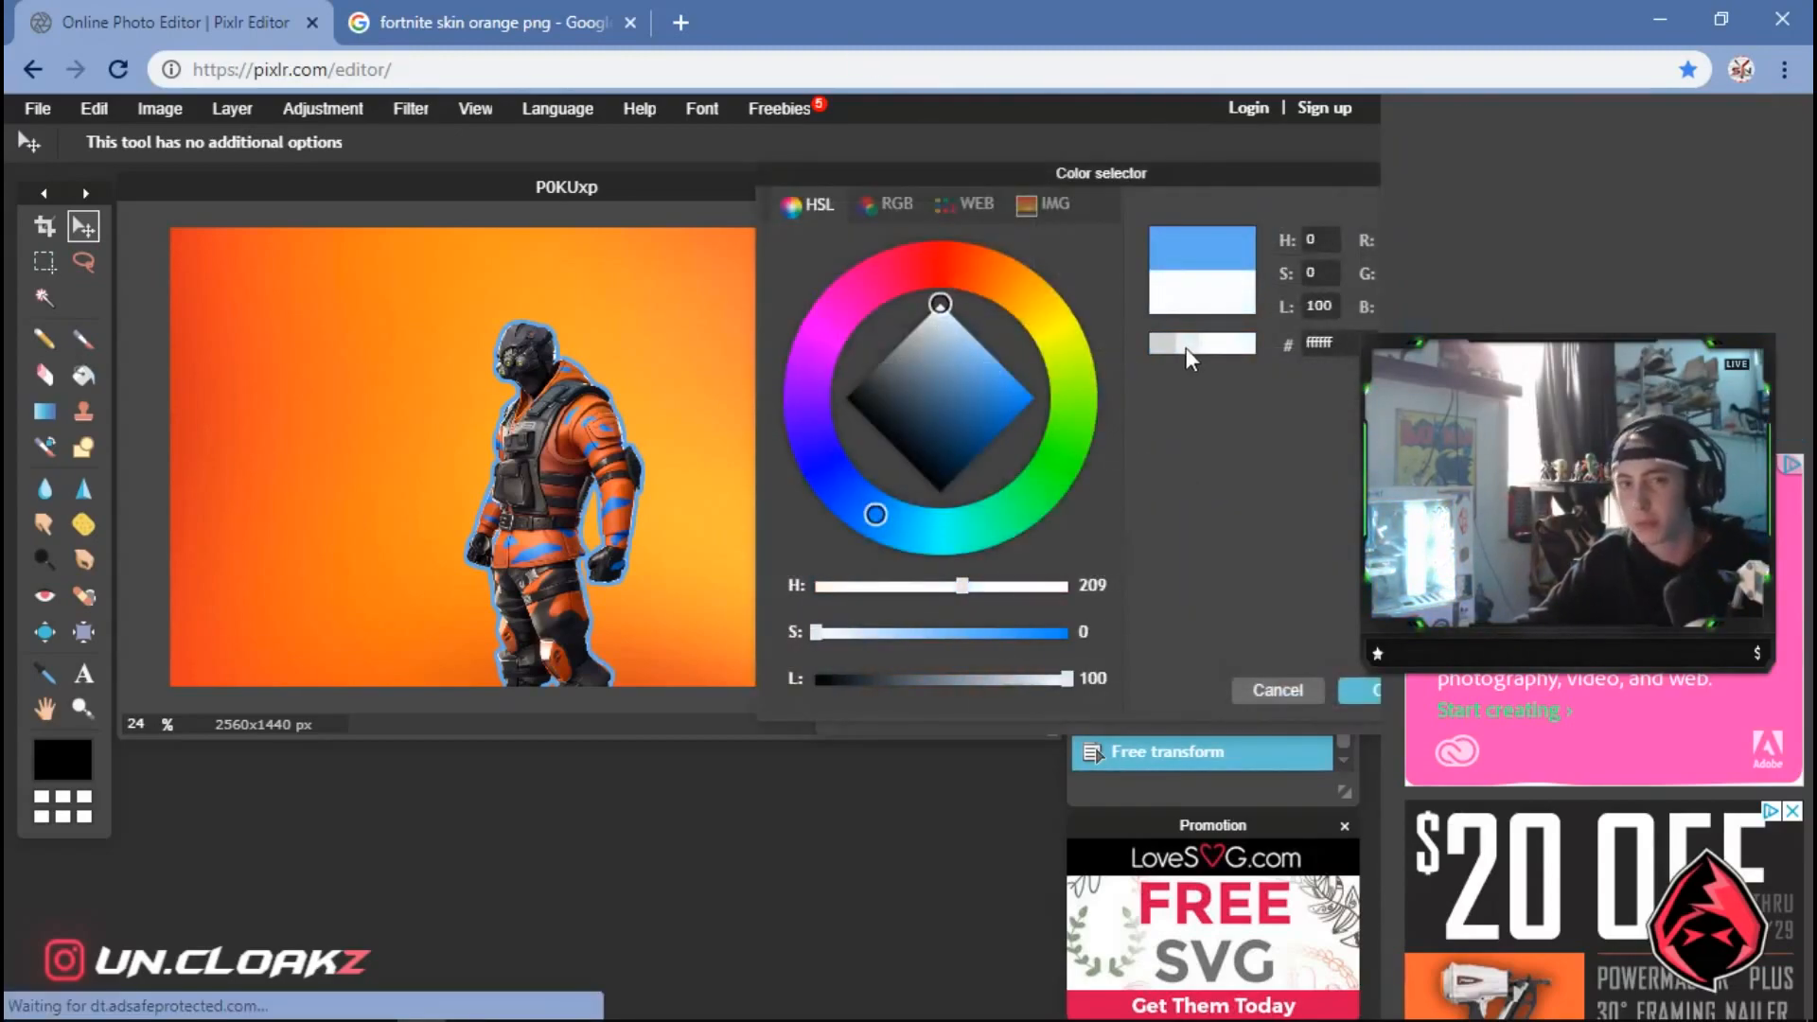
{"action": "left_click", "coordinate": [1250, 341]}
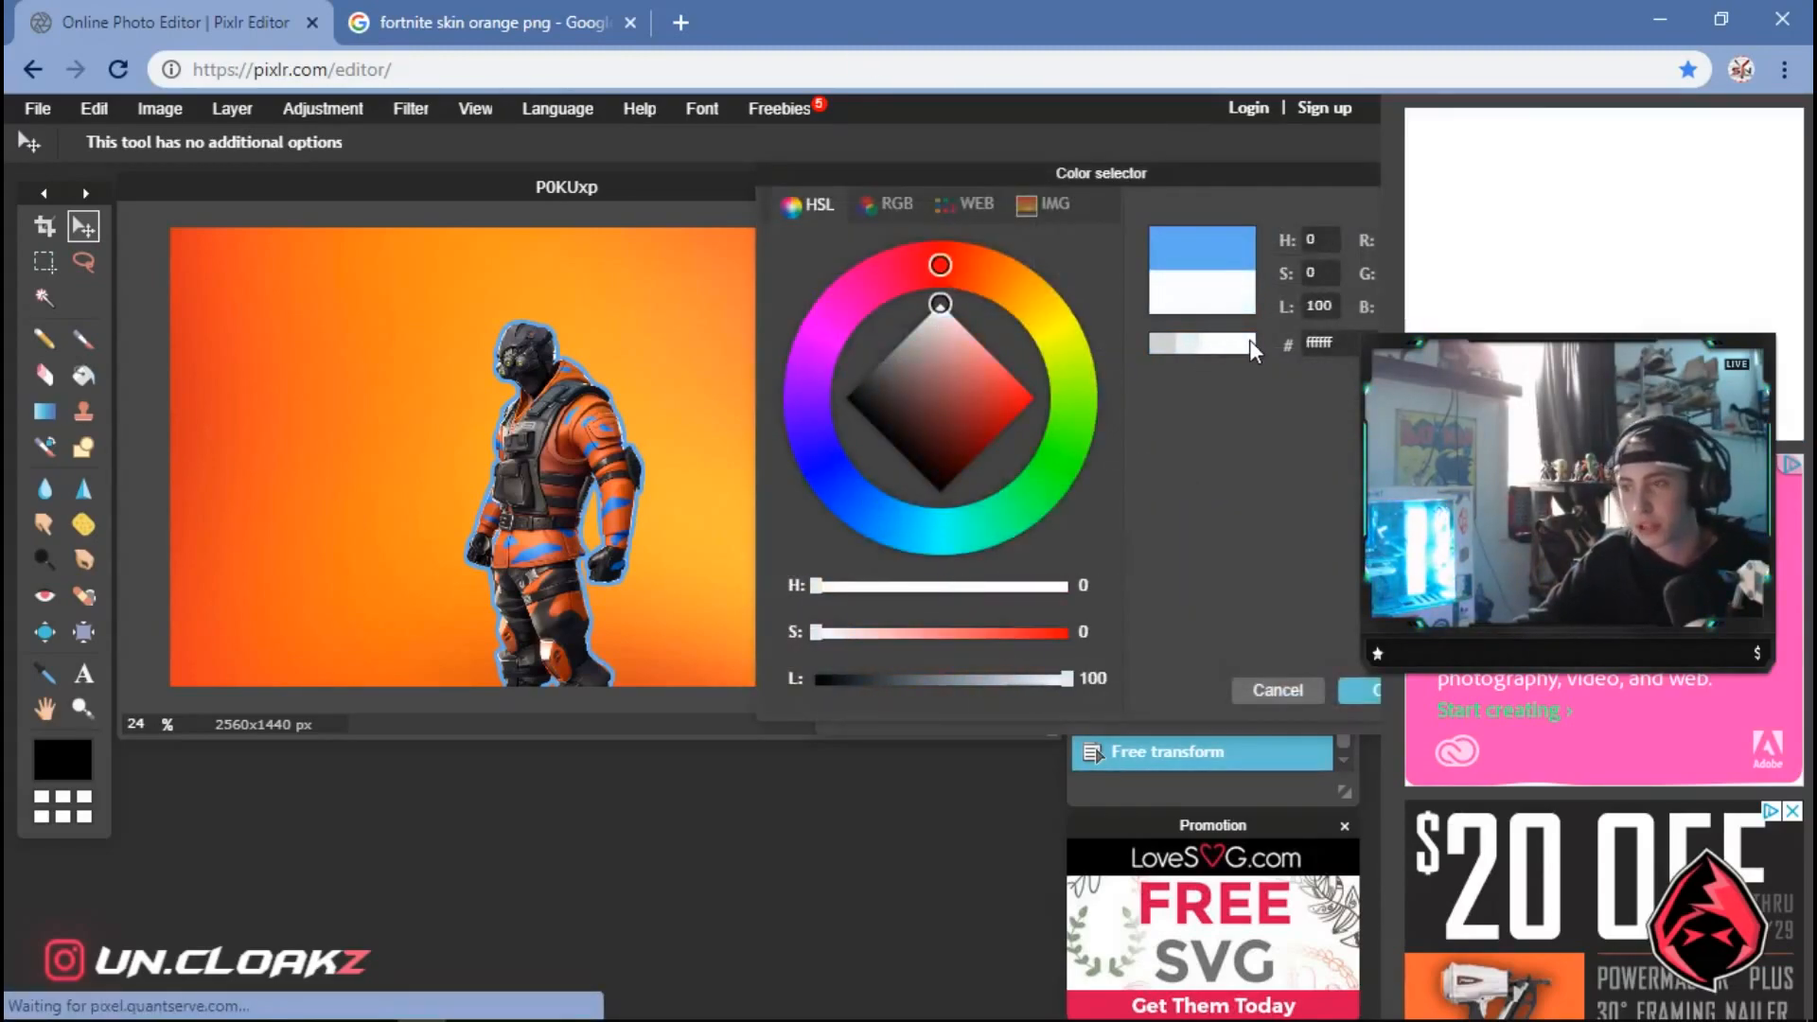
{"action": "left_click", "coordinate": [1359, 690]}
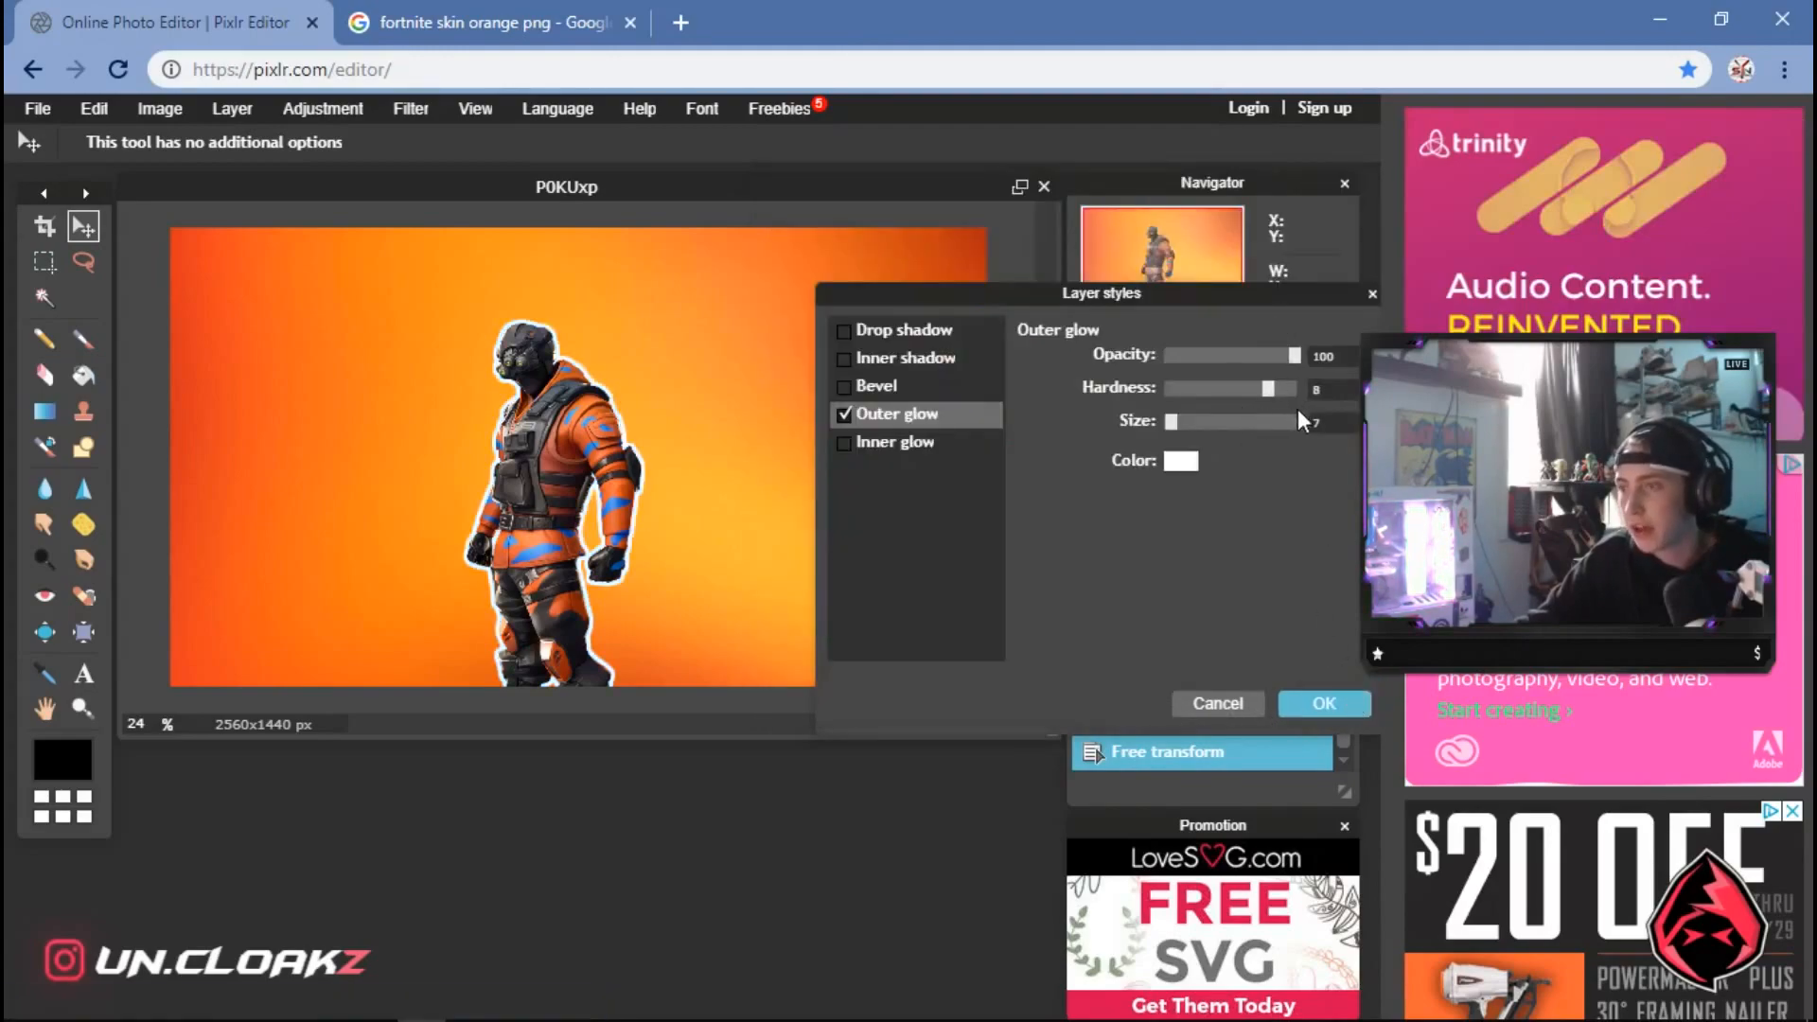
Reduce the outer glow size to 3, apply the layer style, and move the character slightly right
{"action": "key", "text": "BackSpace"}
{"action": "type", "text": "4"}
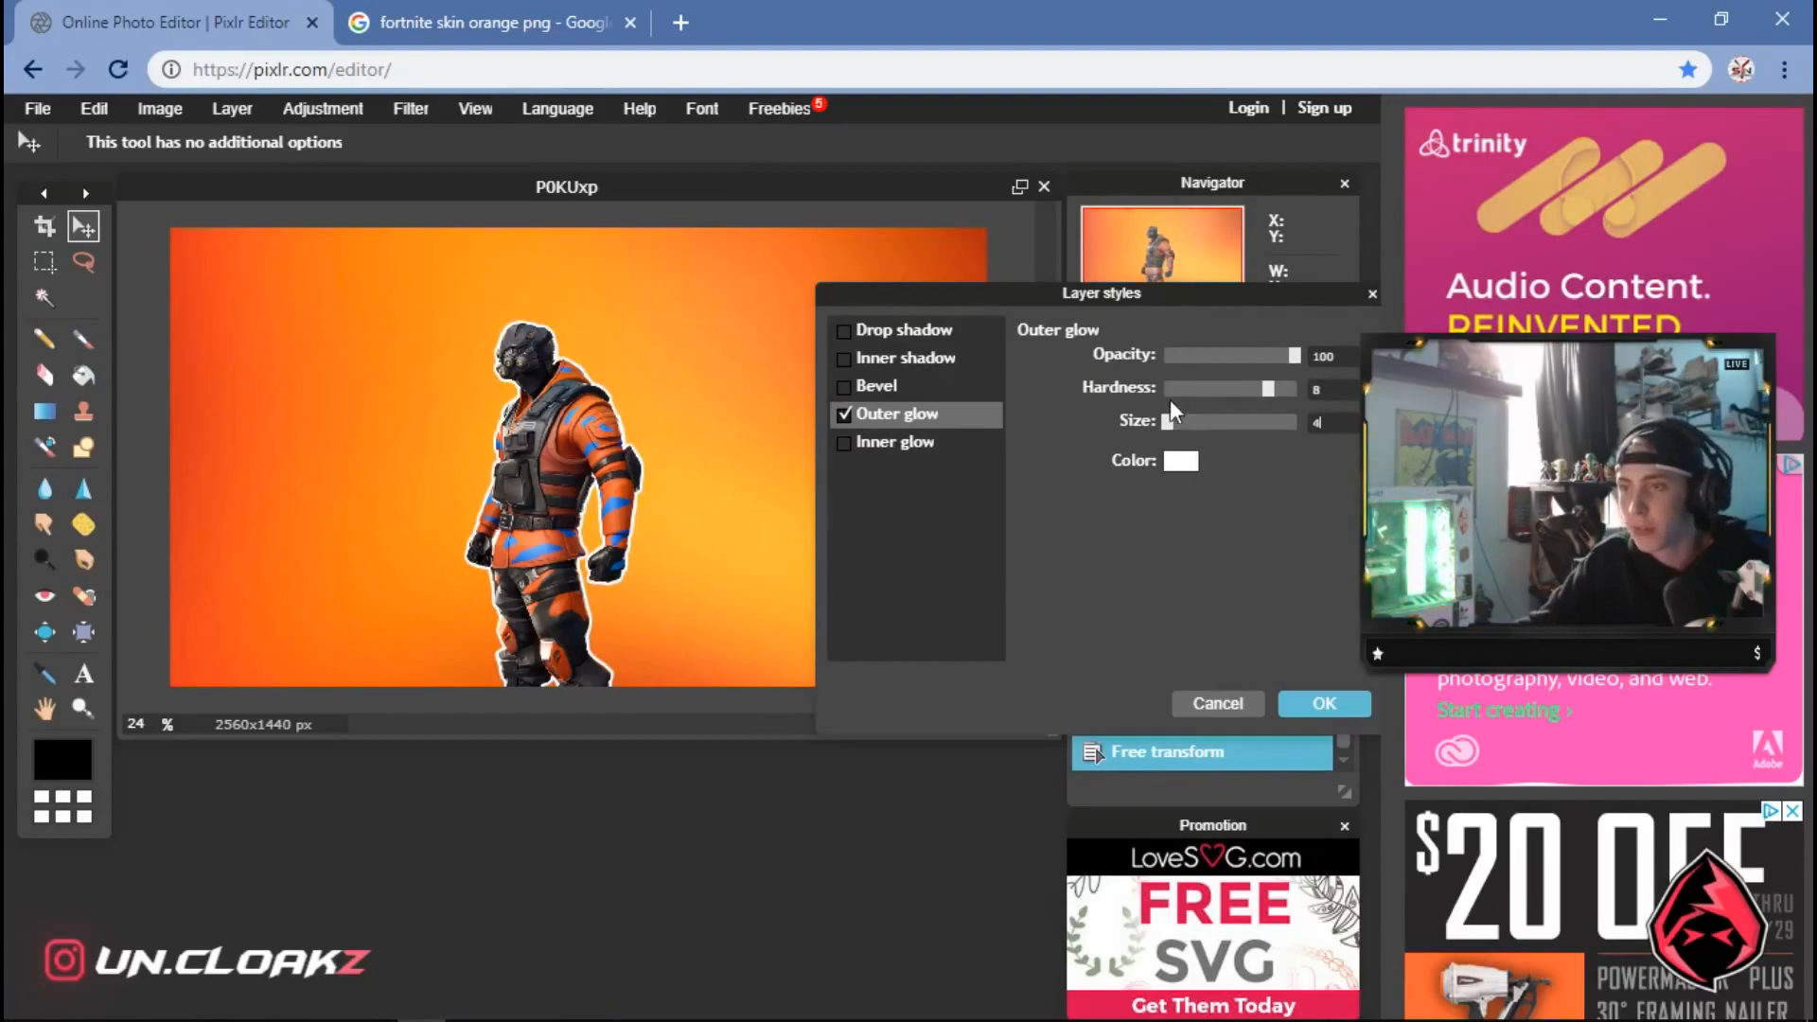
{"action": "key", "text": "BackSpace"}
{"action": "type", "text": "3"}
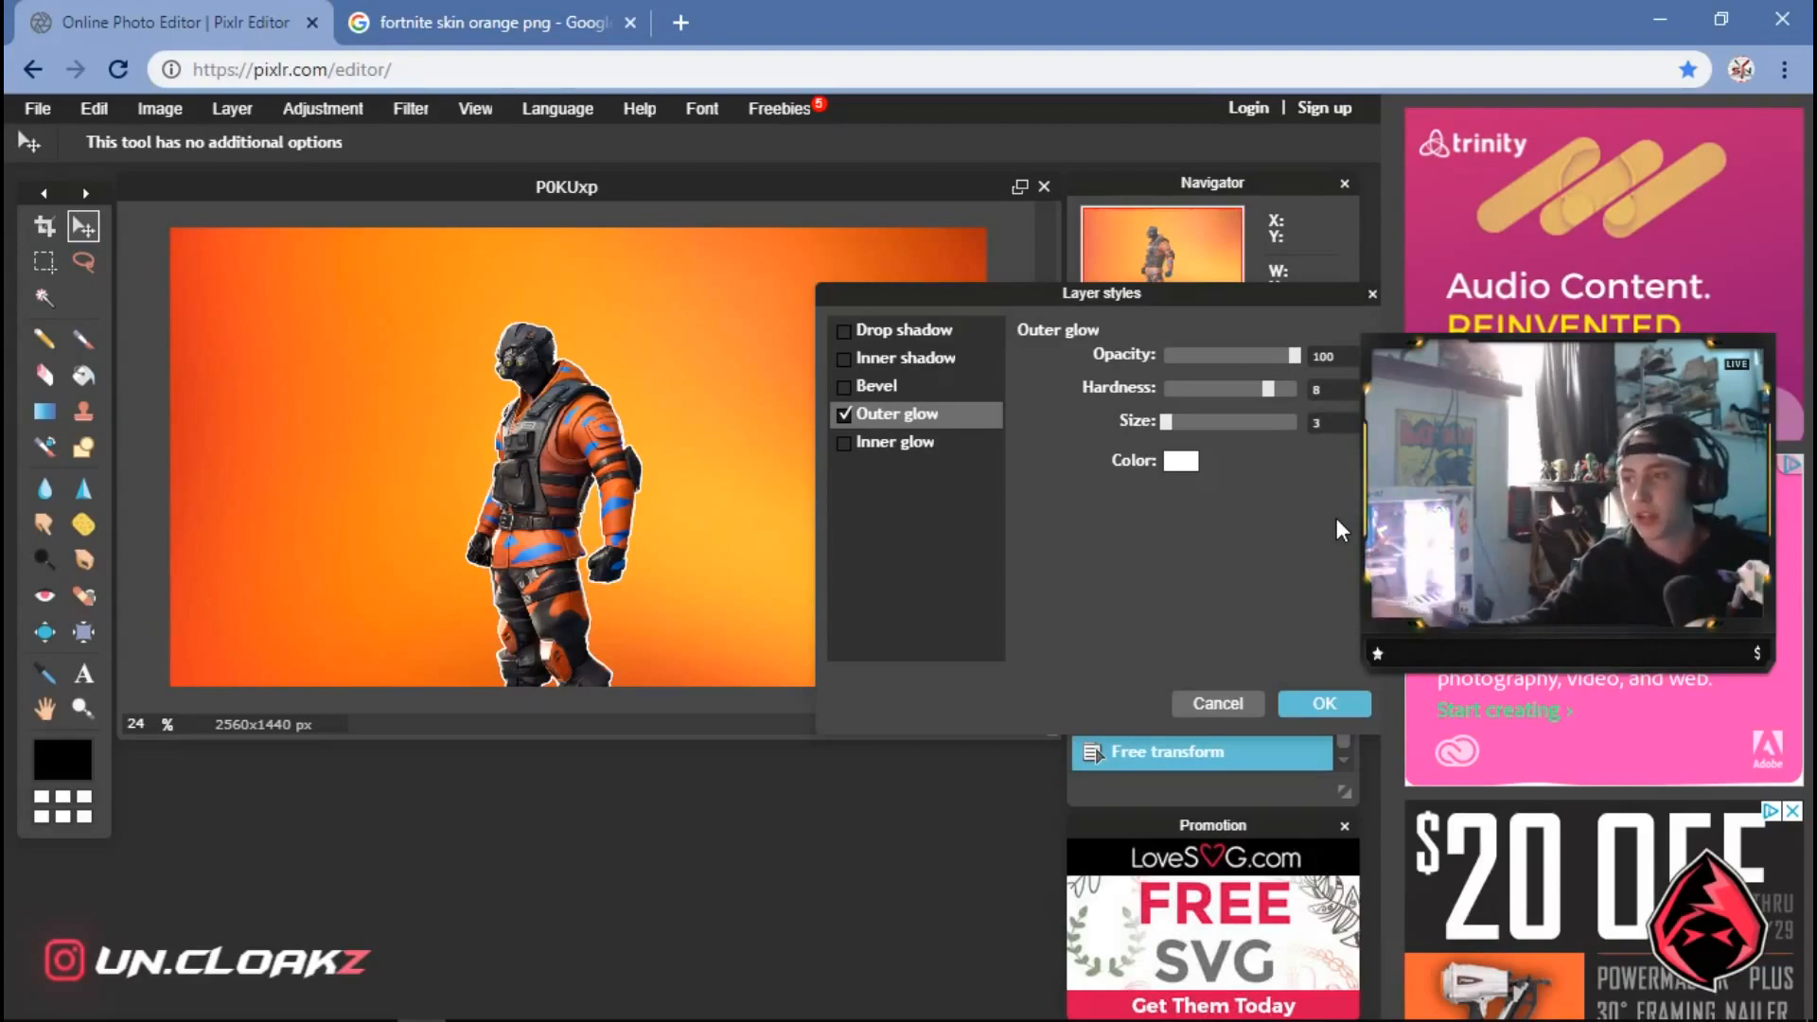
{"action": "left_click", "coordinate": [1330, 708]}
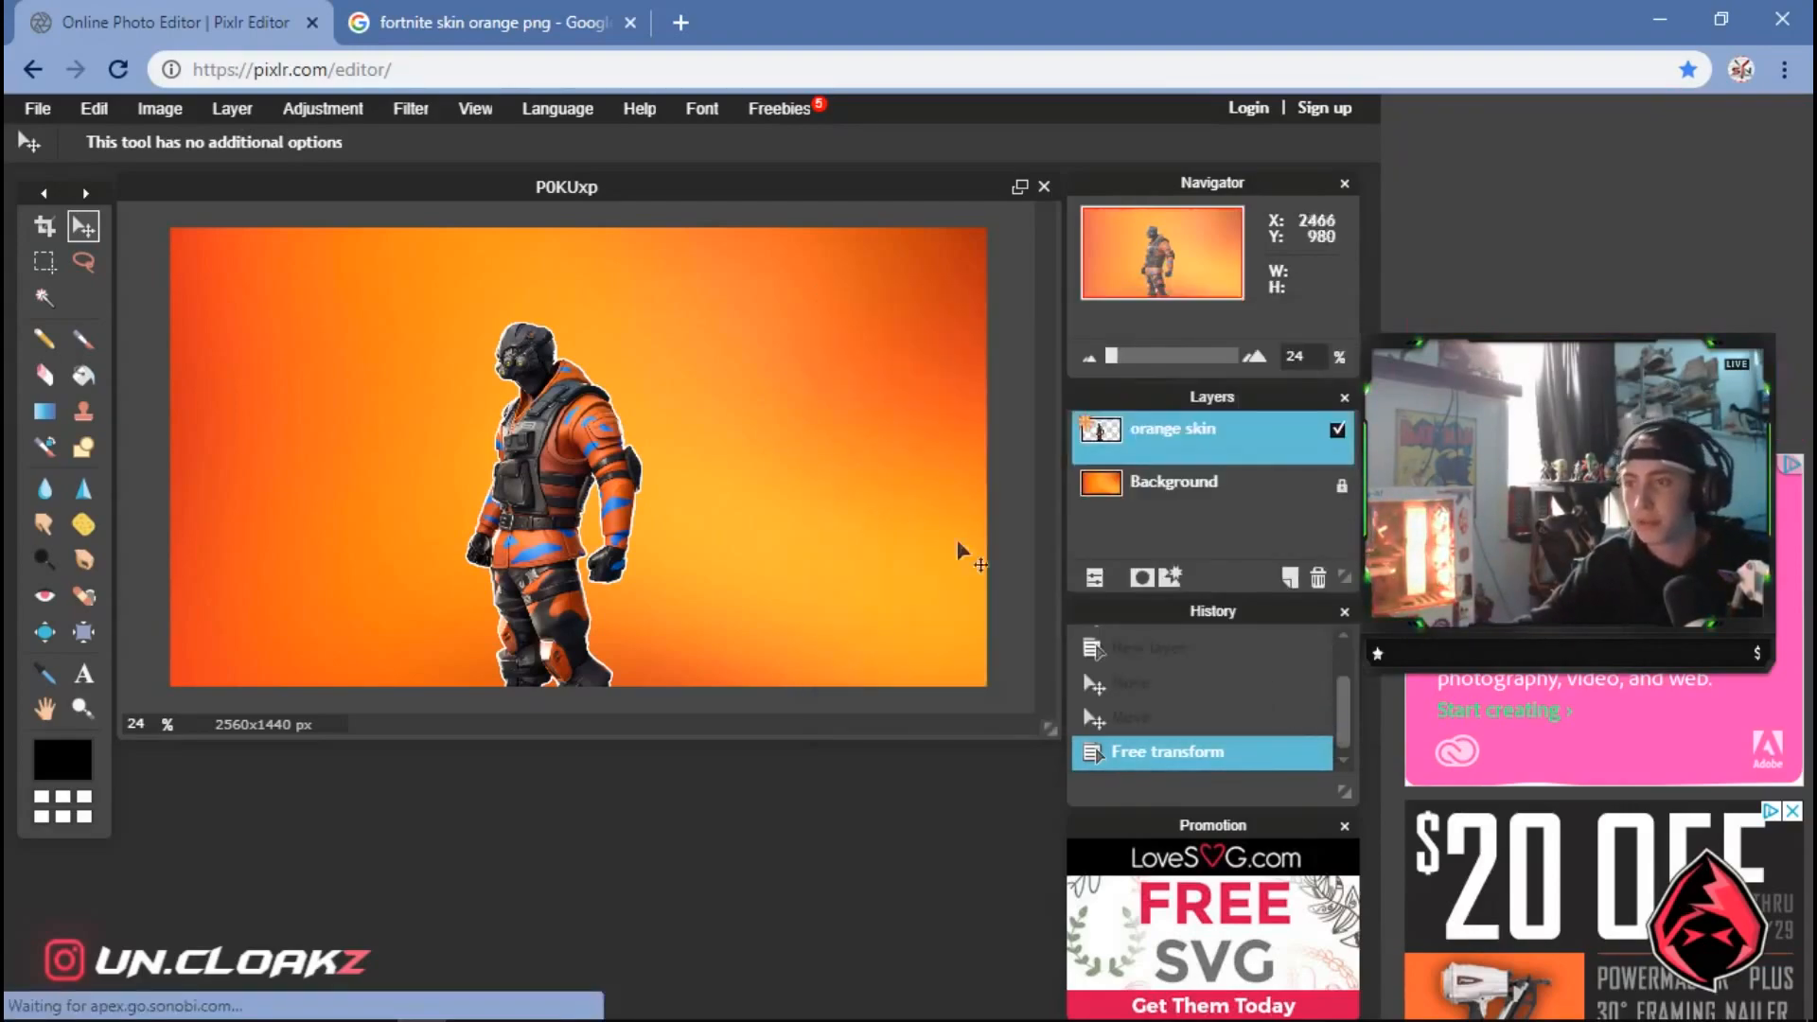
{"action": "mouse_move", "coordinate": [505, 553]}
{"action": "left_mouse_down"}
{"action": "mouse_move", "coordinate": [550, 535]}
{"action": "mouse_move", "coordinate": [525, 556]}
{"action": "left_mouse_up"}
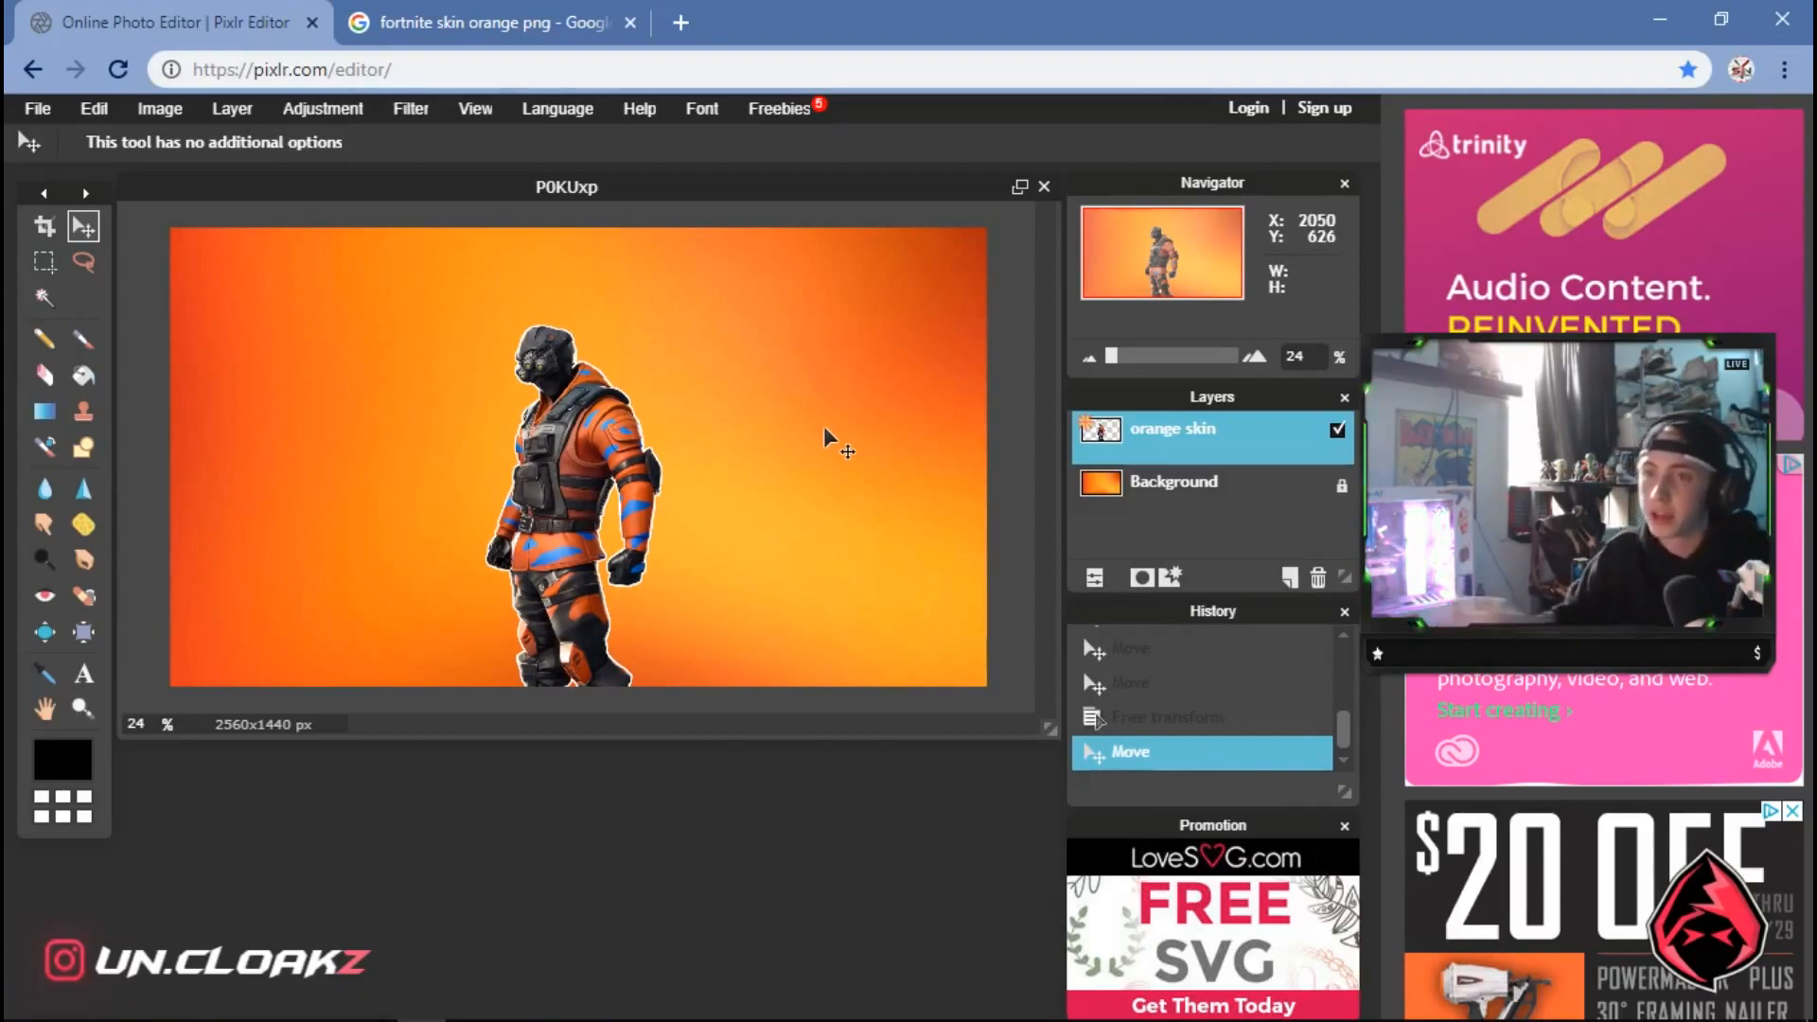
Activate the Type tool, then open dafont.com in a new browser tab and search it for "run!"
{"action": "left_click", "coordinate": [82, 676]}
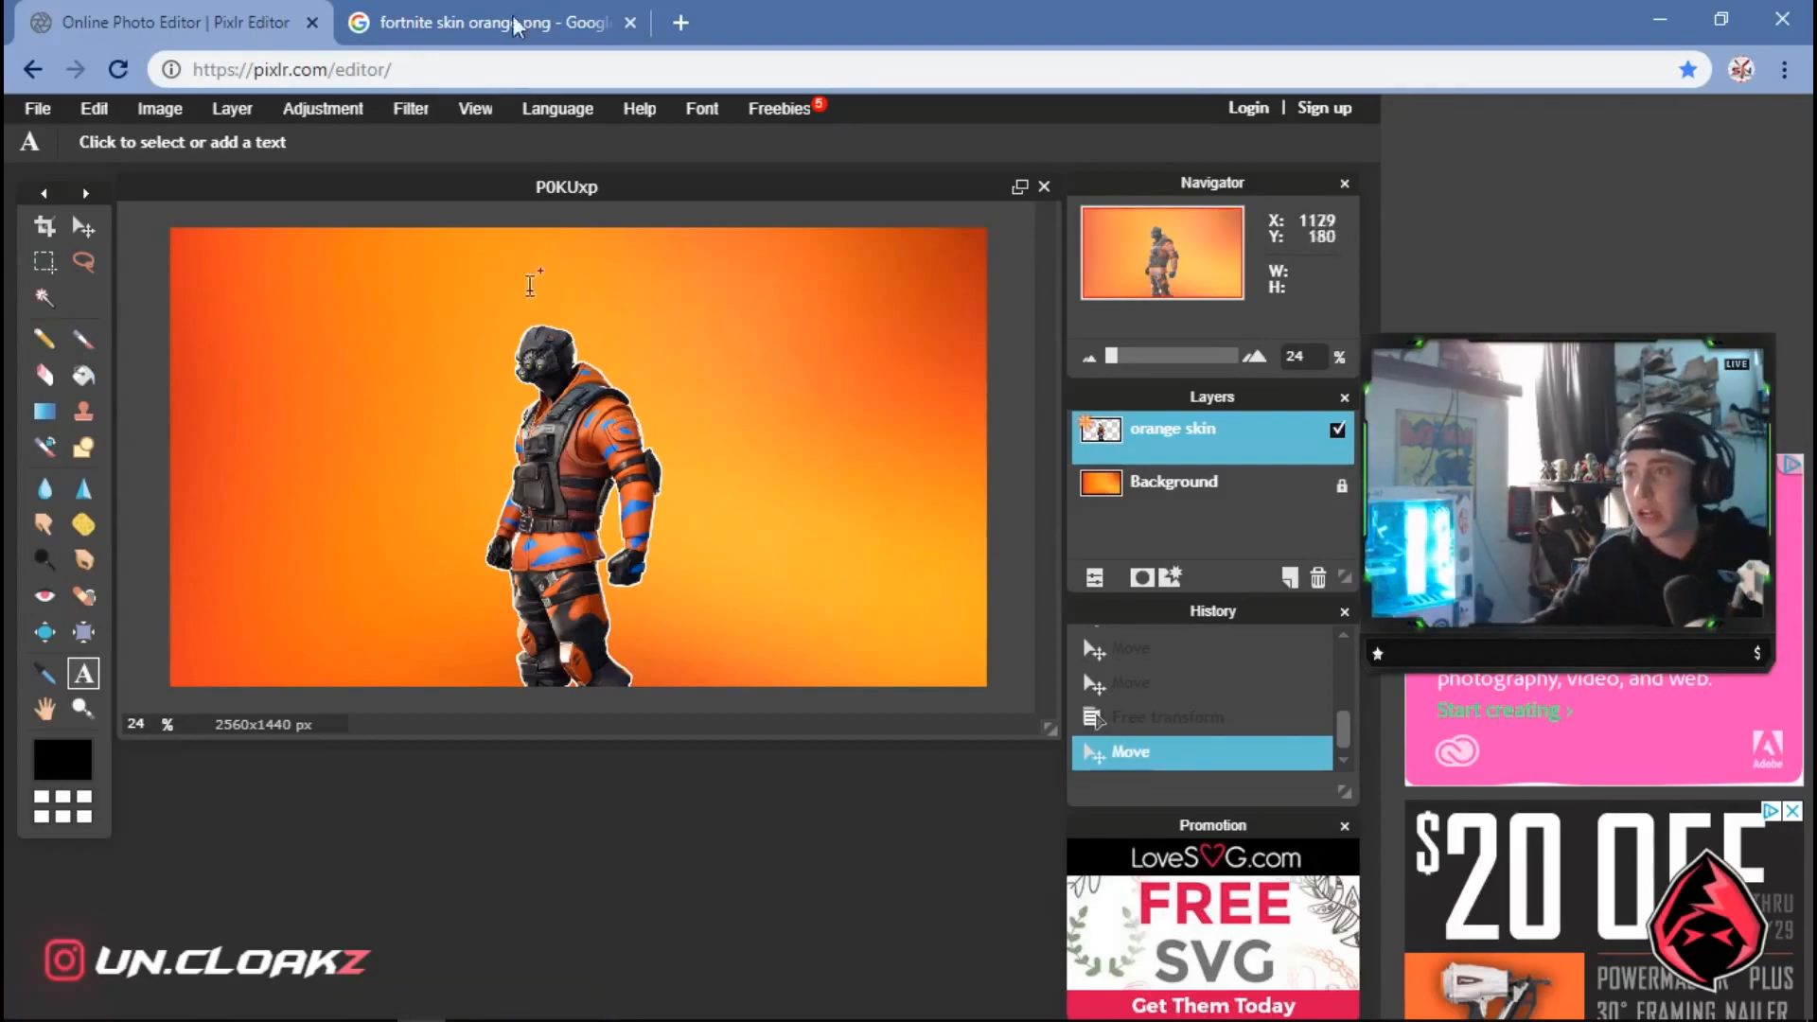
{"action": "left_click", "coordinate": [680, 22]}
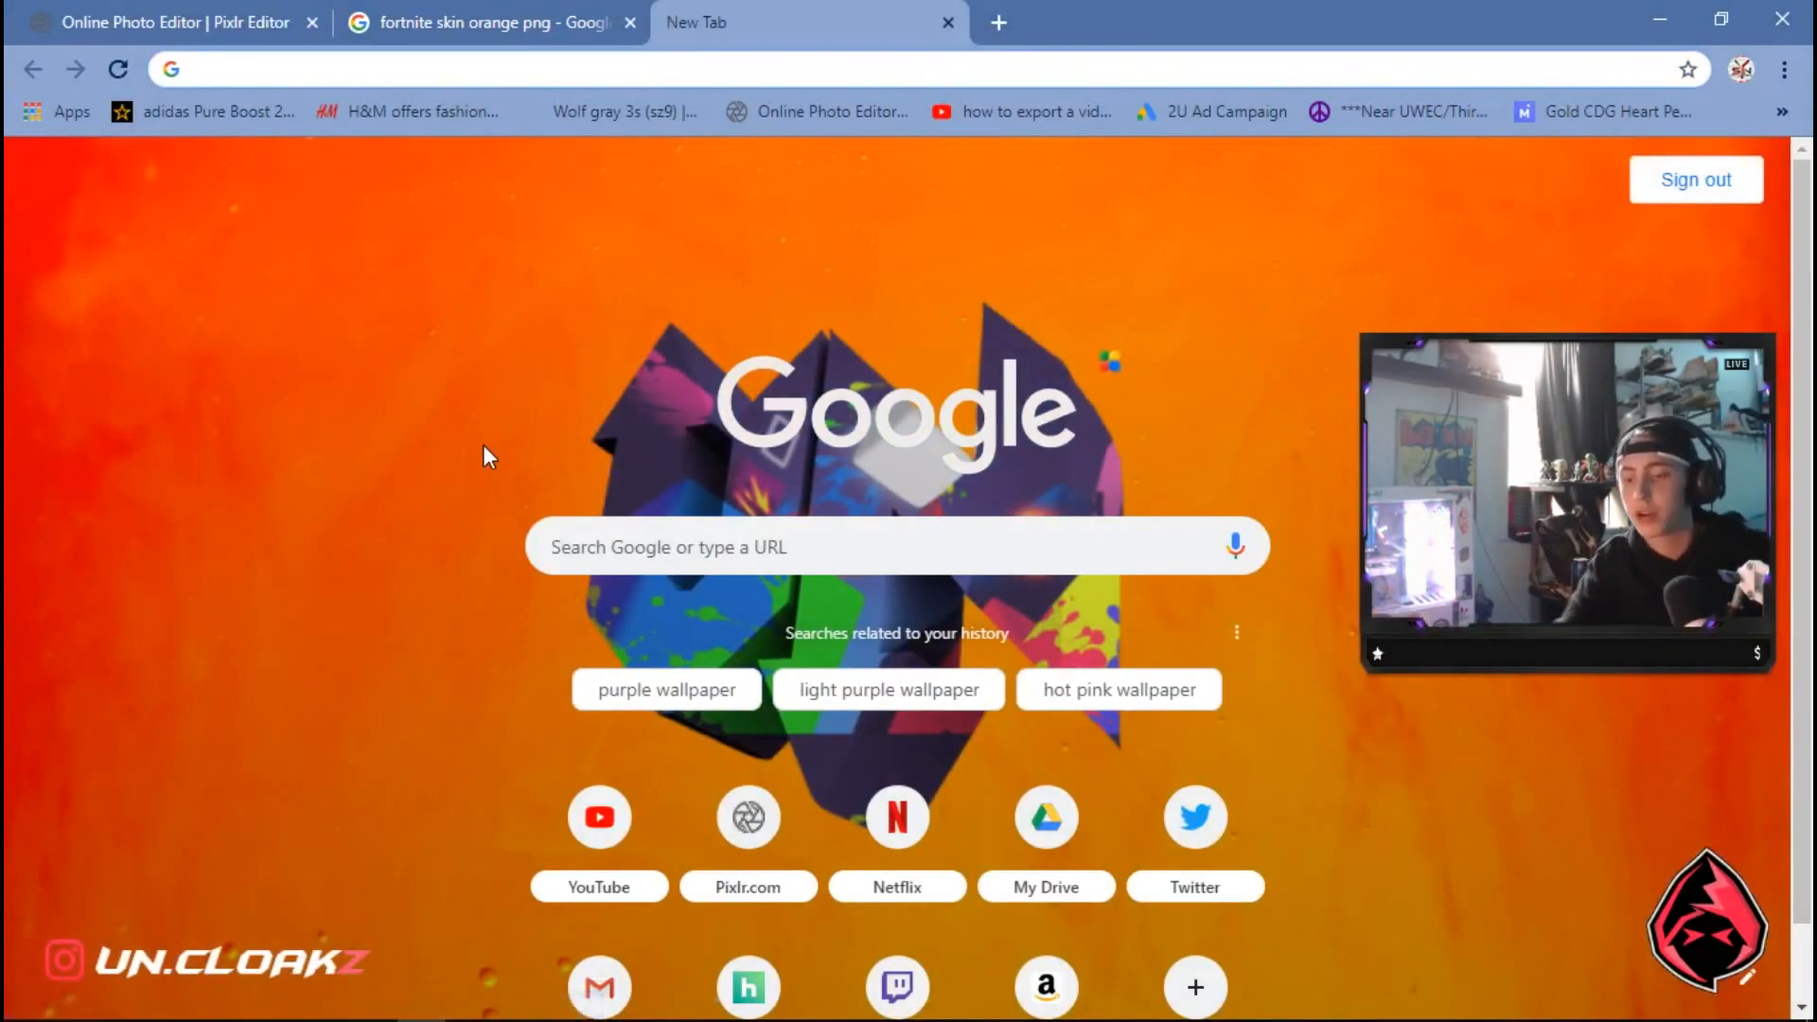
{"action": "type", "text": "dafont.com"}
{"action": "key", "text": "Return"}
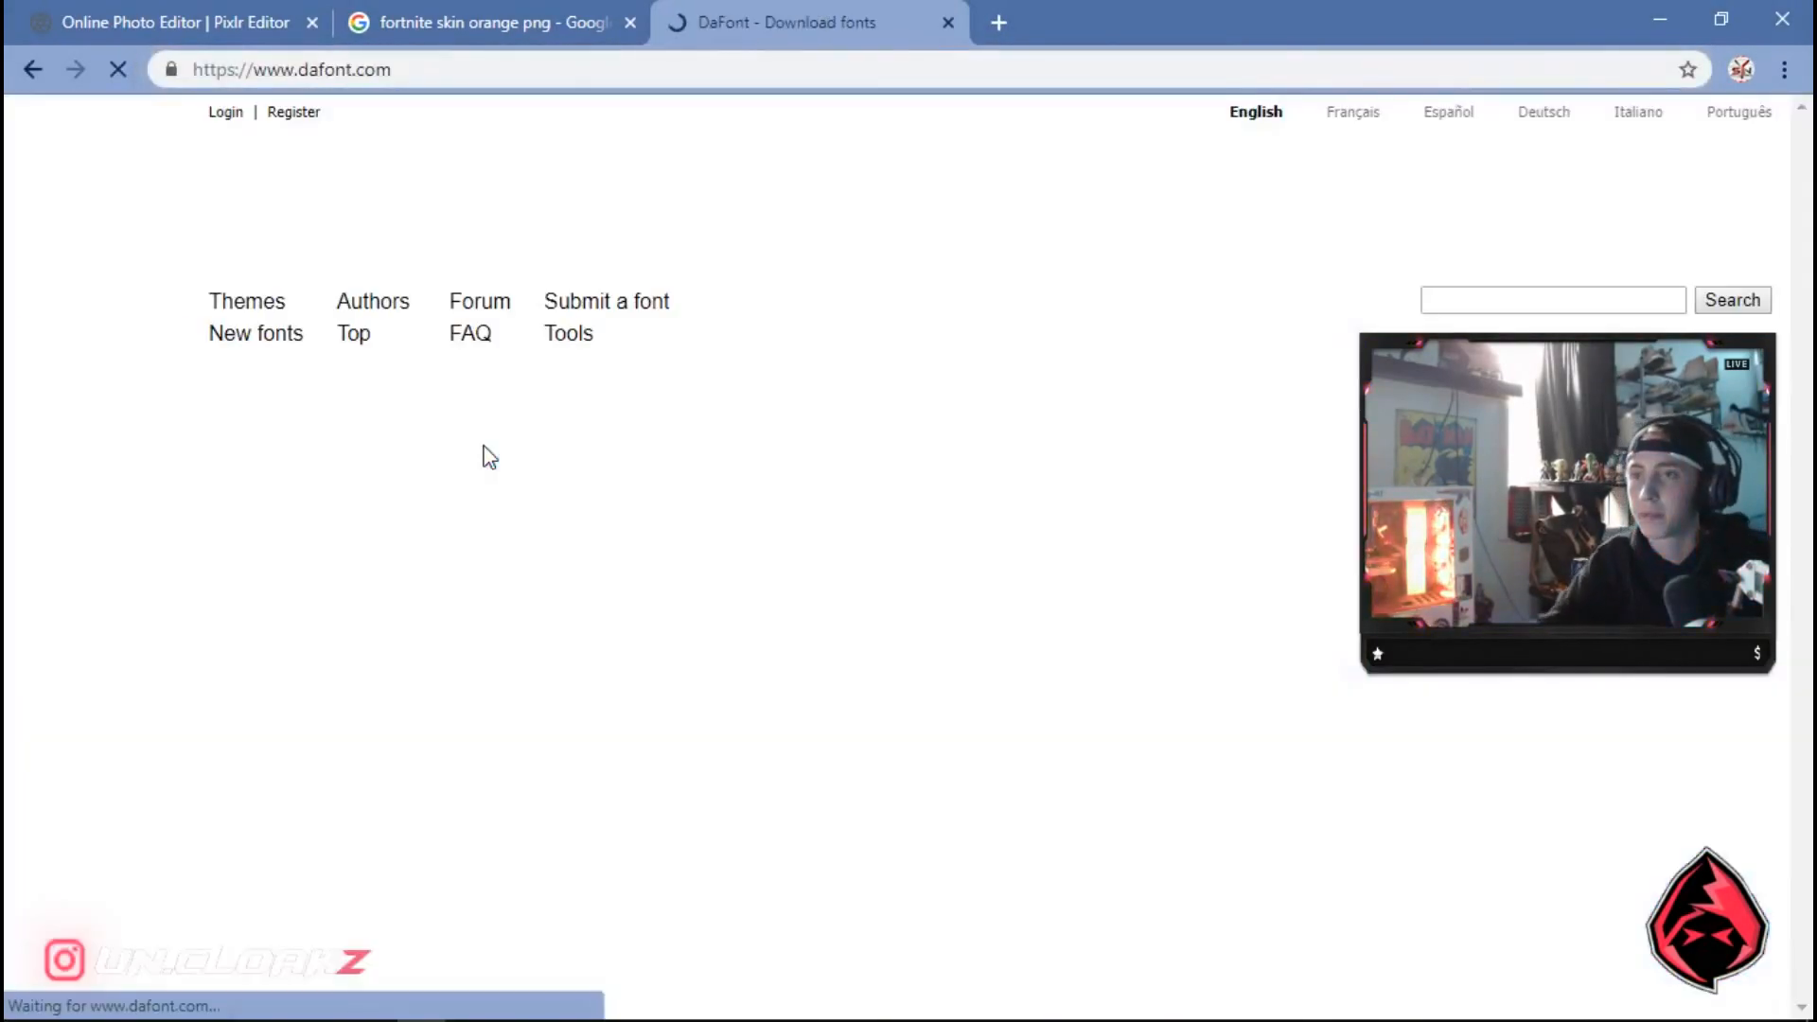
{"action": "left_click", "coordinate": [1445, 301]}
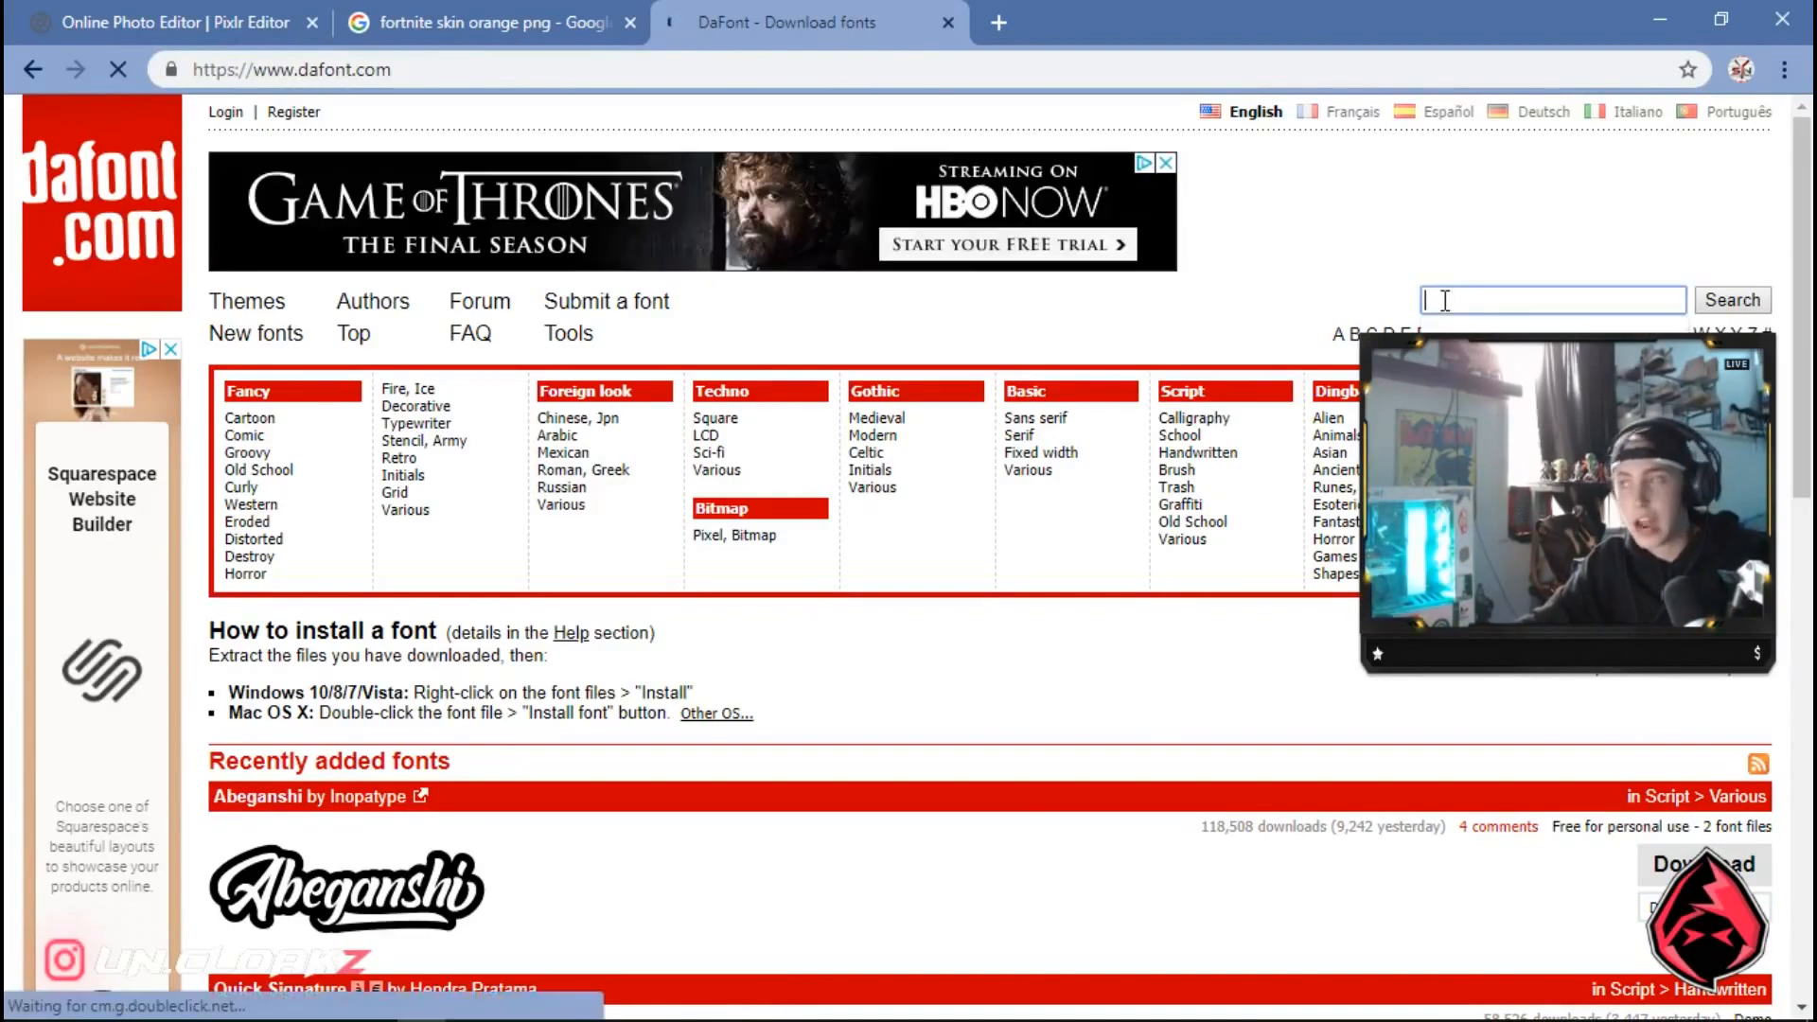
{"action": "type", "text": "ru"}
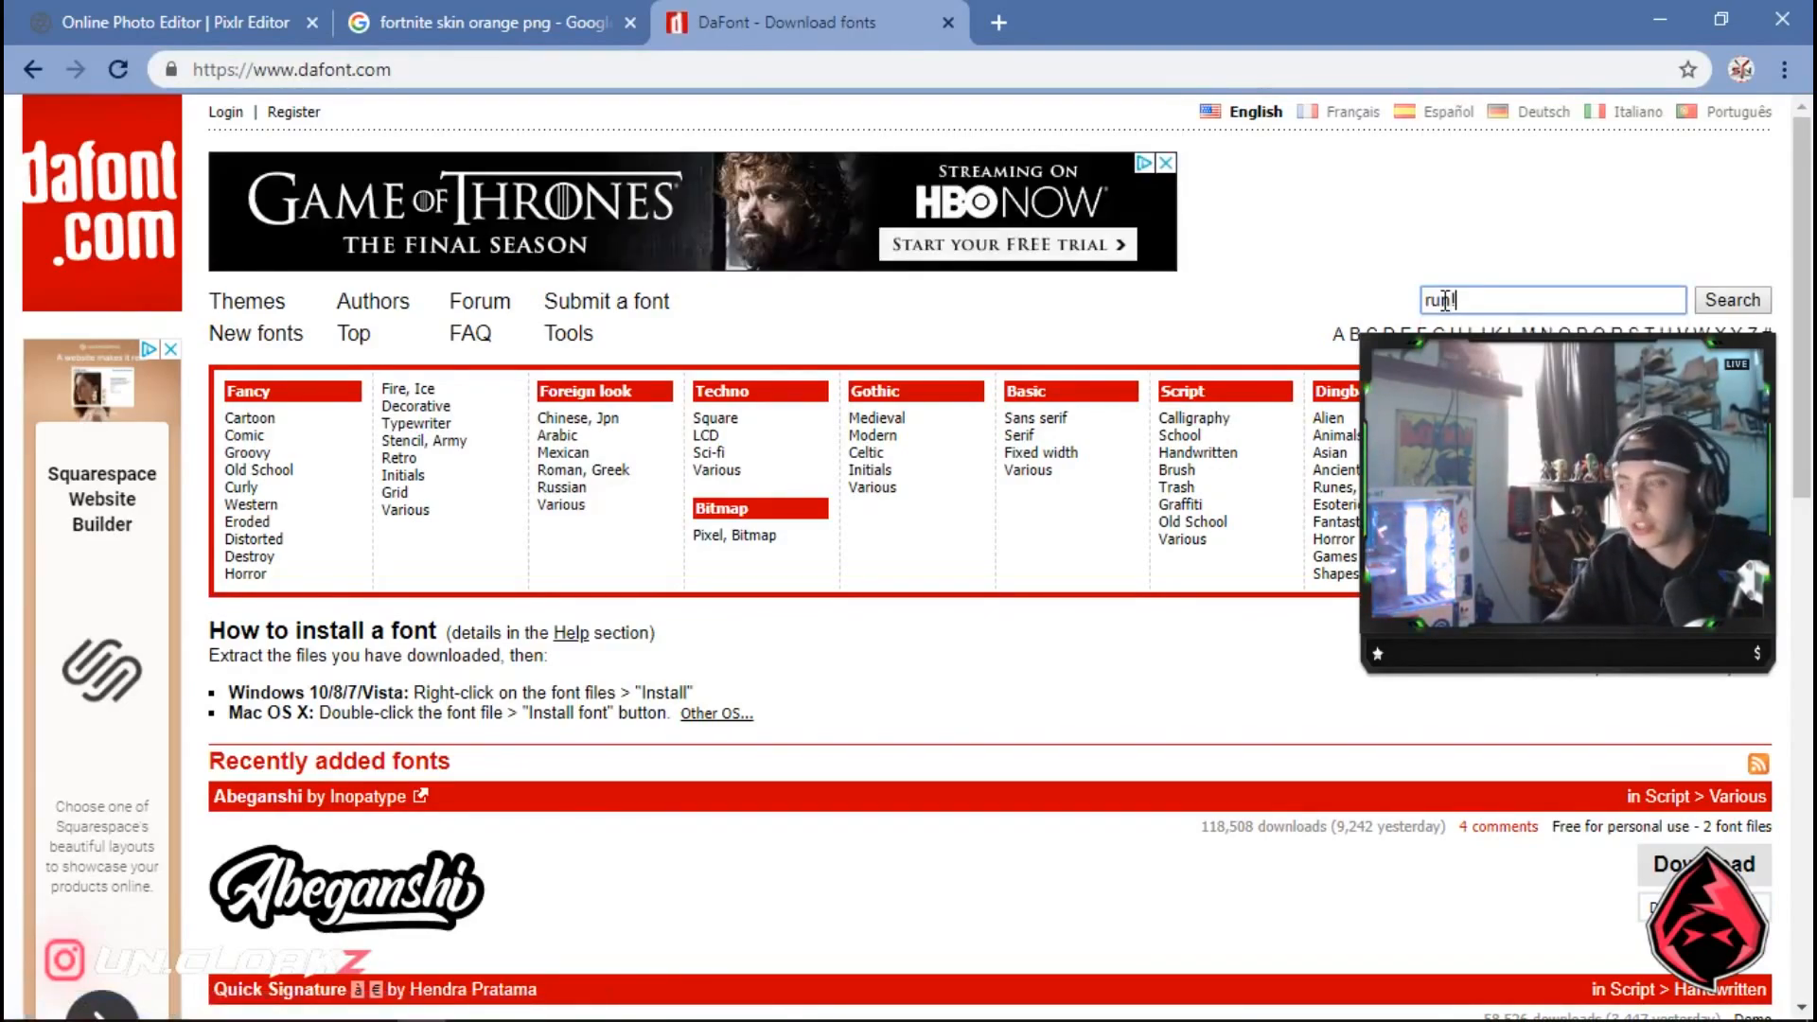
{"action": "type", "text": "n!"}
{"action": "key", "text": "Return"}
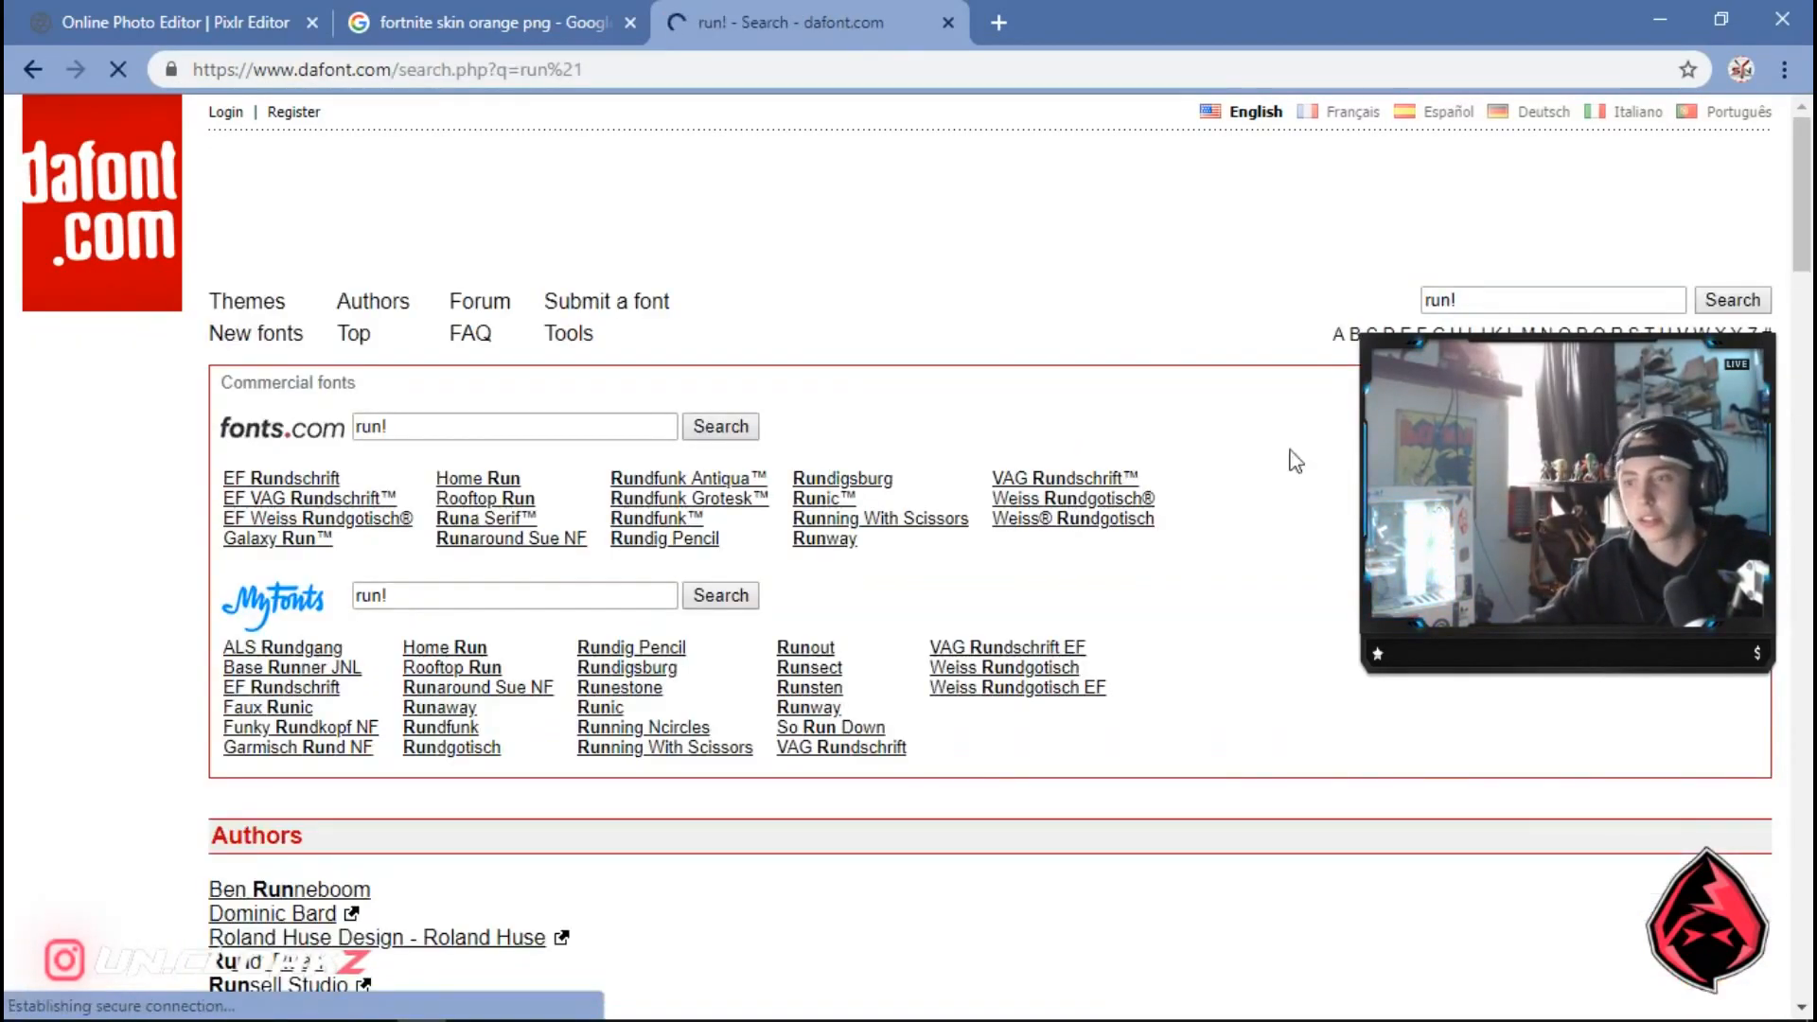
Browse the font results and download the Run! font by The Branded Quotes
{"action": "scroll", "coordinate": [1306, 451], "scroll_direction": "down", "scroll_amount": 7}
{"action": "scroll", "coordinate": [1205, 519], "scroll_direction": "down", "scroll_amount": 4}
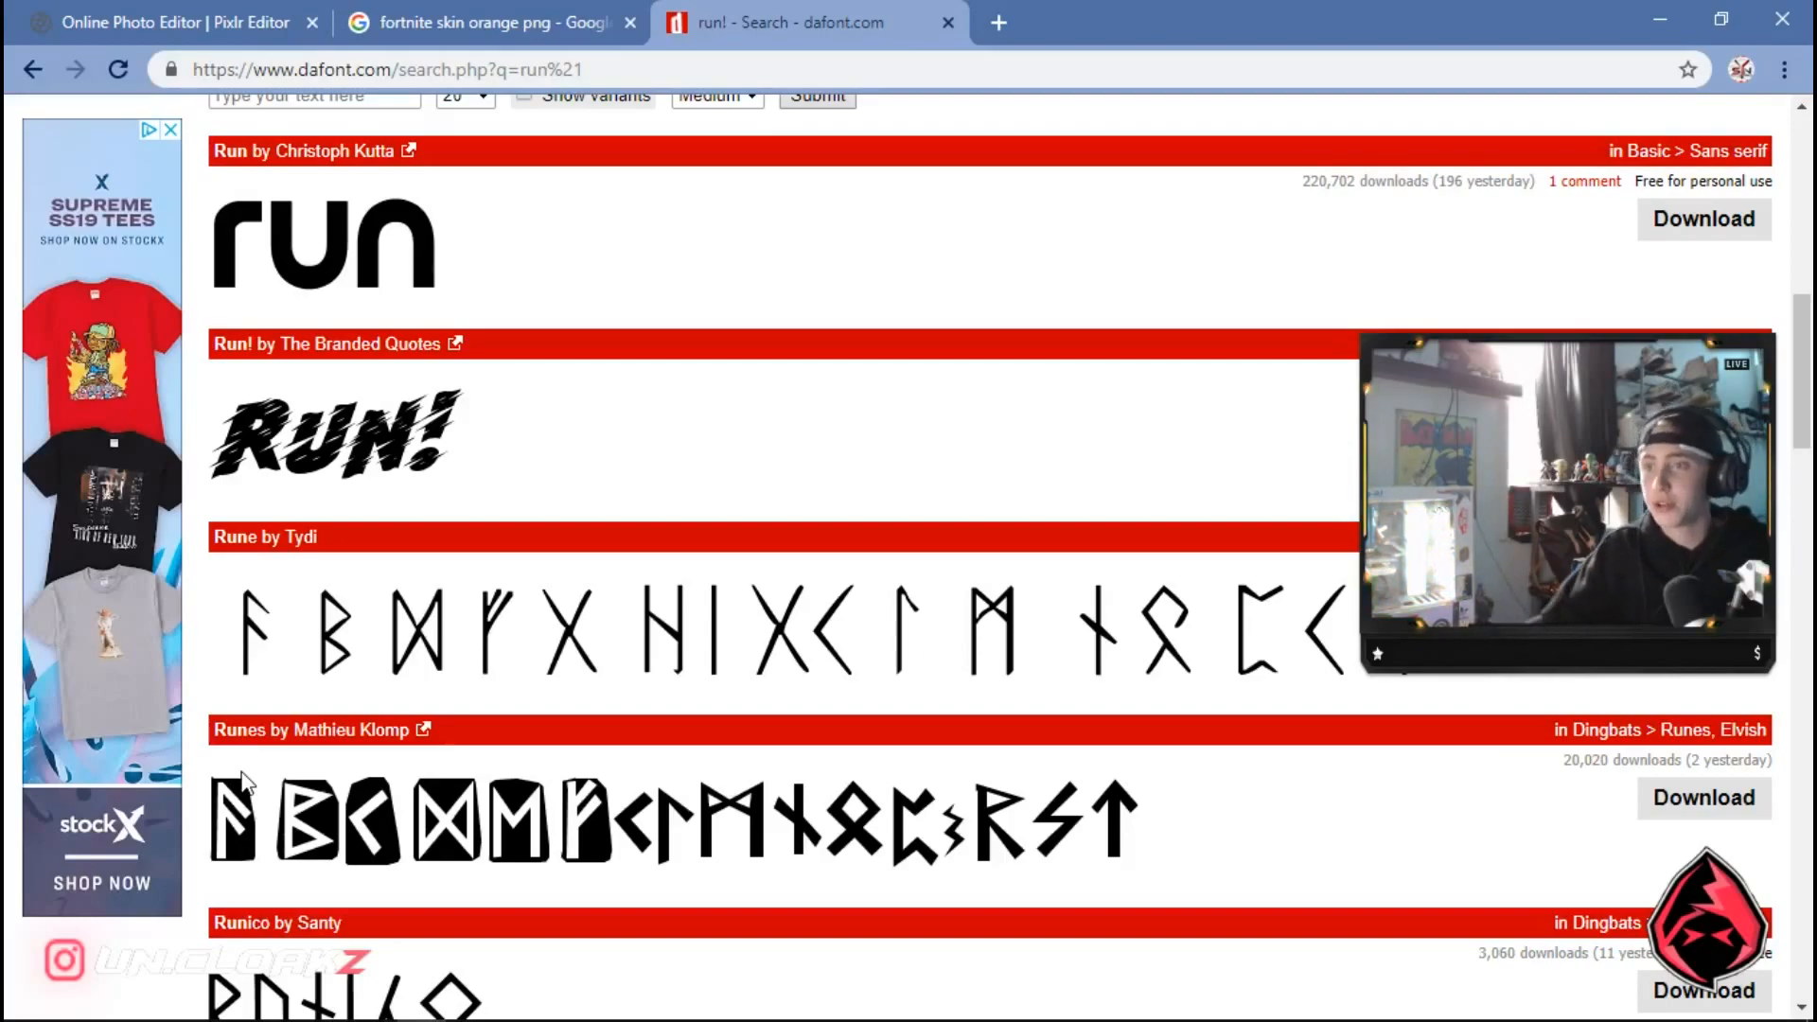
{"action": "scroll", "coordinate": [445, 663], "scroll_direction": "down", "scroll_amount": 10}
{"action": "scroll", "coordinate": [436, 690], "scroll_direction": "up", "scroll_amount": 3}
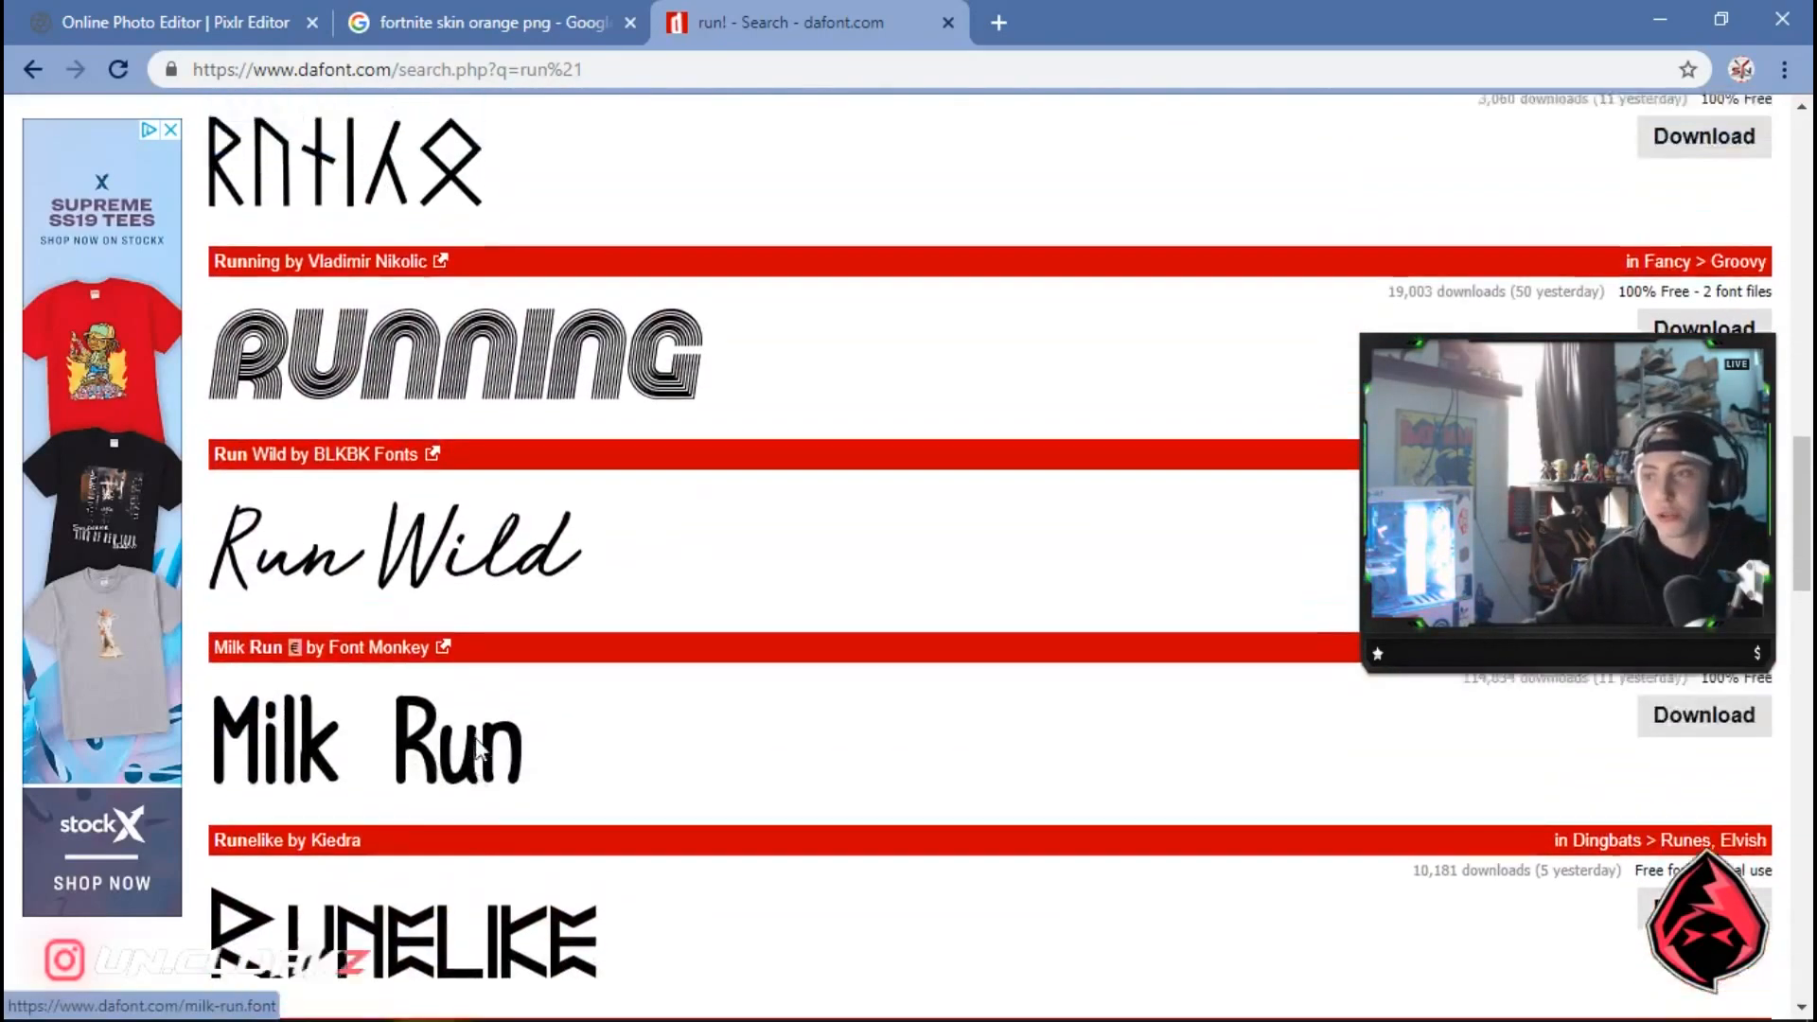
{"action": "scroll", "coordinate": [381, 405], "scroll_direction": "down", "scroll_amount": 7}
{"action": "scroll", "coordinate": [551, 637], "scroll_direction": "up", "scroll_amount": 15}
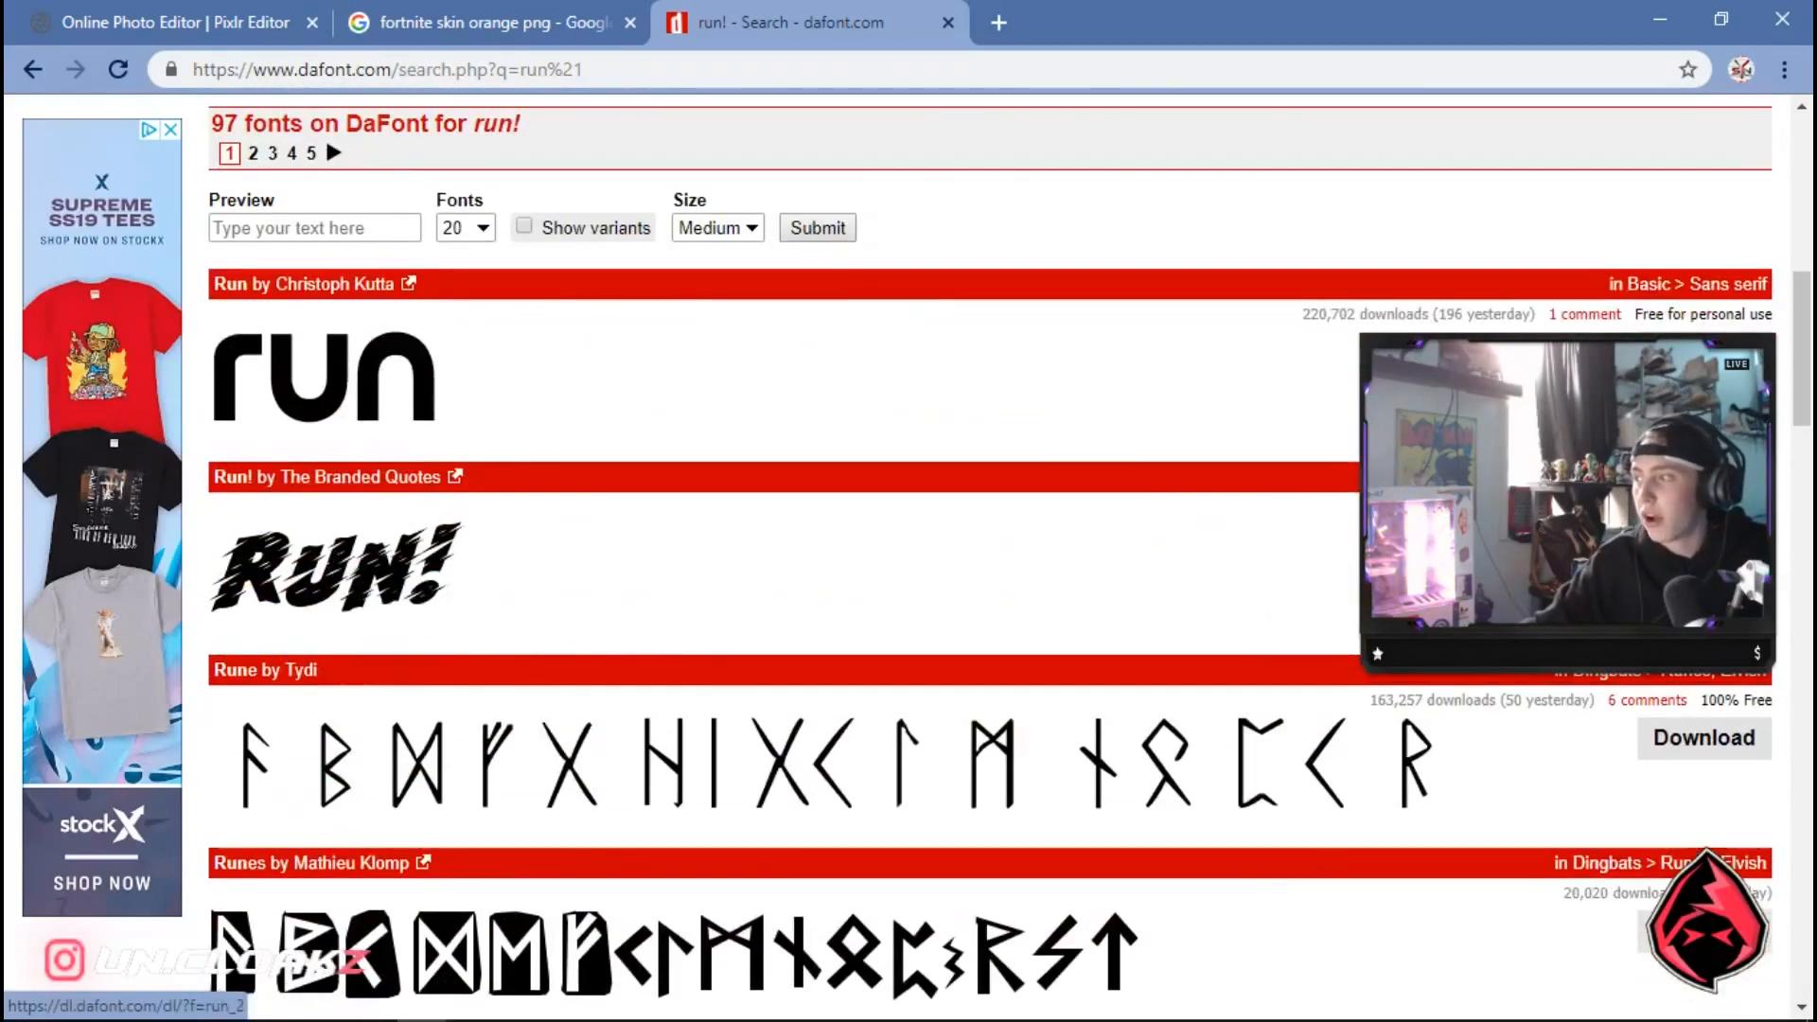
{"action": "left_click", "coordinate": [1704, 545]}
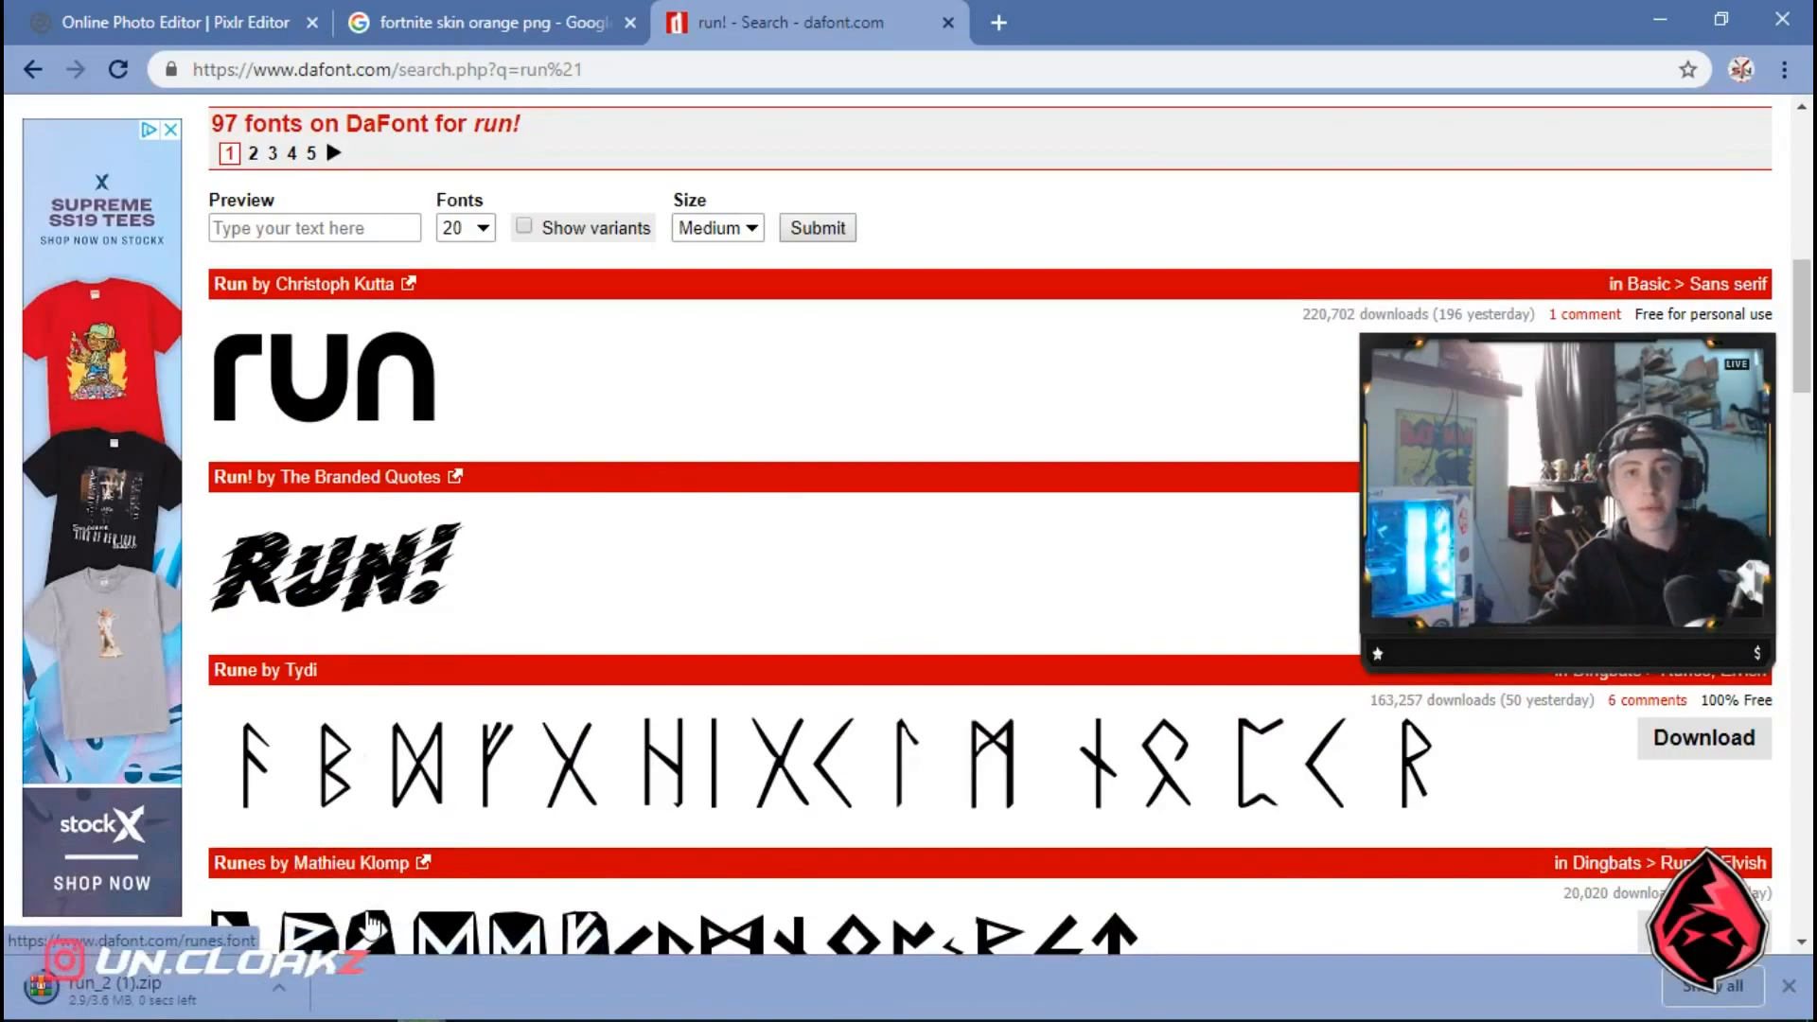
Open the downloaded run_2 (1).zip archive in WinRAR and dismiss the licence purchase reminder
{"action": "left_click", "coordinate": [279, 987]}
{"action": "left_click", "coordinate": [360, 829]}
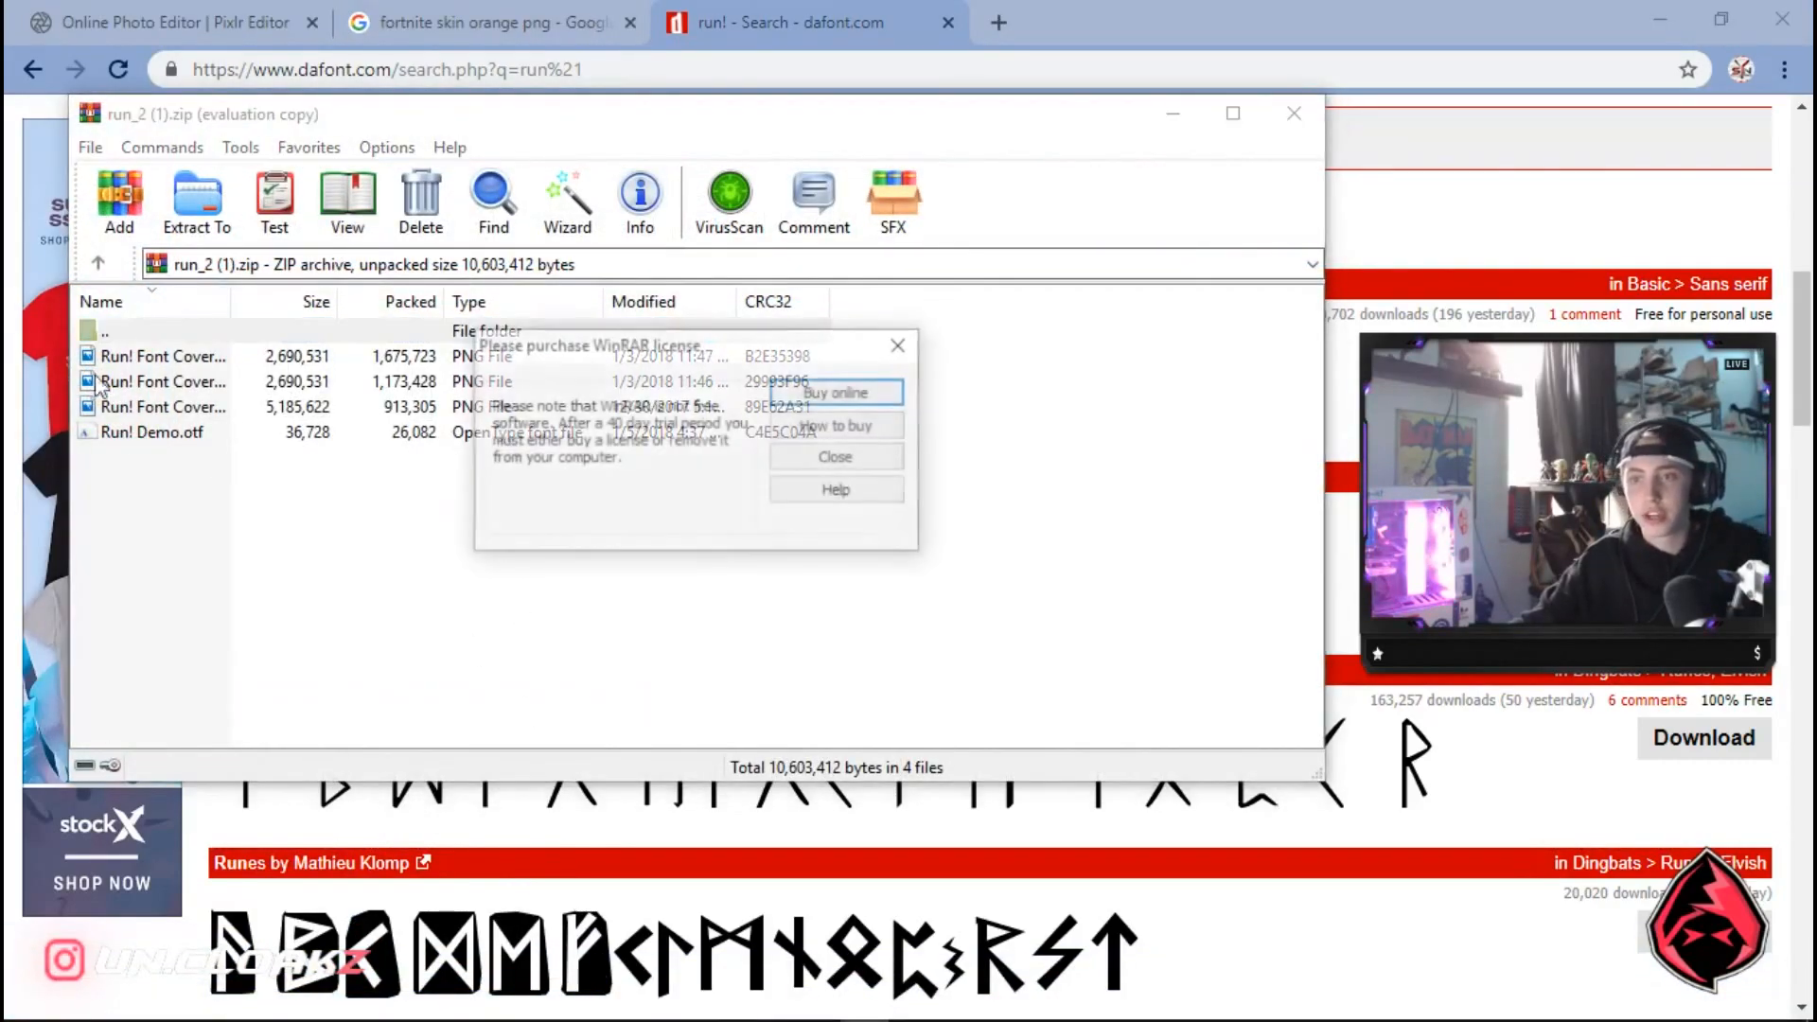
{"action": "left_click", "coordinate": [819, 464]}
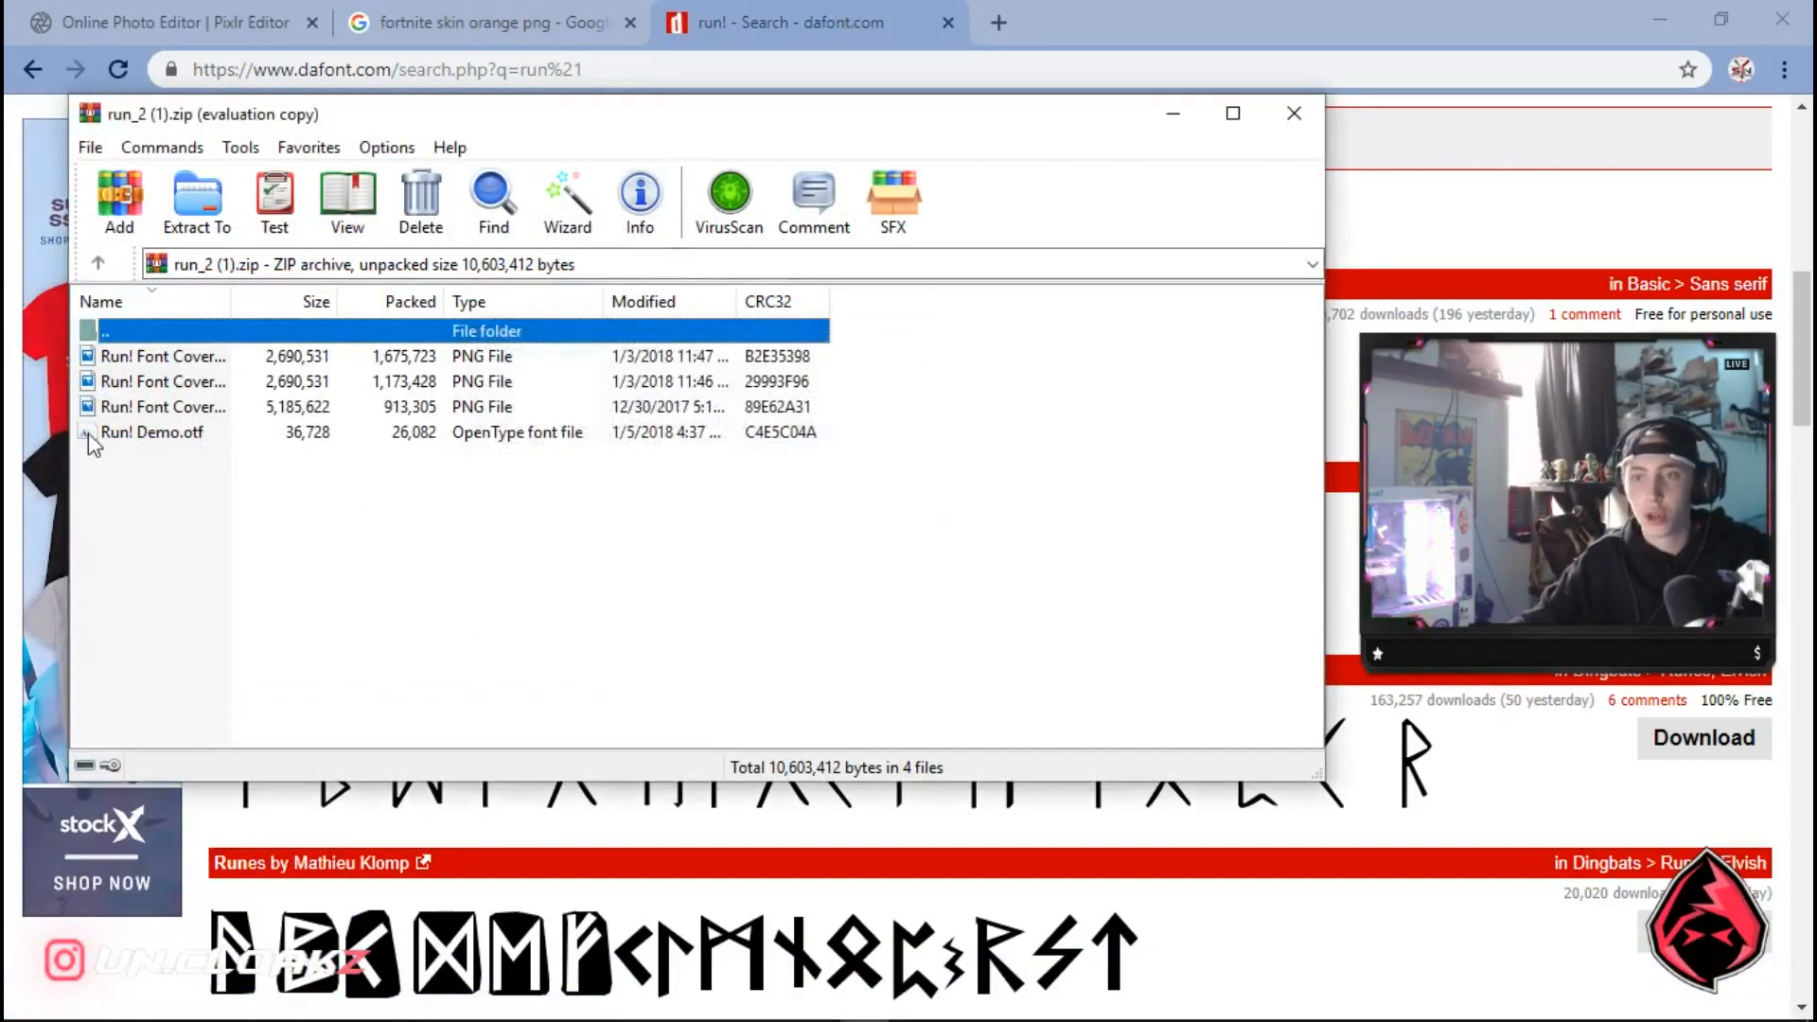
Extract the Run! Demo.otf font file from the archive to the Desktop
{"action": "left_click", "coordinate": [144, 432]}
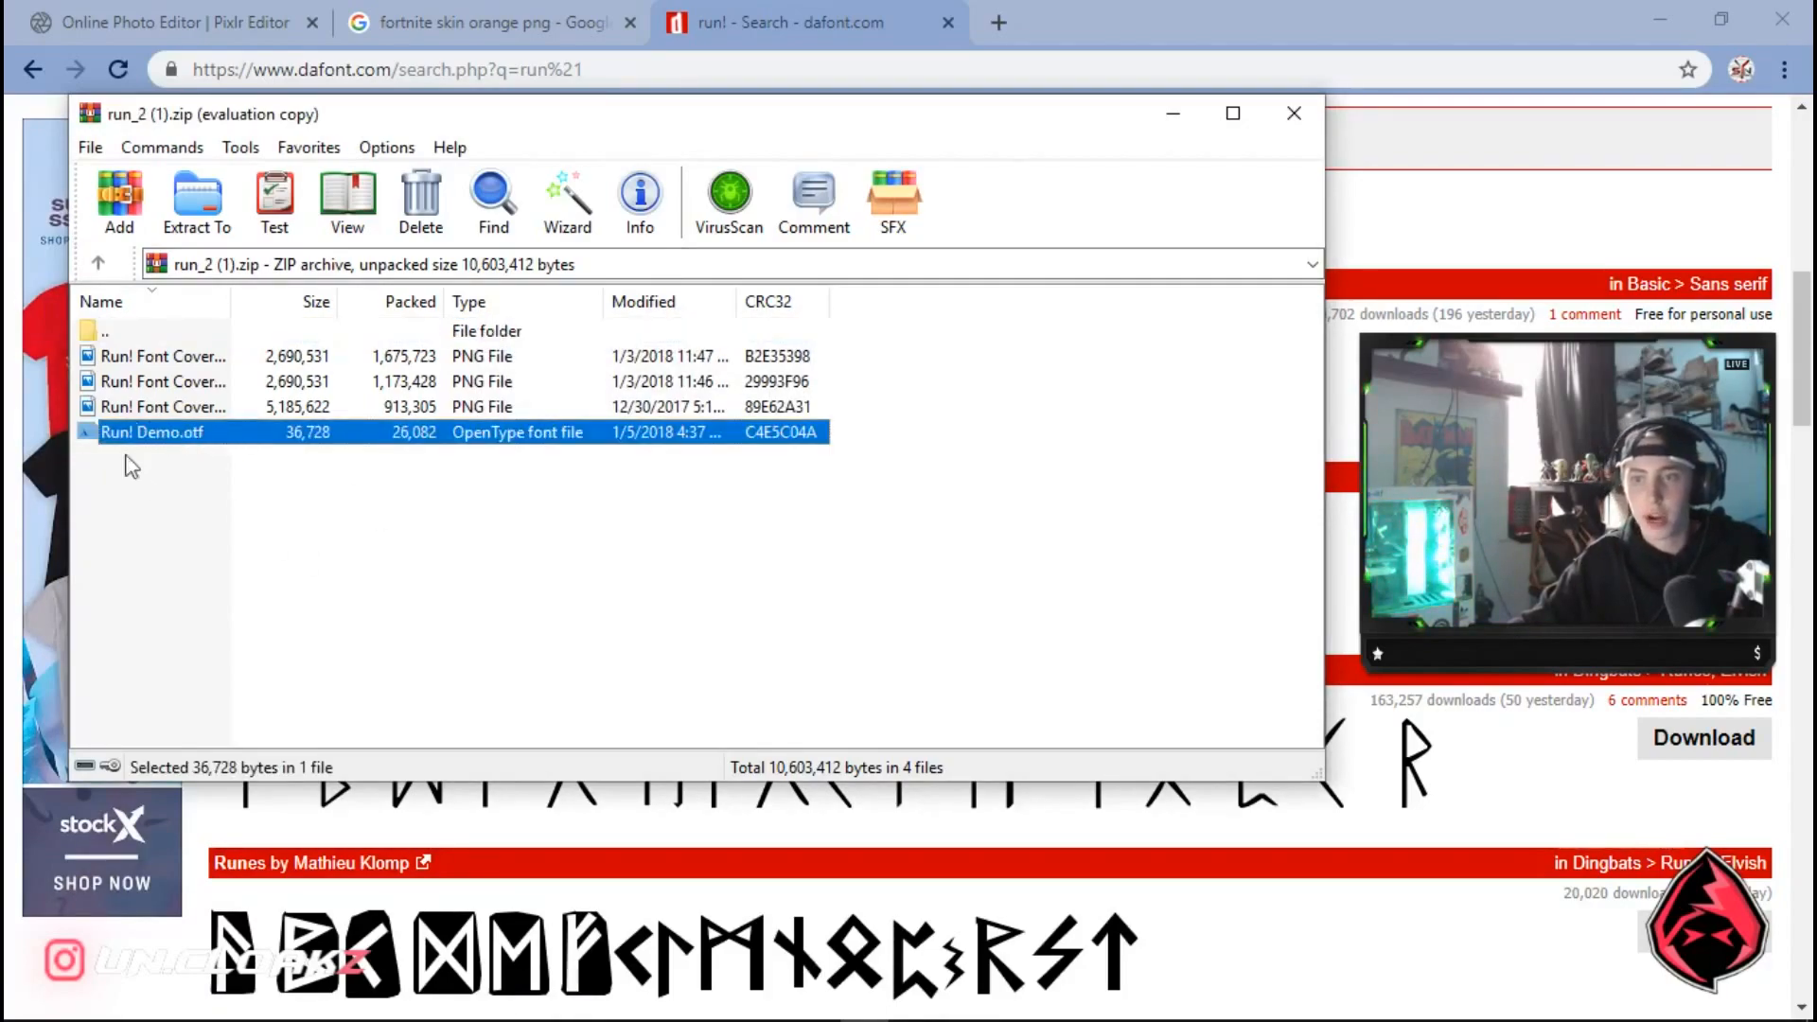
{"action": "left_click", "coordinate": [196, 227]}
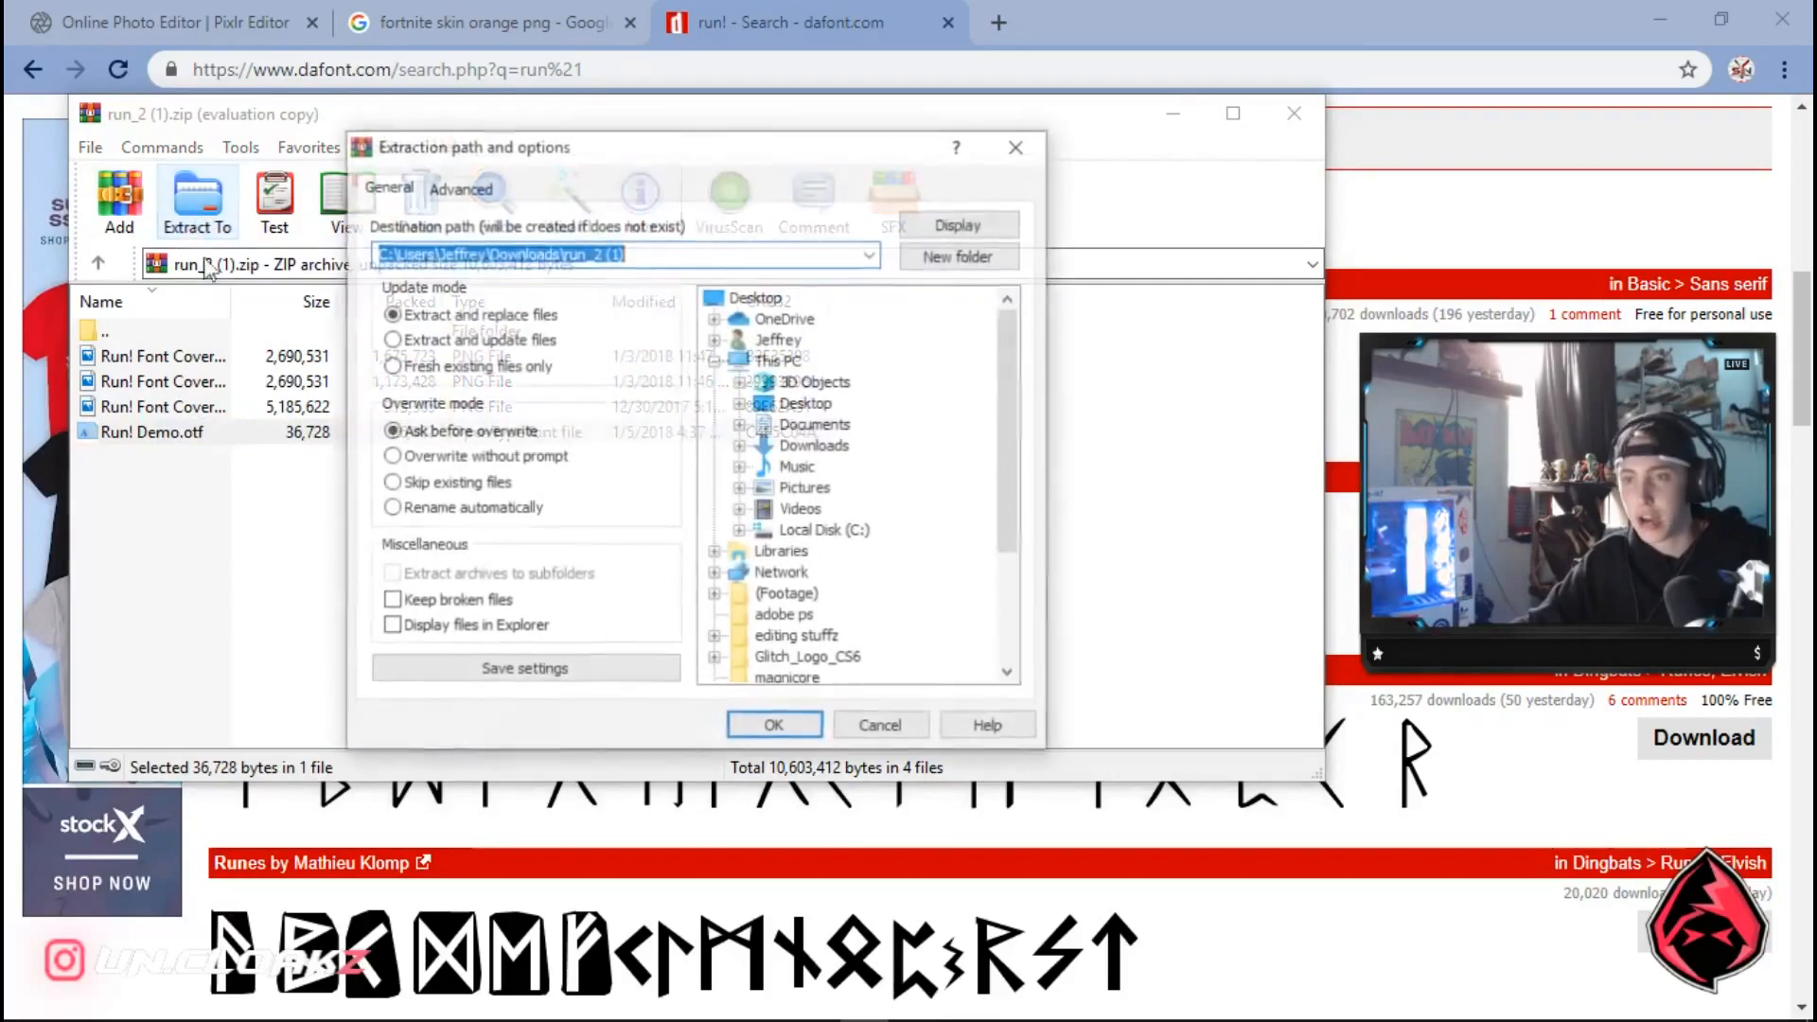
{"action": "left_click", "coordinate": [778, 298]}
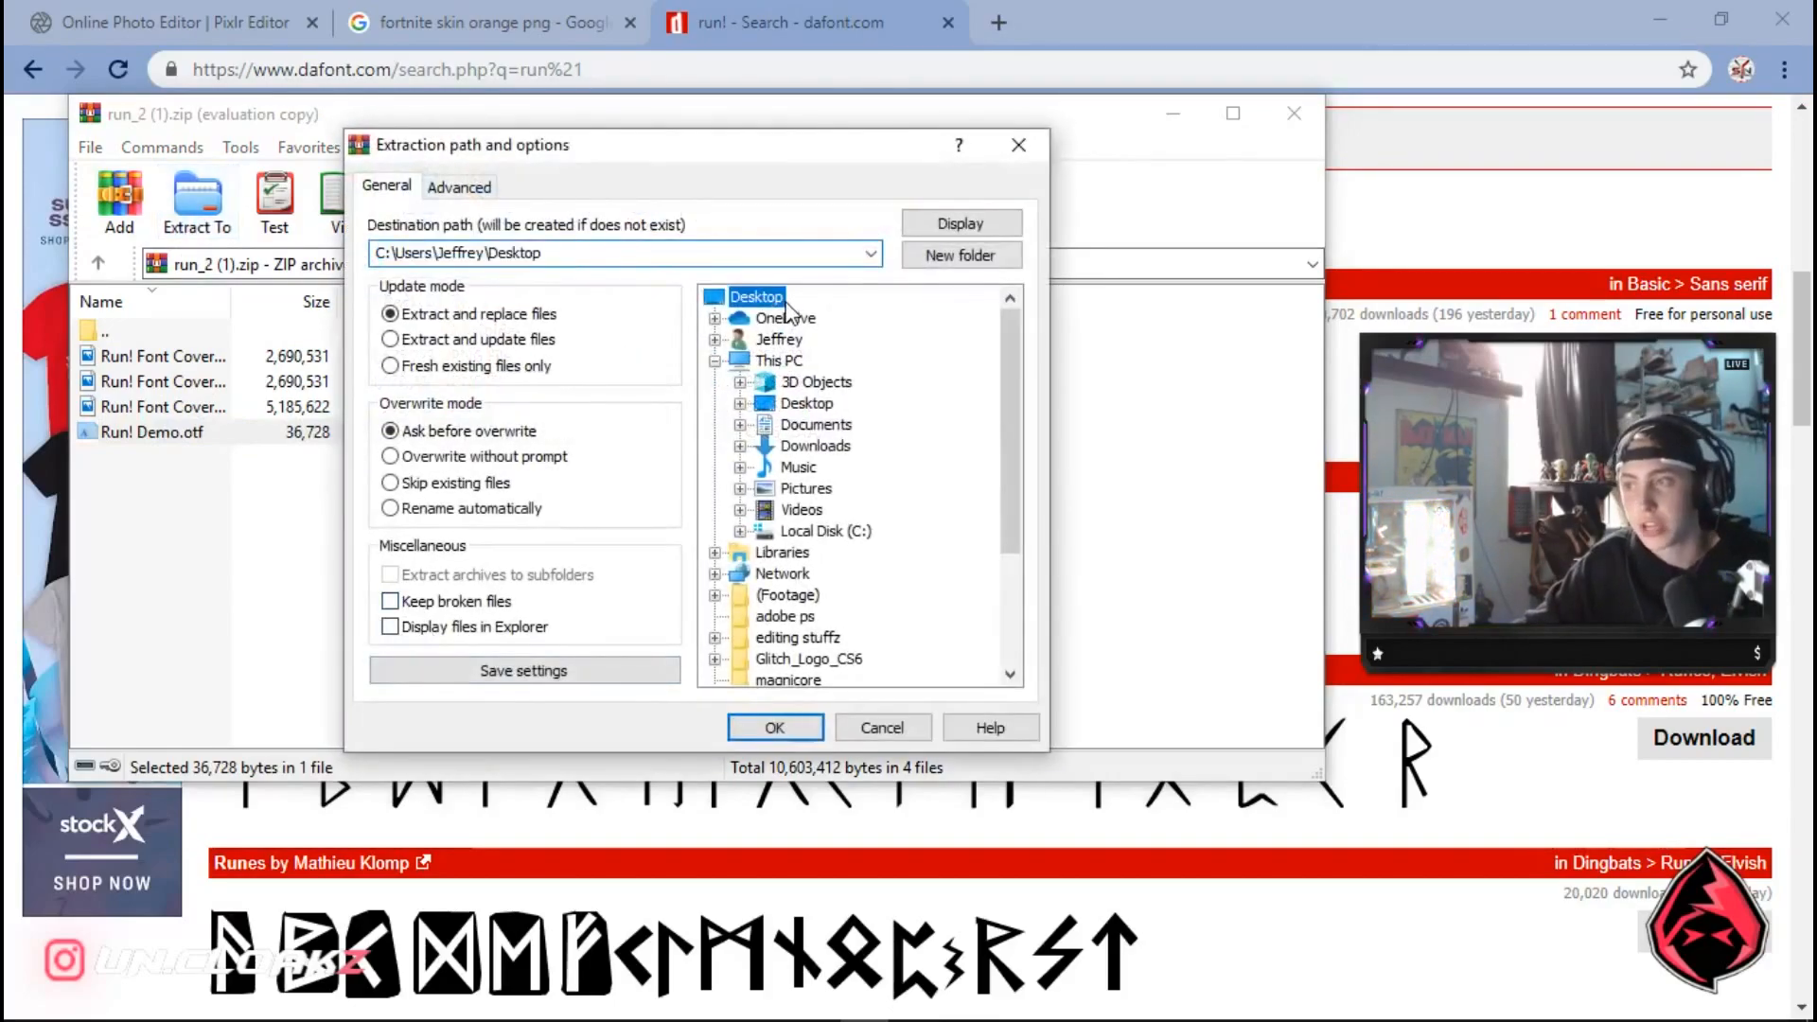
{"action": "left_click", "coordinate": [773, 726]}
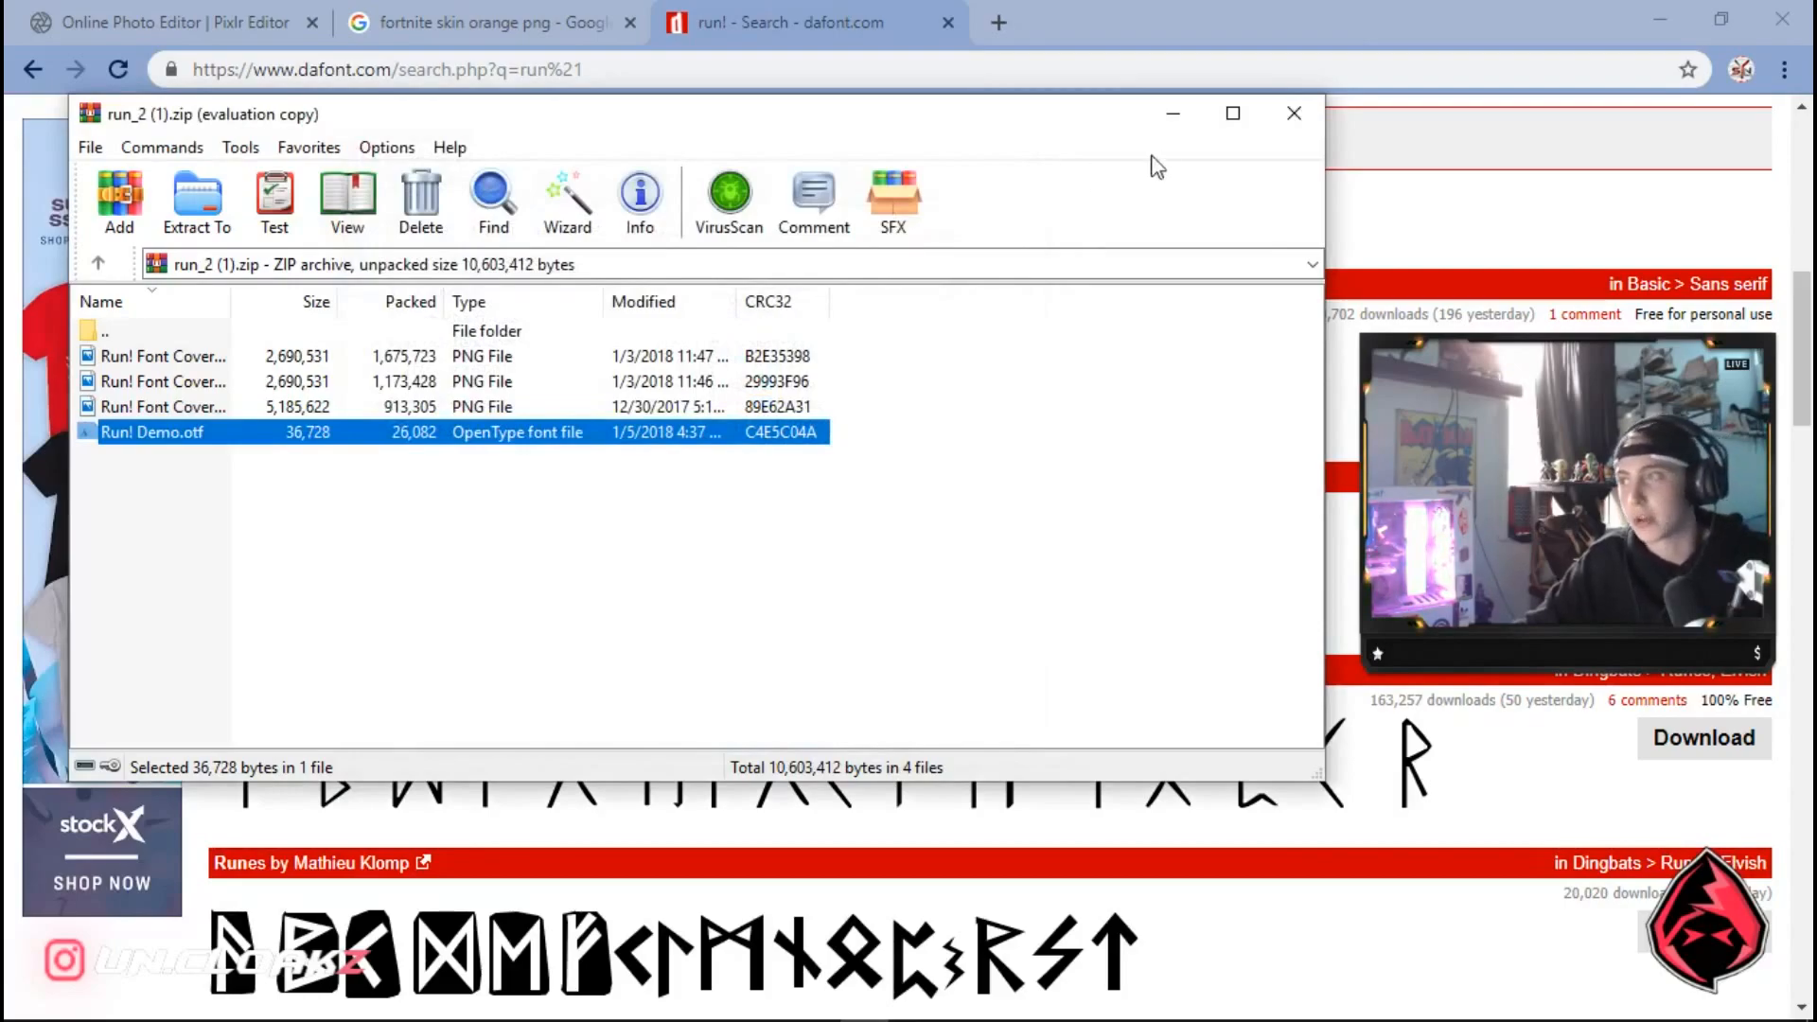
Minimize the open windows, move the Run! Demo file to a free spot on the desktop, and install the font
{"action": "left_click", "coordinate": [1173, 113]}
{"action": "left_click", "coordinate": [1681, 8]}
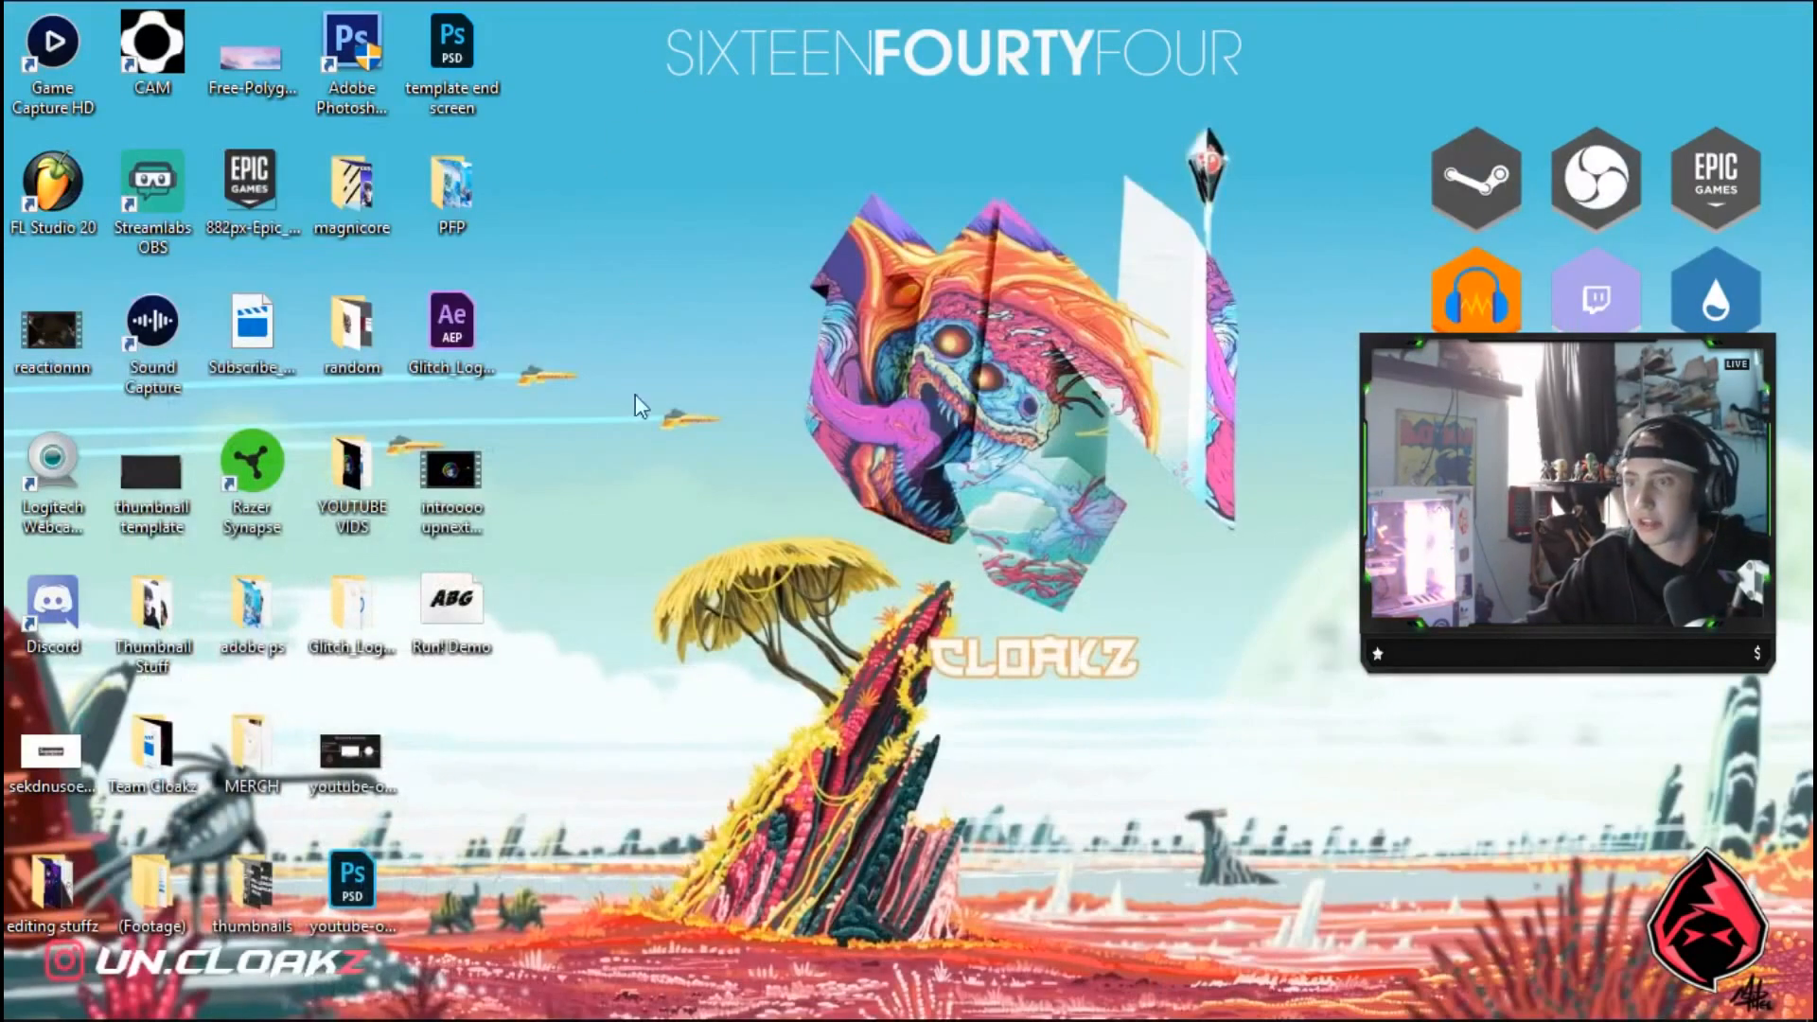
{"action": "left_click_drag", "start_coordinate": [615, 130], "coordinate": [607, 148]}
{"action": "left_click_drag", "start_coordinate": [574, 63], "coordinate": [575, 67]}
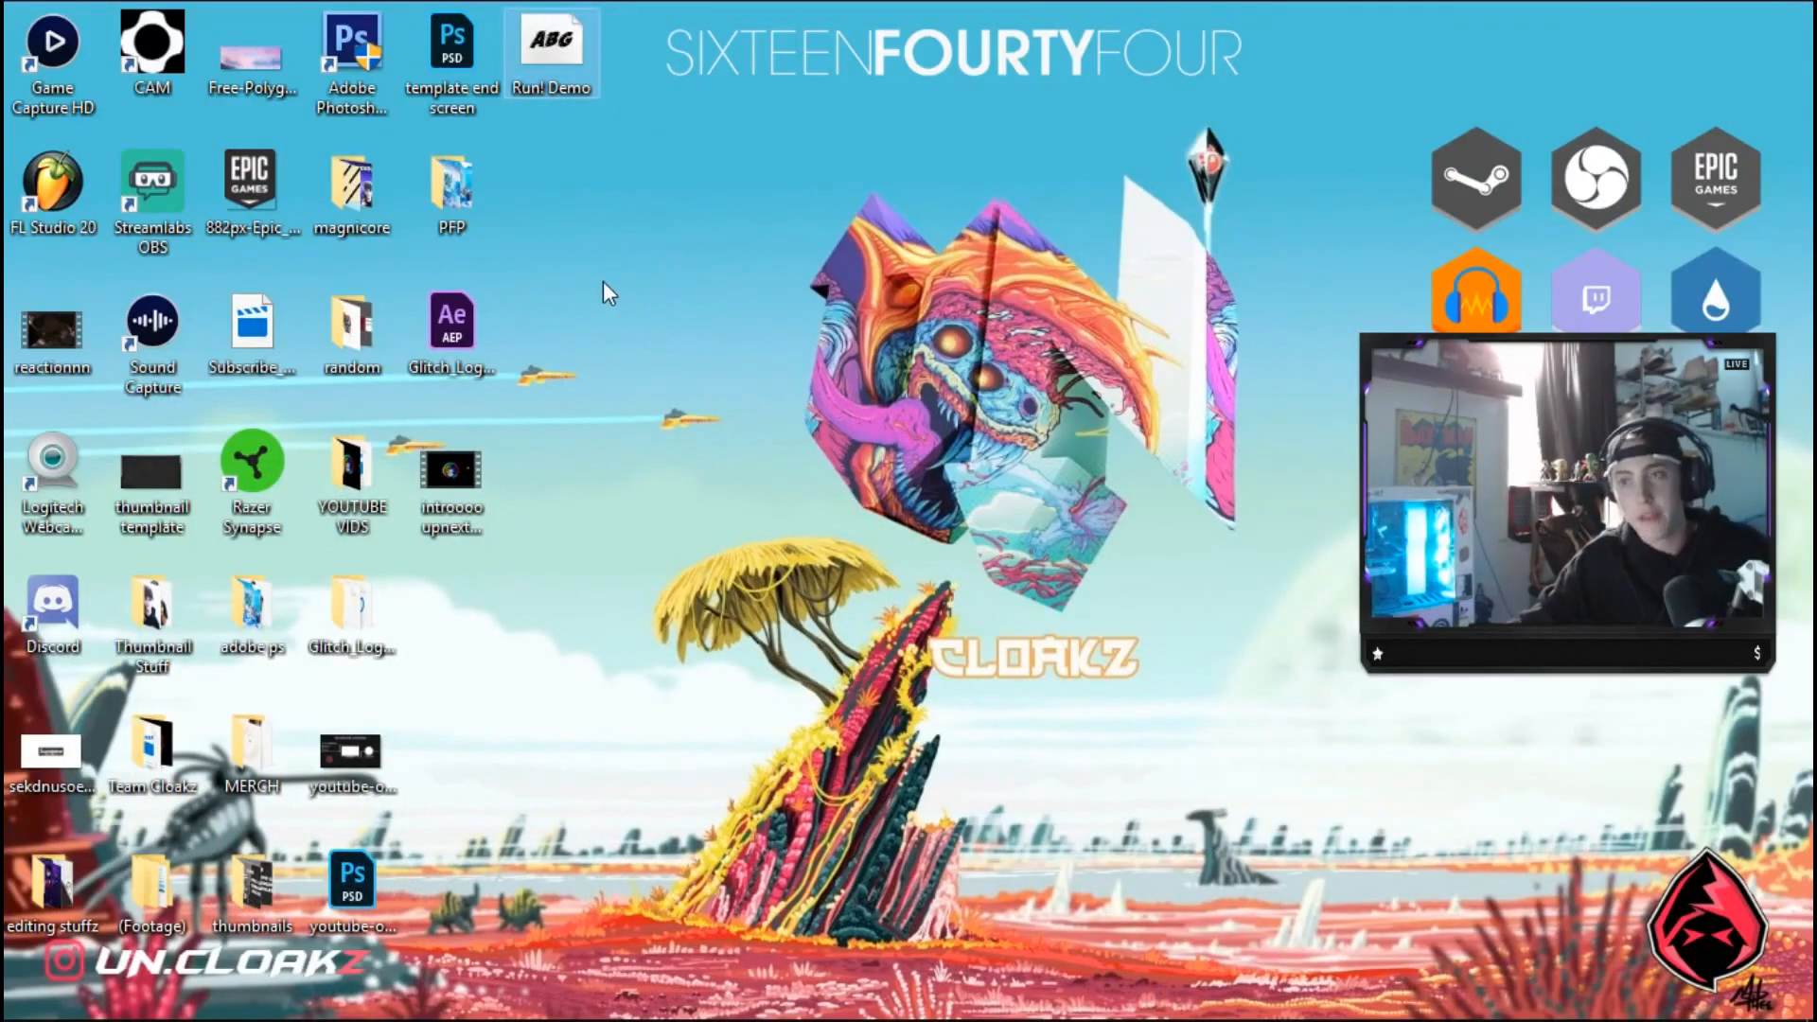
{"action": "double_click", "coordinate": [553, 52]}
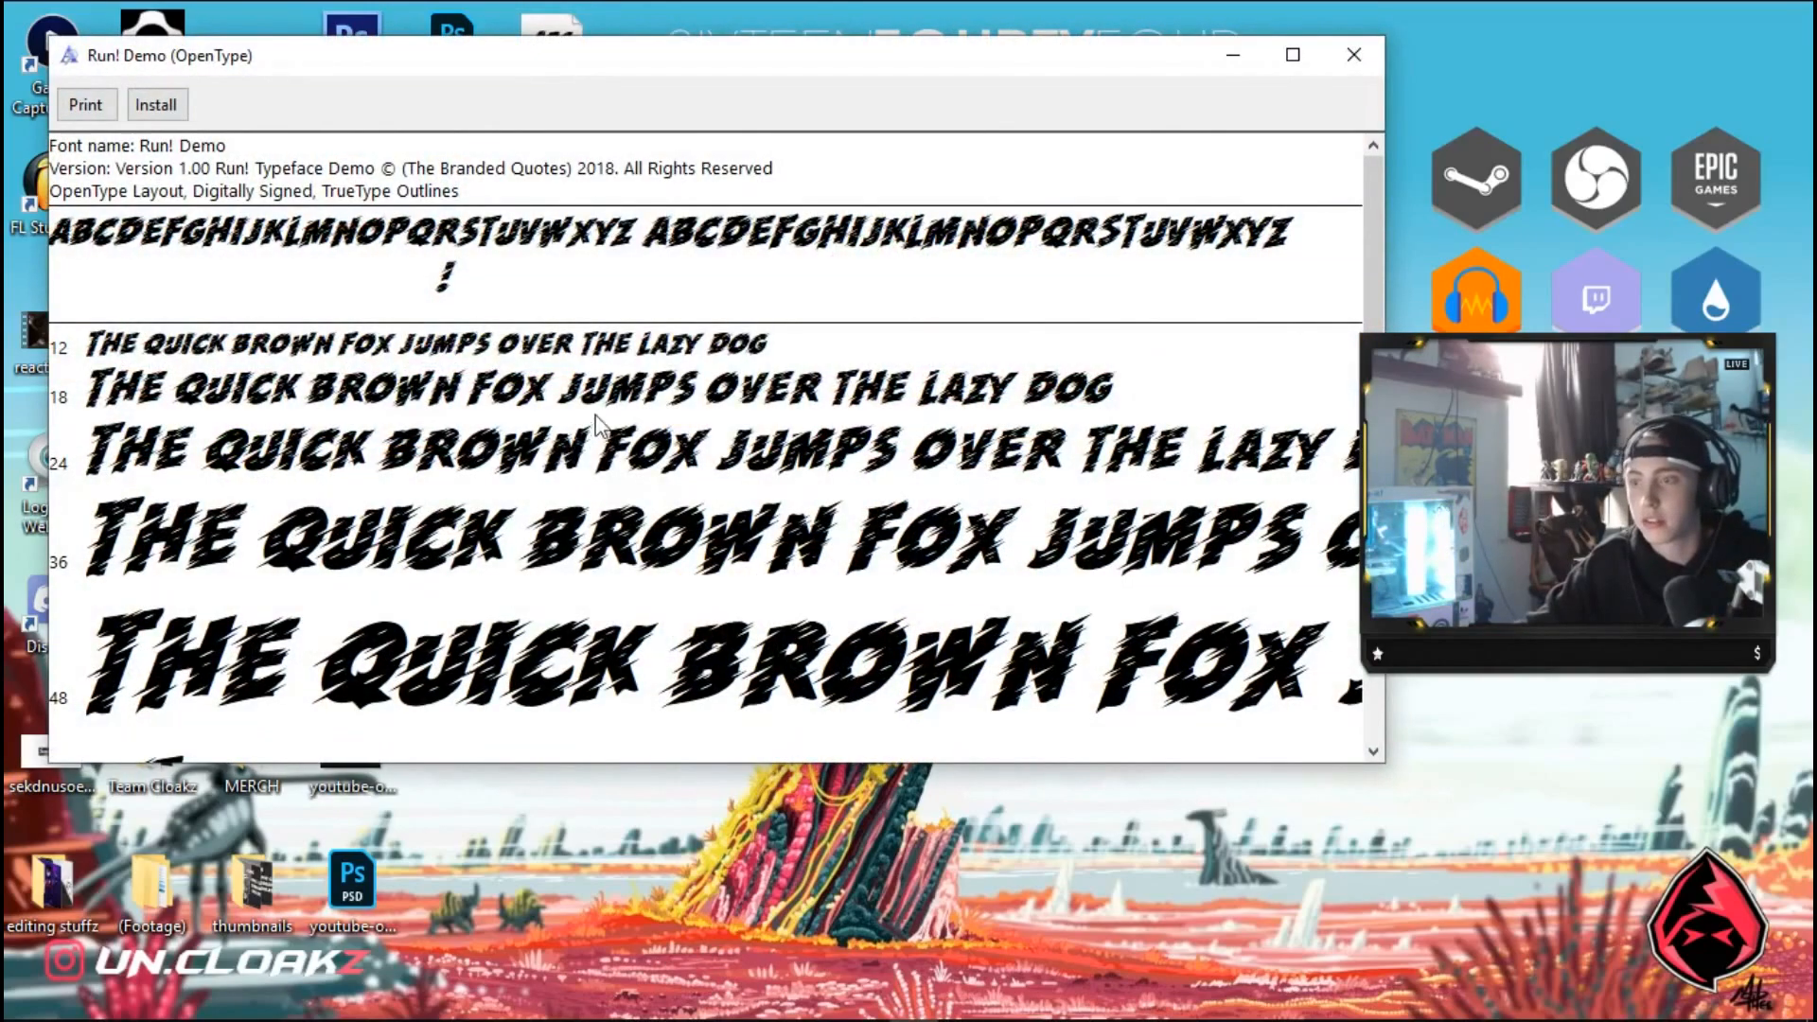
{"action": "mouse_move", "coordinate": [1372, 237]}
{"action": "left_mouse_down"}
{"action": "mouse_move", "coordinate": [1382, 784]}
{"action": "mouse_move", "coordinate": [1370, 235]}
{"action": "left_mouse_up"}
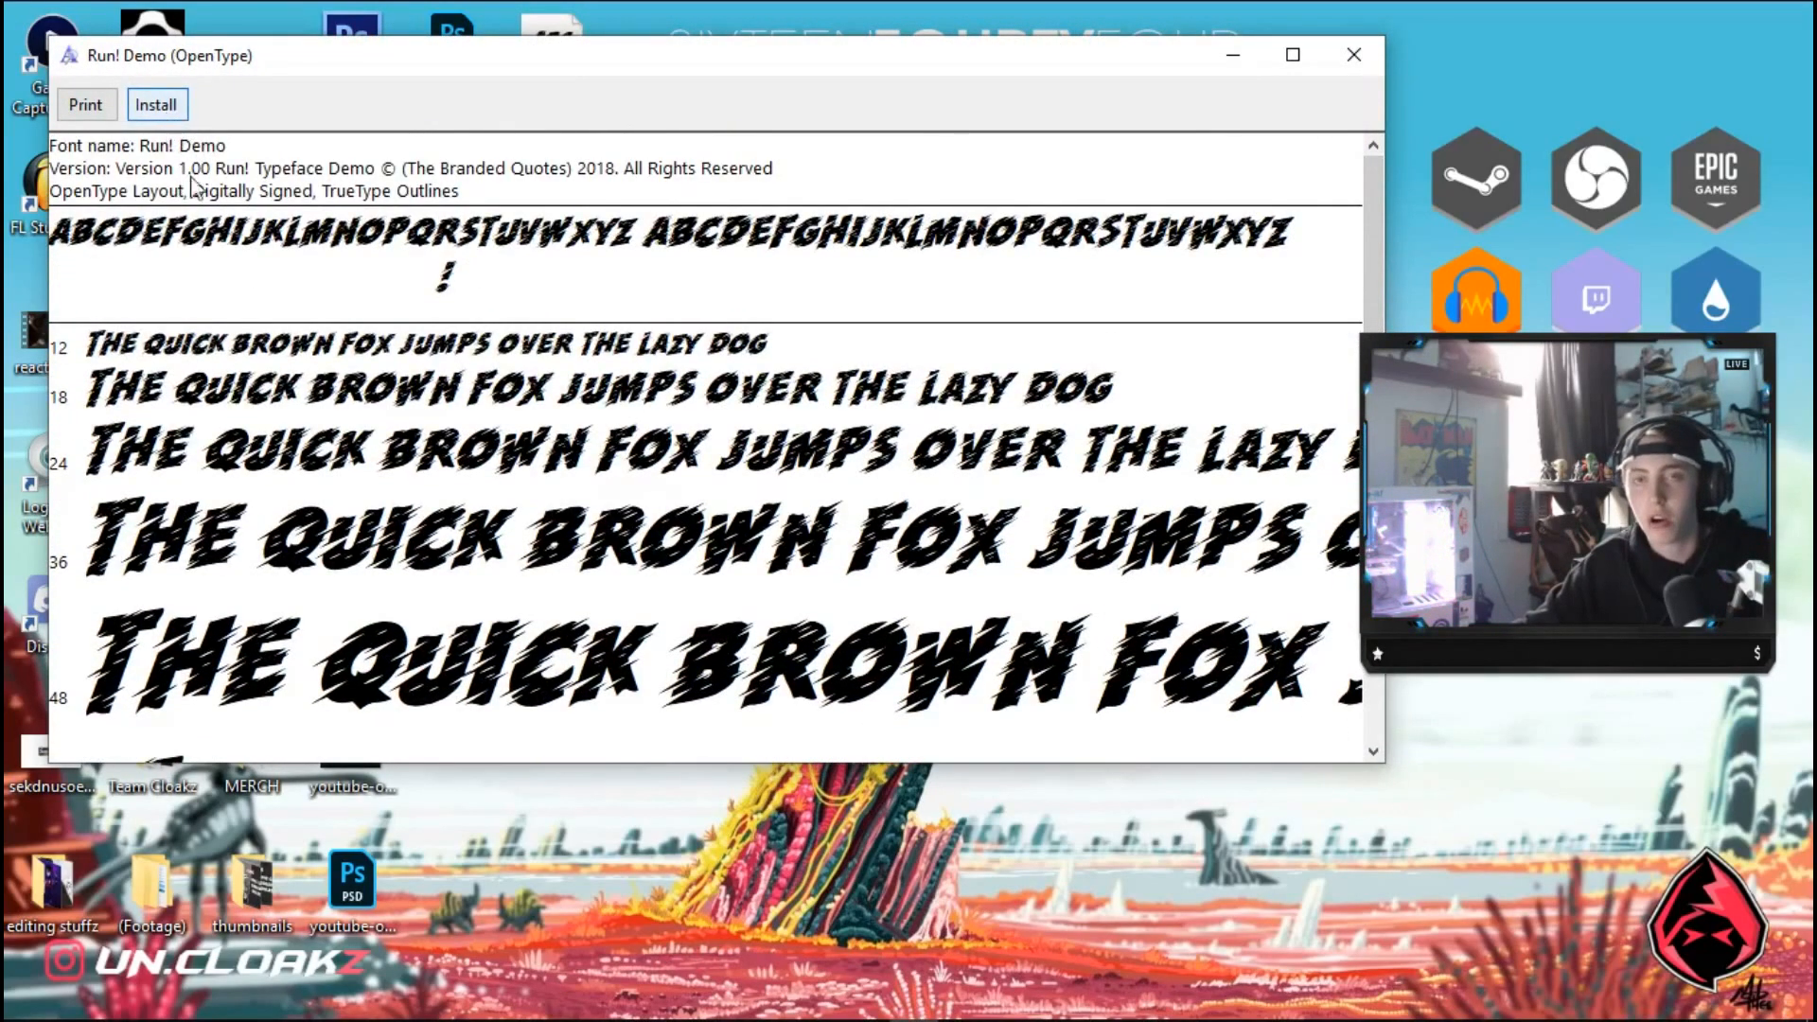
{"action": "left_click", "coordinate": [180, 106]}
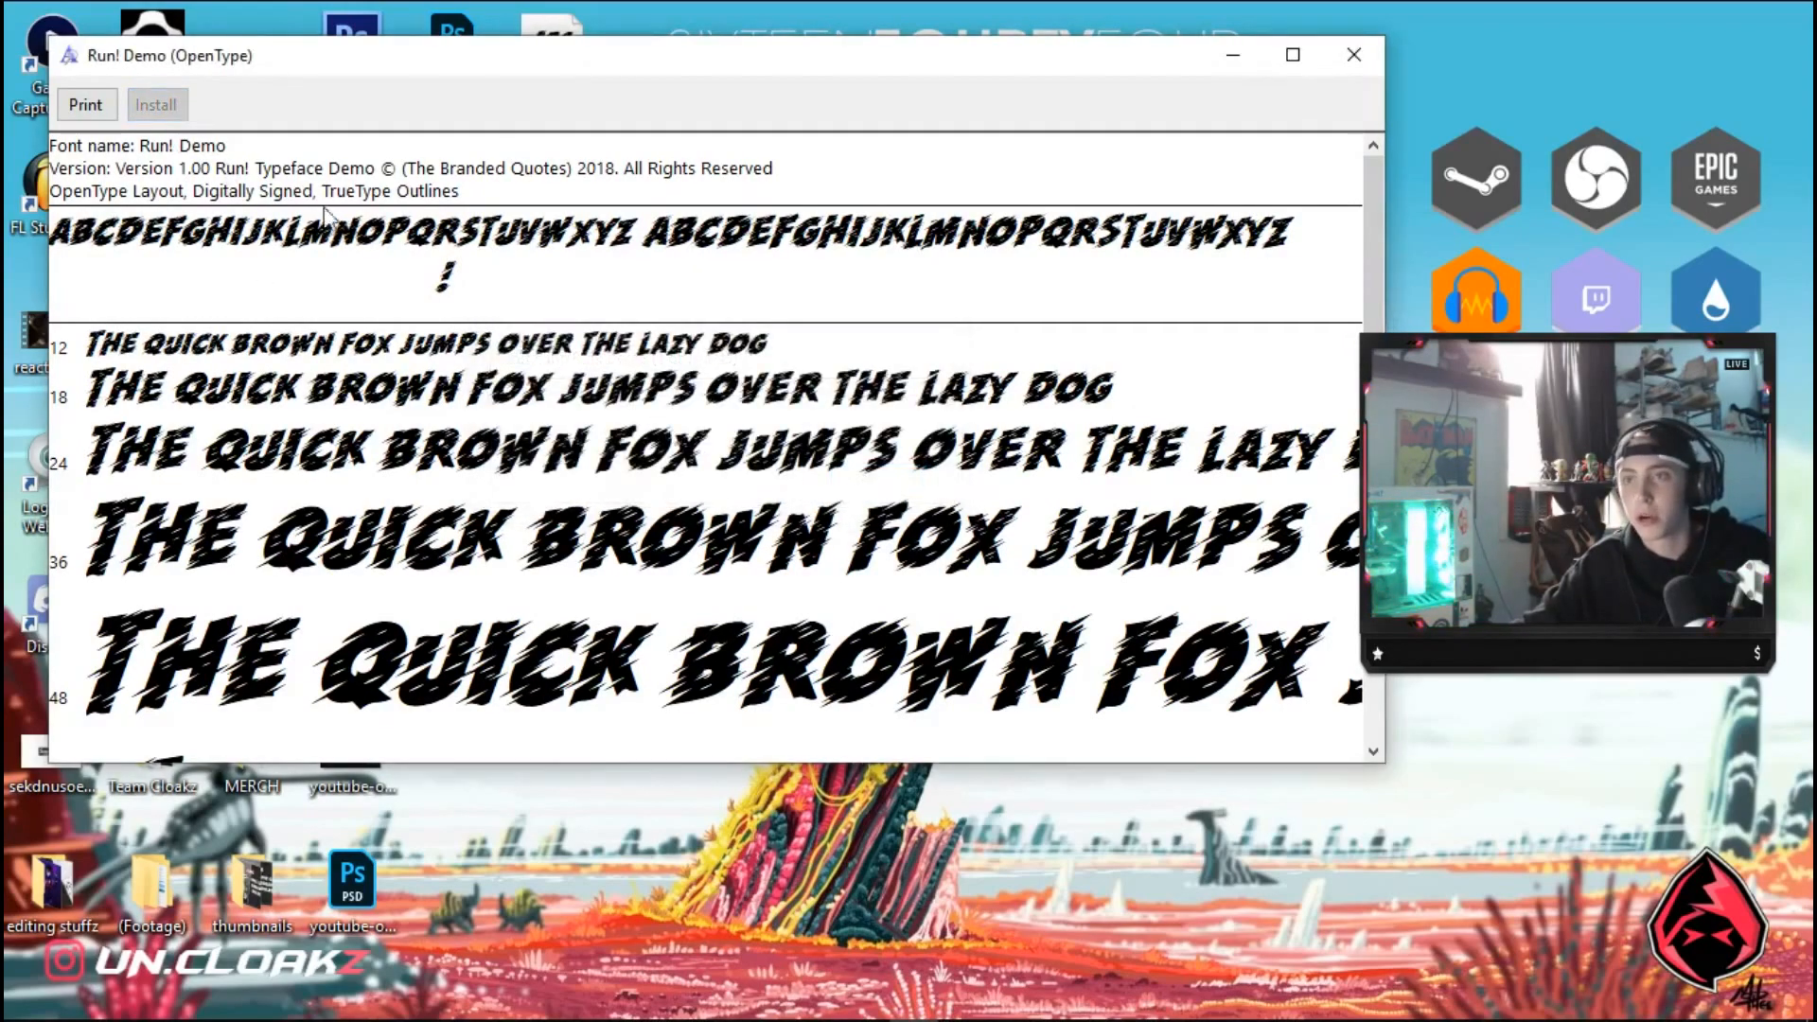
{"action": "left_click", "coordinate": [1354, 54]}
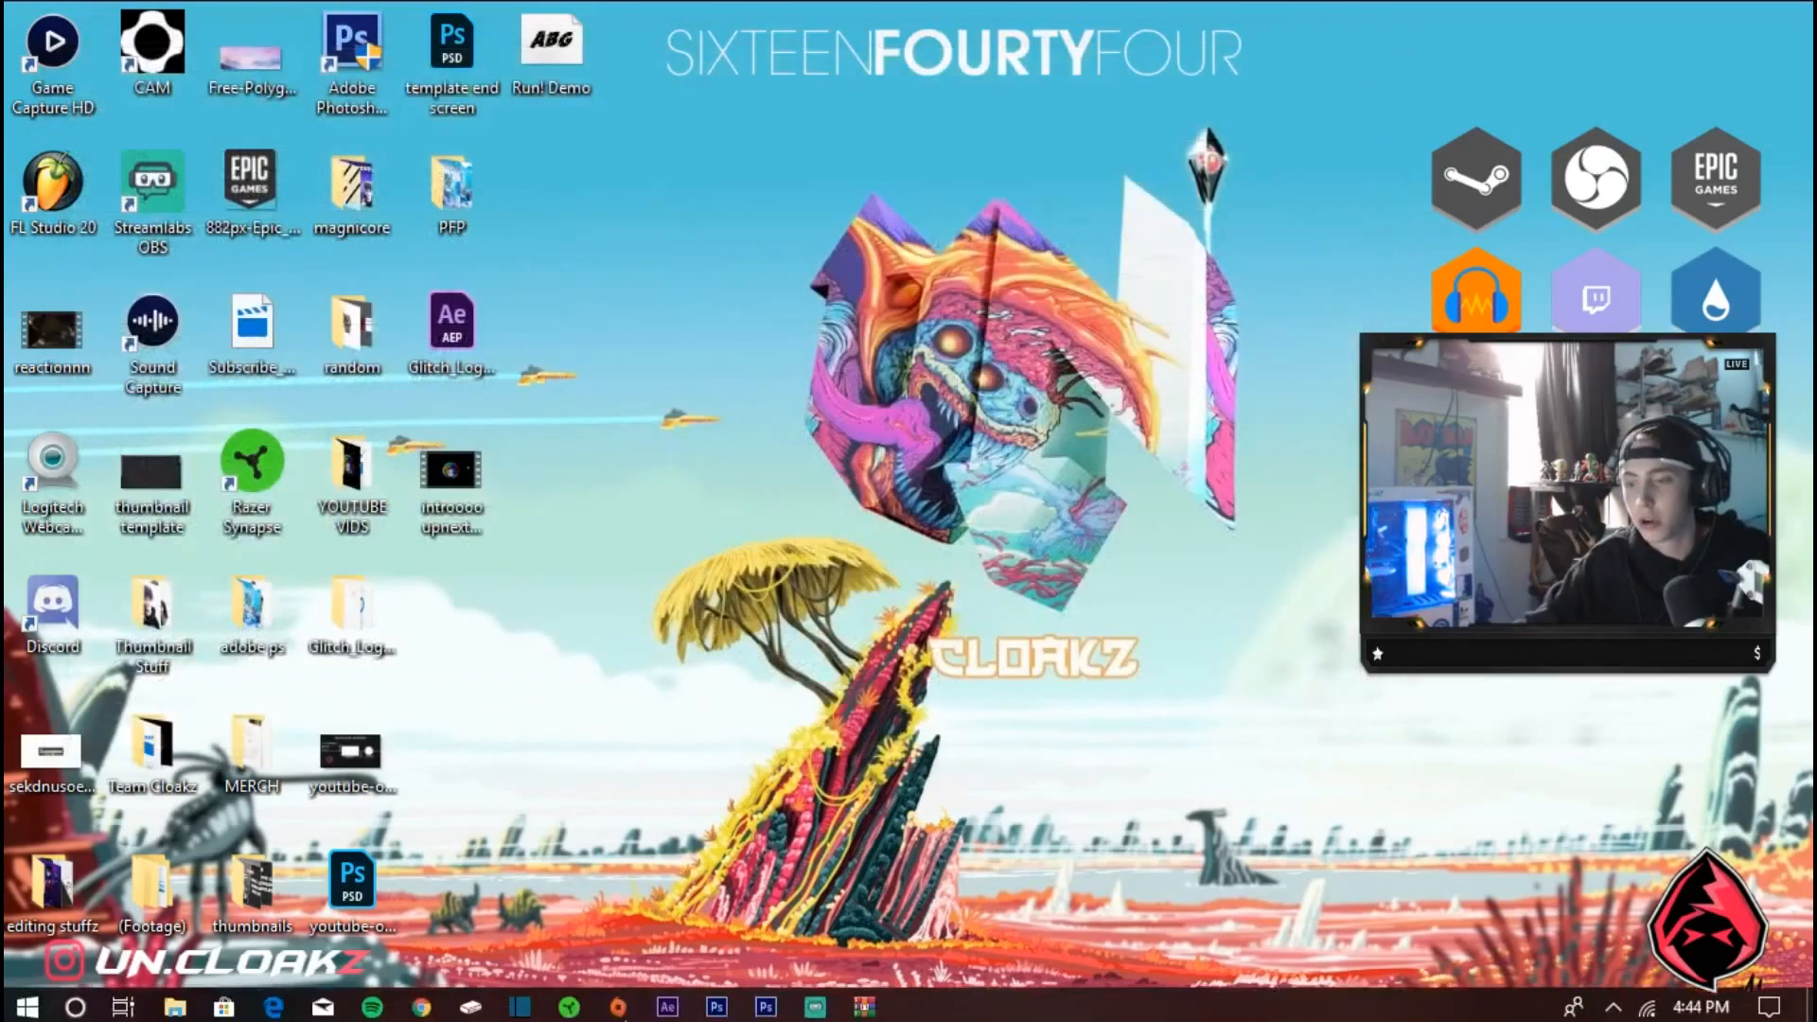
Switch back to Pixlr Editor and save the image as a PNG named background in the adobe ps folder
{"action": "left_click", "coordinate": [425, 1004]}
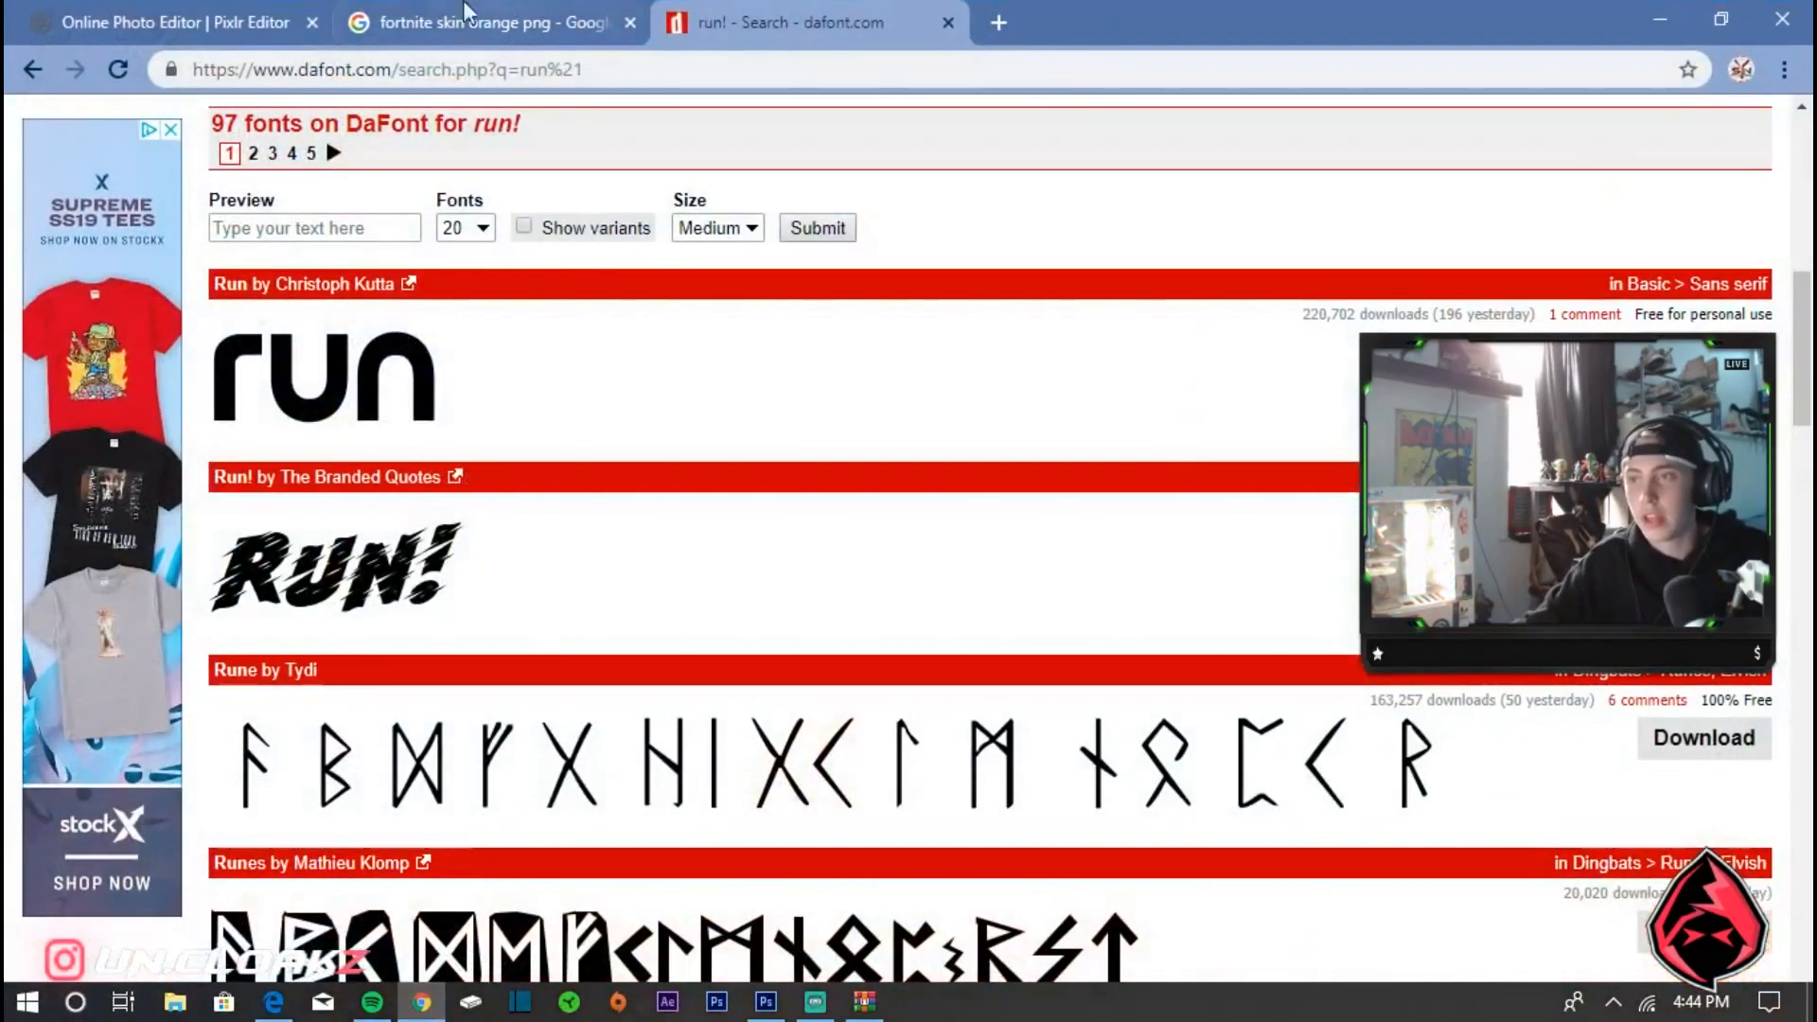
{"action": "left_click", "coordinate": [135, 16]}
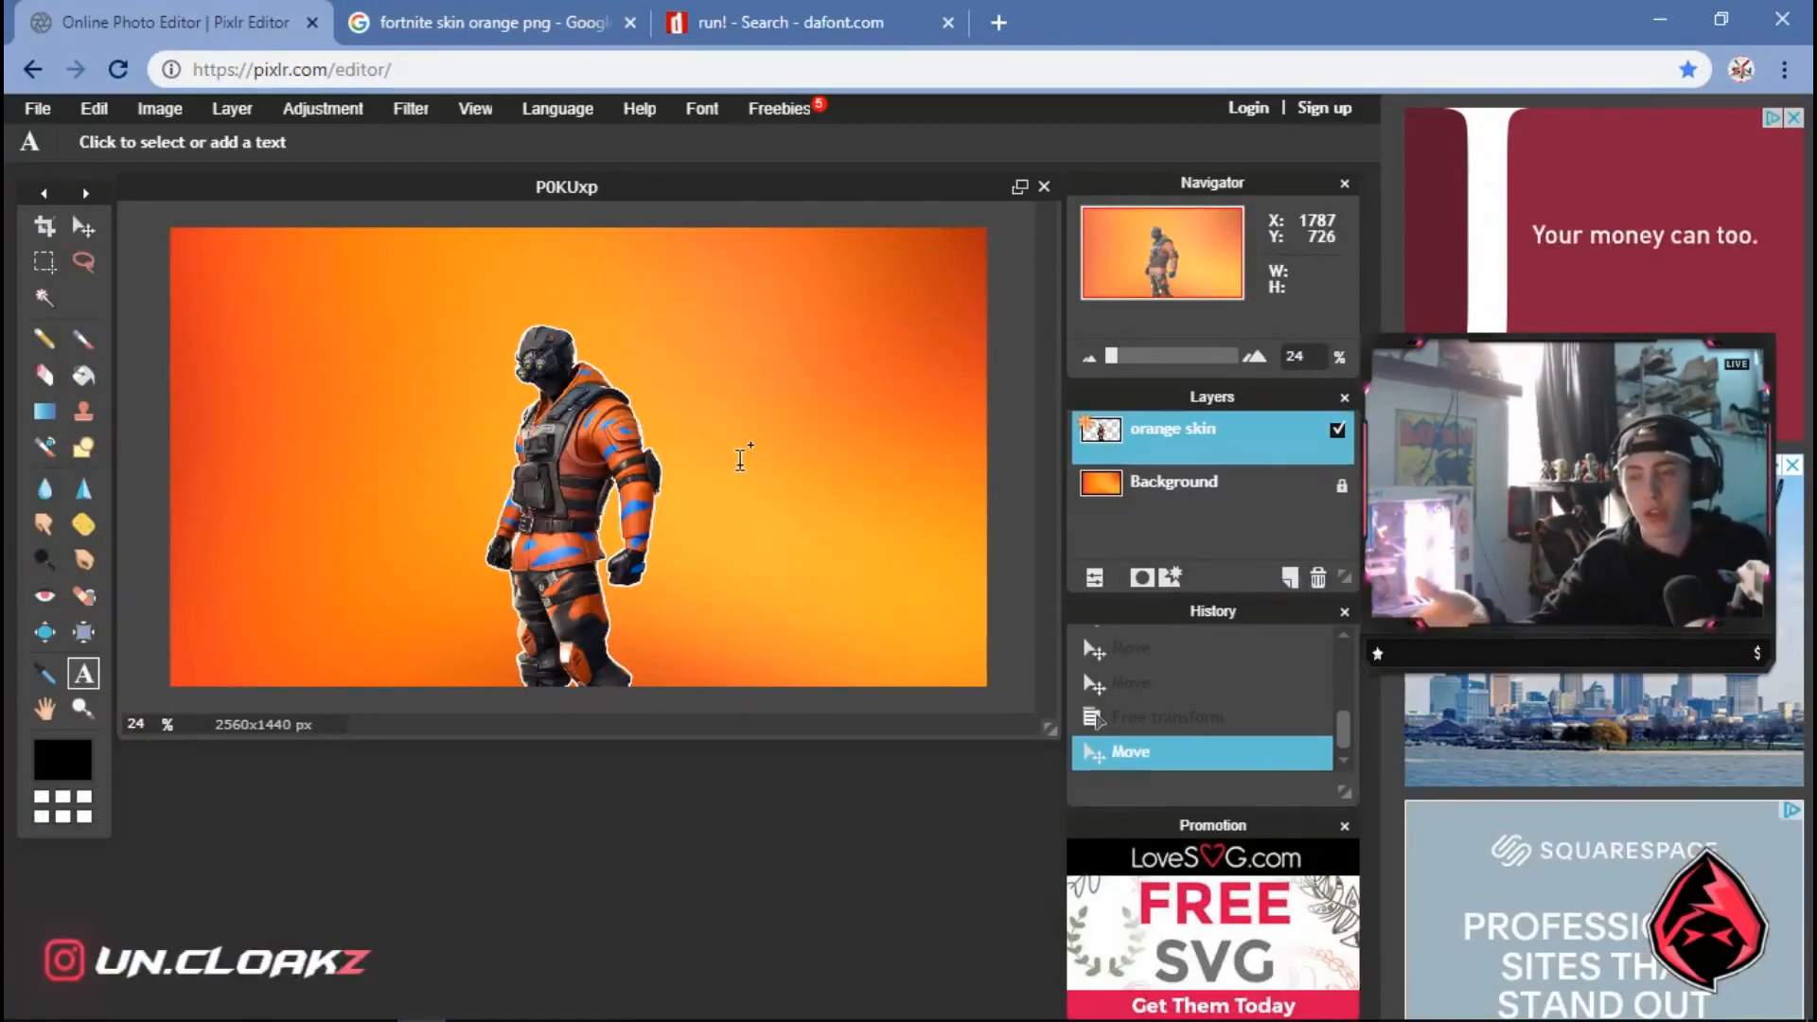
{"action": "left_click", "coordinate": [36, 110]}
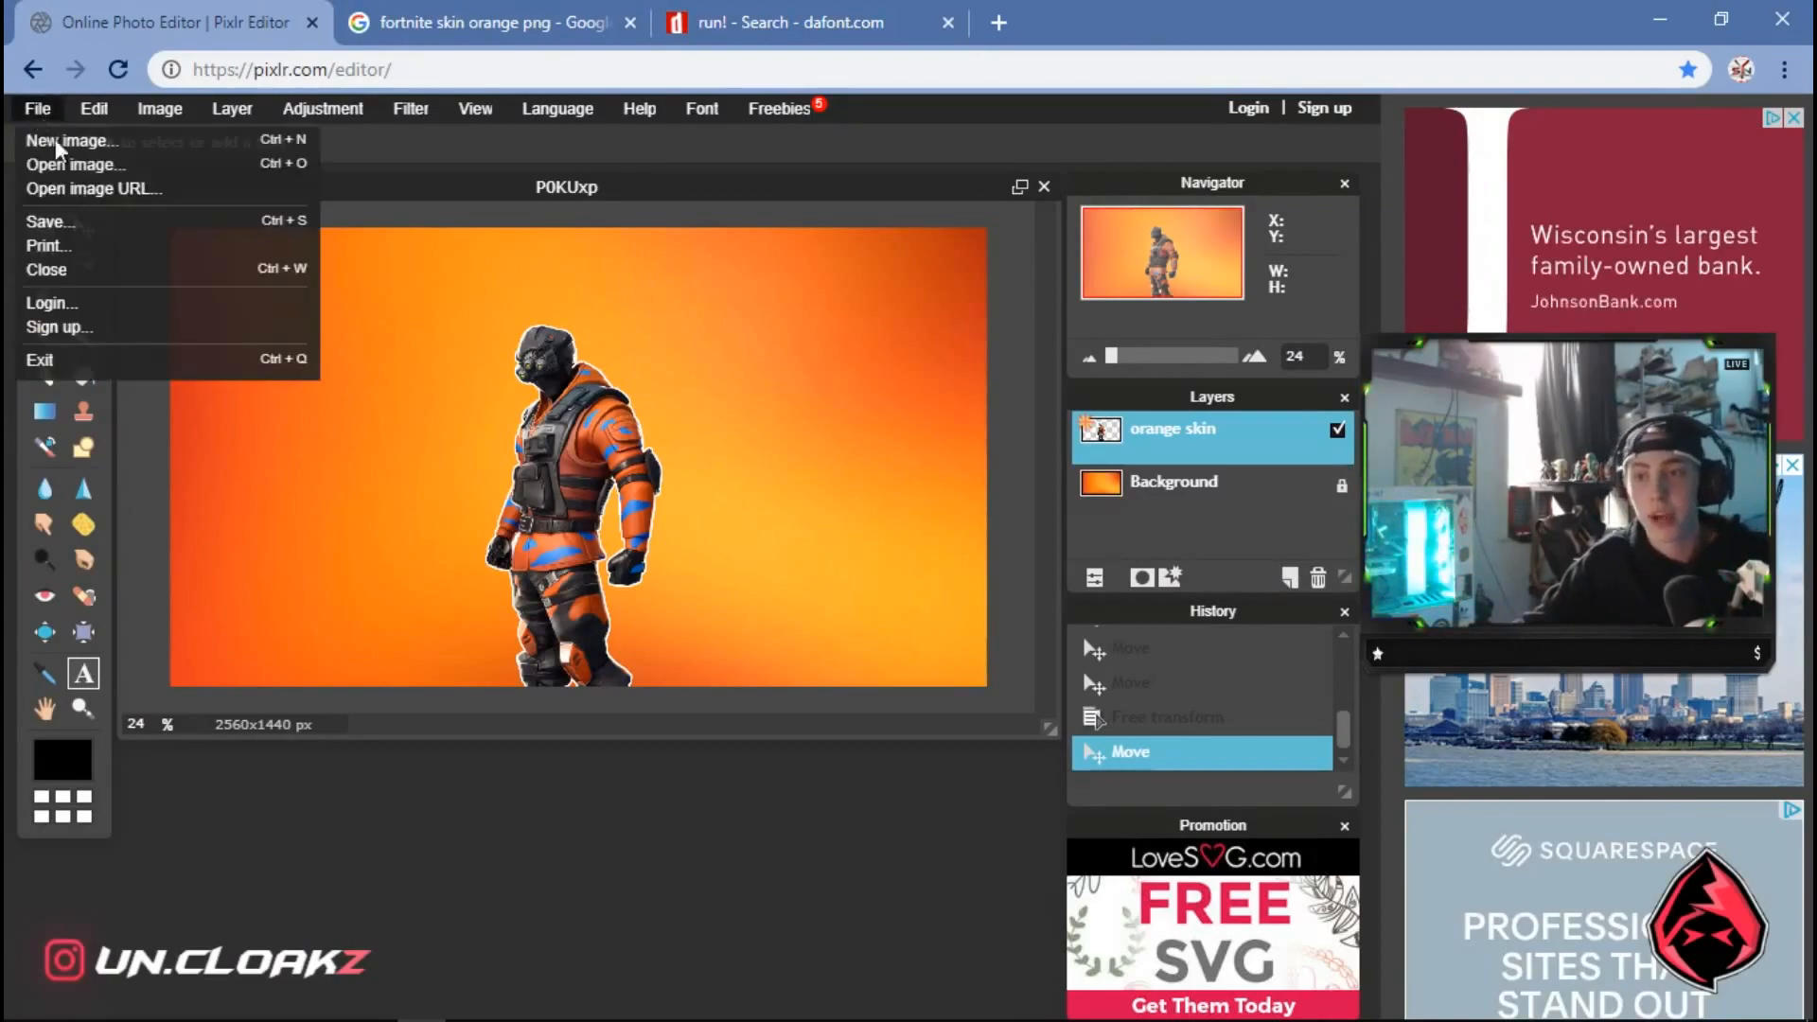
{"action": "left_click", "coordinate": [112, 220]}
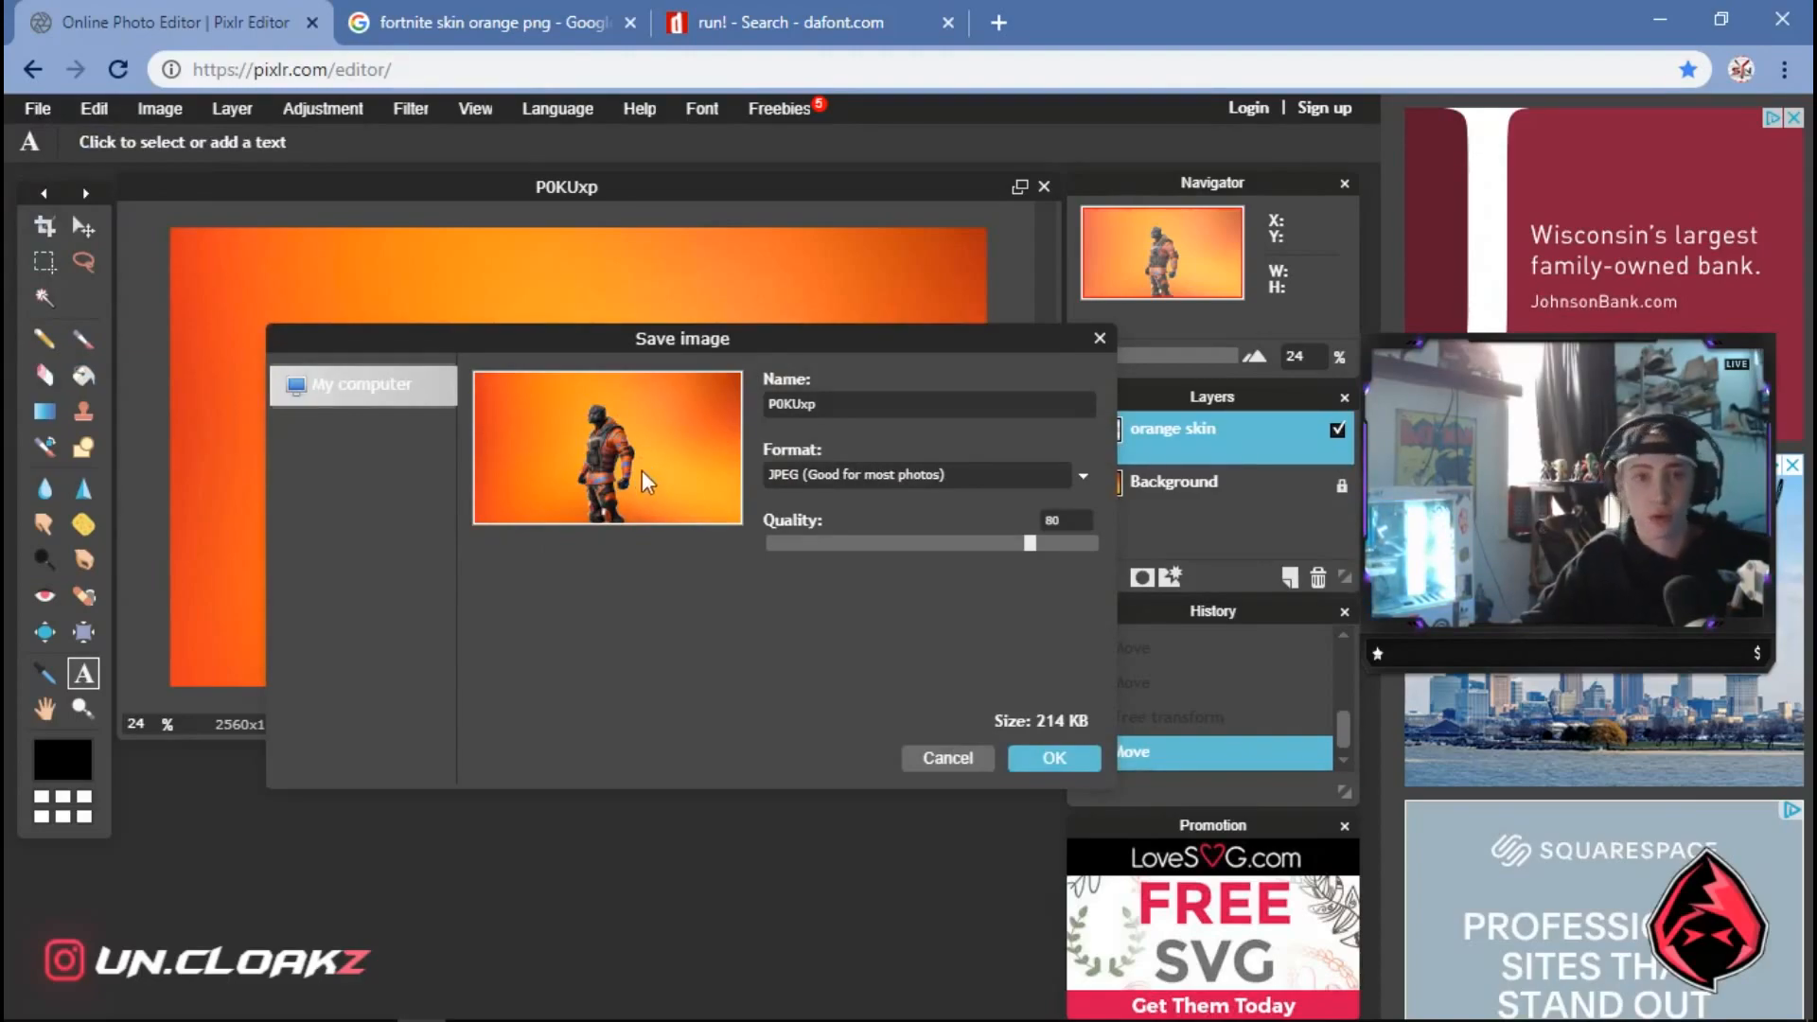
{"action": "left_click", "coordinate": [1005, 476]}
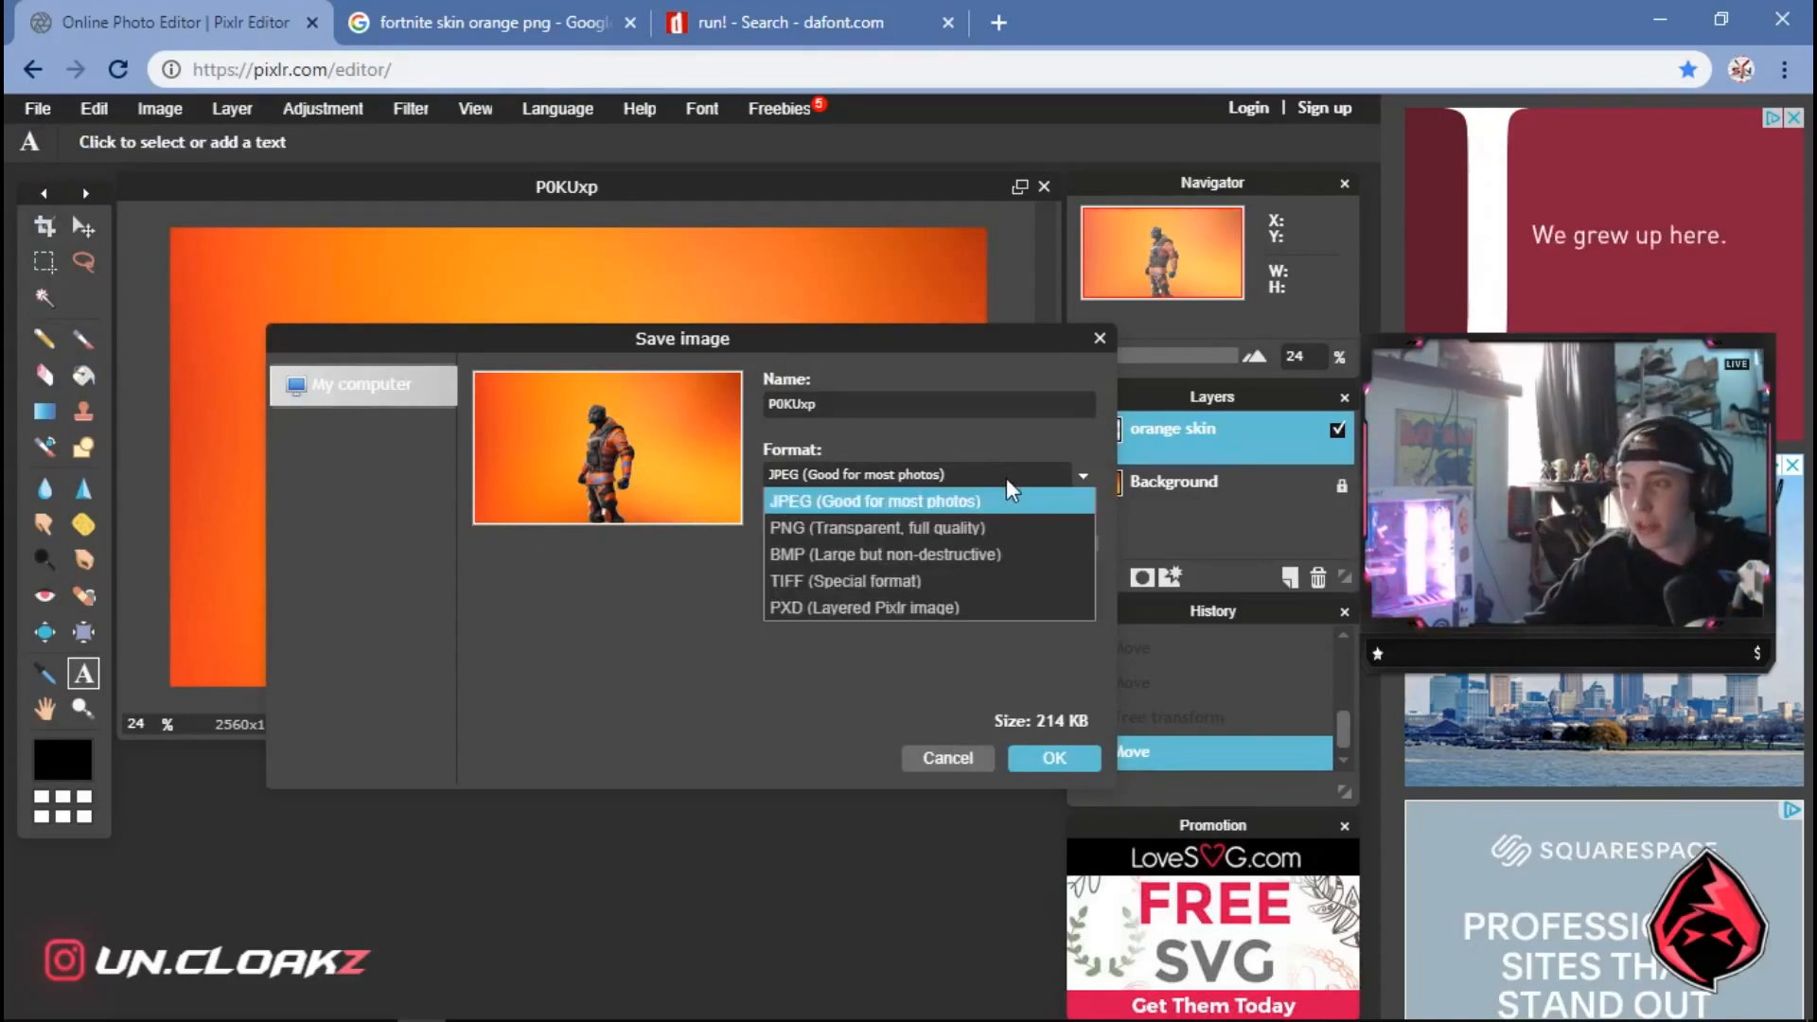
{"action": "left_click", "coordinate": [927, 531]}
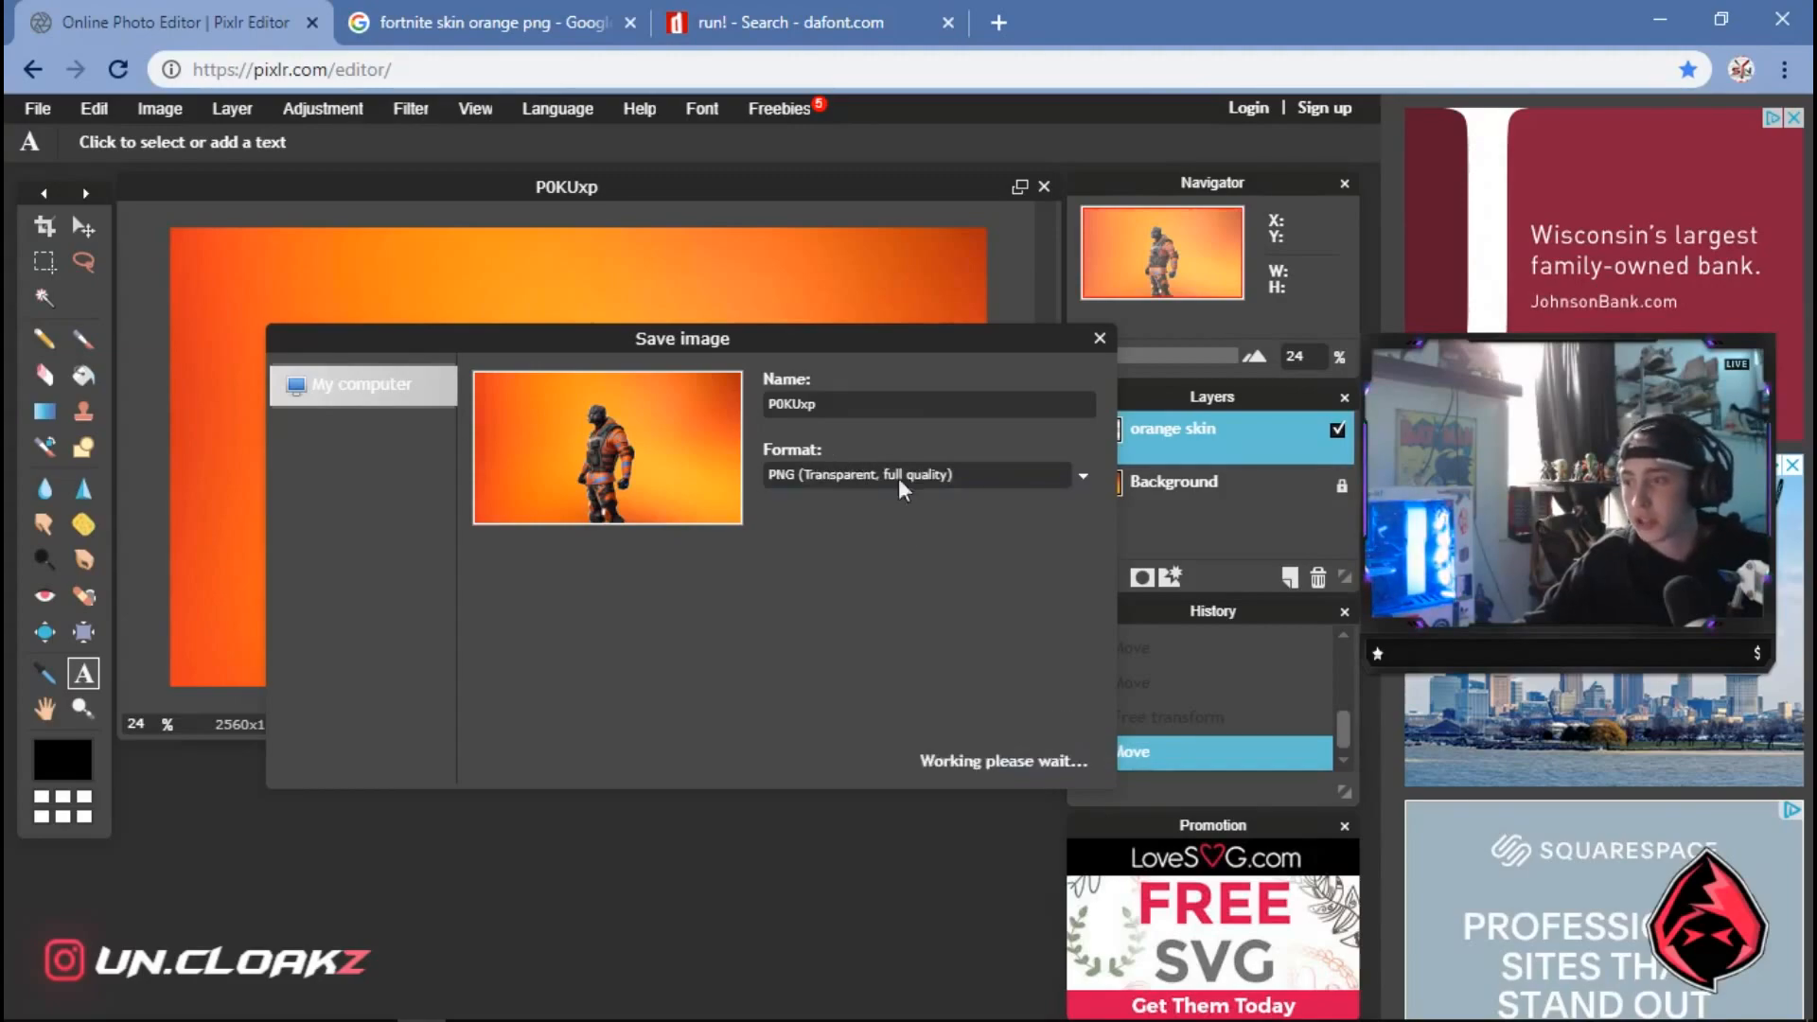
{"action": "left_click_drag", "start_coordinate": [862, 416], "coordinate": [690, 413]}
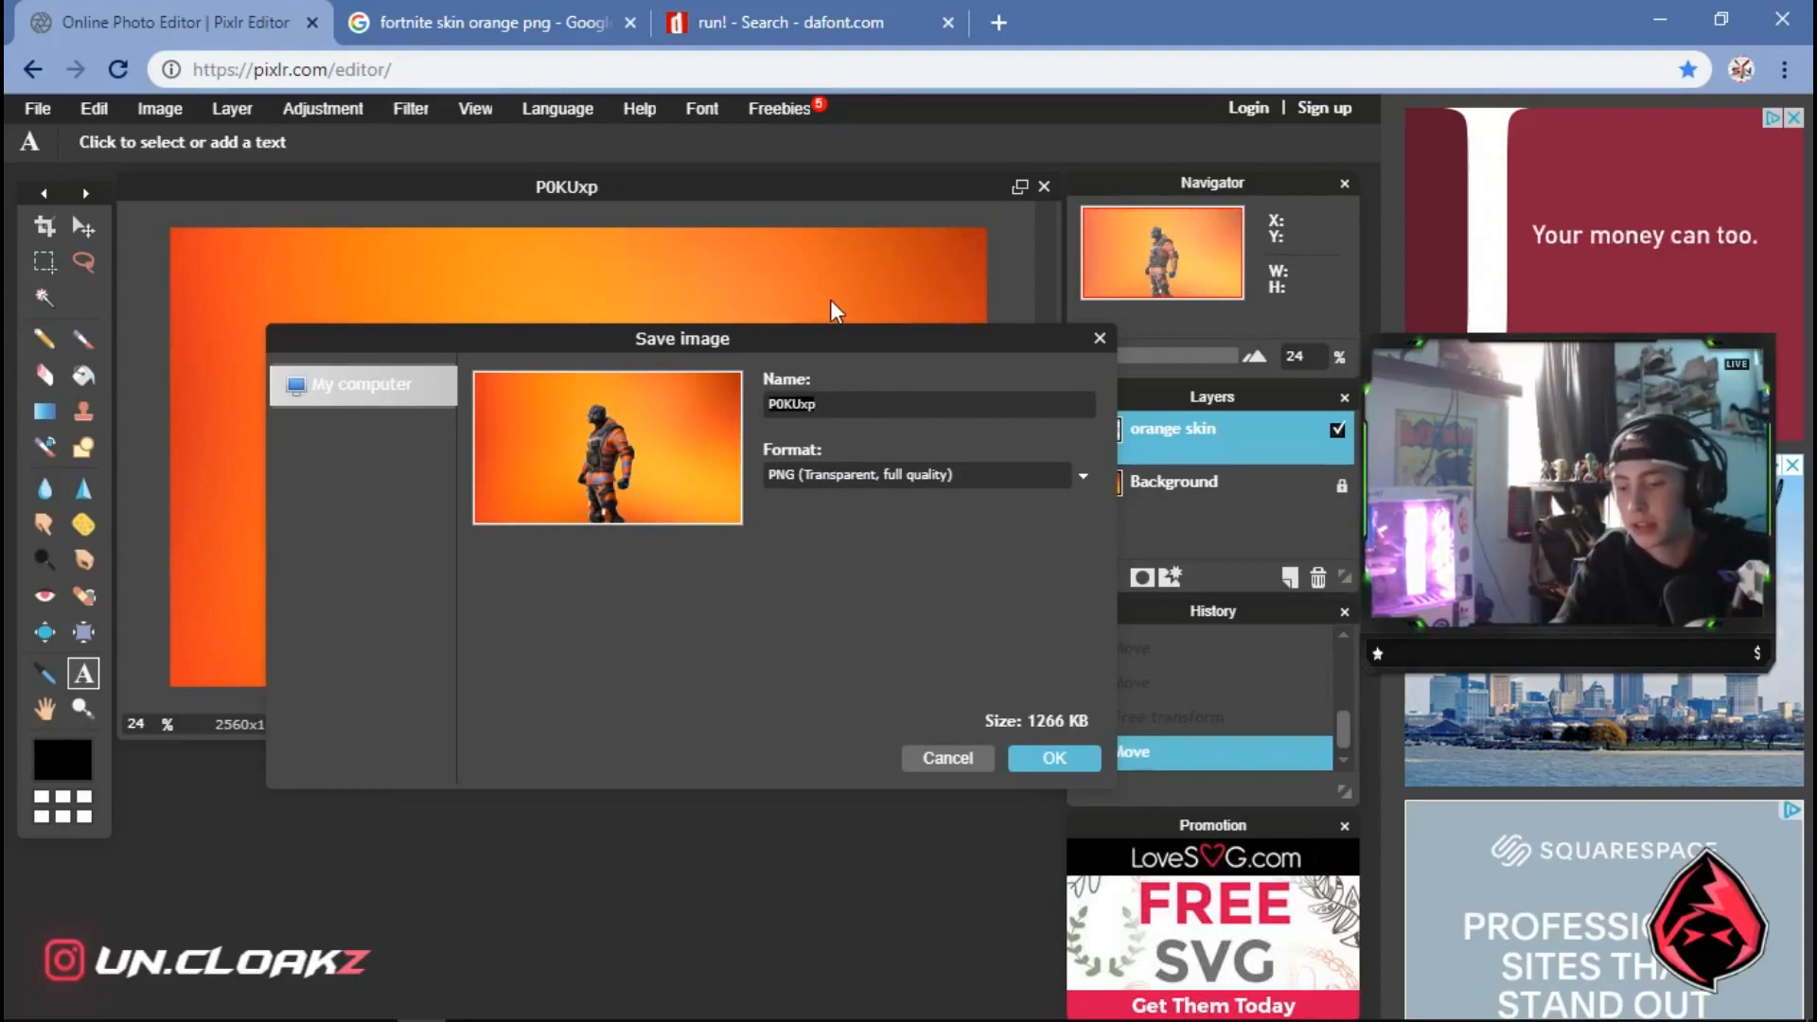
{"action": "type", "text": "background"}
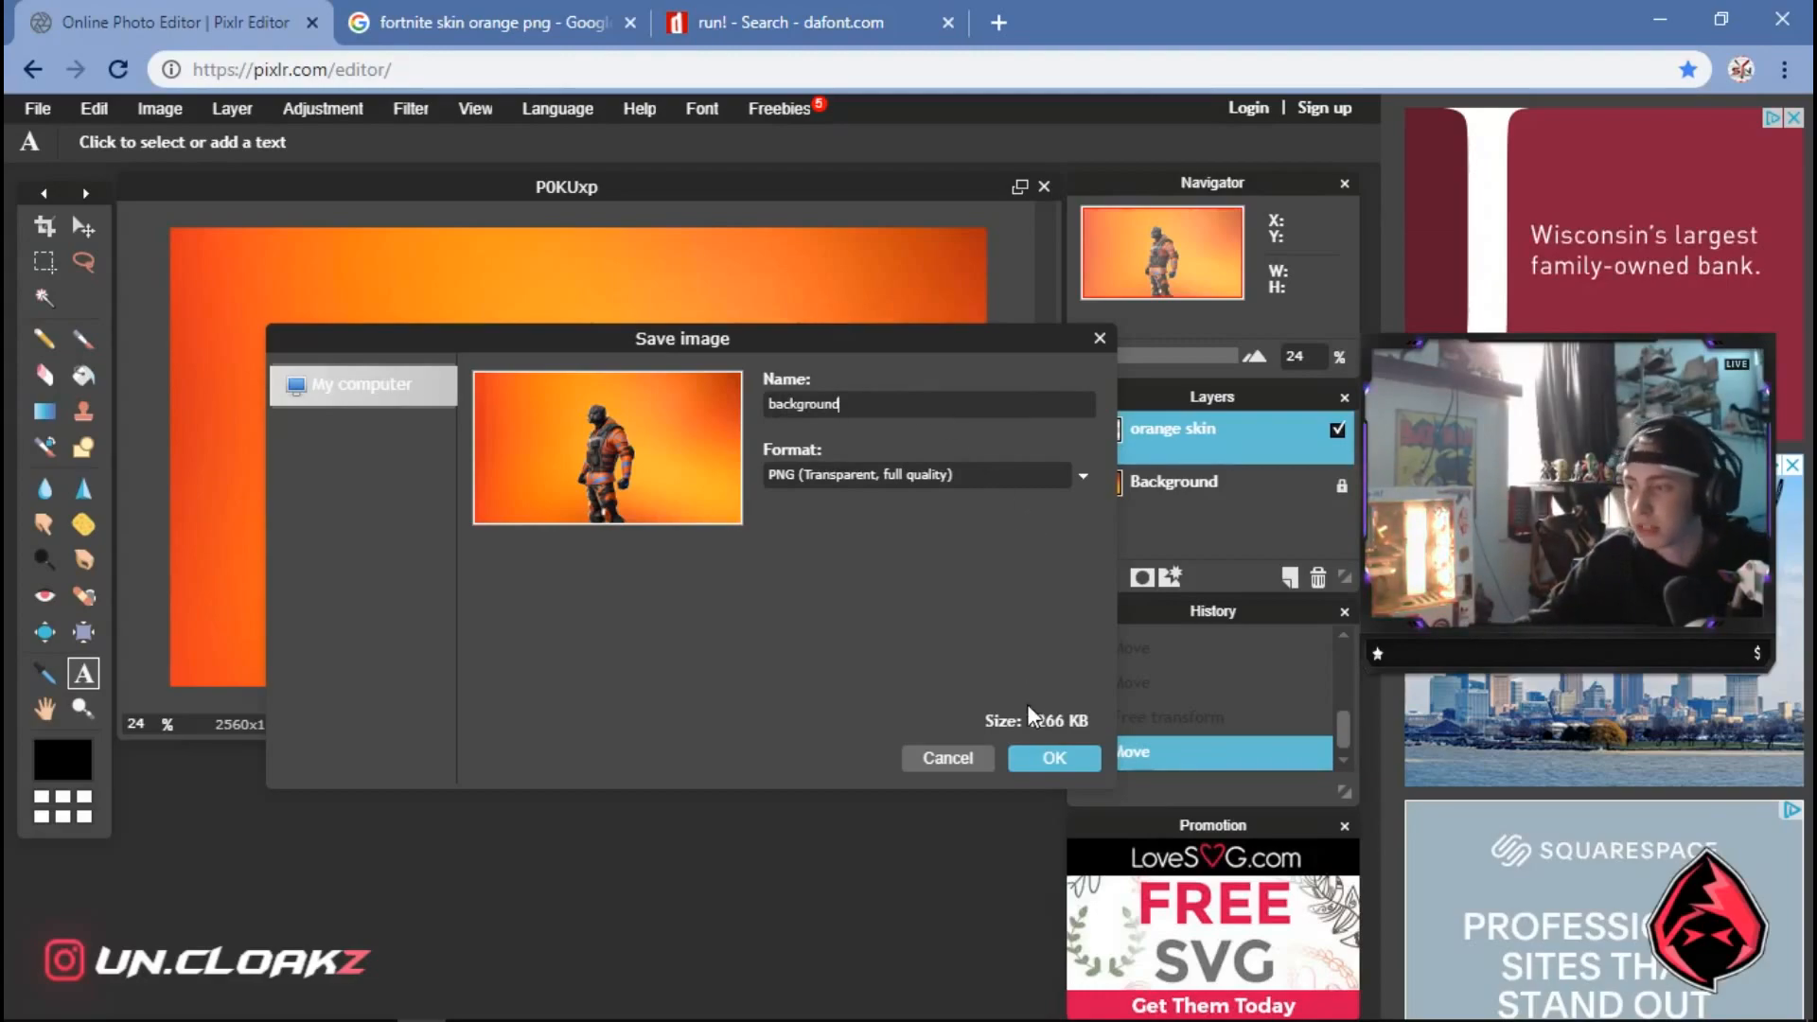
{"action": "left_click", "coordinate": [1045, 757]}
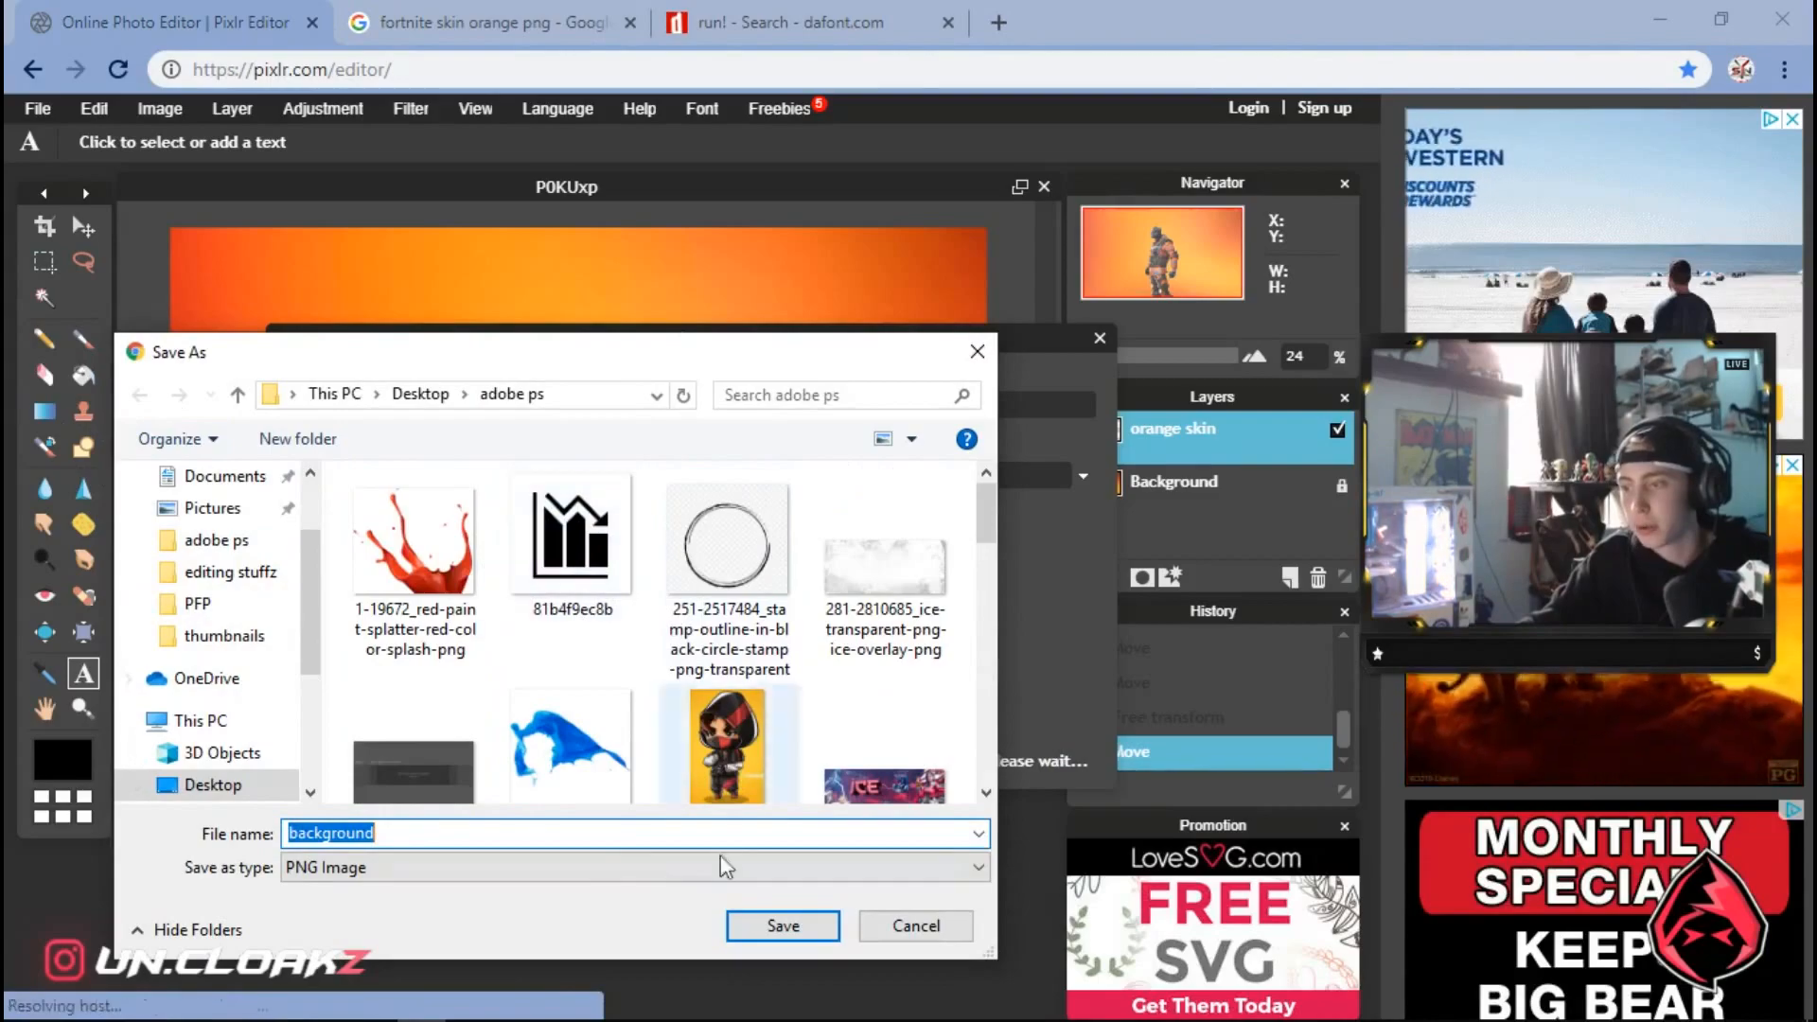
{"action": "key", "text": "Return"}
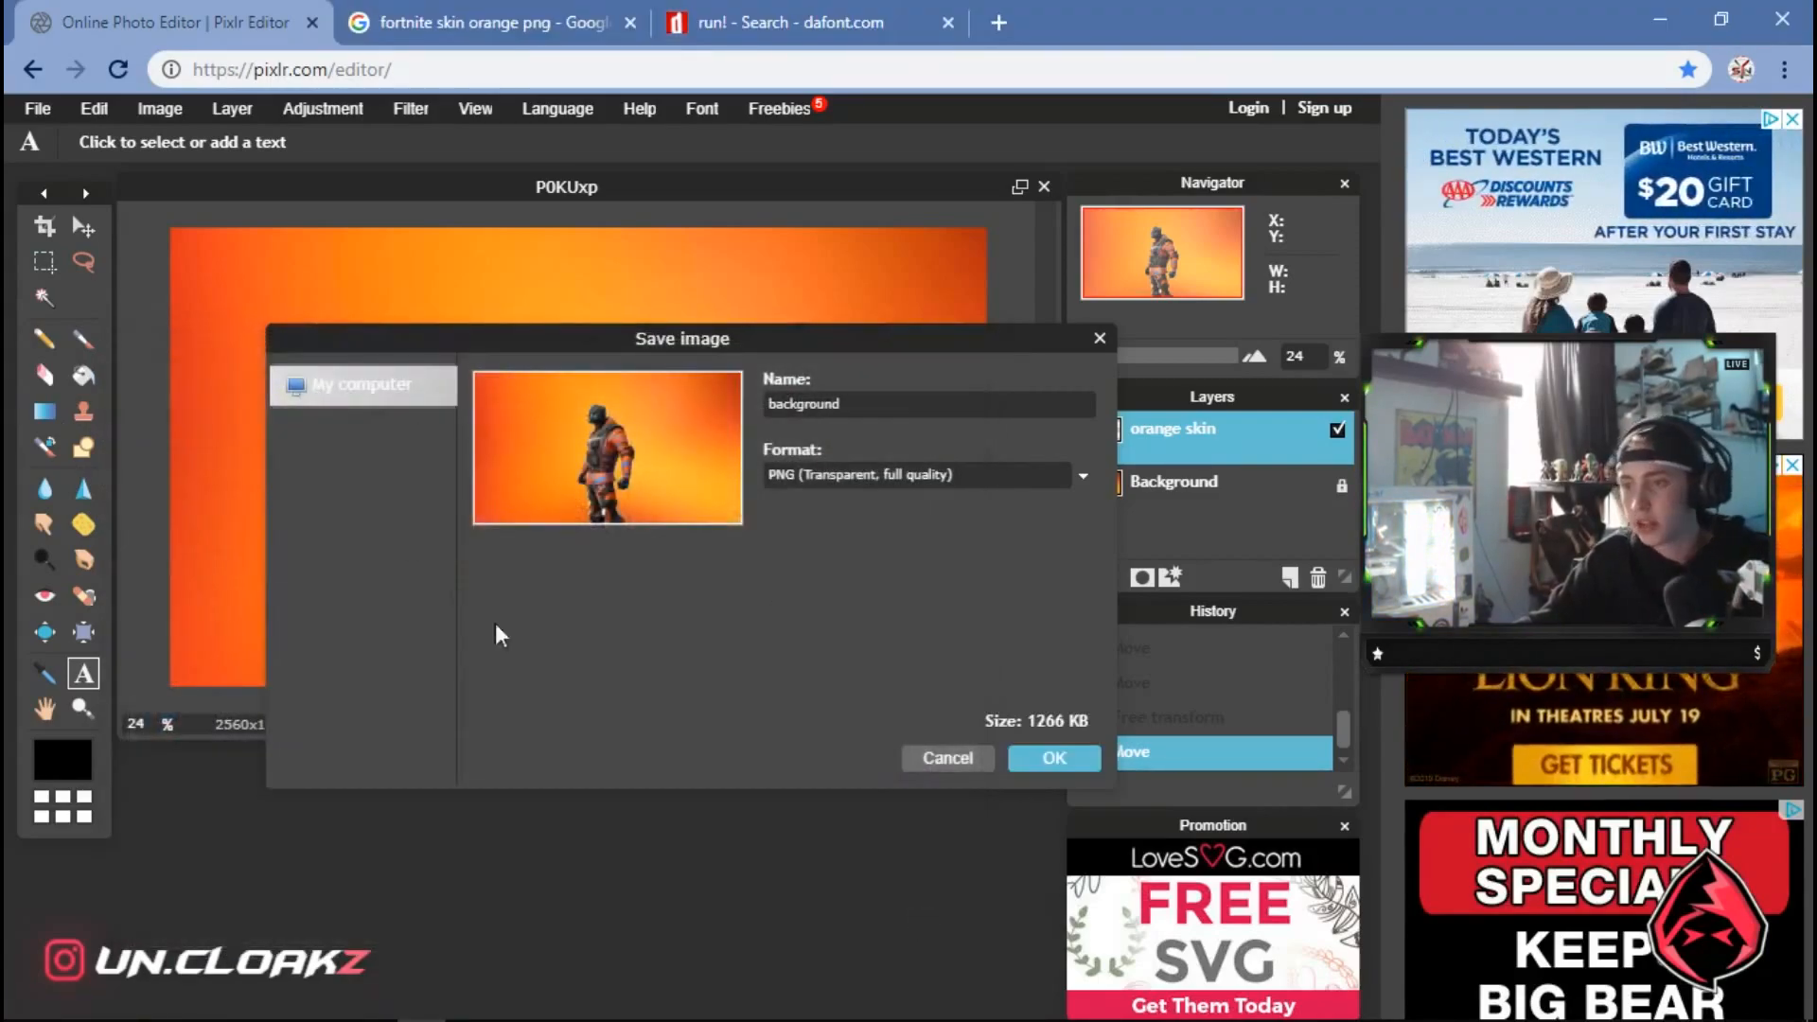
{"action": "left_click", "coordinate": [961, 764]}
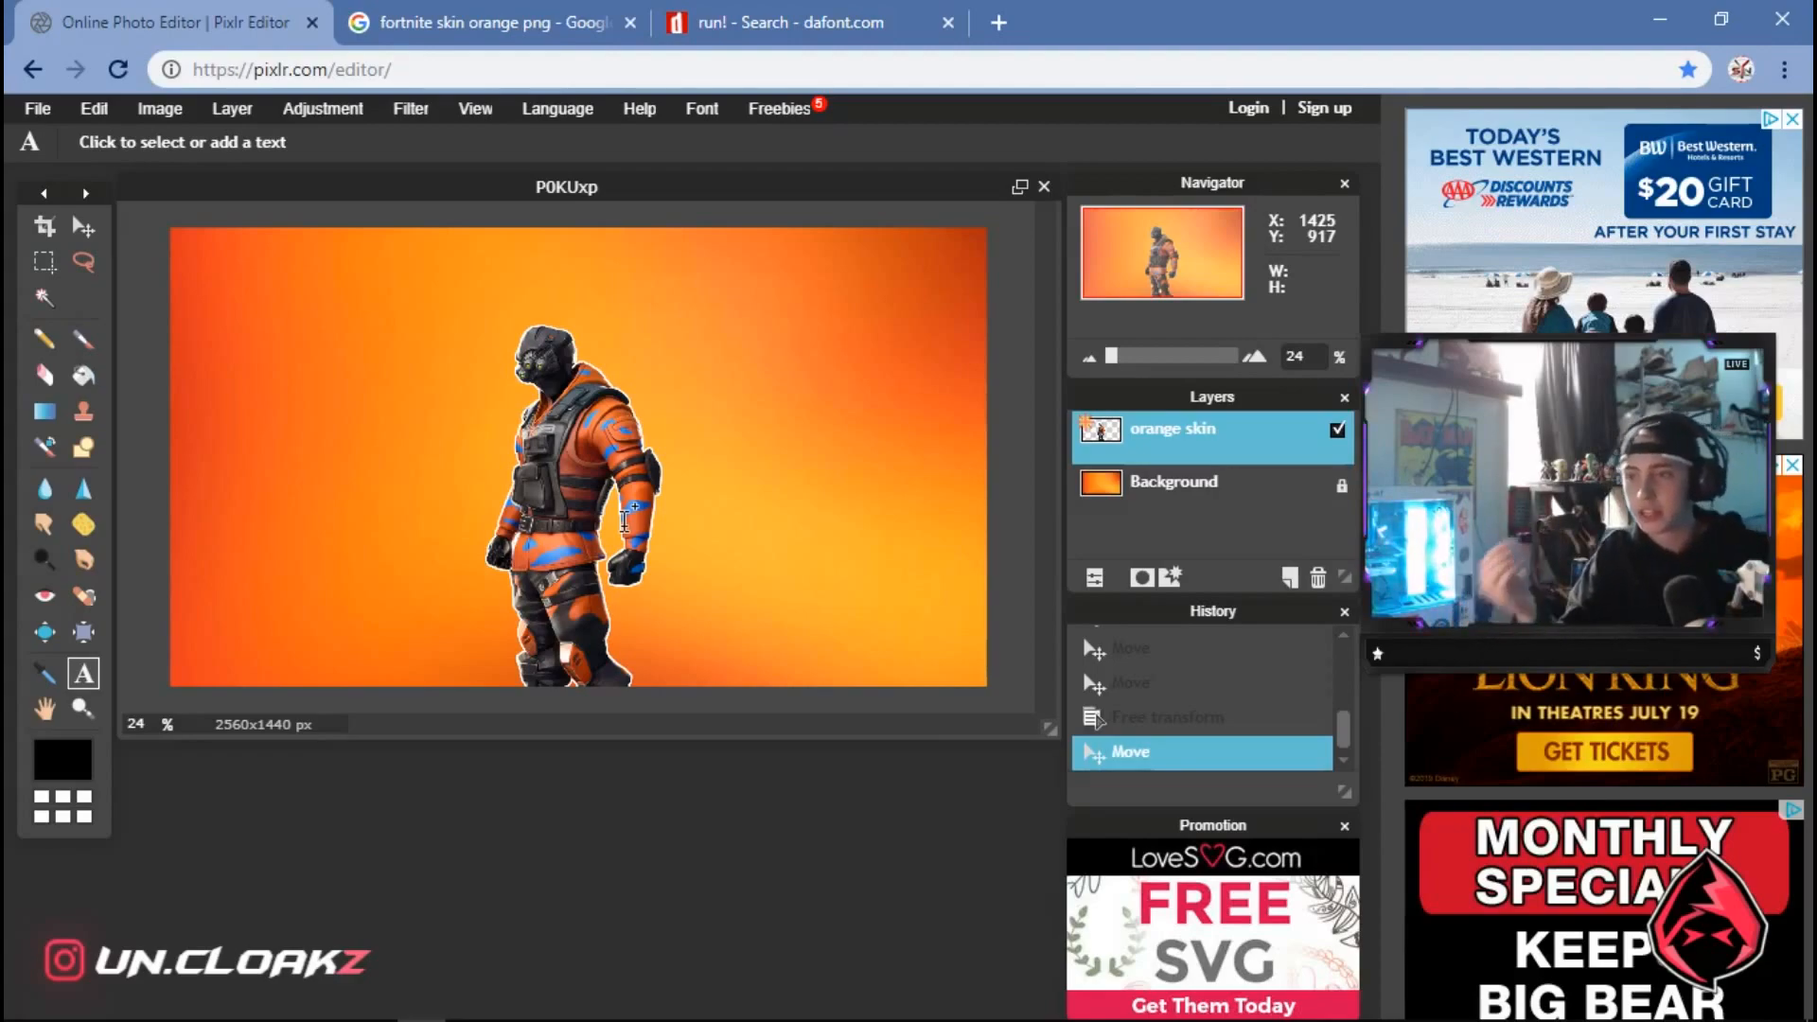
Add a text layer over the character reading UN.CLOAKZ in the Run! Demo font
{"action": "left_click", "coordinate": [496, 442]}
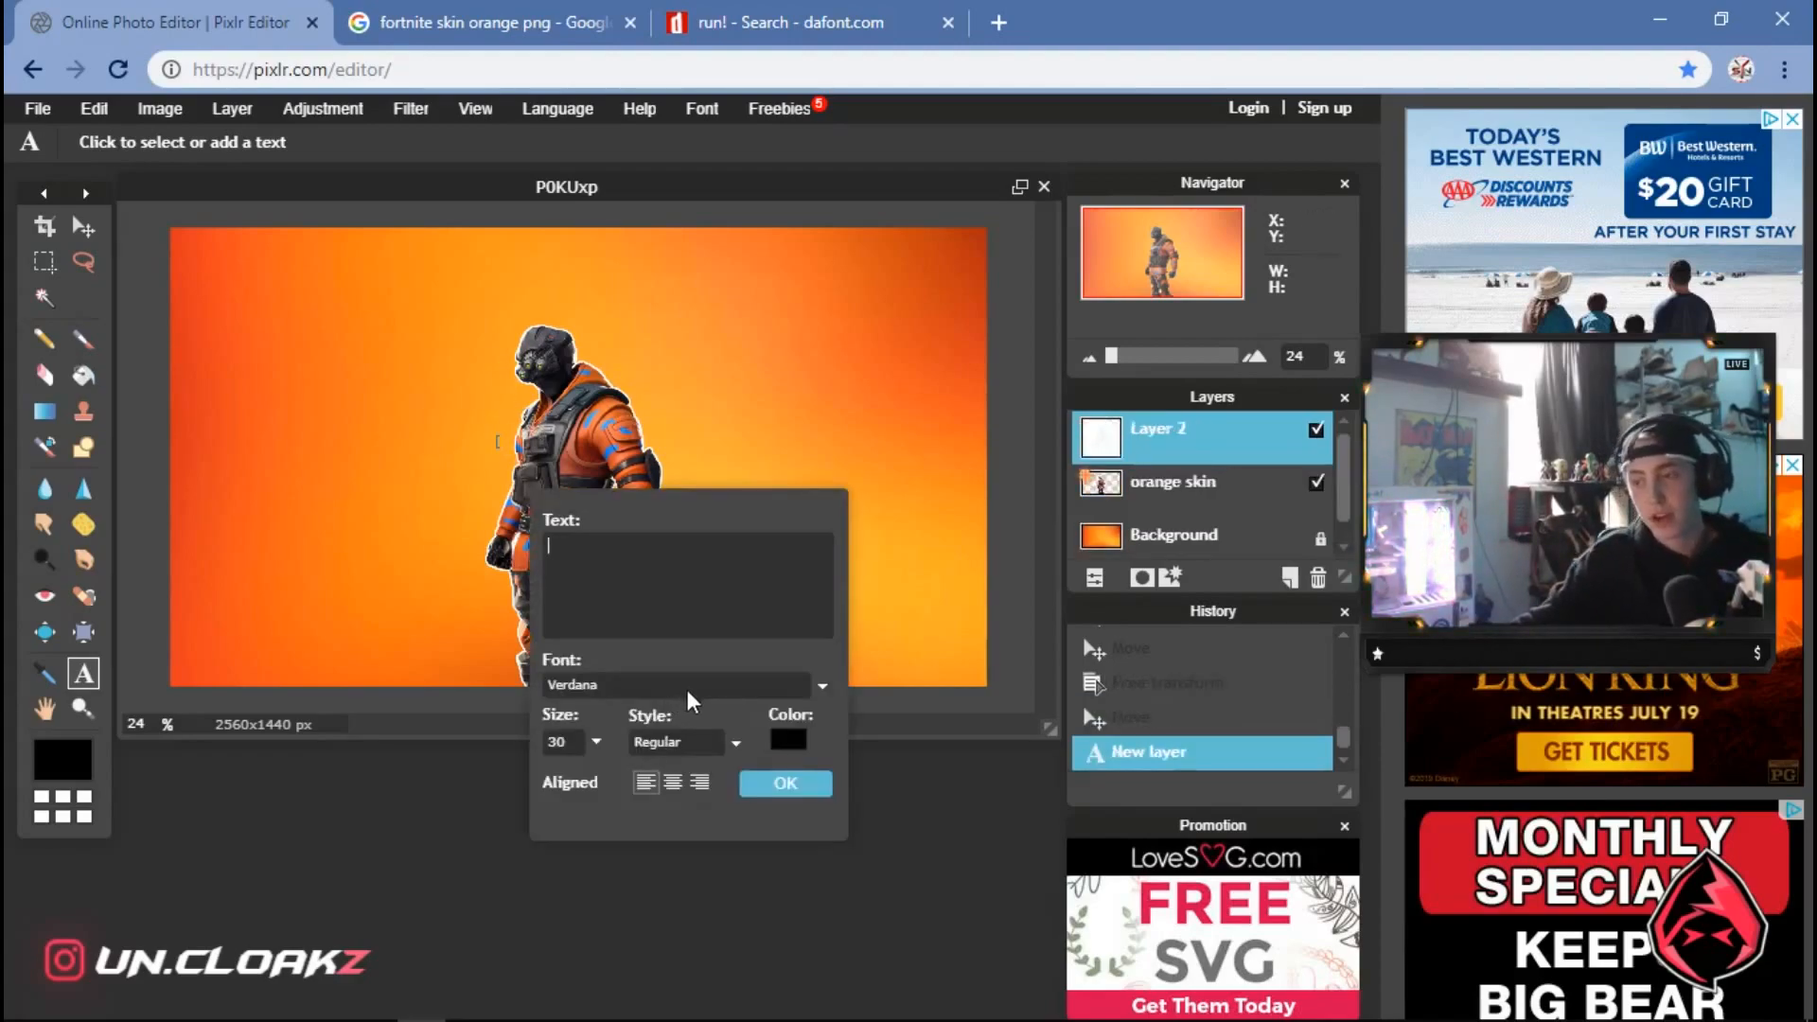
{"action": "left_click", "coordinate": [722, 683]}
{"action": "scroll", "coordinate": [704, 770], "scroll_direction": "down", "scroll_amount": 5}
{"action": "scroll", "coordinate": [700, 771], "scroll_direction": "down", "scroll_amount": 20}
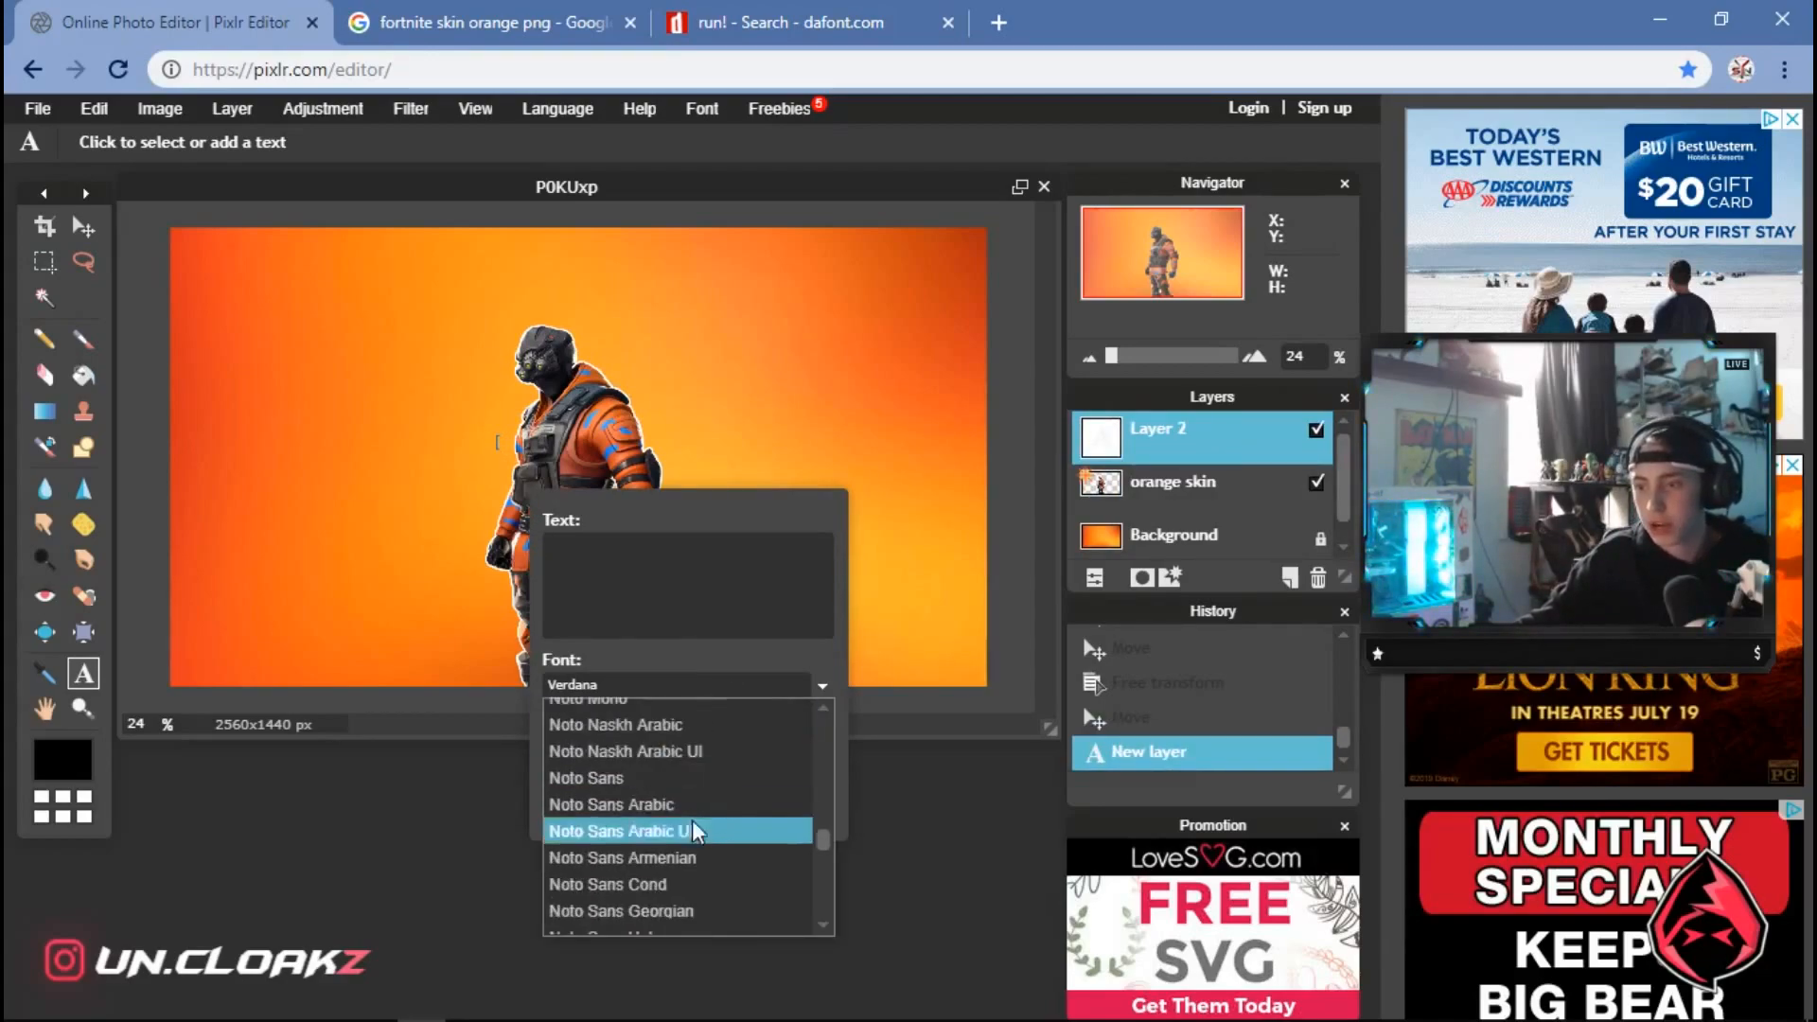
{"action": "scroll", "coordinate": [683, 812], "scroll_direction": "up", "scroll_amount": 5}
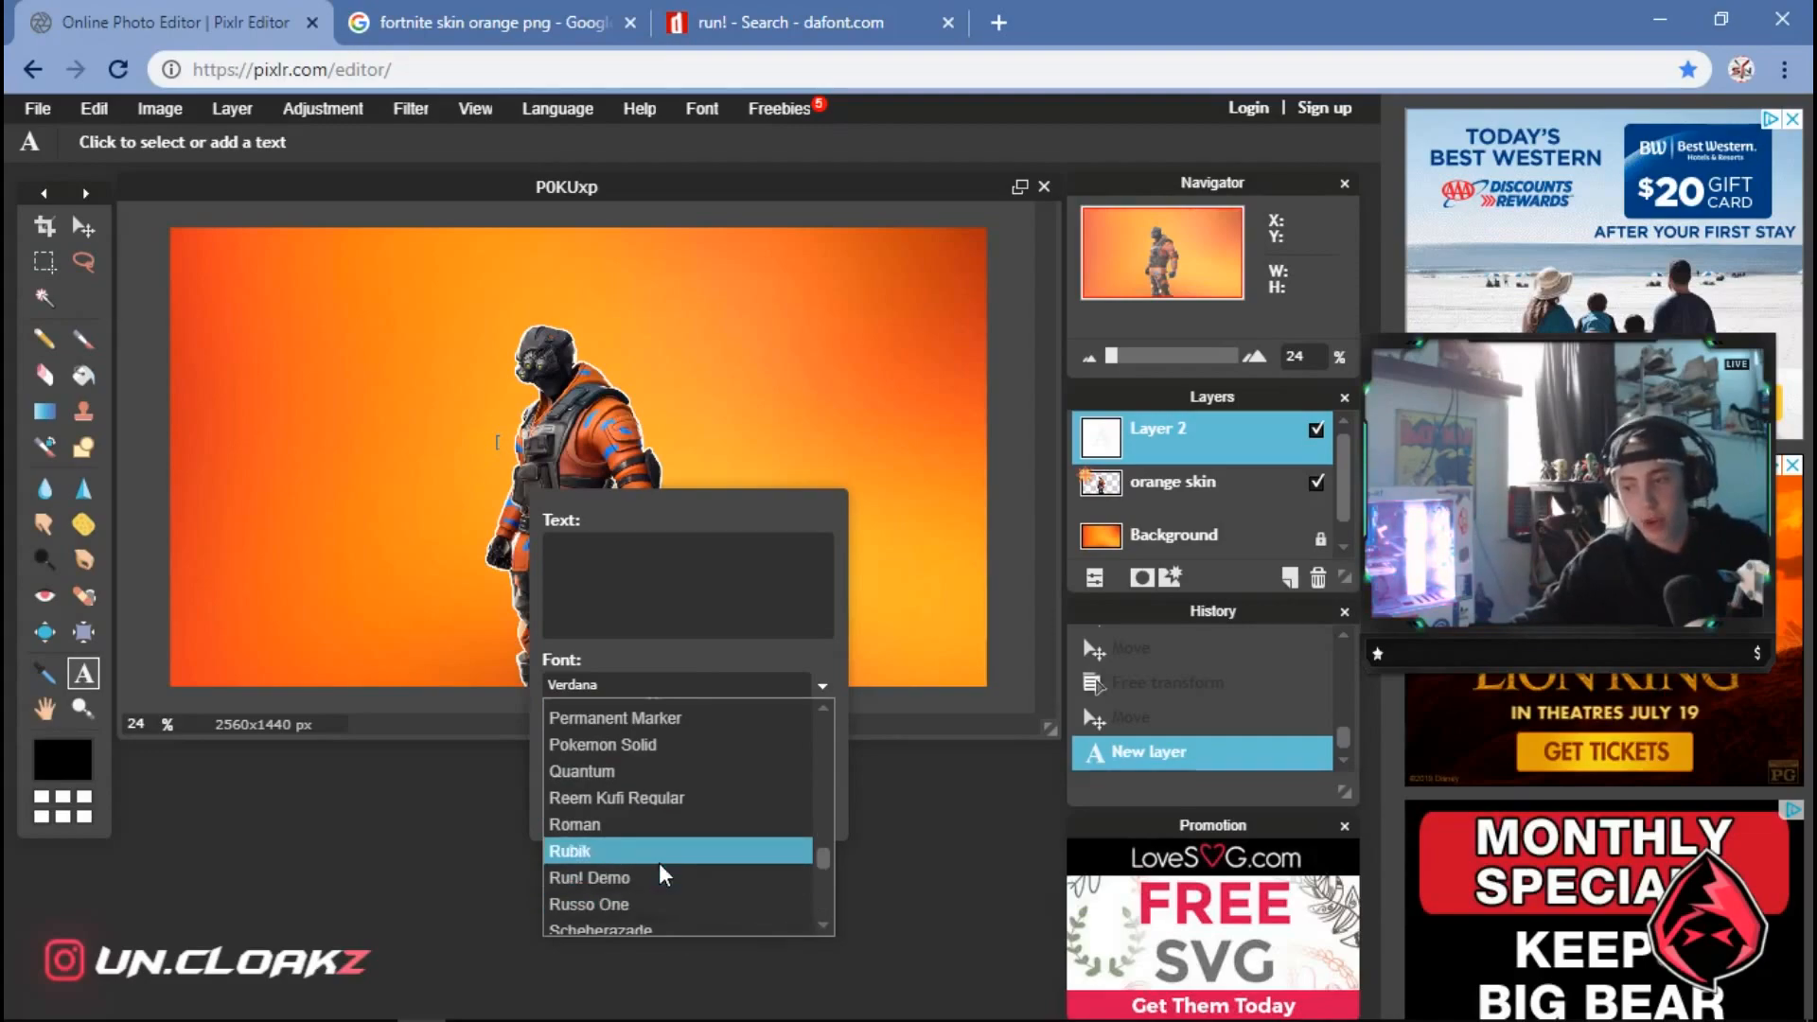
{"action": "left_click", "coordinate": [657, 878]}
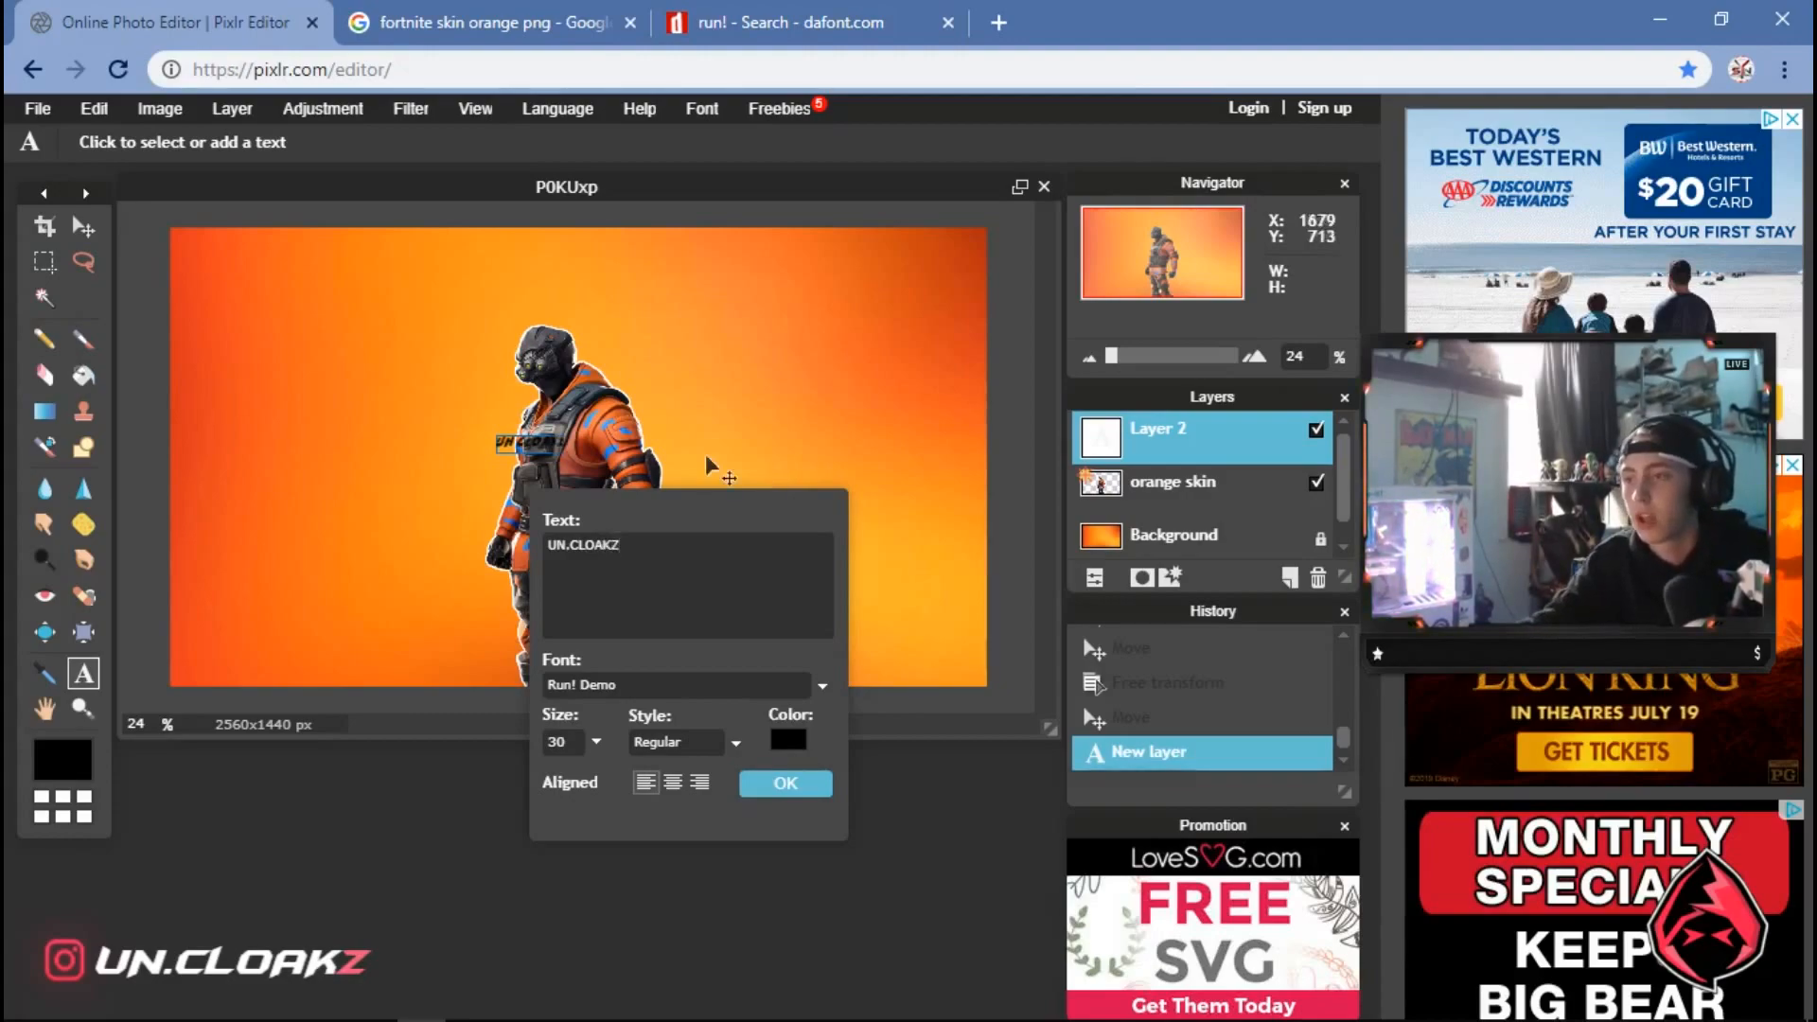
Set the UN.CLOAKZ text's style to Bold/Italic and its size to 94
{"action": "left_click", "coordinate": [711, 741]}
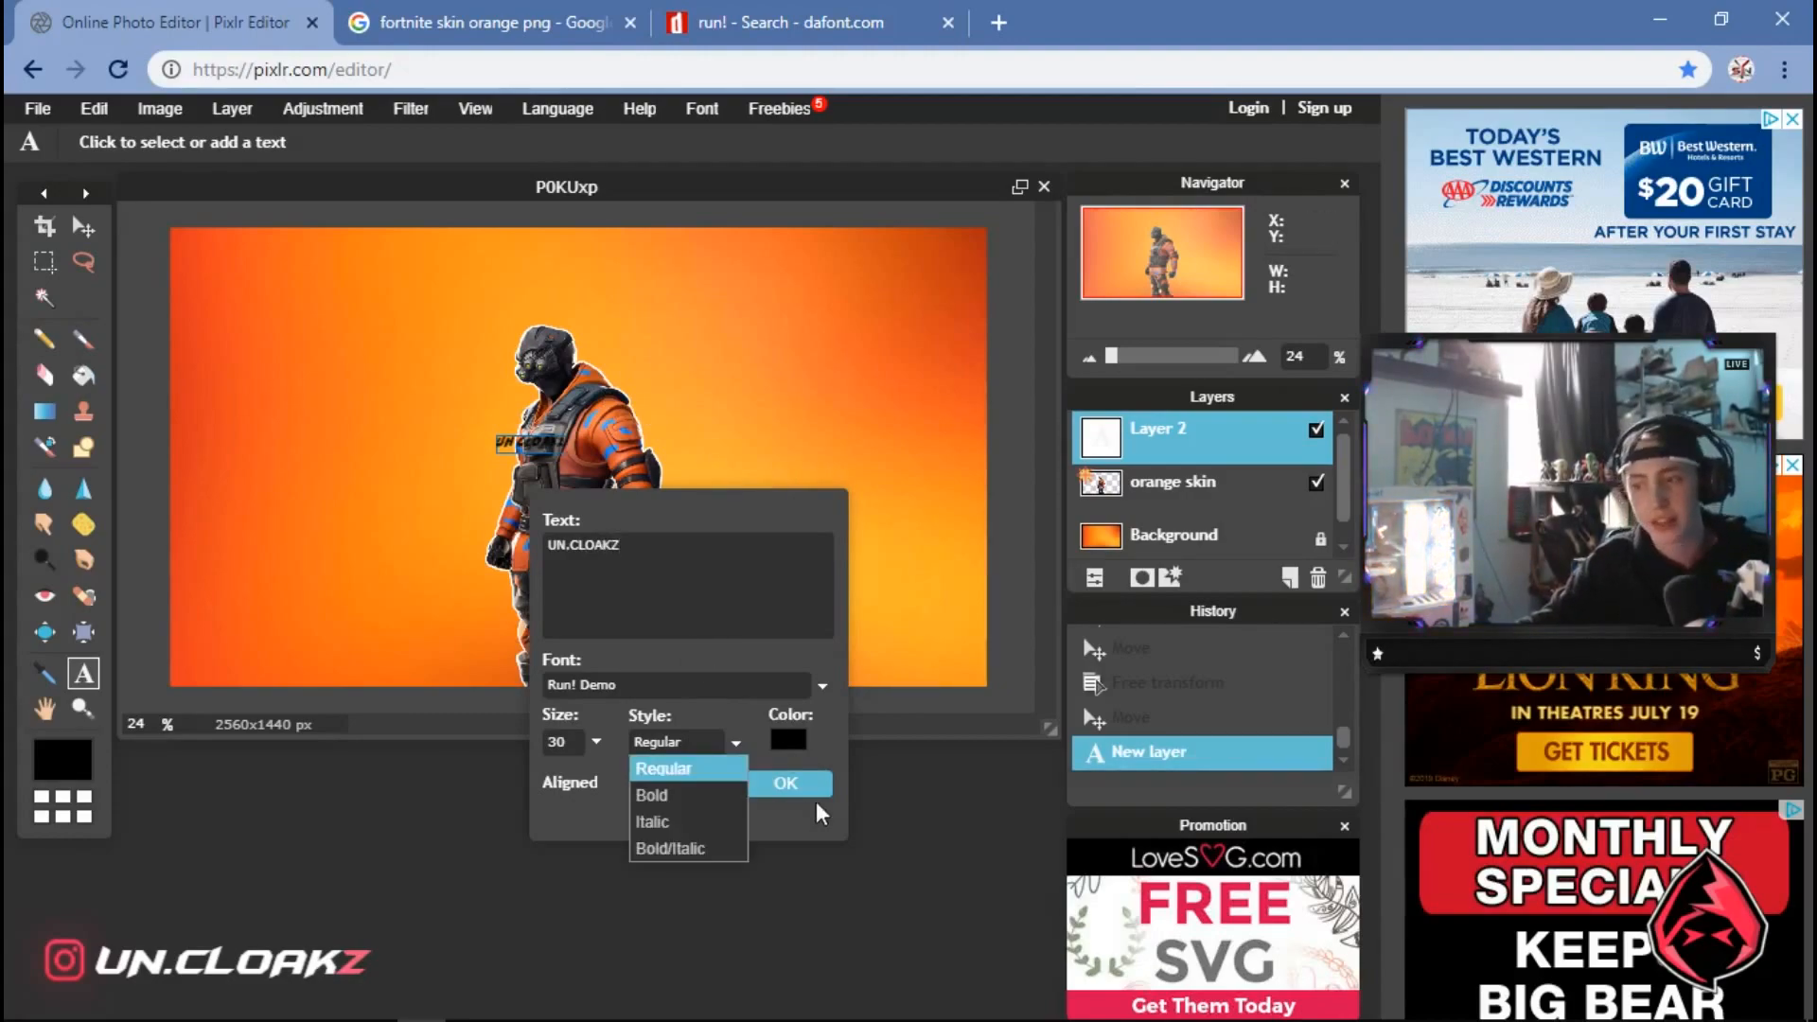
{"action": "left_click", "coordinate": [702, 845]}
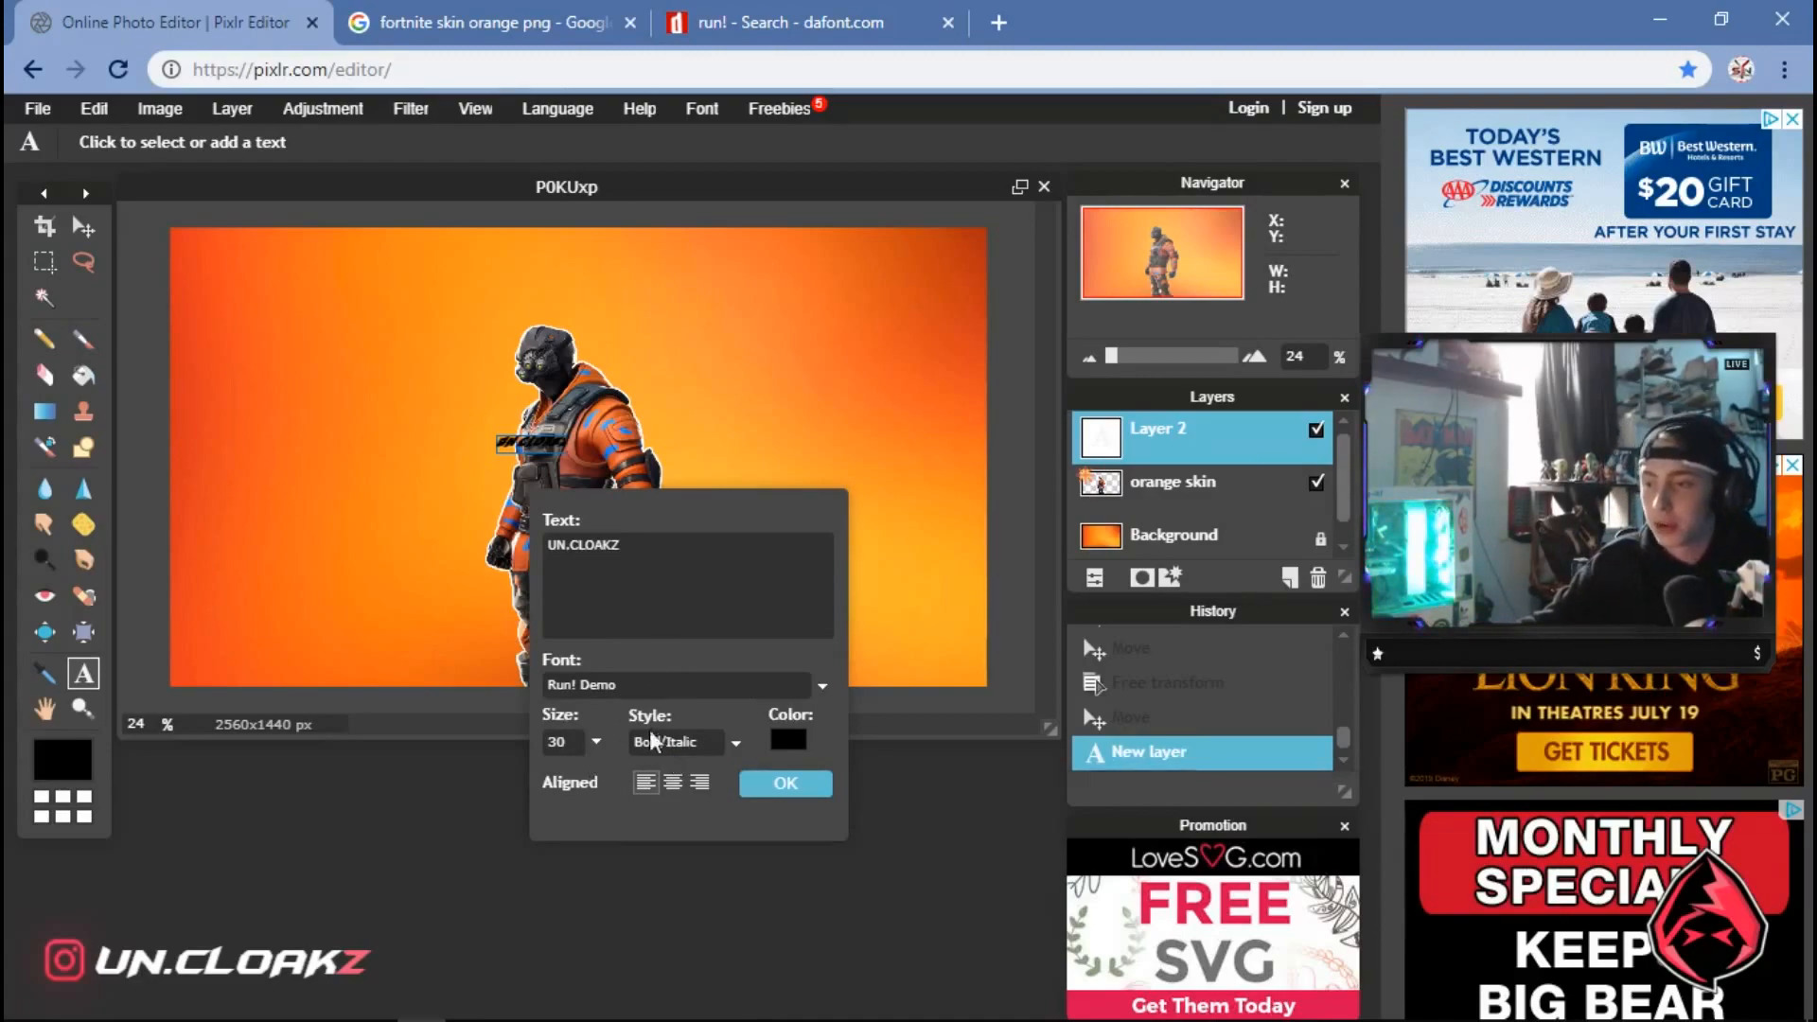
{"action": "left_click", "coordinate": [594, 741]}
{"action": "left_click_drag", "start_coordinate": [471, 777], "coordinate": [481, 769]}
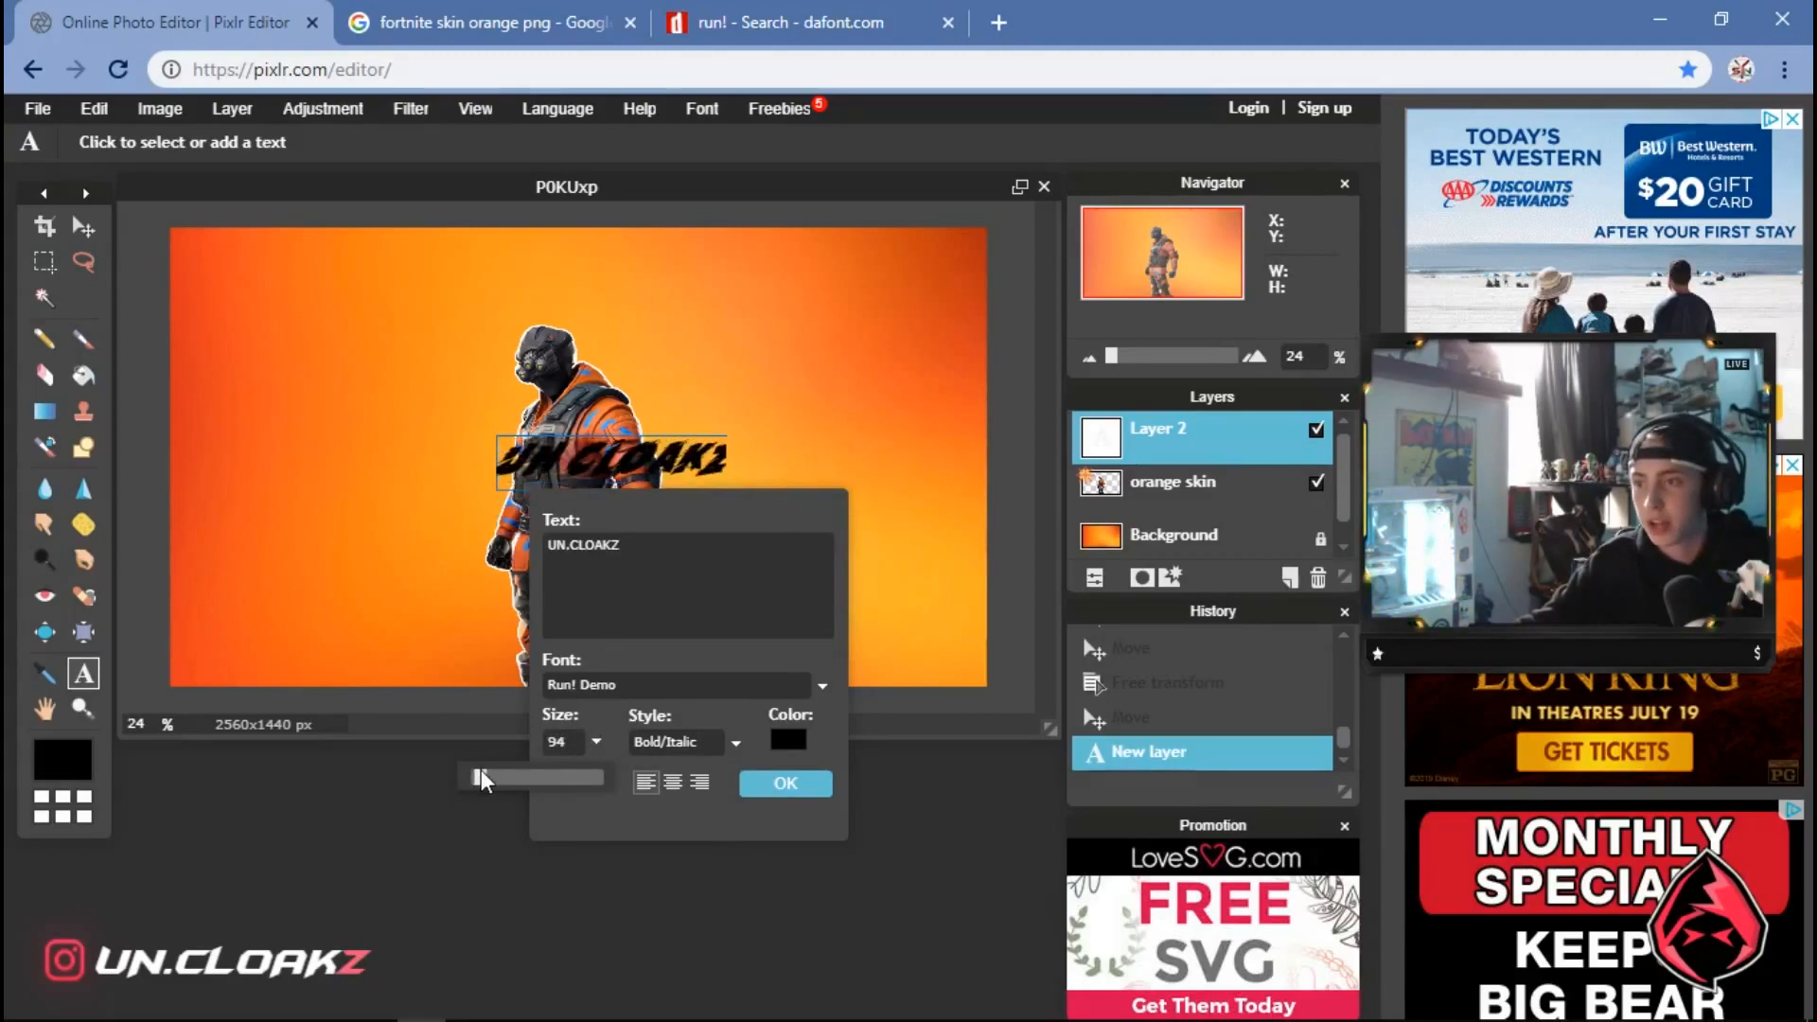
{"action": "left_click", "coordinate": [663, 546]}
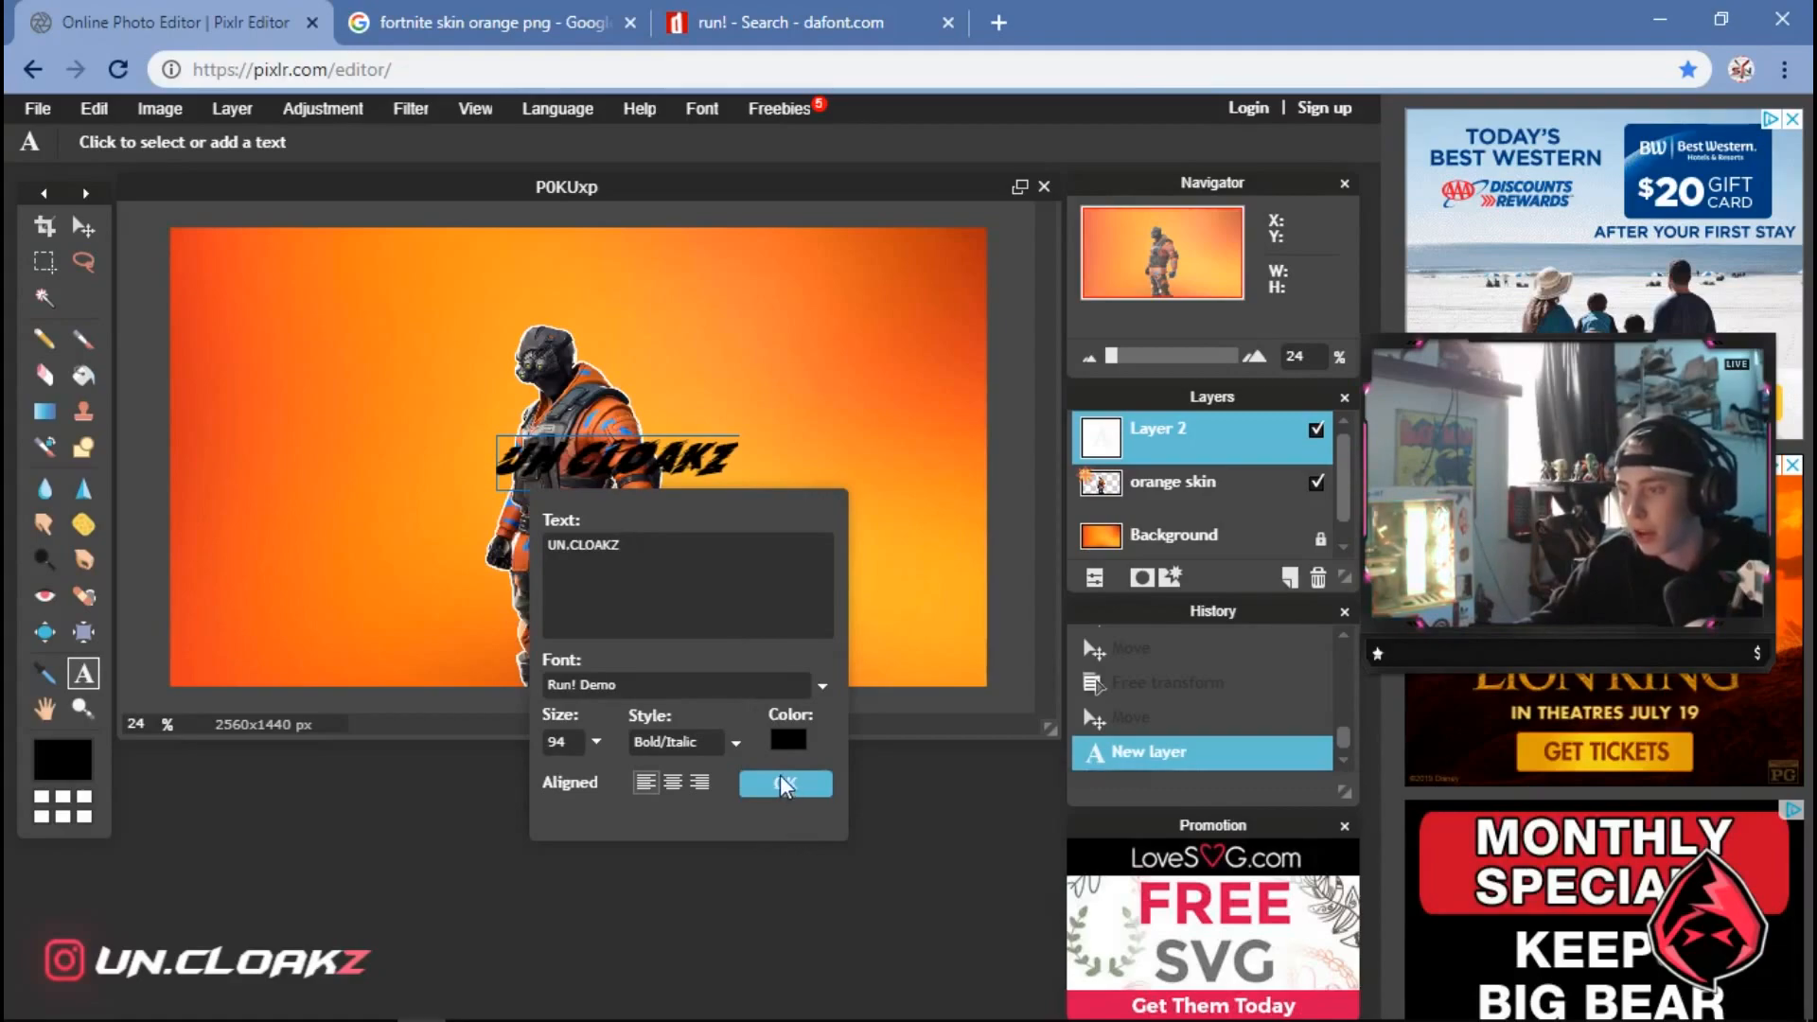
Colour the UN.CLOAKZ text white (ffffff), apply it, and move it left so it is centred across the character's chest
{"action": "left_click", "coordinate": [789, 741]}
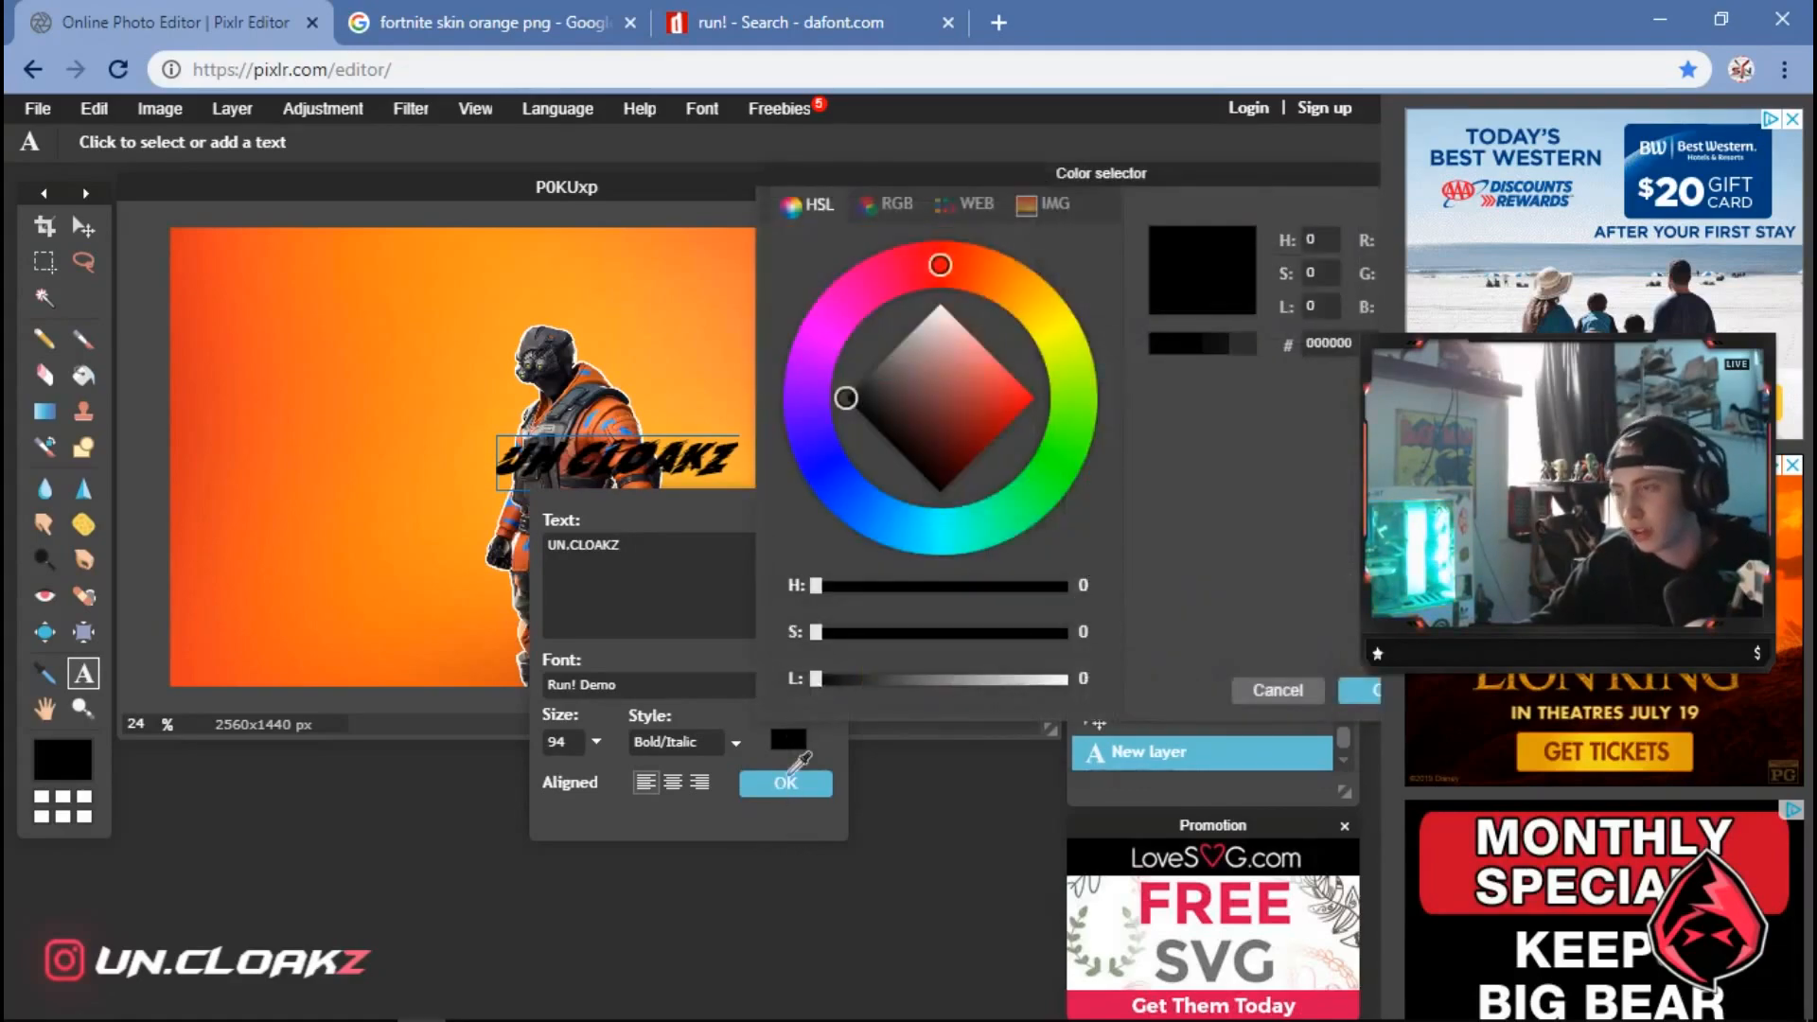
{"action": "left_click", "coordinate": [939, 303]}
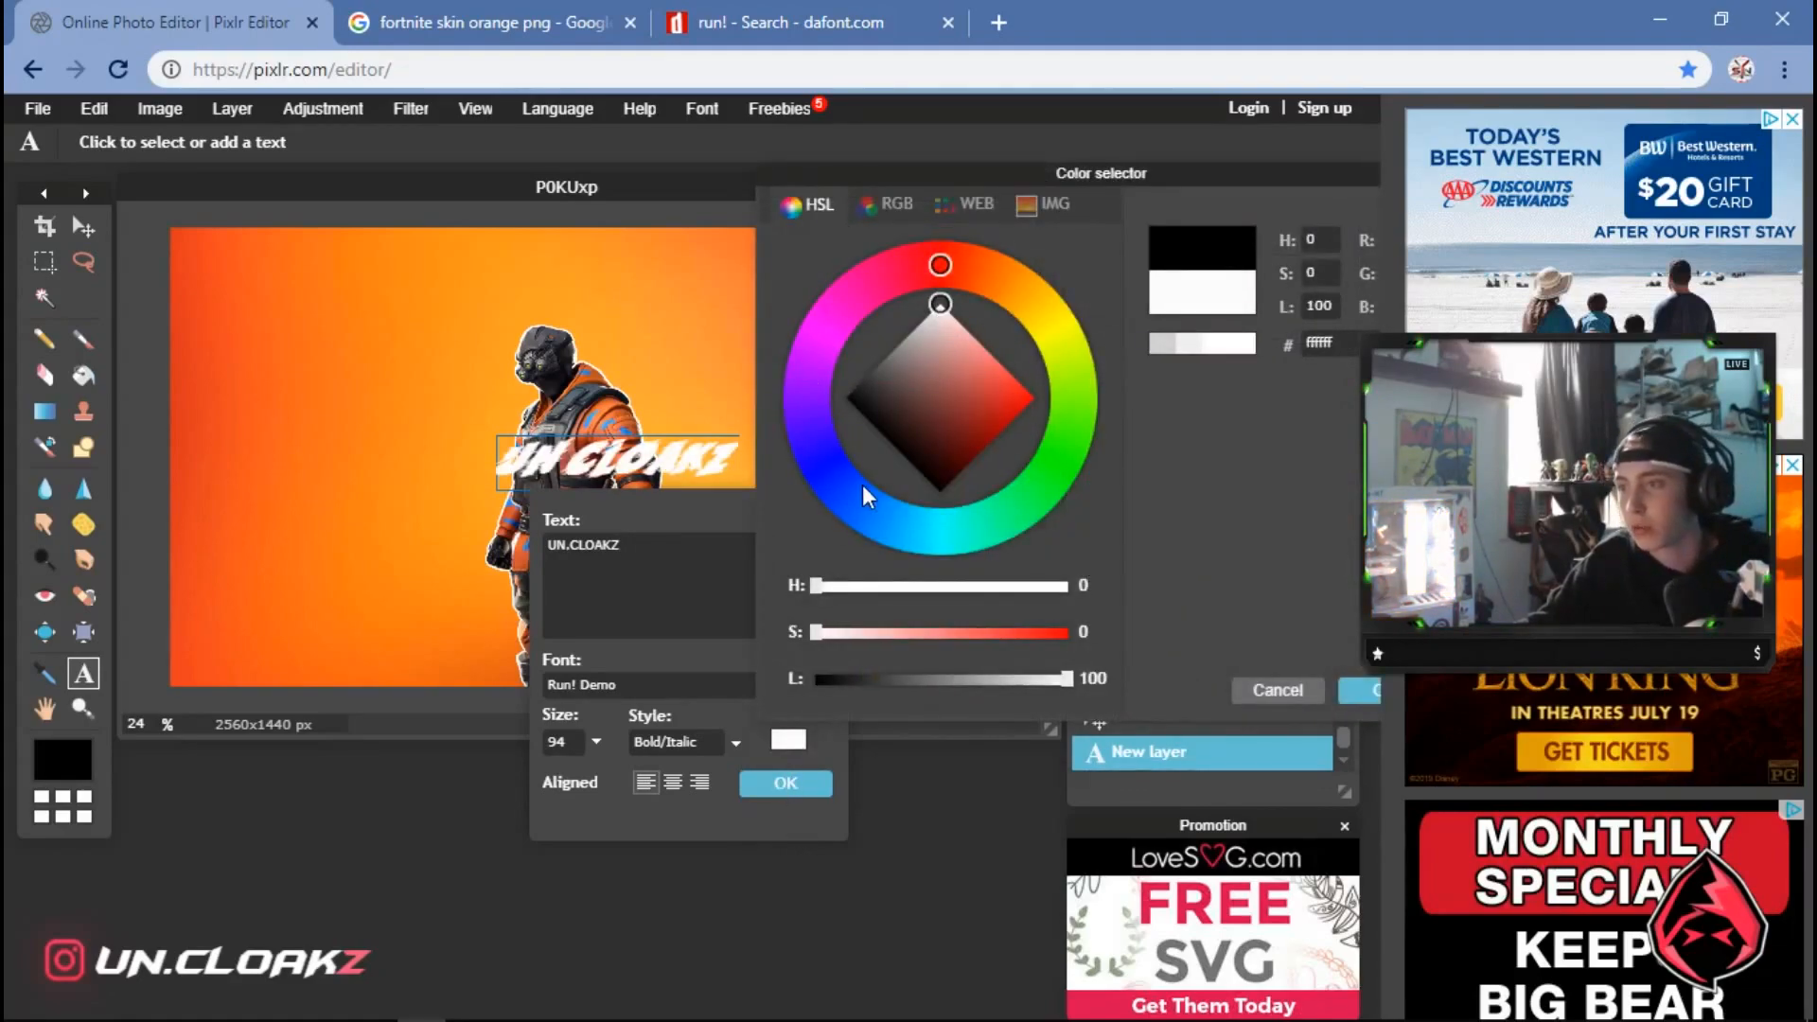
{"action": "left_click", "coordinate": [1361, 682]}
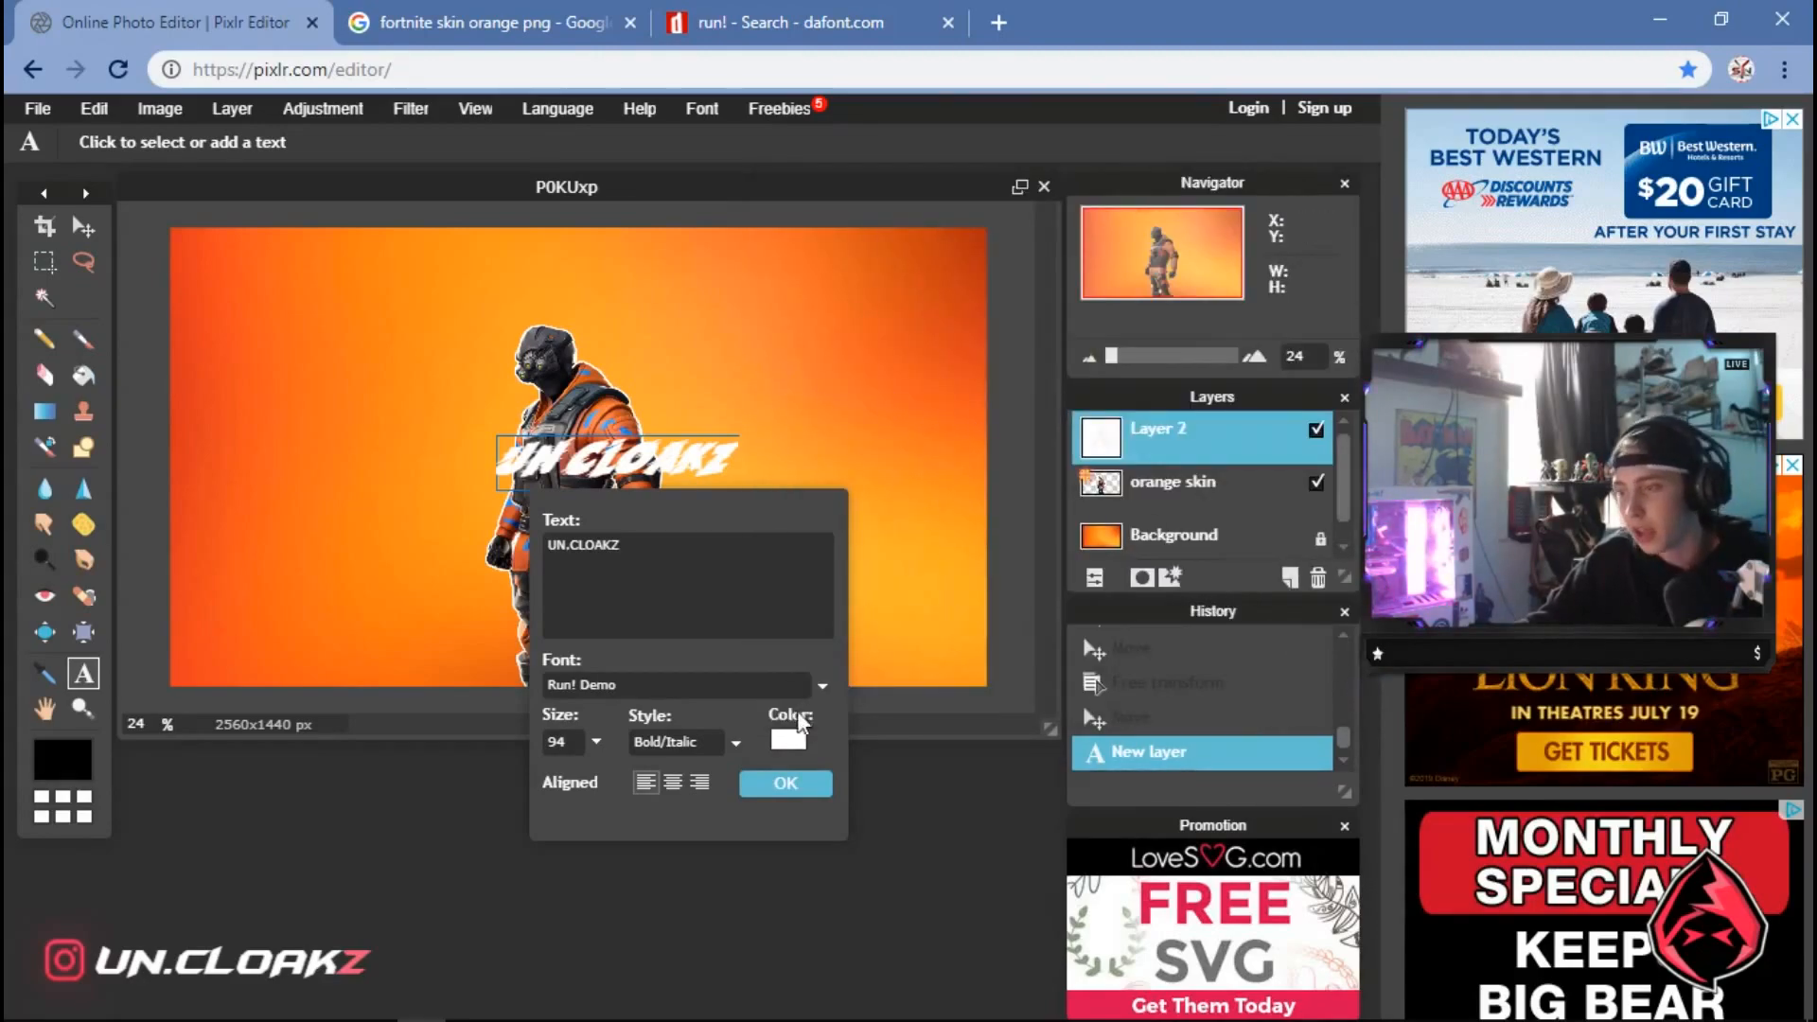
{"action": "left_click", "coordinate": [776, 787]}
{"action": "left_click", "coordinate": [83, 229]}
{"action": "left_click_drag", "start_coordinate": [640, 489], "coordinate": [586, 482]}
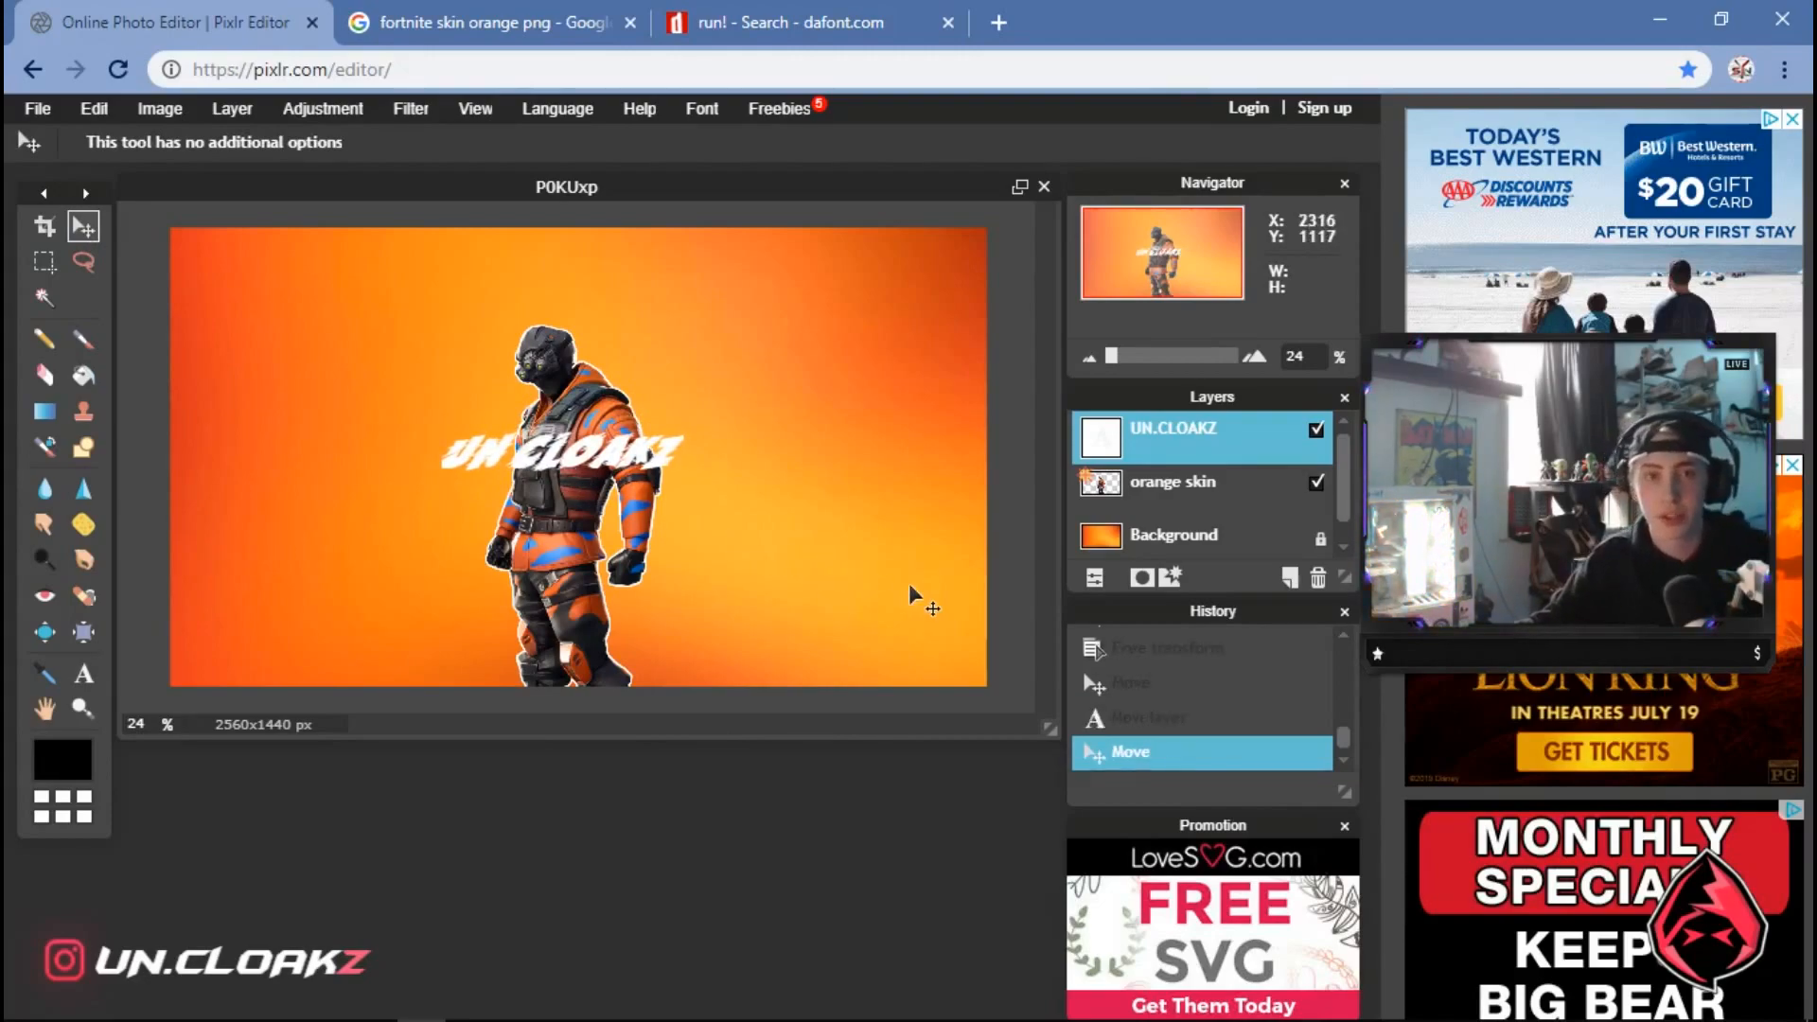
Add an outer glow to the UN.CLOAKZ text layer with hardness 8 and size 3
{"action": "right_click", "coordinate": [1239, 464]}
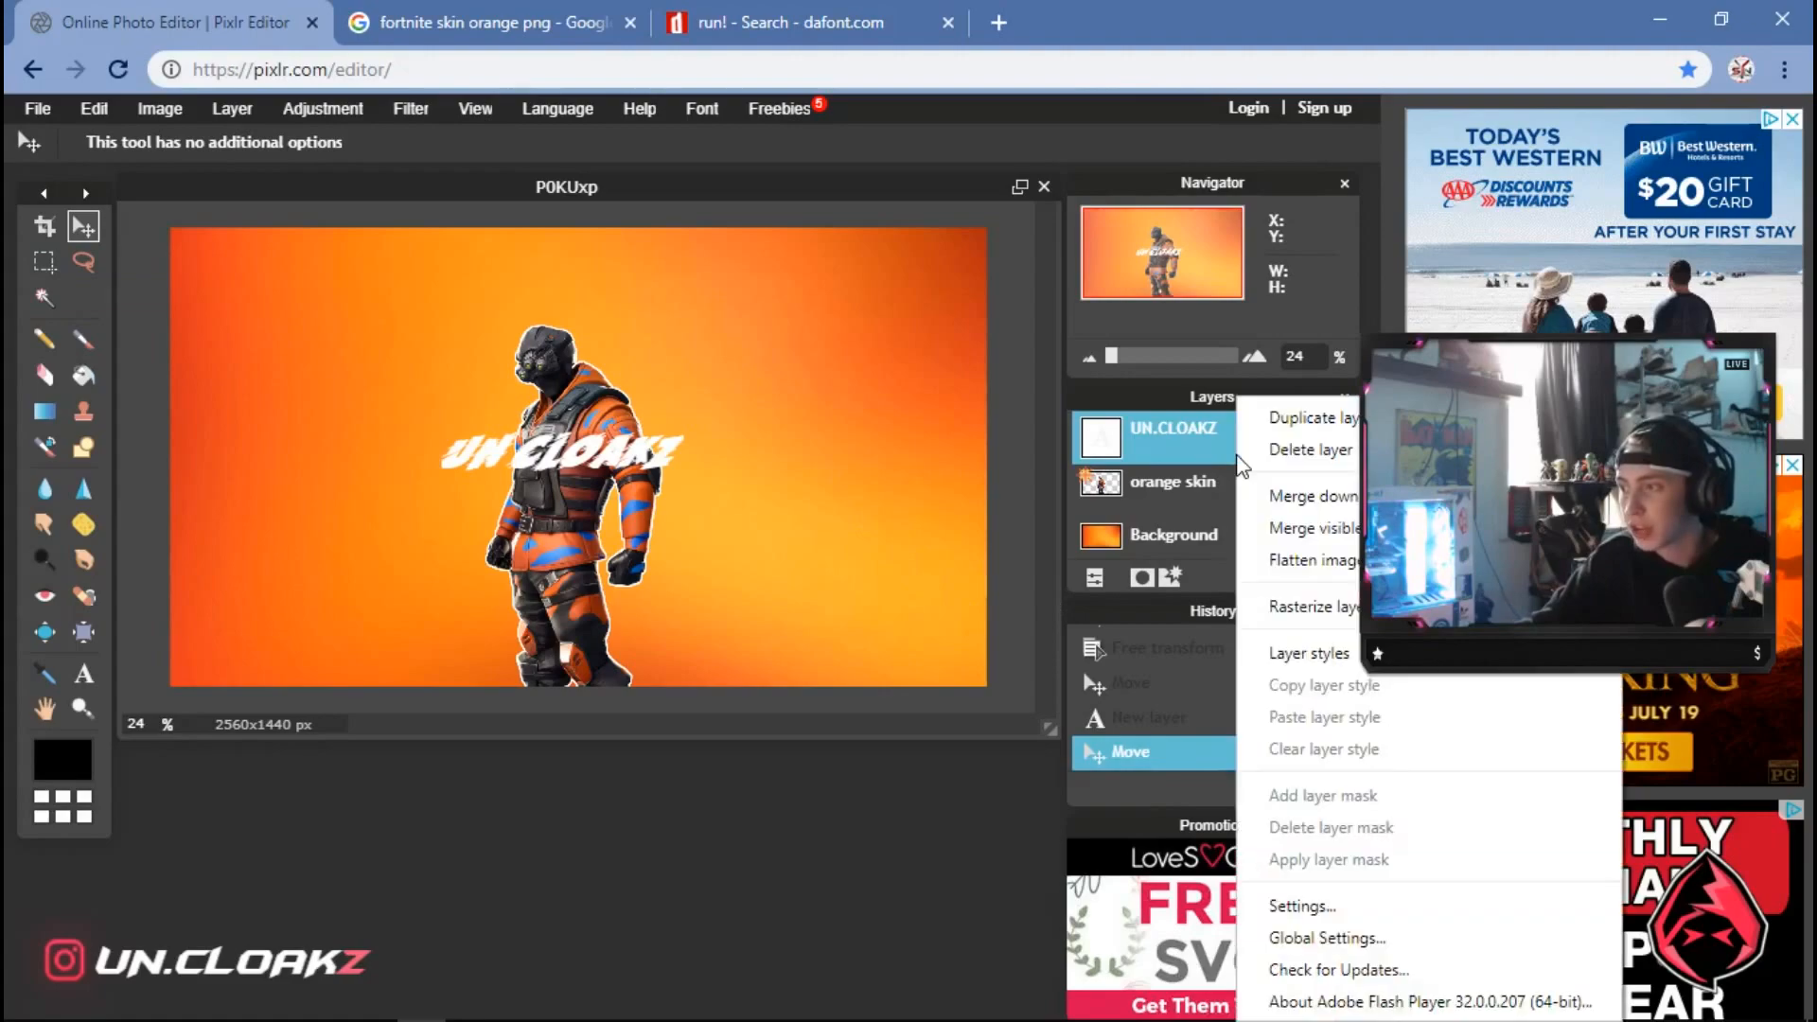
{"action": "left_click", "coordinate": [1311, 653]}
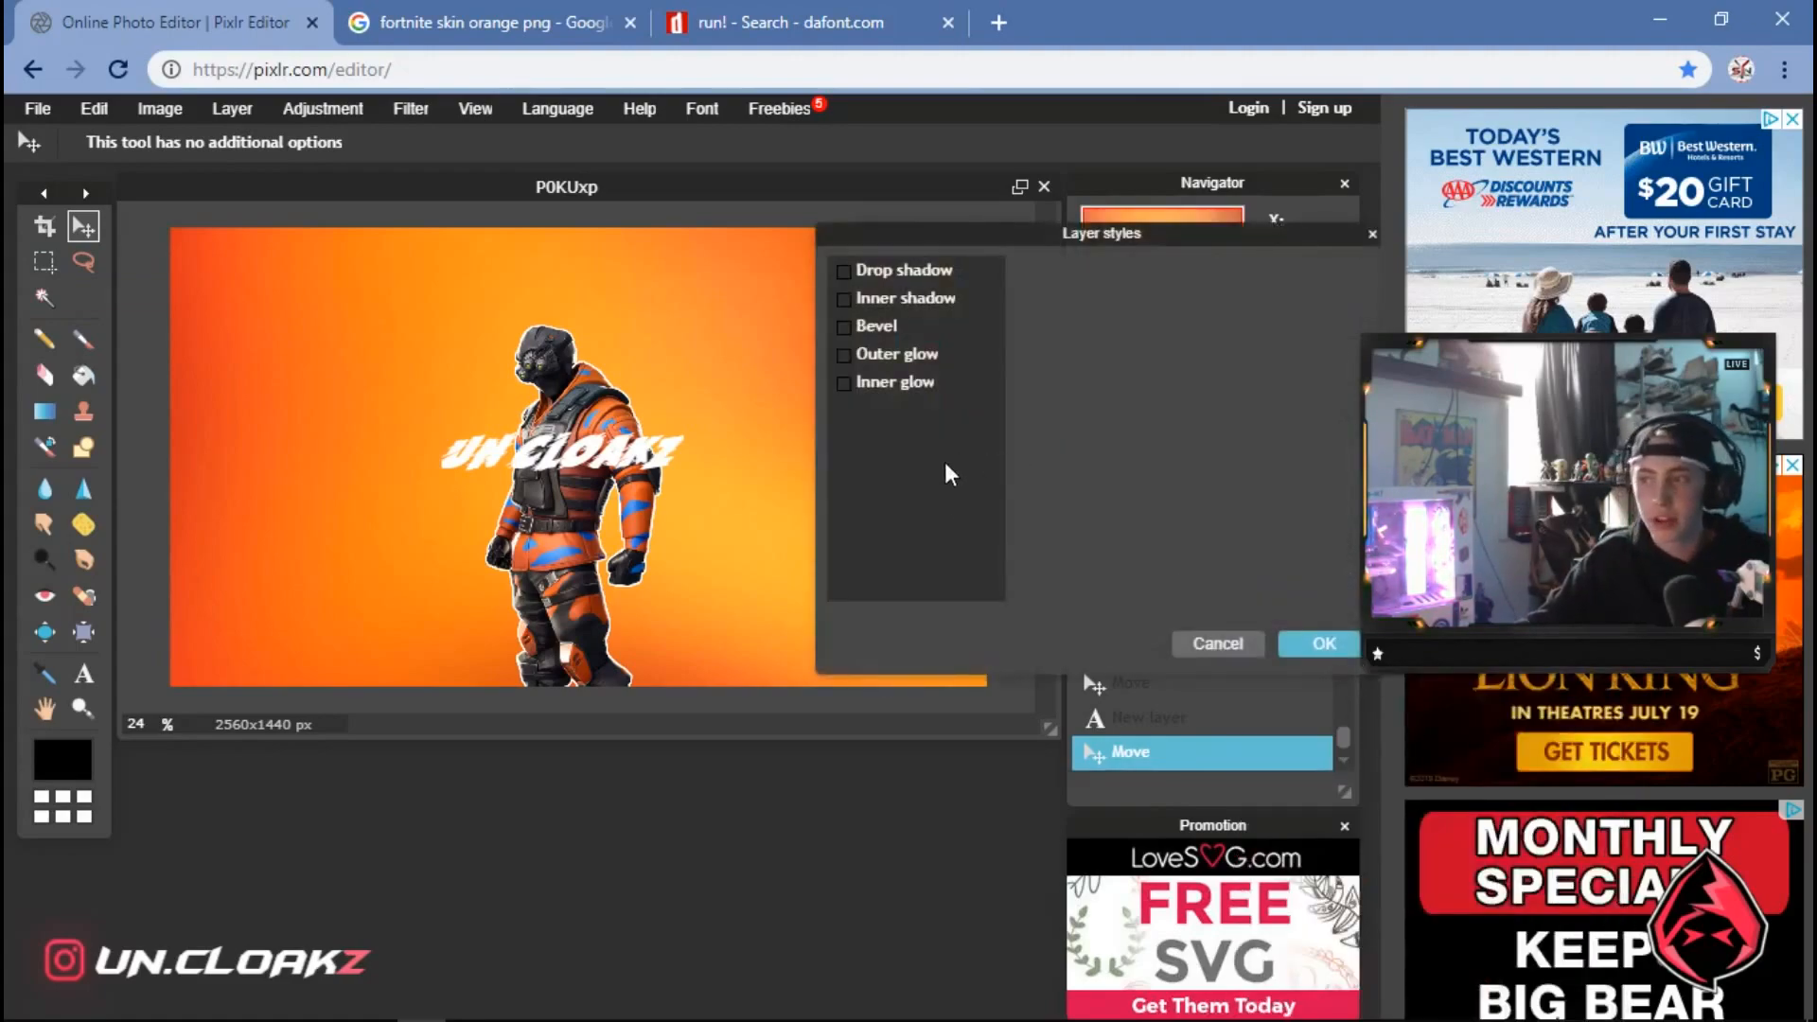
{"action": "left_click", "coordinate": [863, 355]}
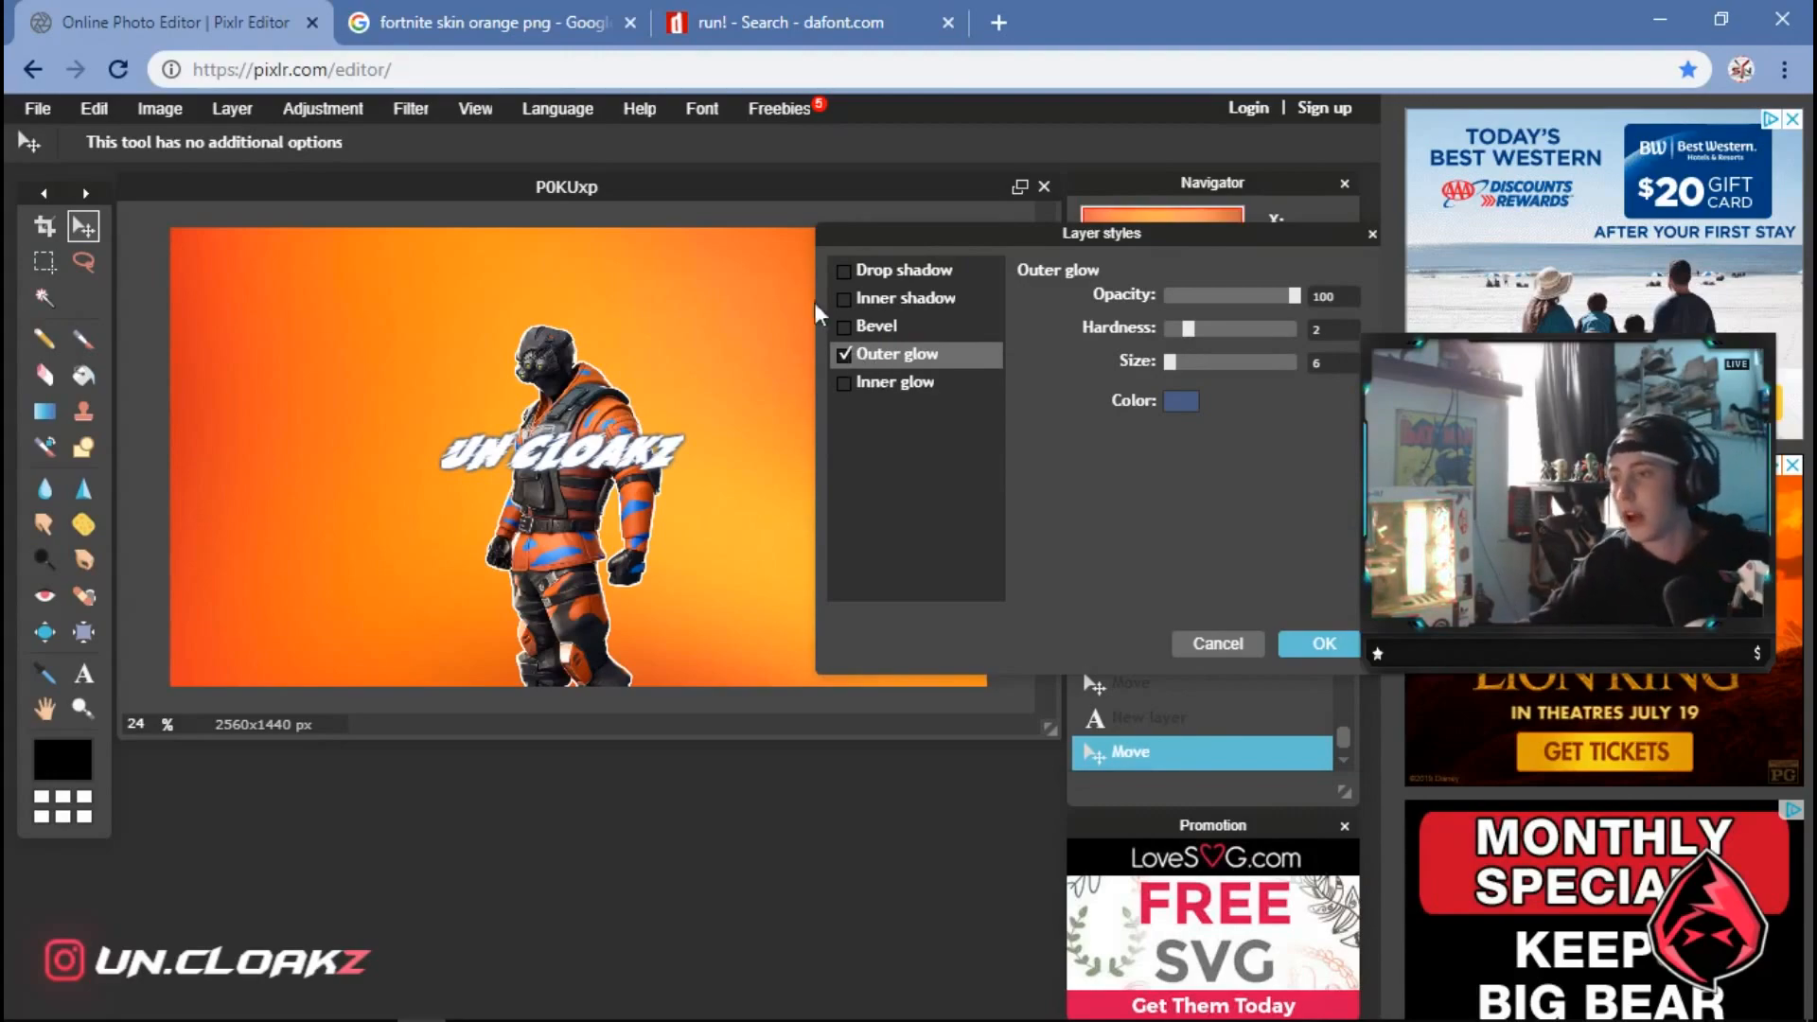
{"action": "left_click_drag", "start_coordinate": [1343, 331], "coordinate": [1303, 331]}
{"action": "left_click", "coordinate": [1269, 331]}
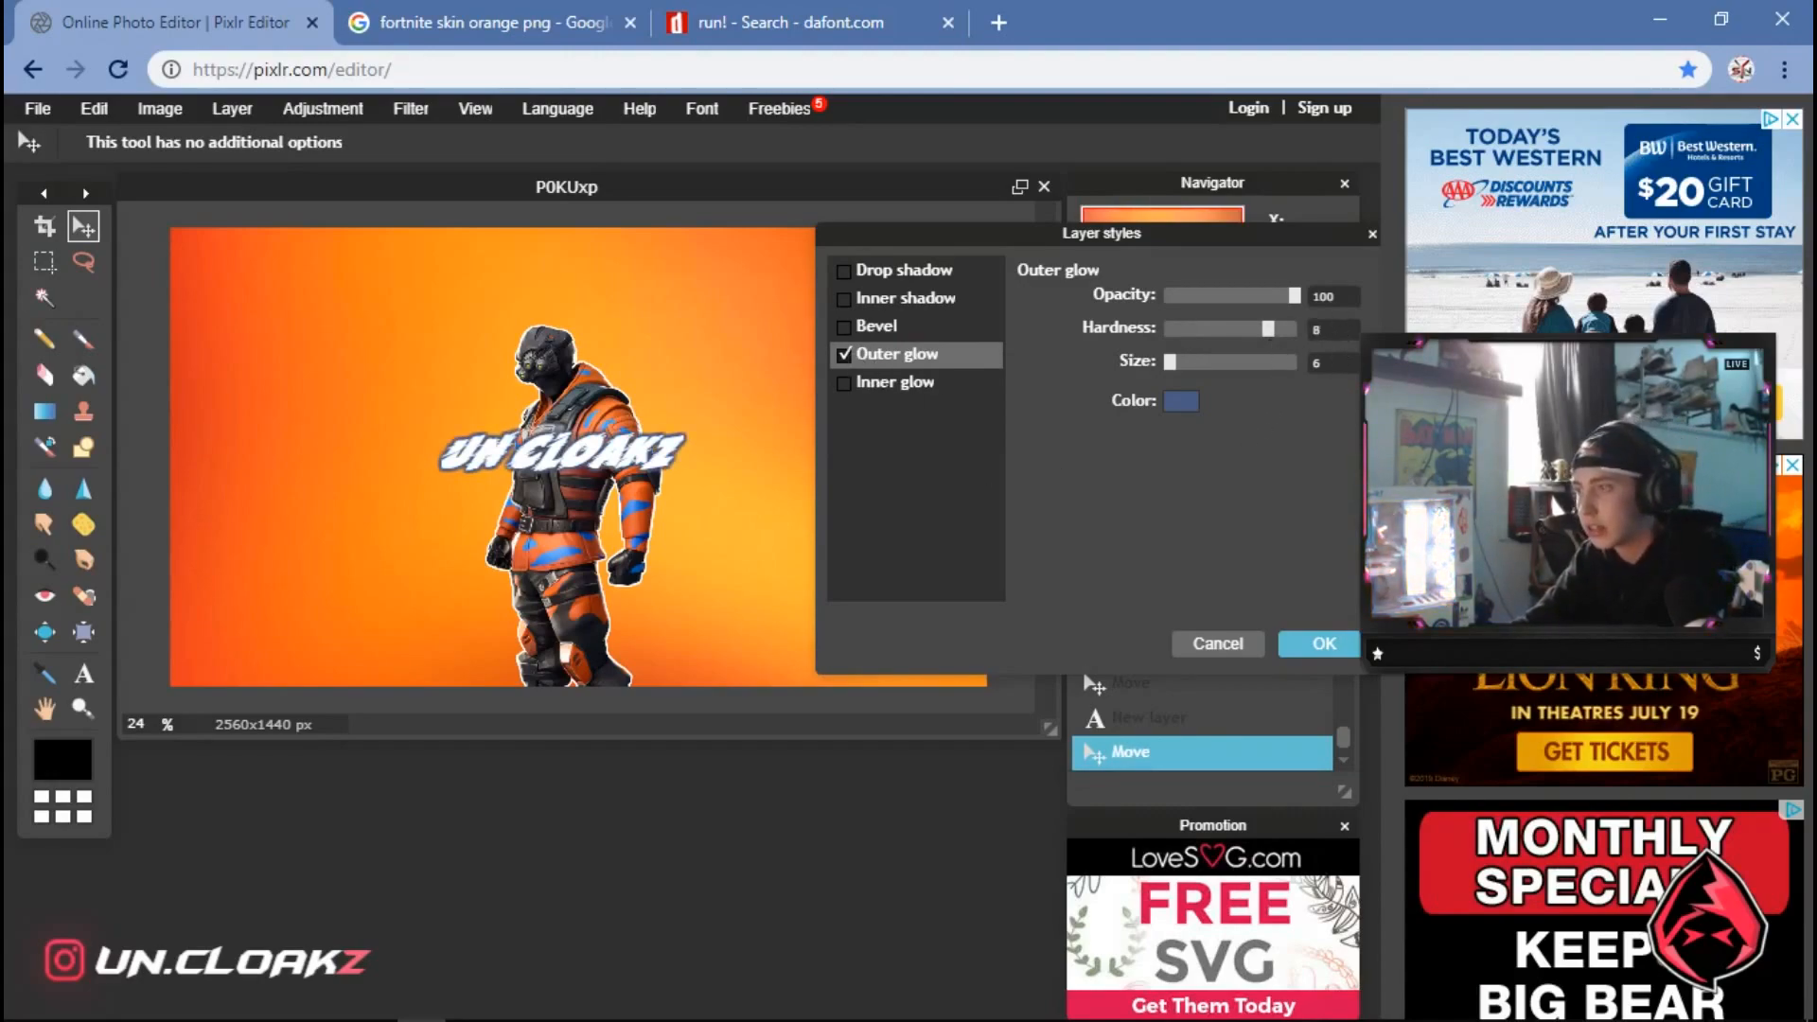
{"action": "type", "text": "3"}
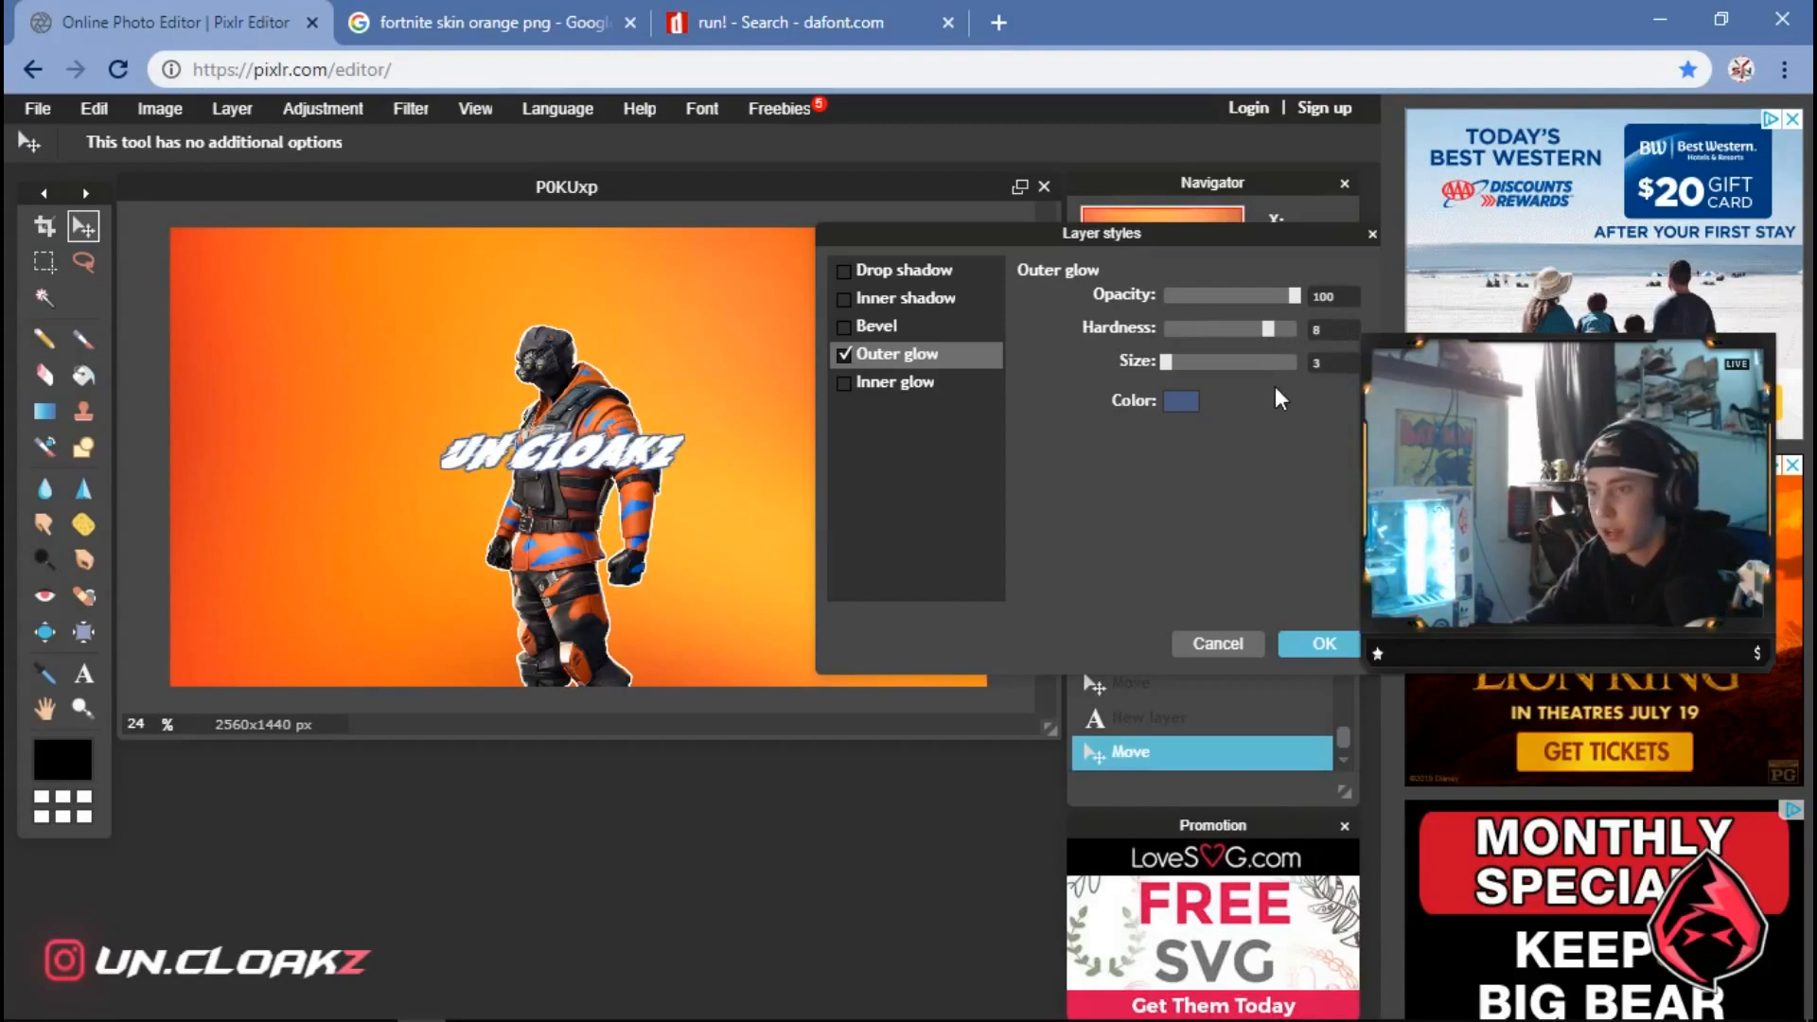
Colour the outer glow orange (fa5a20) by sampling the orange background of the image
{"action": "left_click", "coordinate": [1179, 401]}
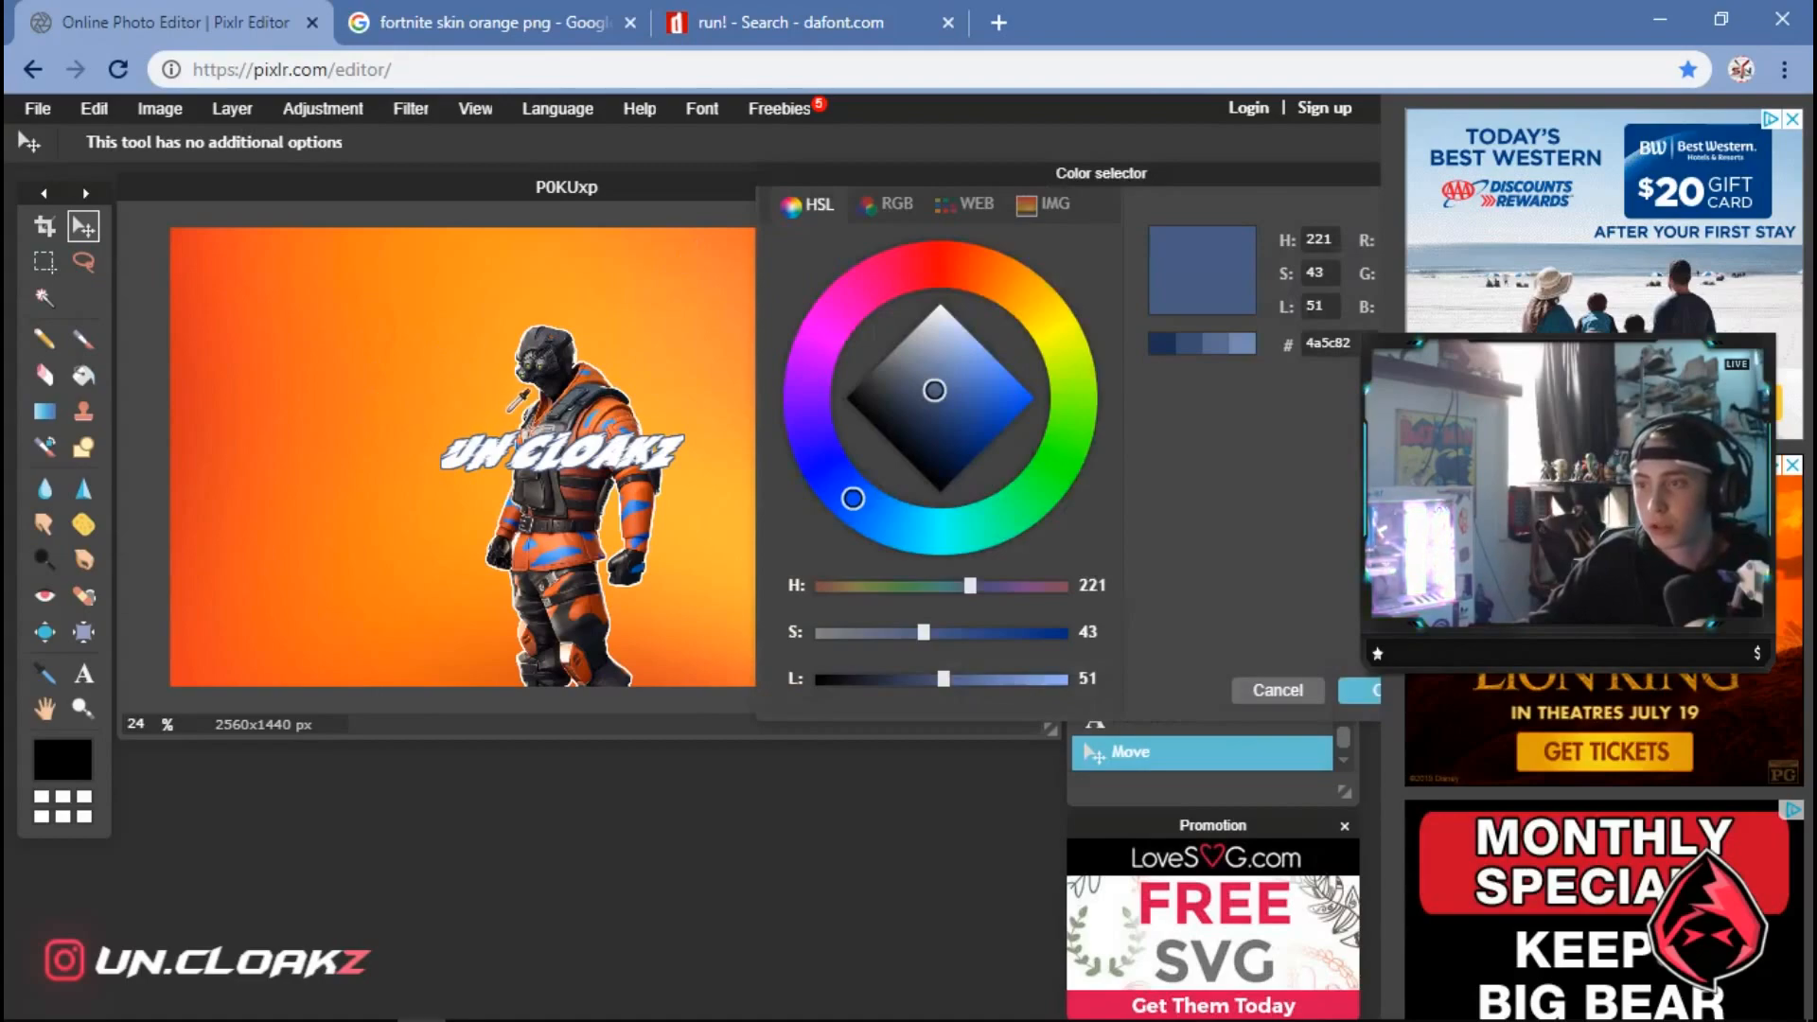
{"action": "left_click", "coordinate": [270, 248]}
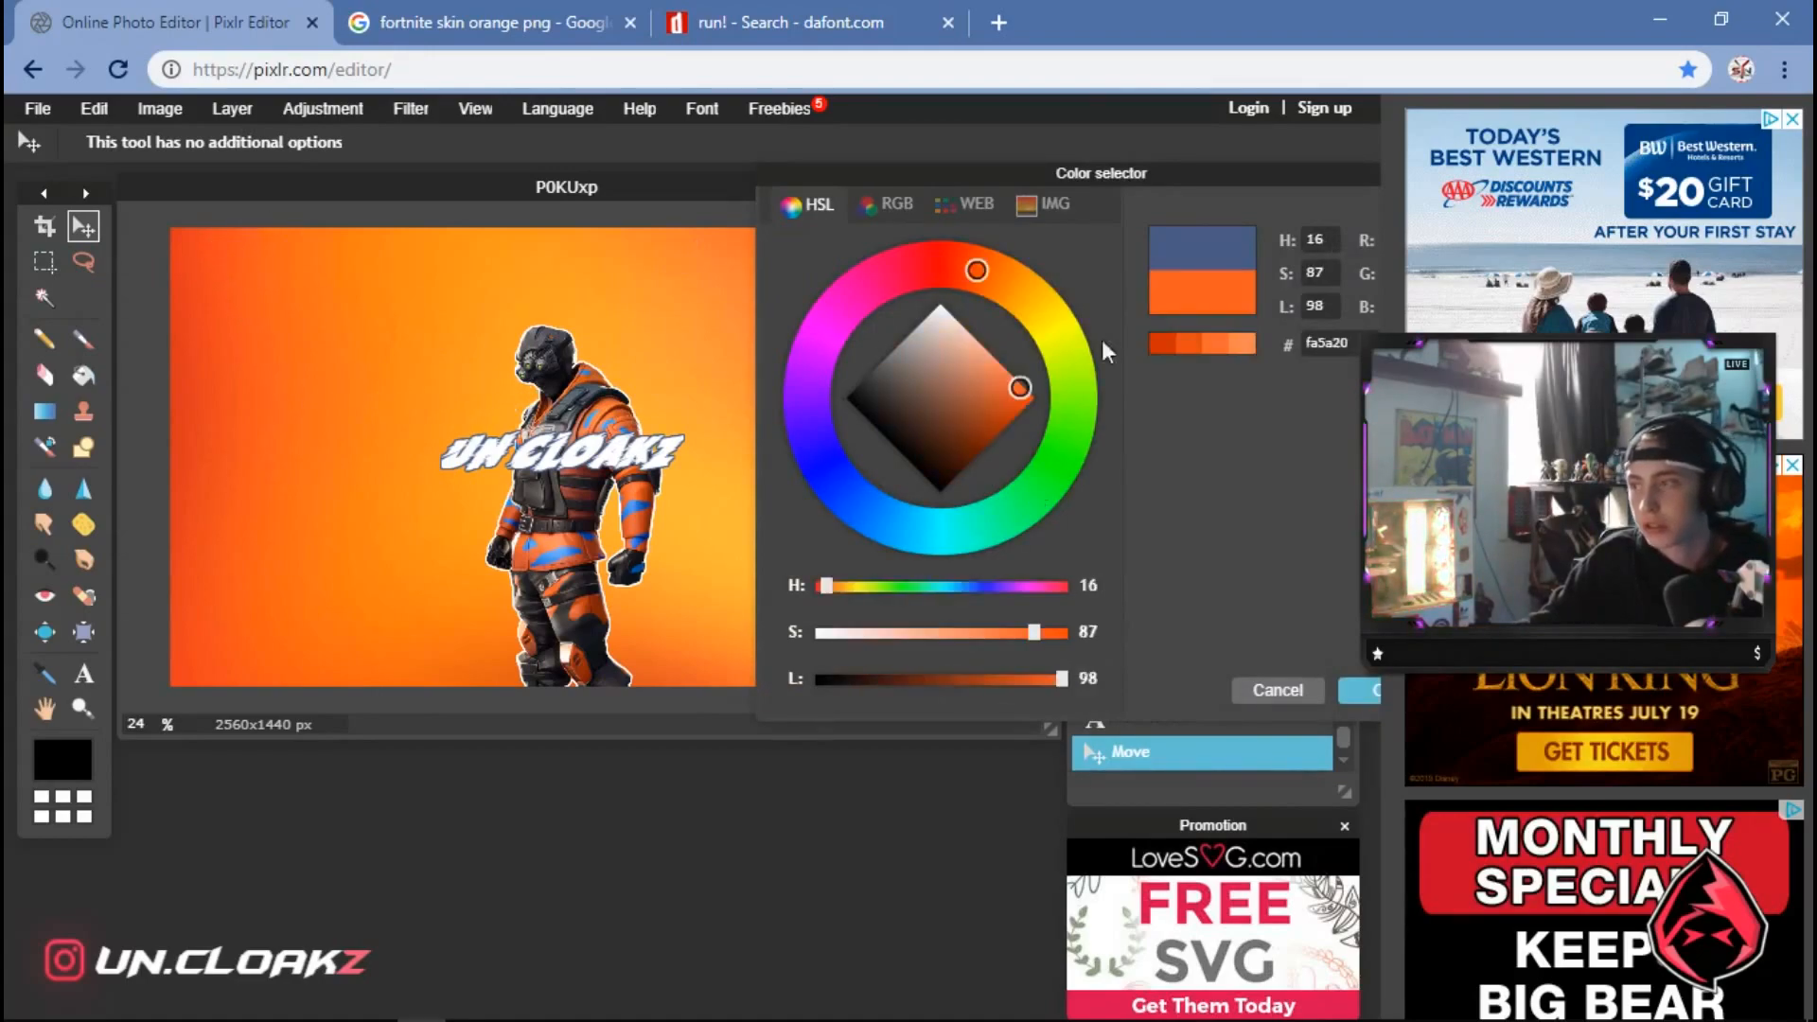
{"action": "left_click", "coordinate": [1349, 685]}
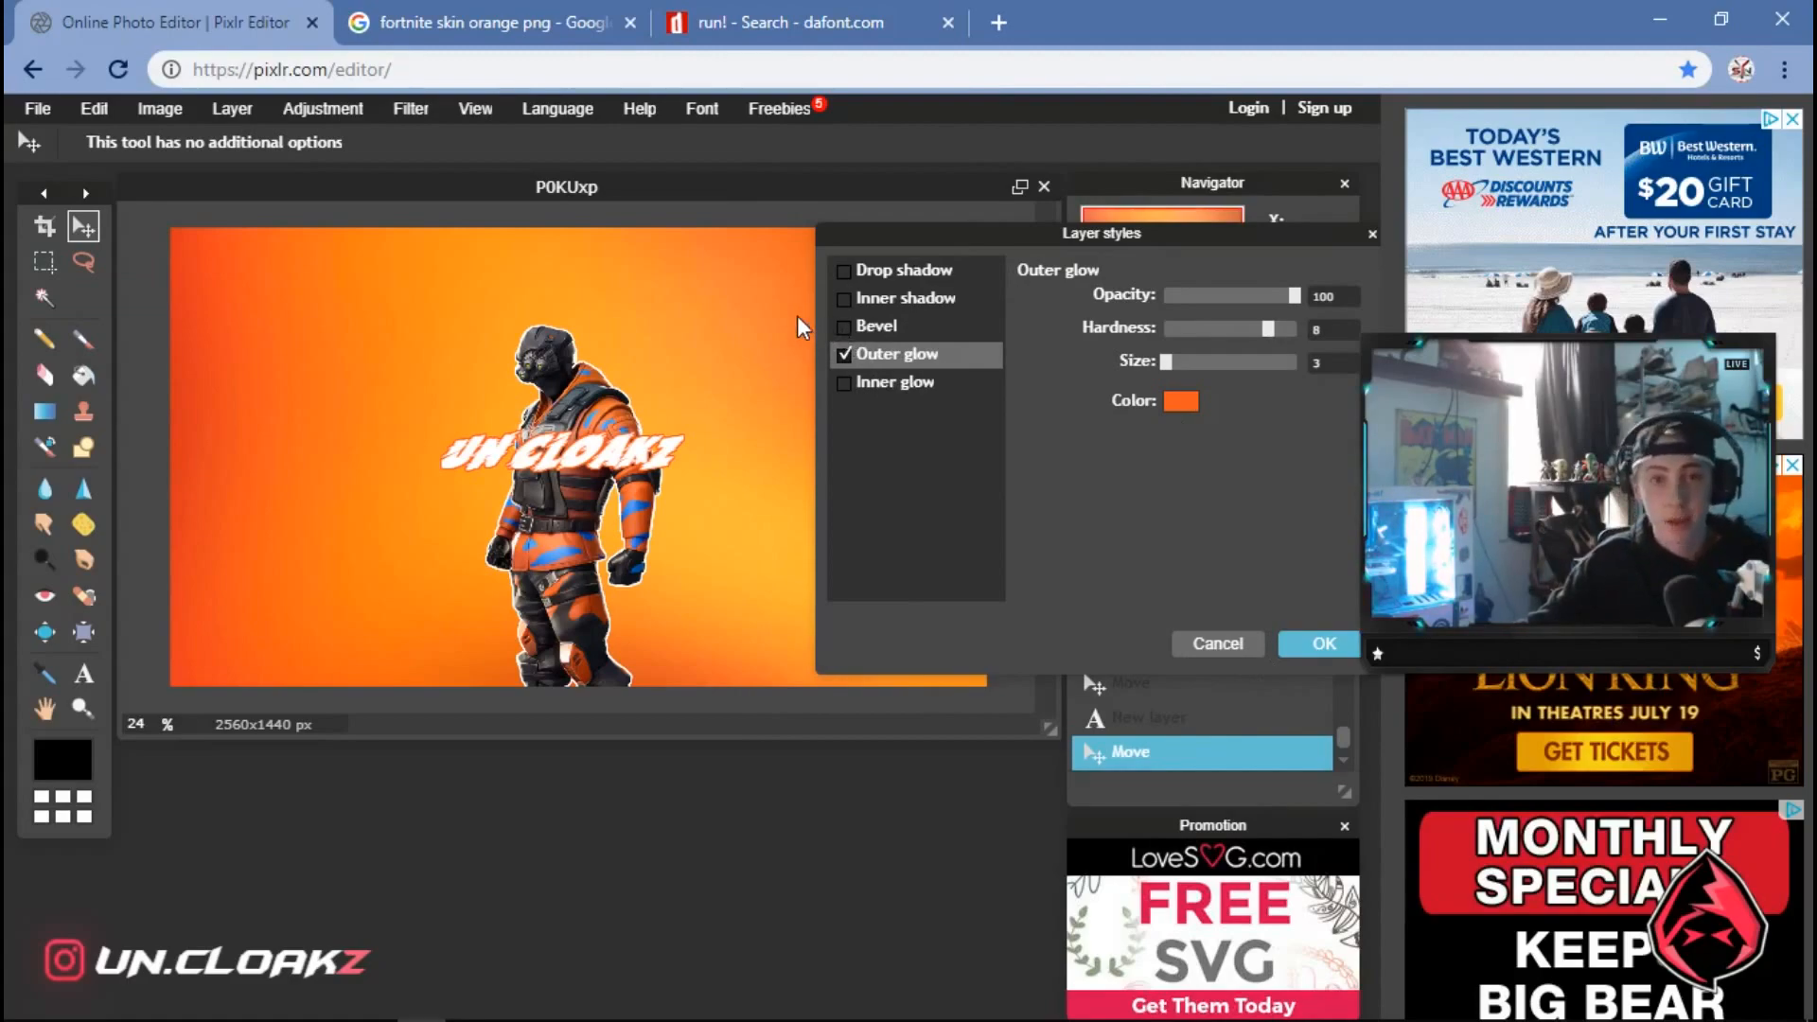
Enable a drop shadow on the UN.CLOAKZ text, try the bevel on and off, and apply the layer styles
{"action": "left_click", "coordinate": [856, 270]}
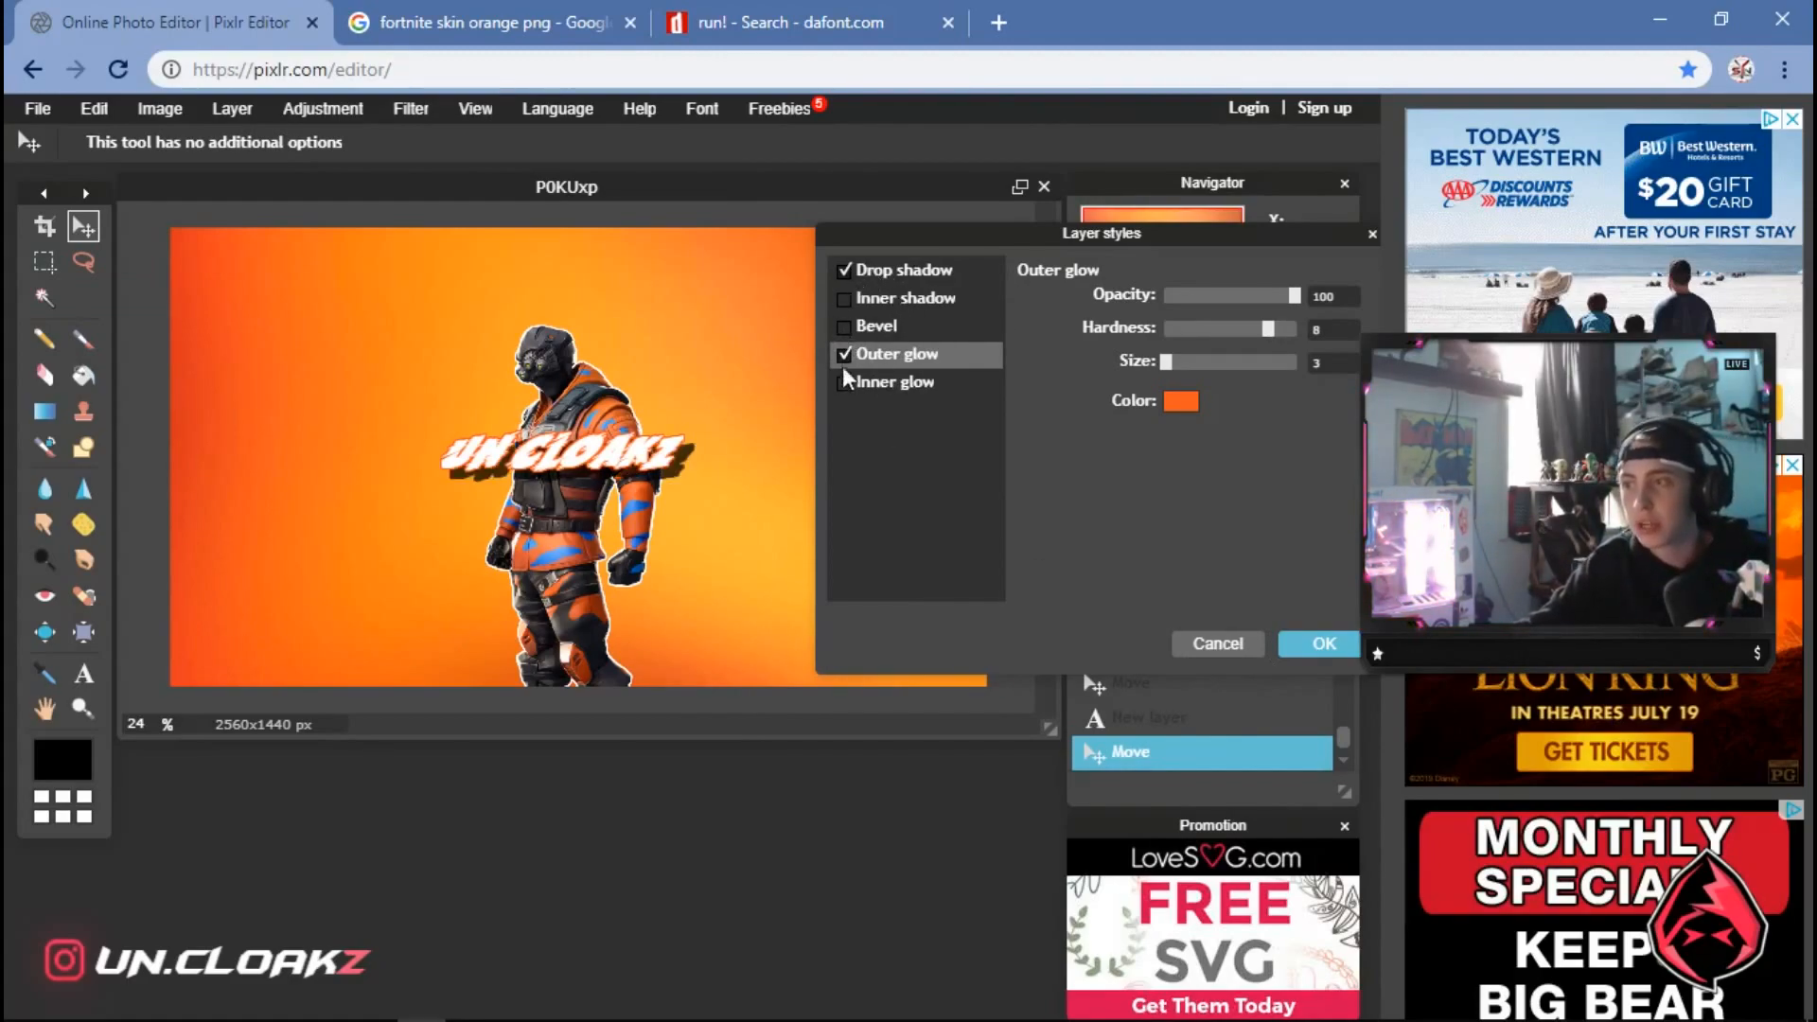
{"action": "left_click", "coordinate": [842, 326]}
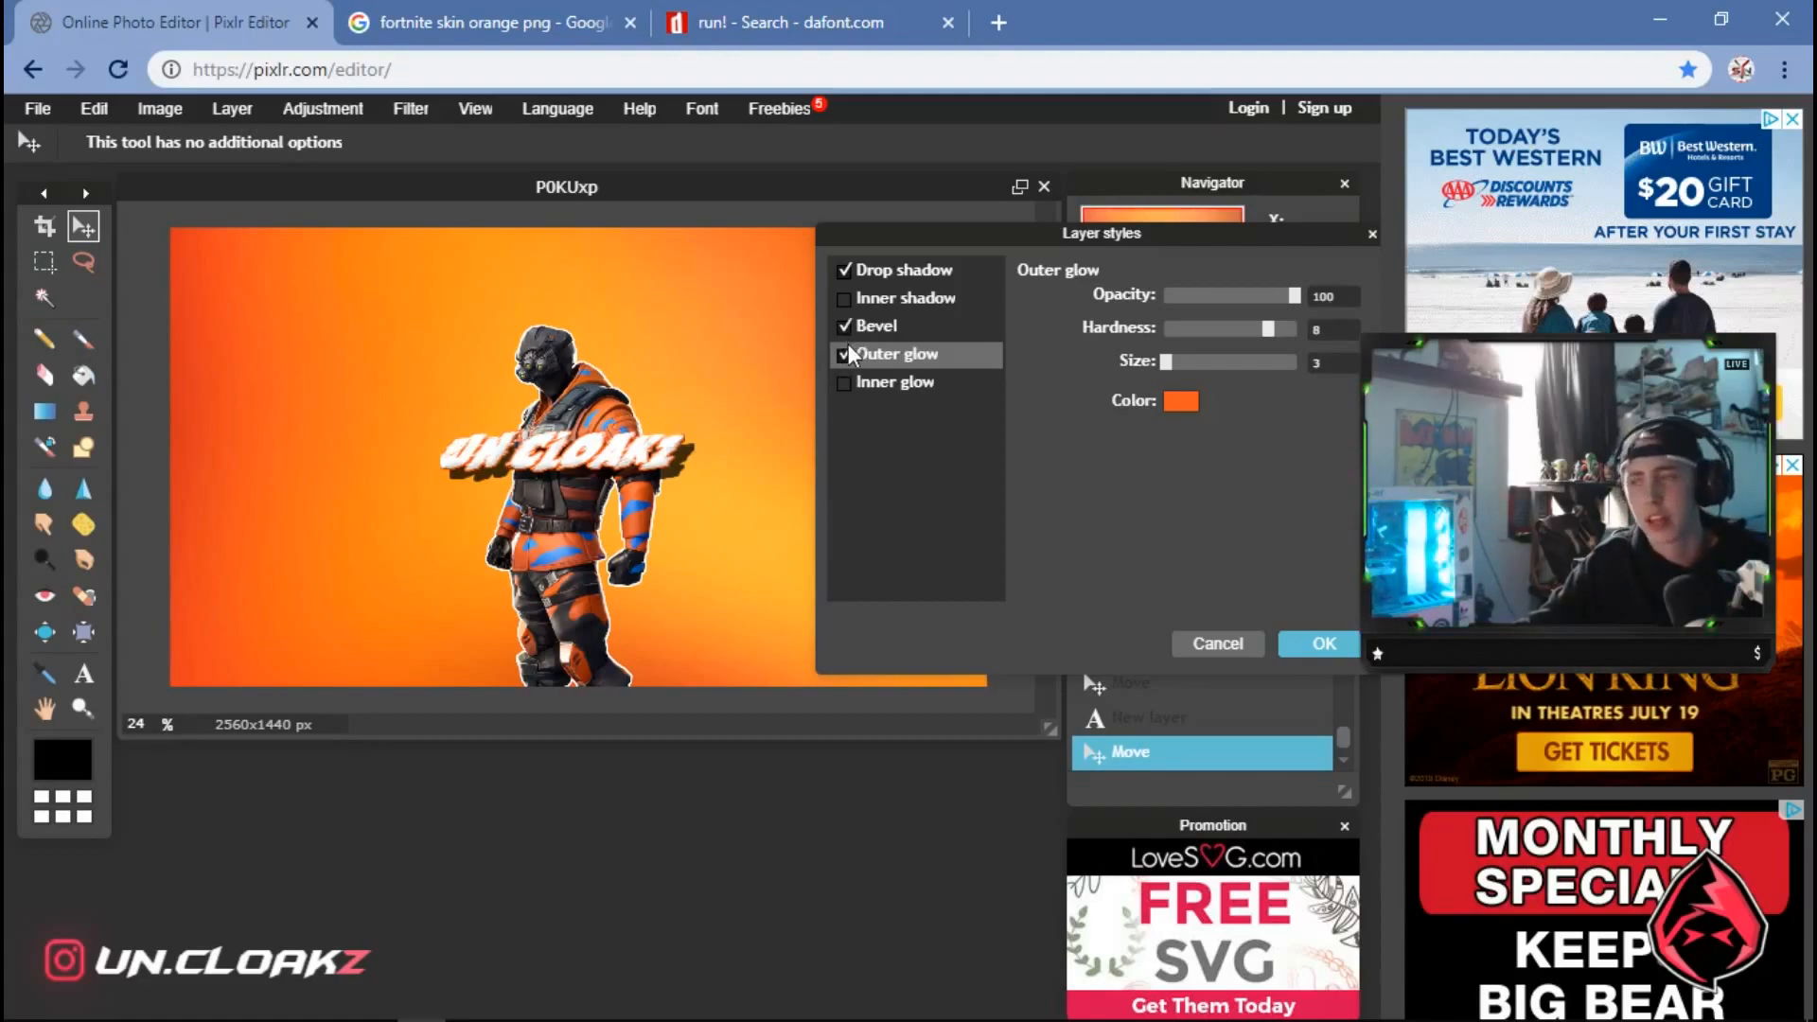
{"action": "left_click", "coordinate": [843, 326]}
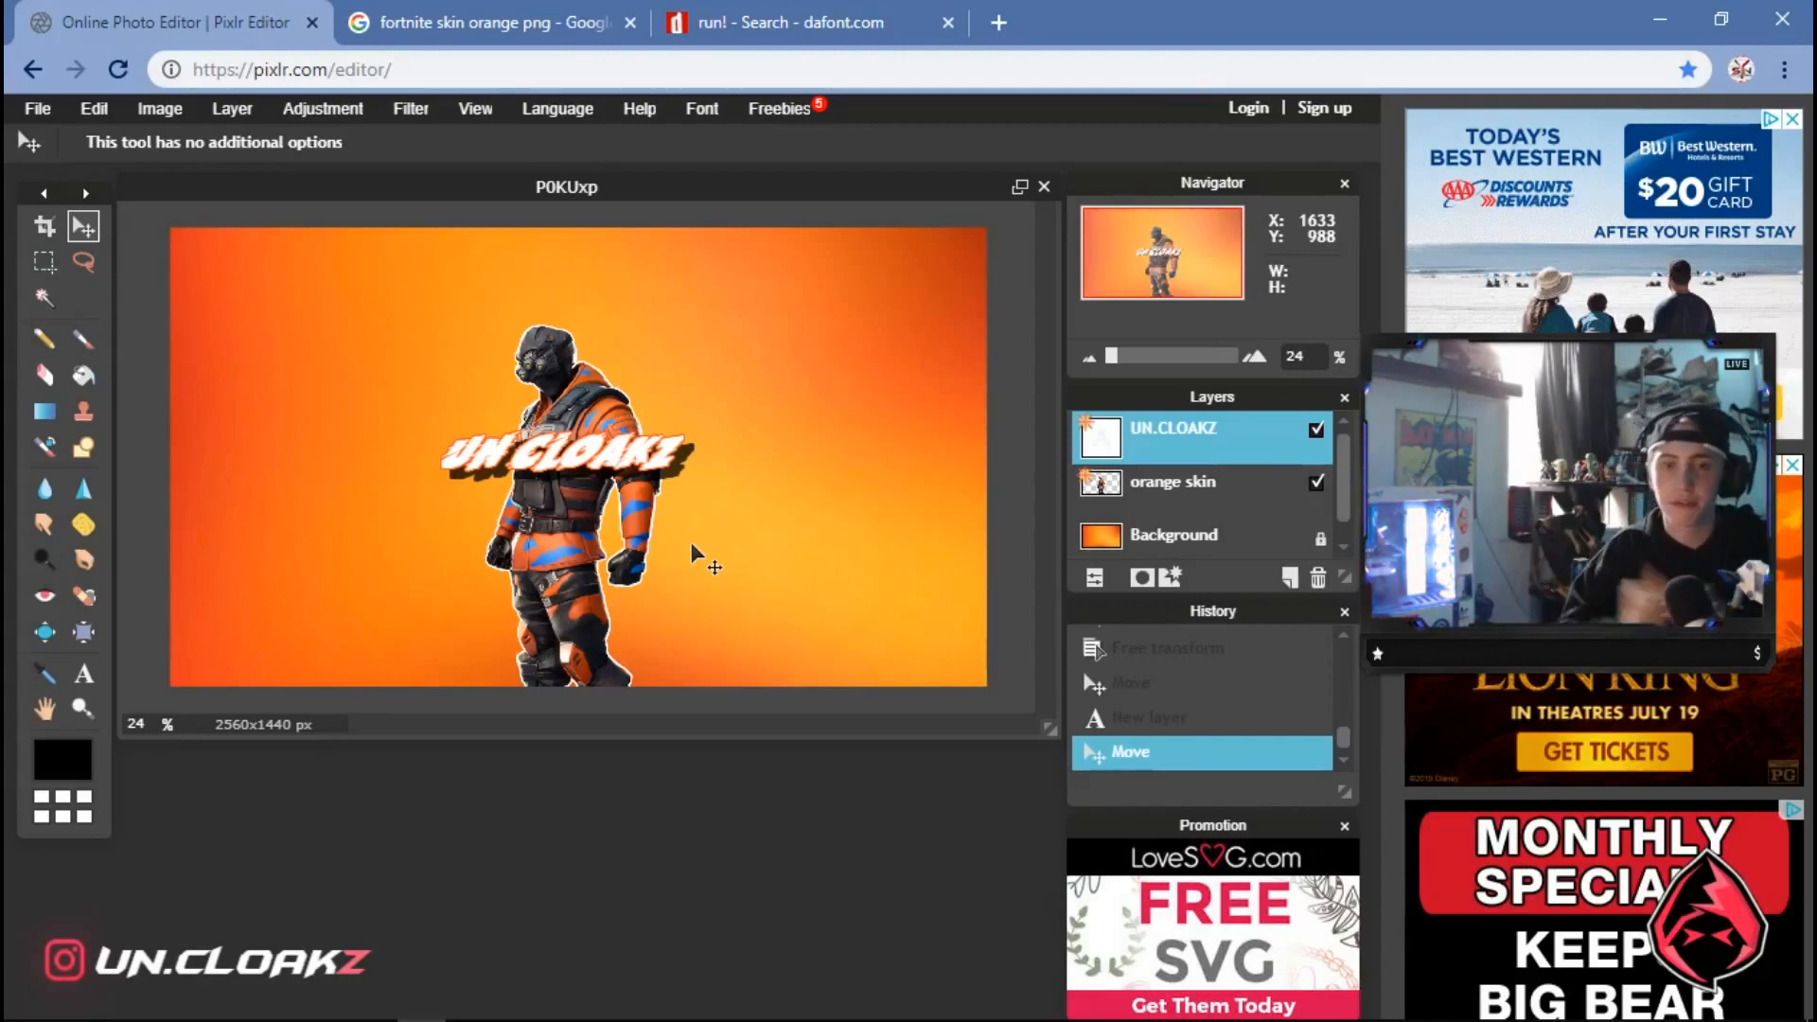
Start saving the image under the name final logo instagram in PNG (Transparent, full quality) format
{"action": "left_click", "coordinate": [37, 109]}
{"action": "left_click", "coordinate": [72, 223]}
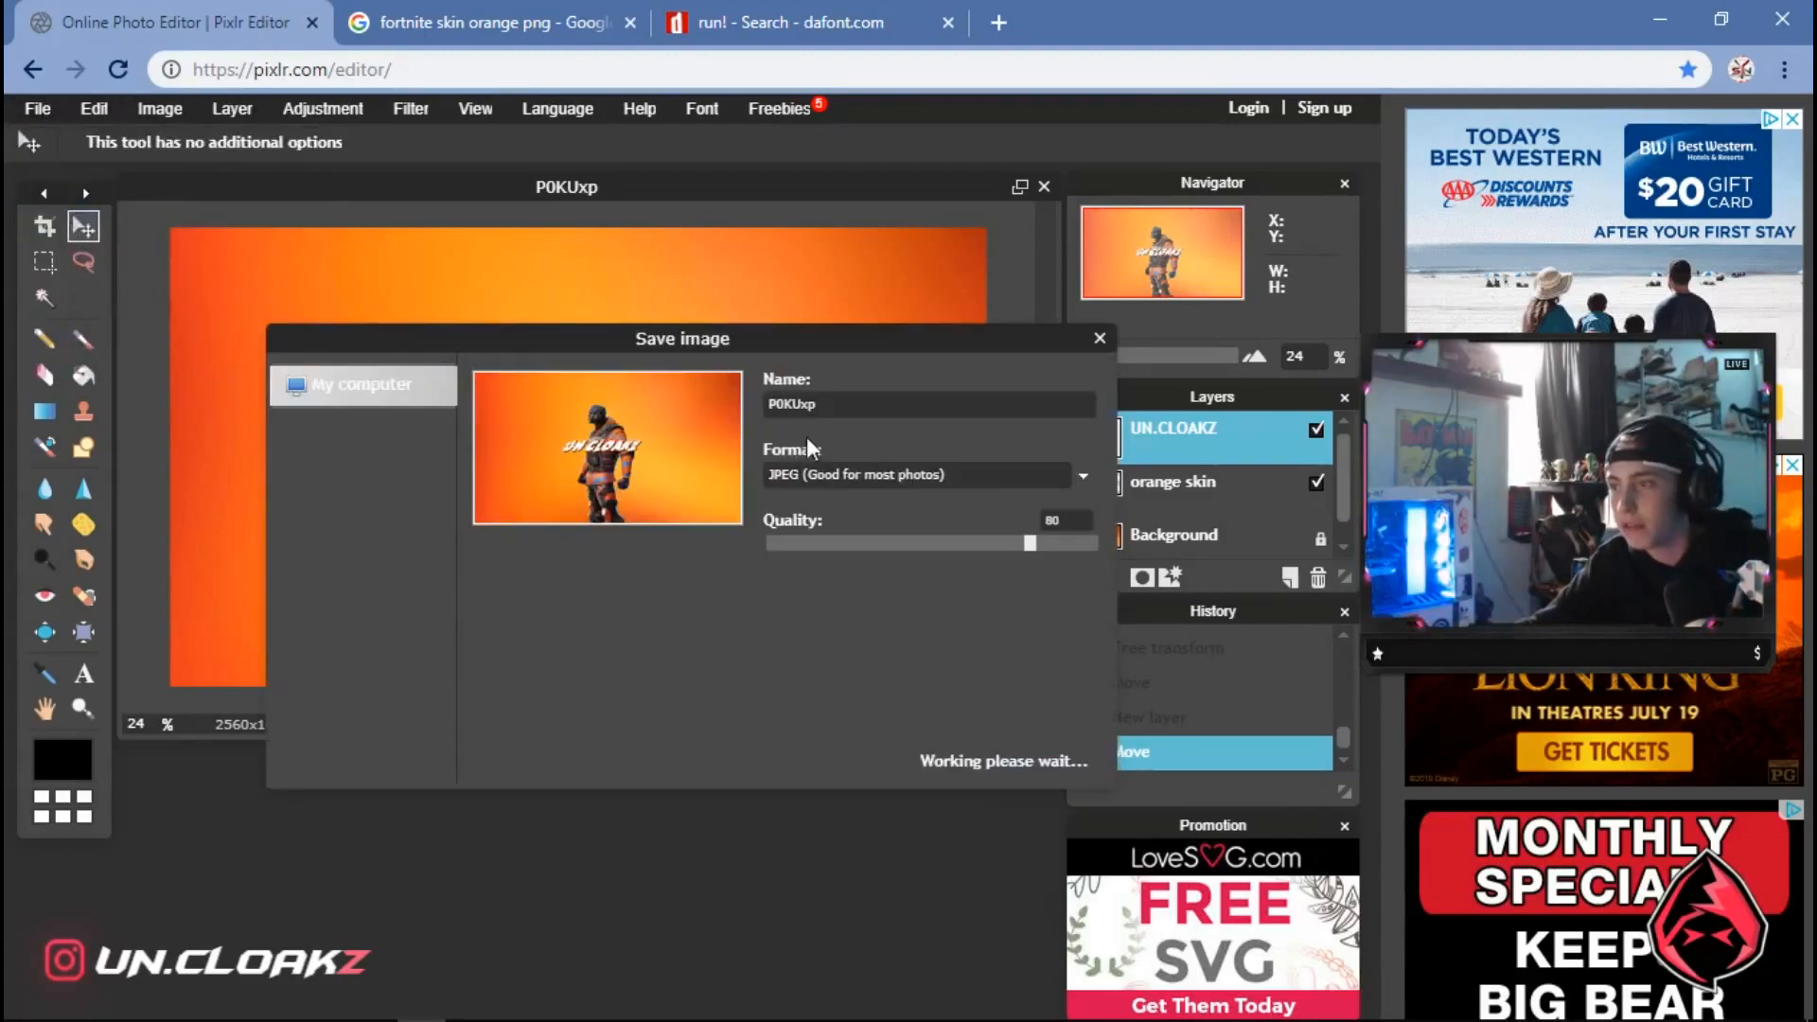
{"action": "type", "text": "final logo"}
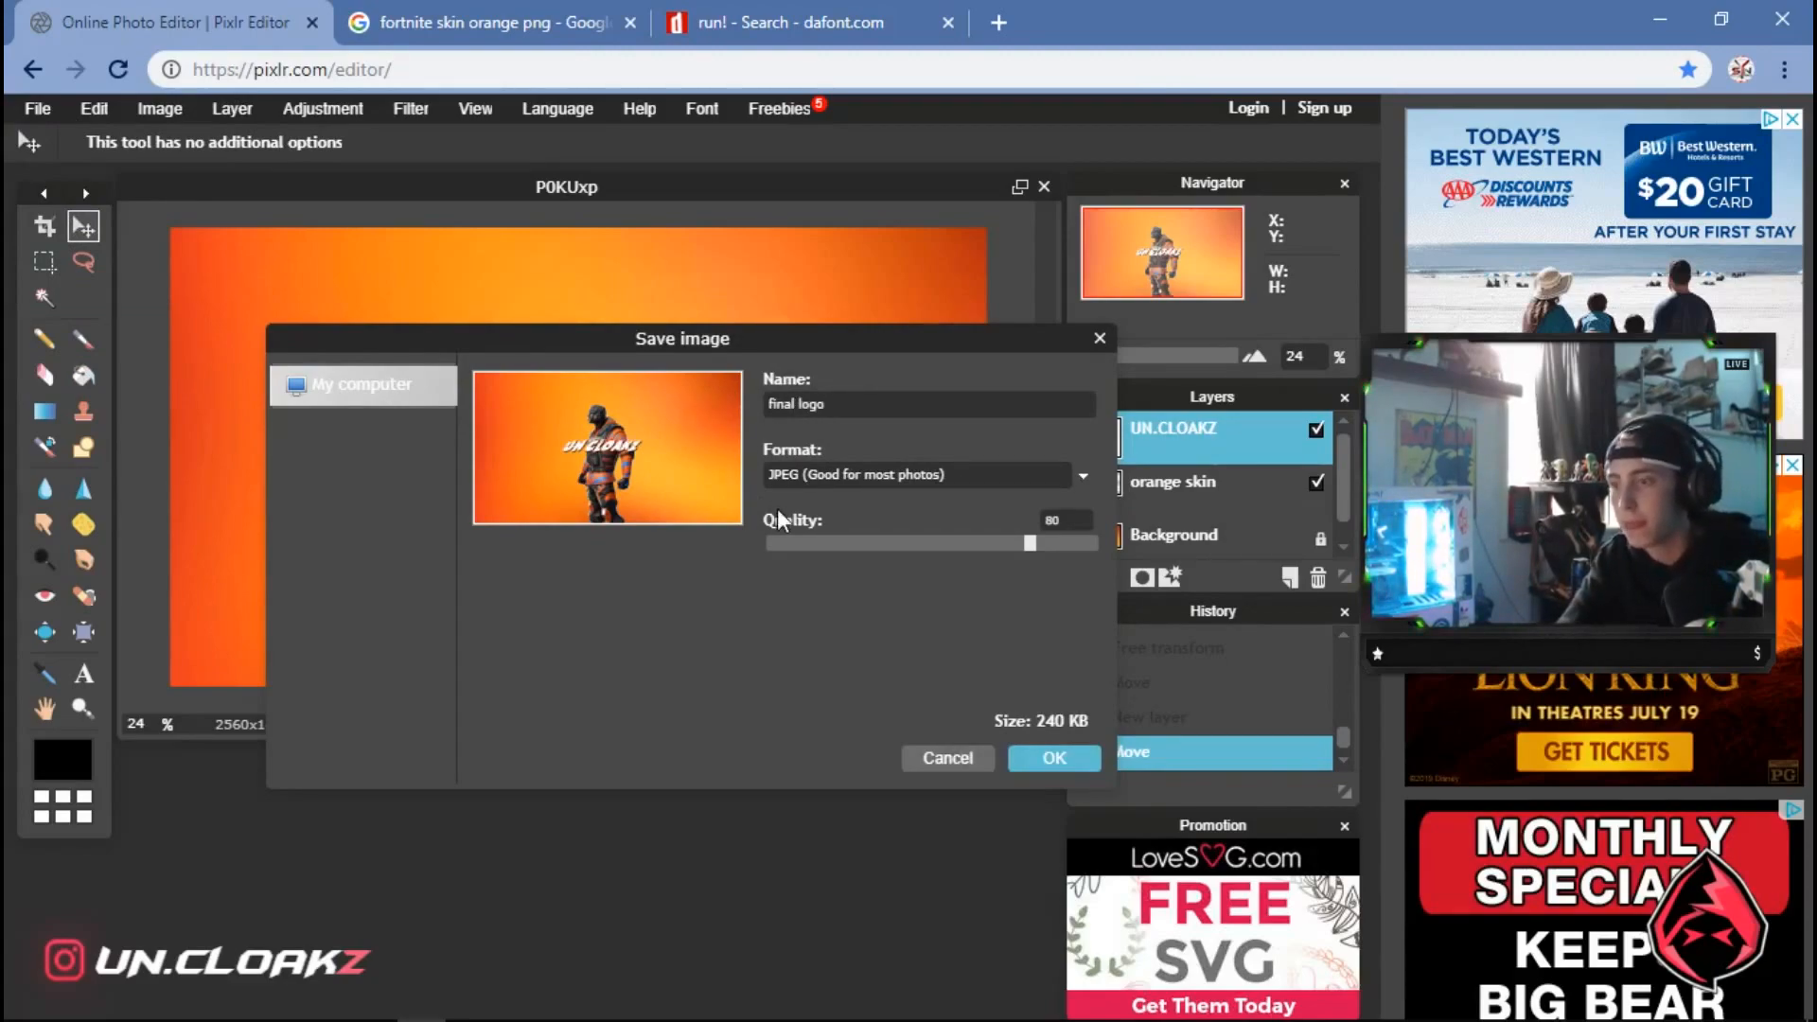
{"action": "type", "text": " instagram"}
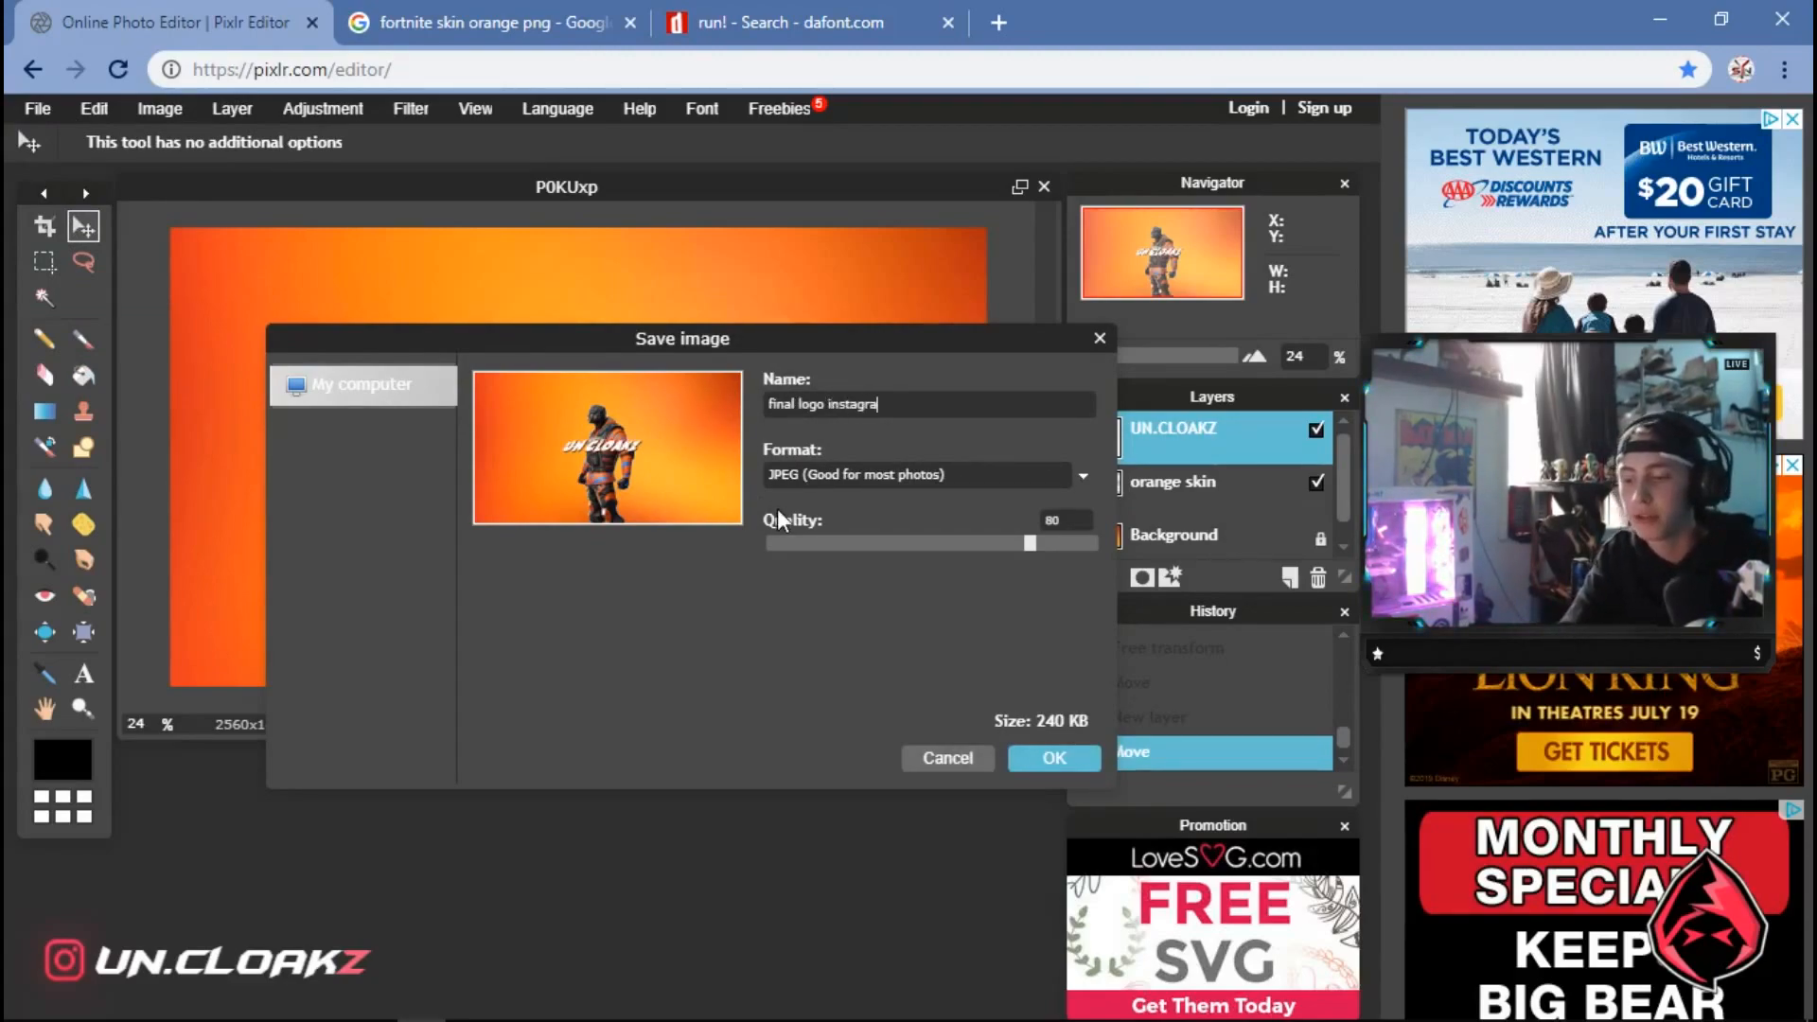
{"action": "left_click", "coordinate": [1009, 475]}
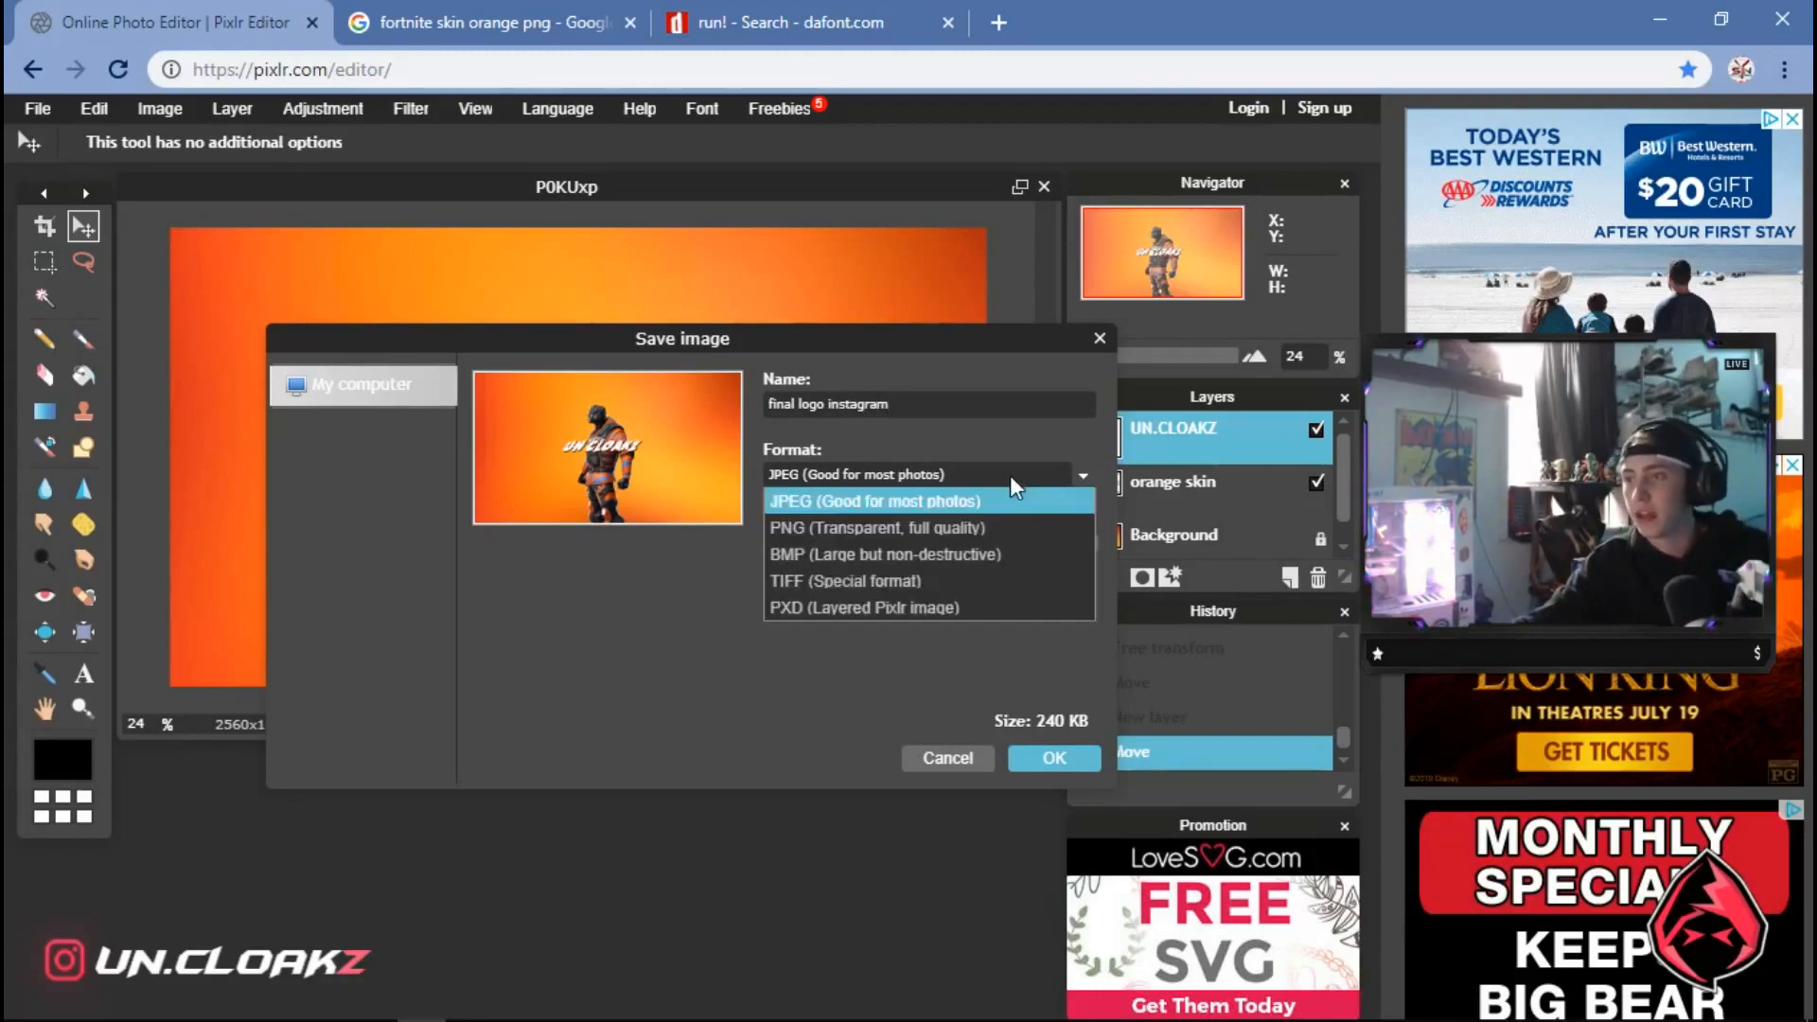
{"action": "left_click", "coordinate": [924, 527]}
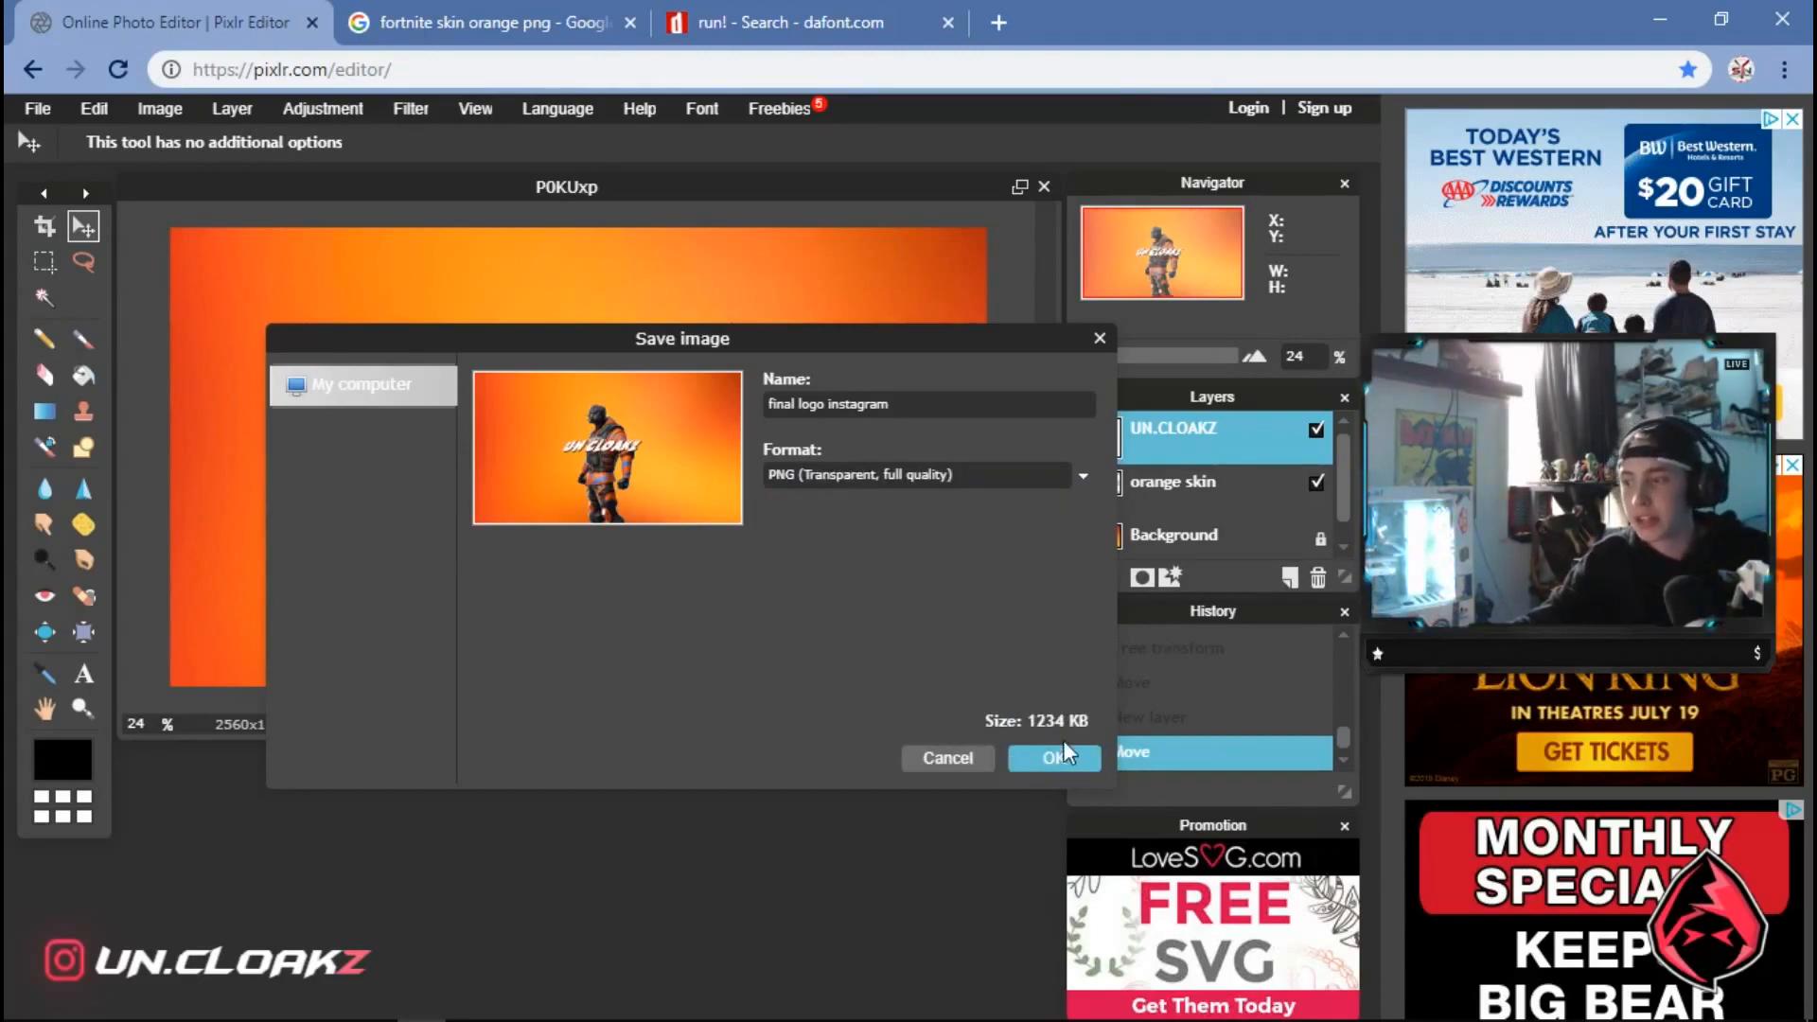
Switch the save format to JPEG to compare the file size, and return it to PNG
{"action": "left_click", "coordinate": [973, 469]}
{"action": "left_click", "coordinate": [963, 501]}
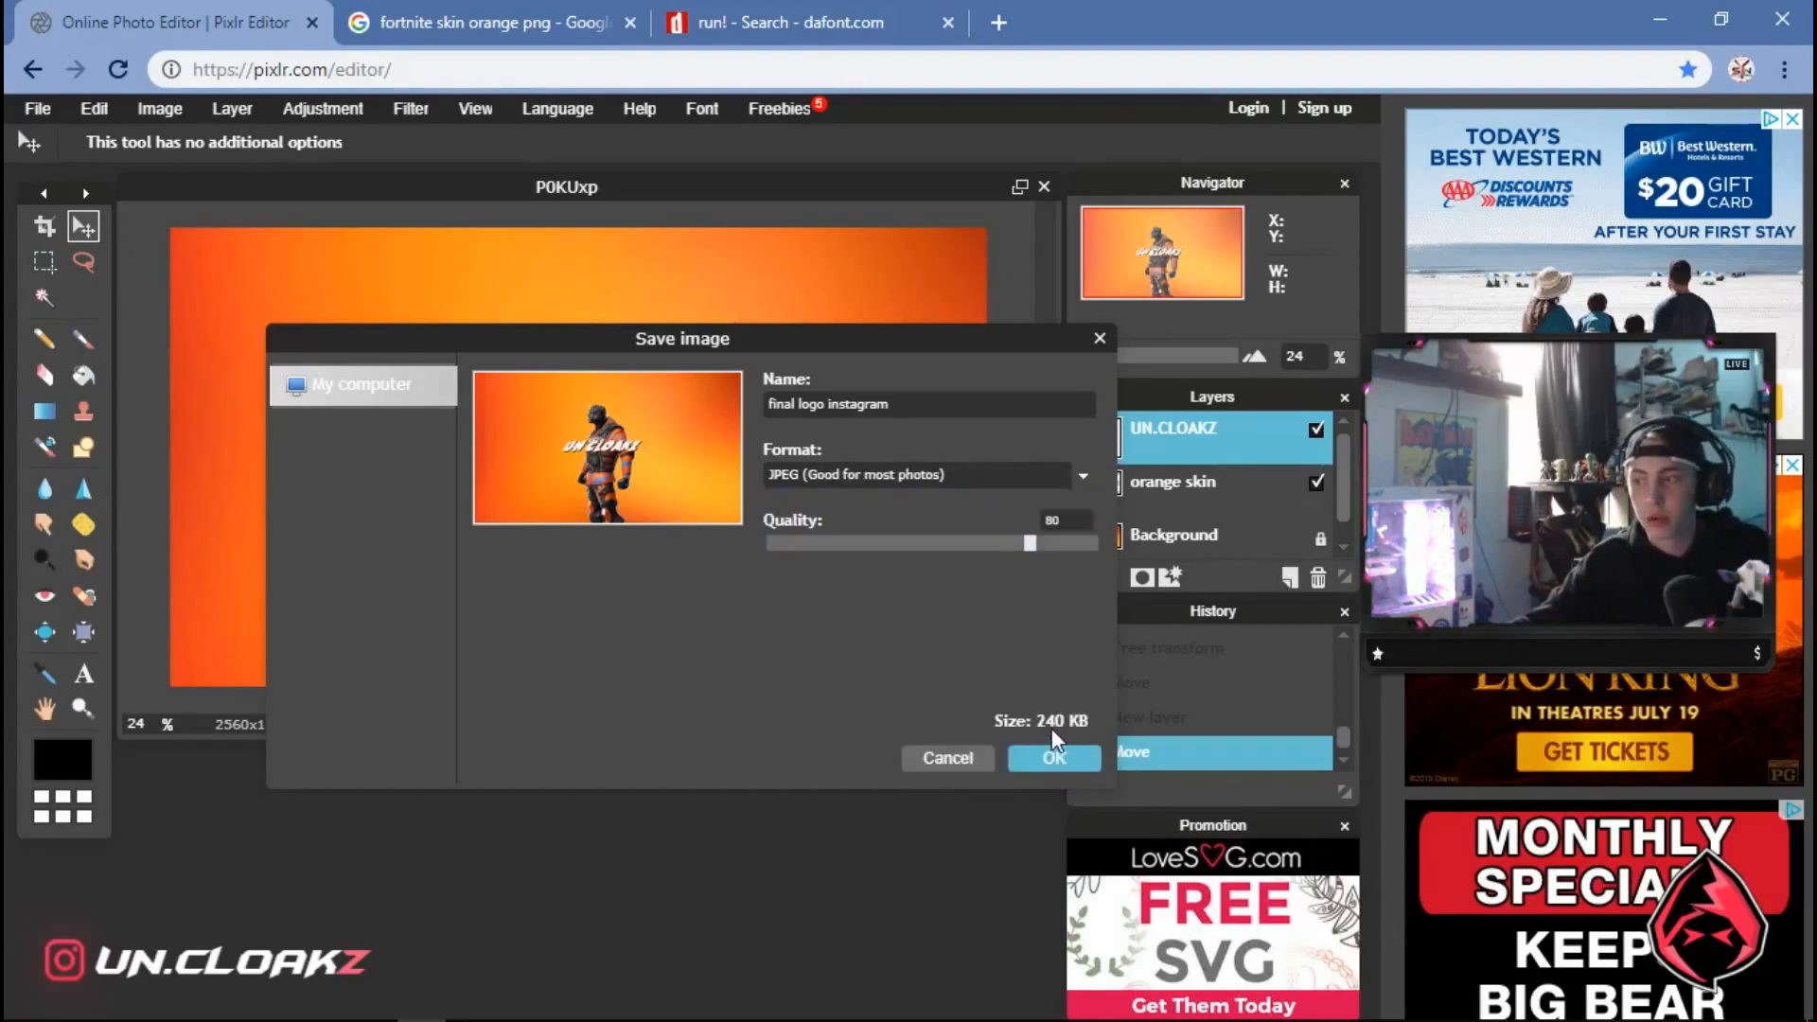
{"action": "left_click", "coordinate": [986, 474]}
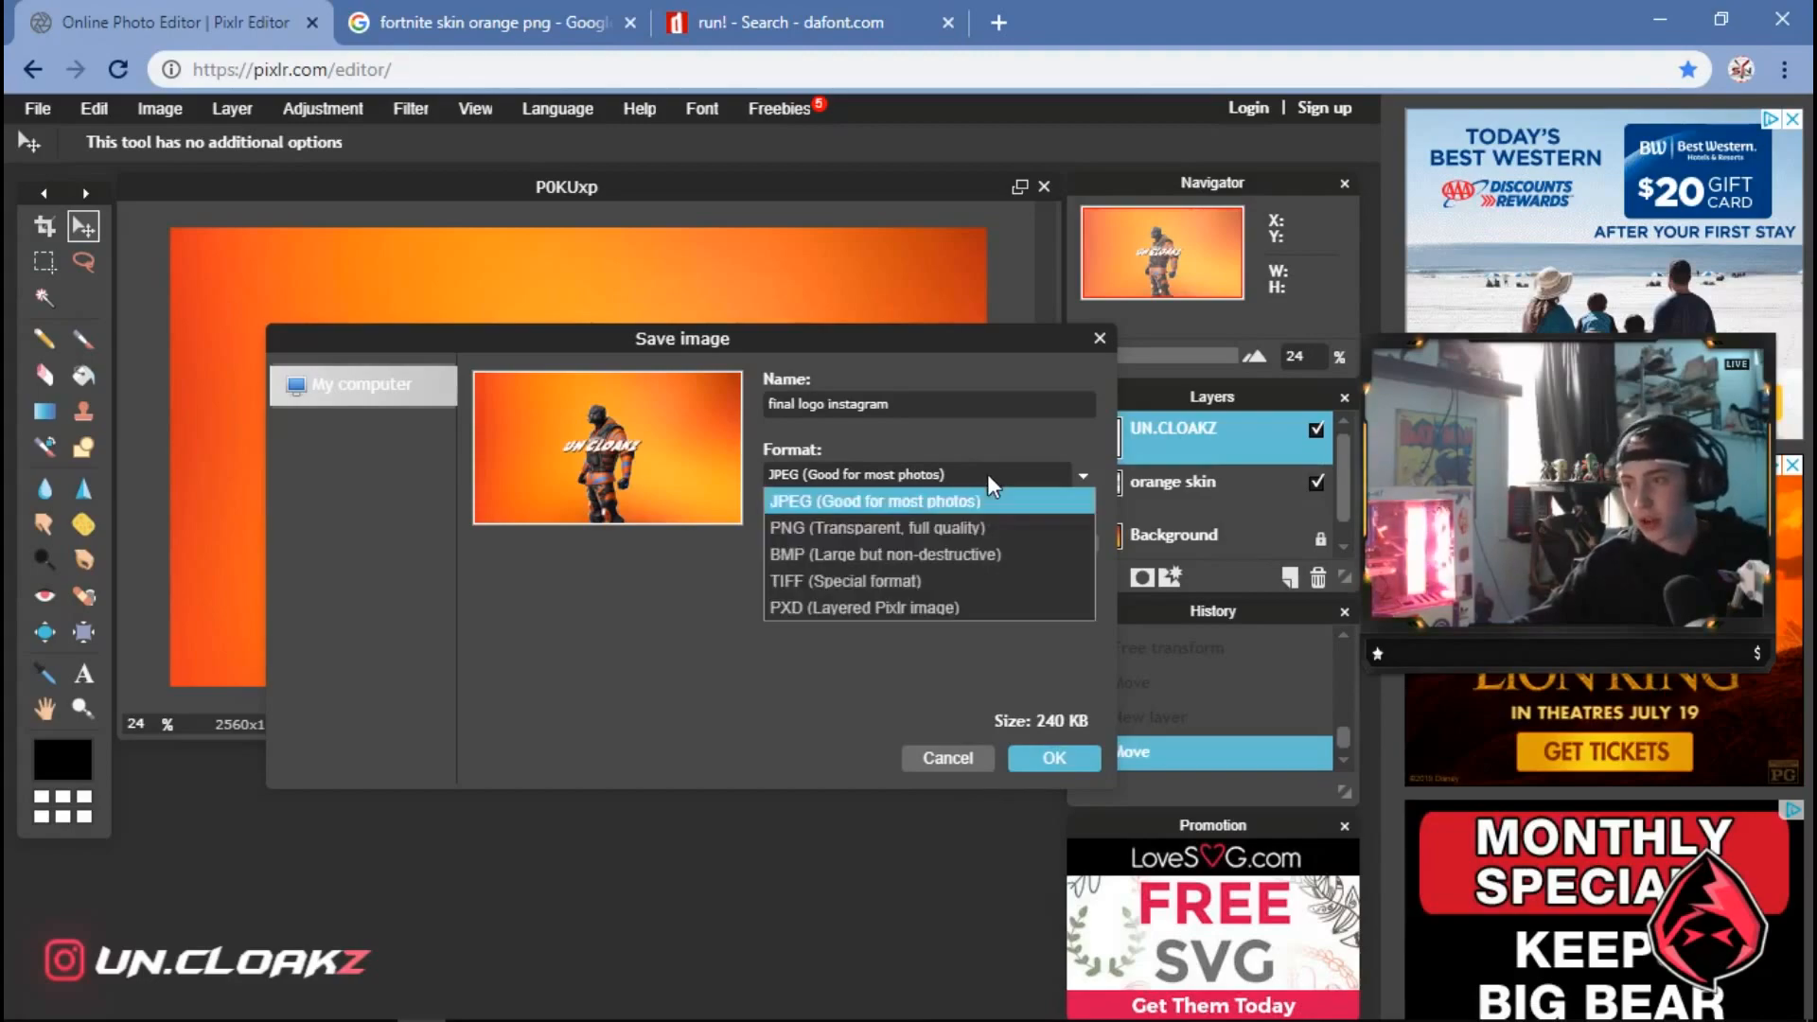
{"action": "left_click", "coordinate": [918, 530]}
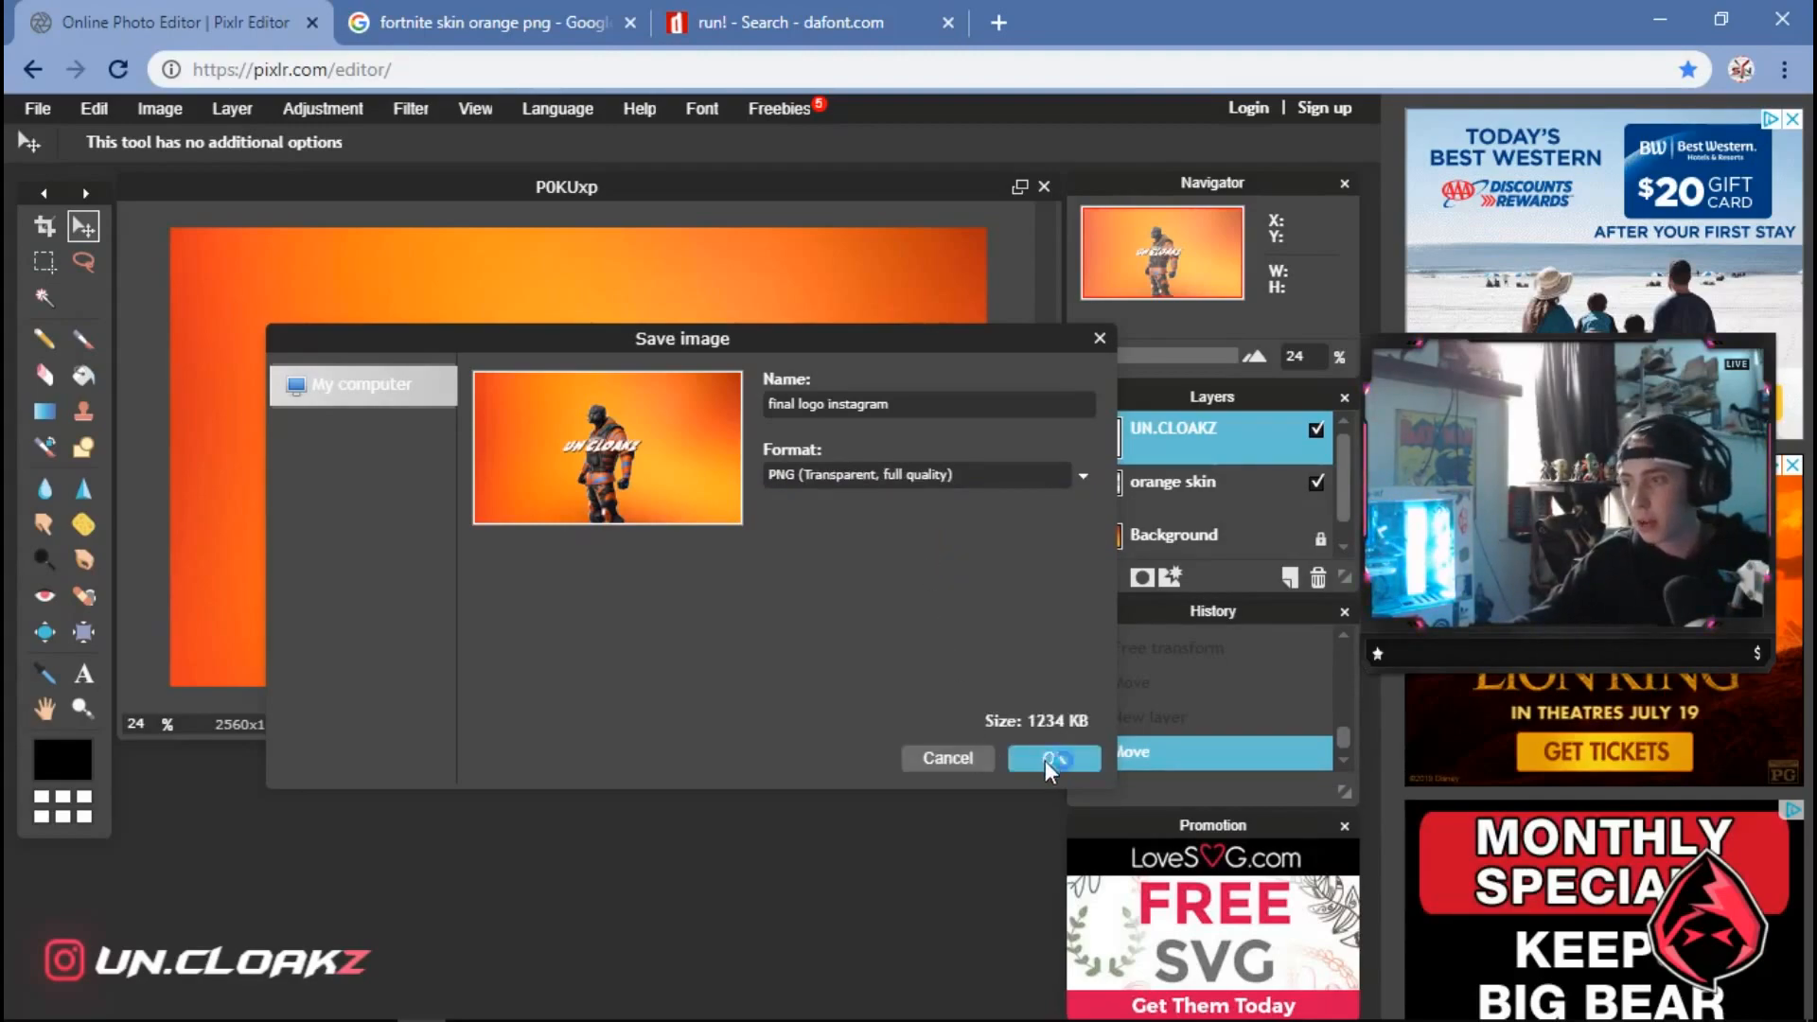
Save the final logo instagram PNG to the Desktop folder
{"action": "left_click", "coordinate": [1051, 757]}
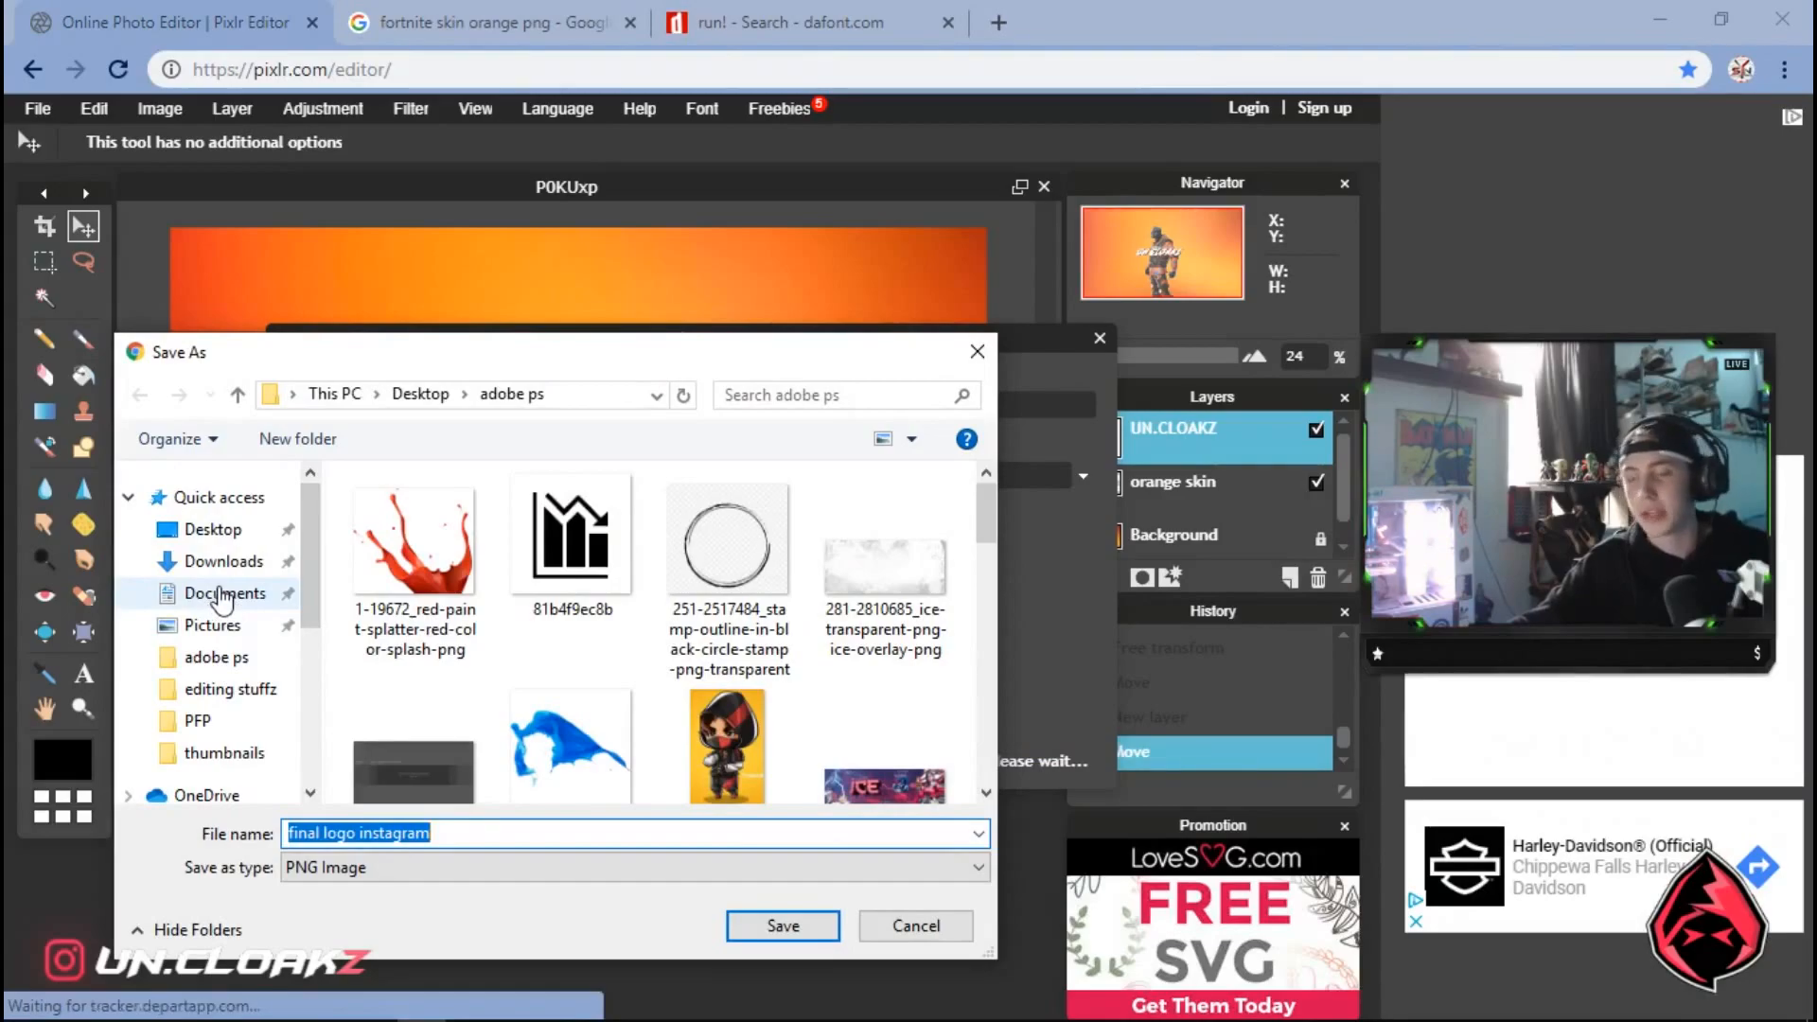
{"action": "left_click", "coordinate": [213, 529]}
{"action": "left_click", "coordinate": [783, 926]}
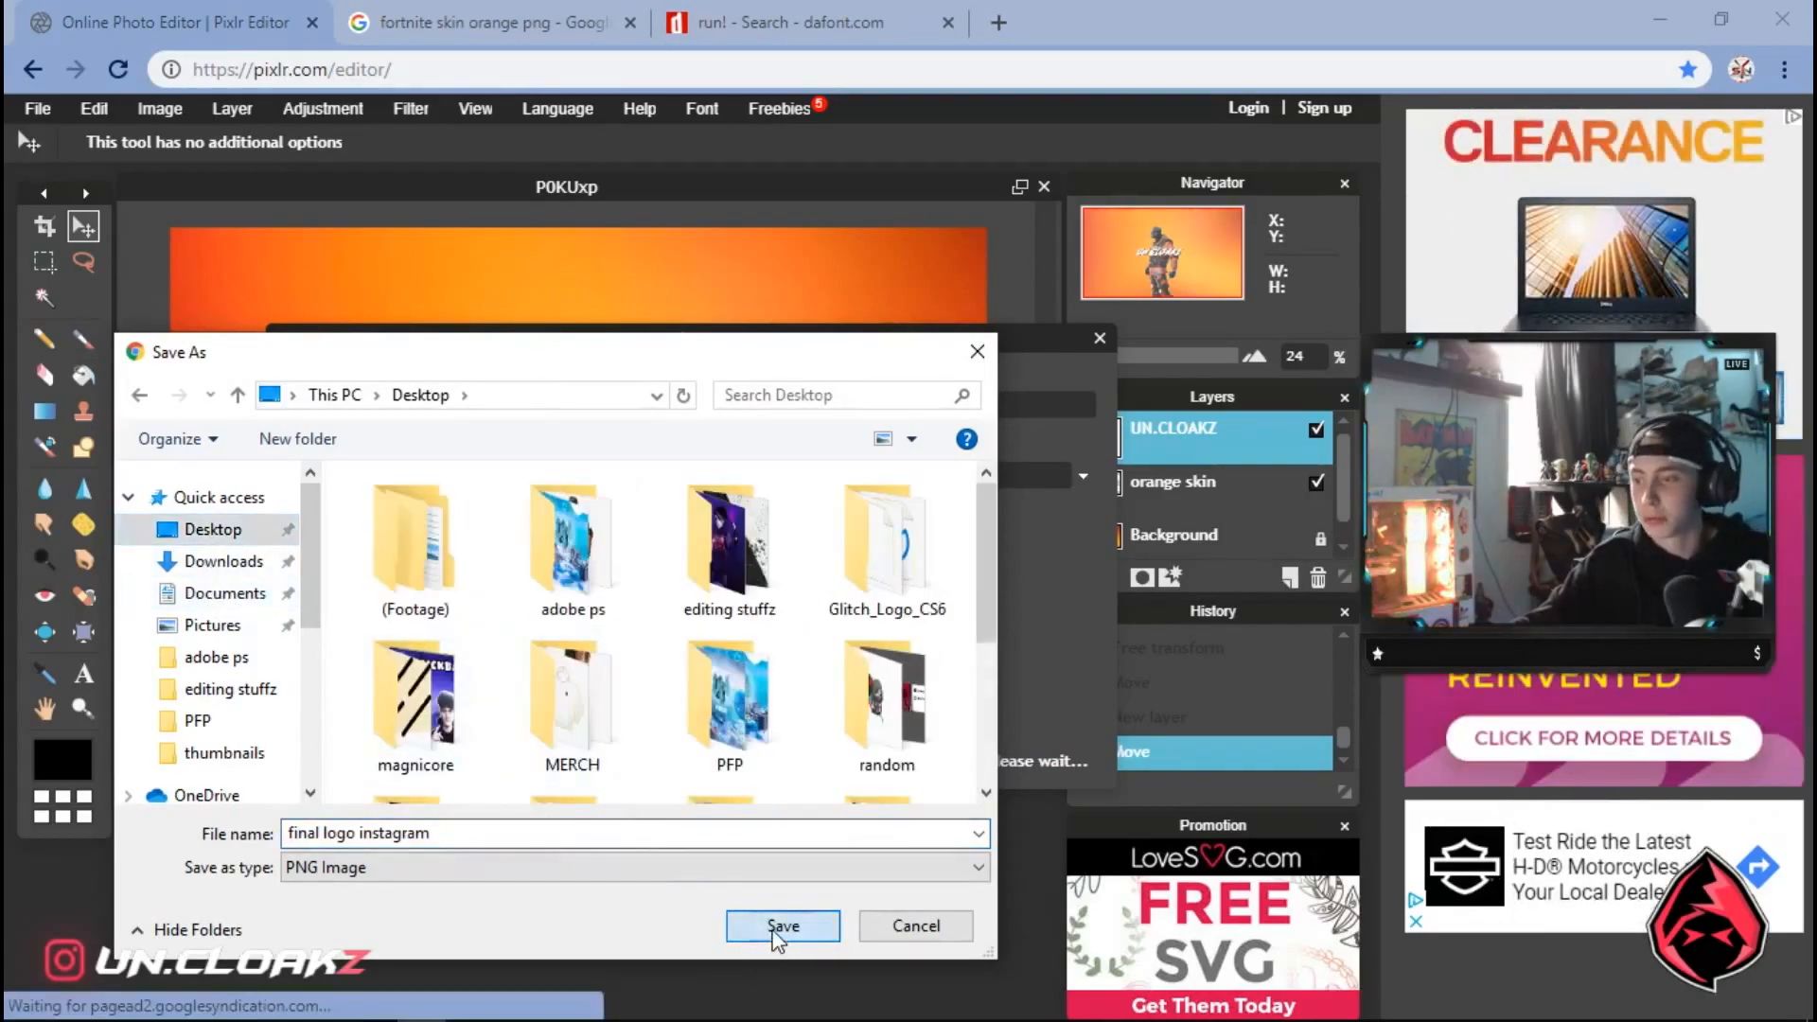
Switch to the desktop, move the final logo instagram file to an open spot, and view it in Photos
{"action": "left_click", "coordinate": [1654, 26]}
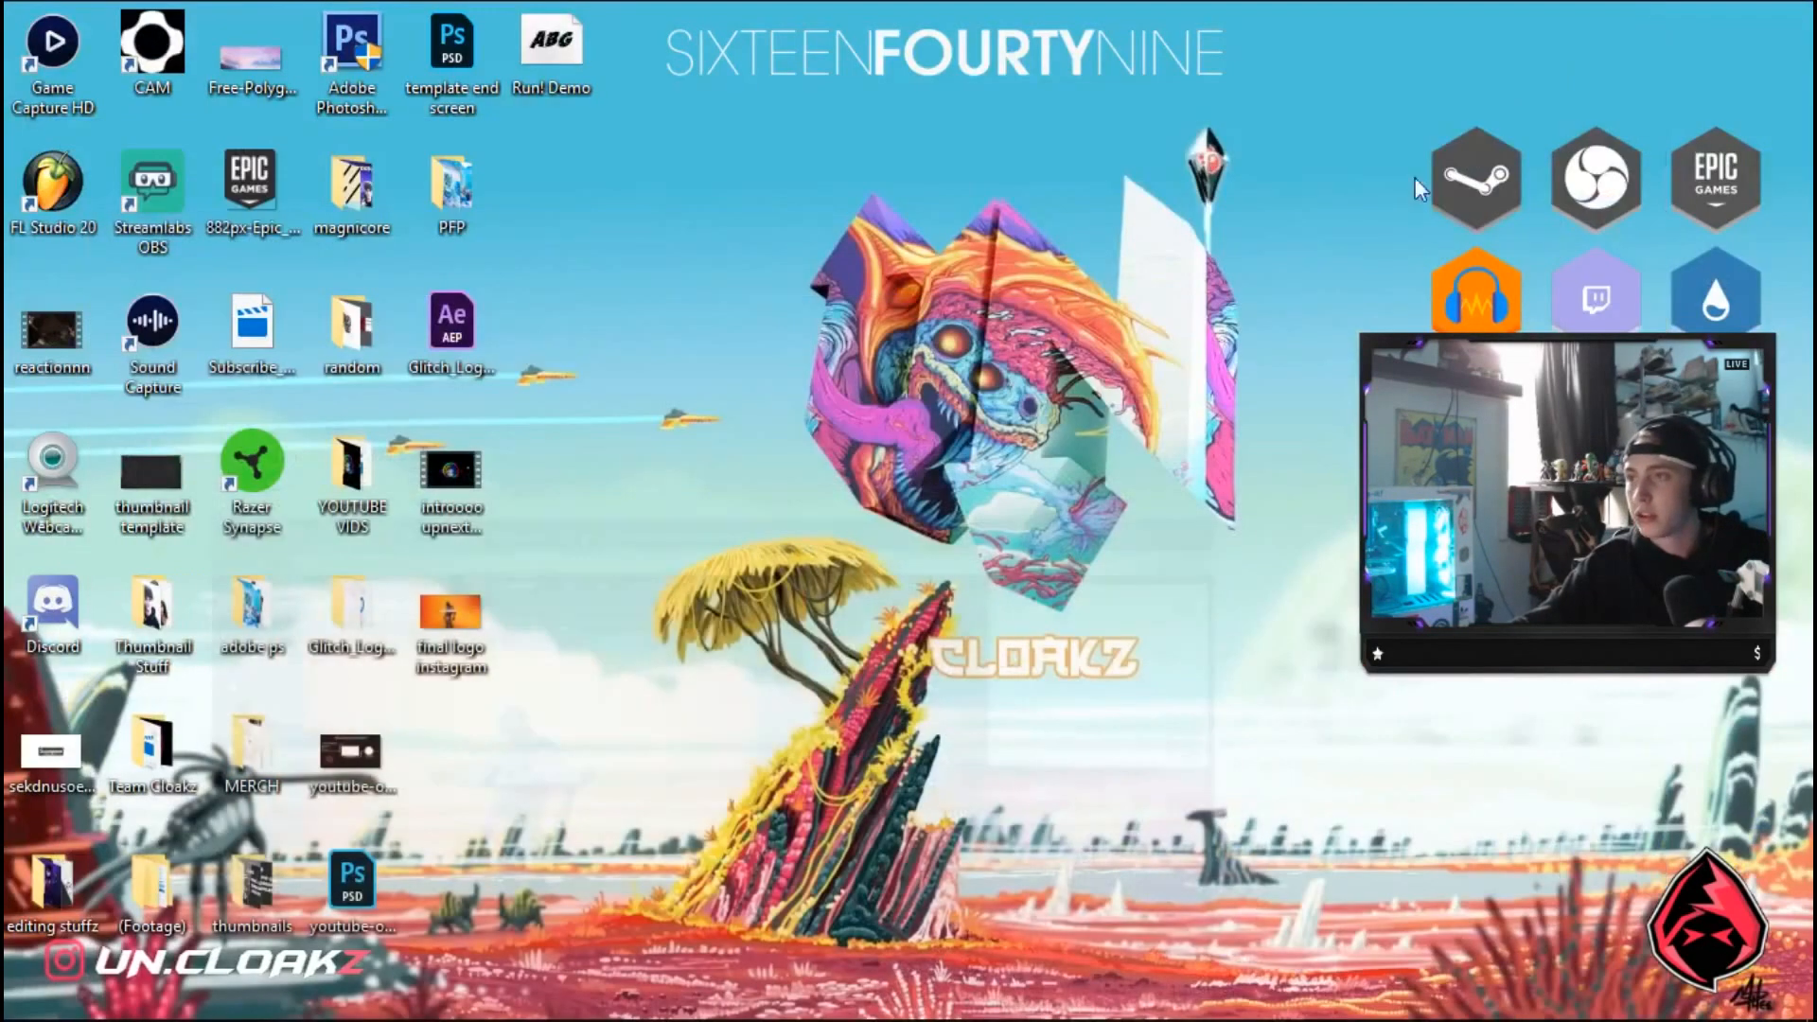
{"action": "left_click_drag", "start_coordinate": [451, 660], "coordinate": [740, 386]}
{"action": "double_click", "coordinate": [758, 331]}
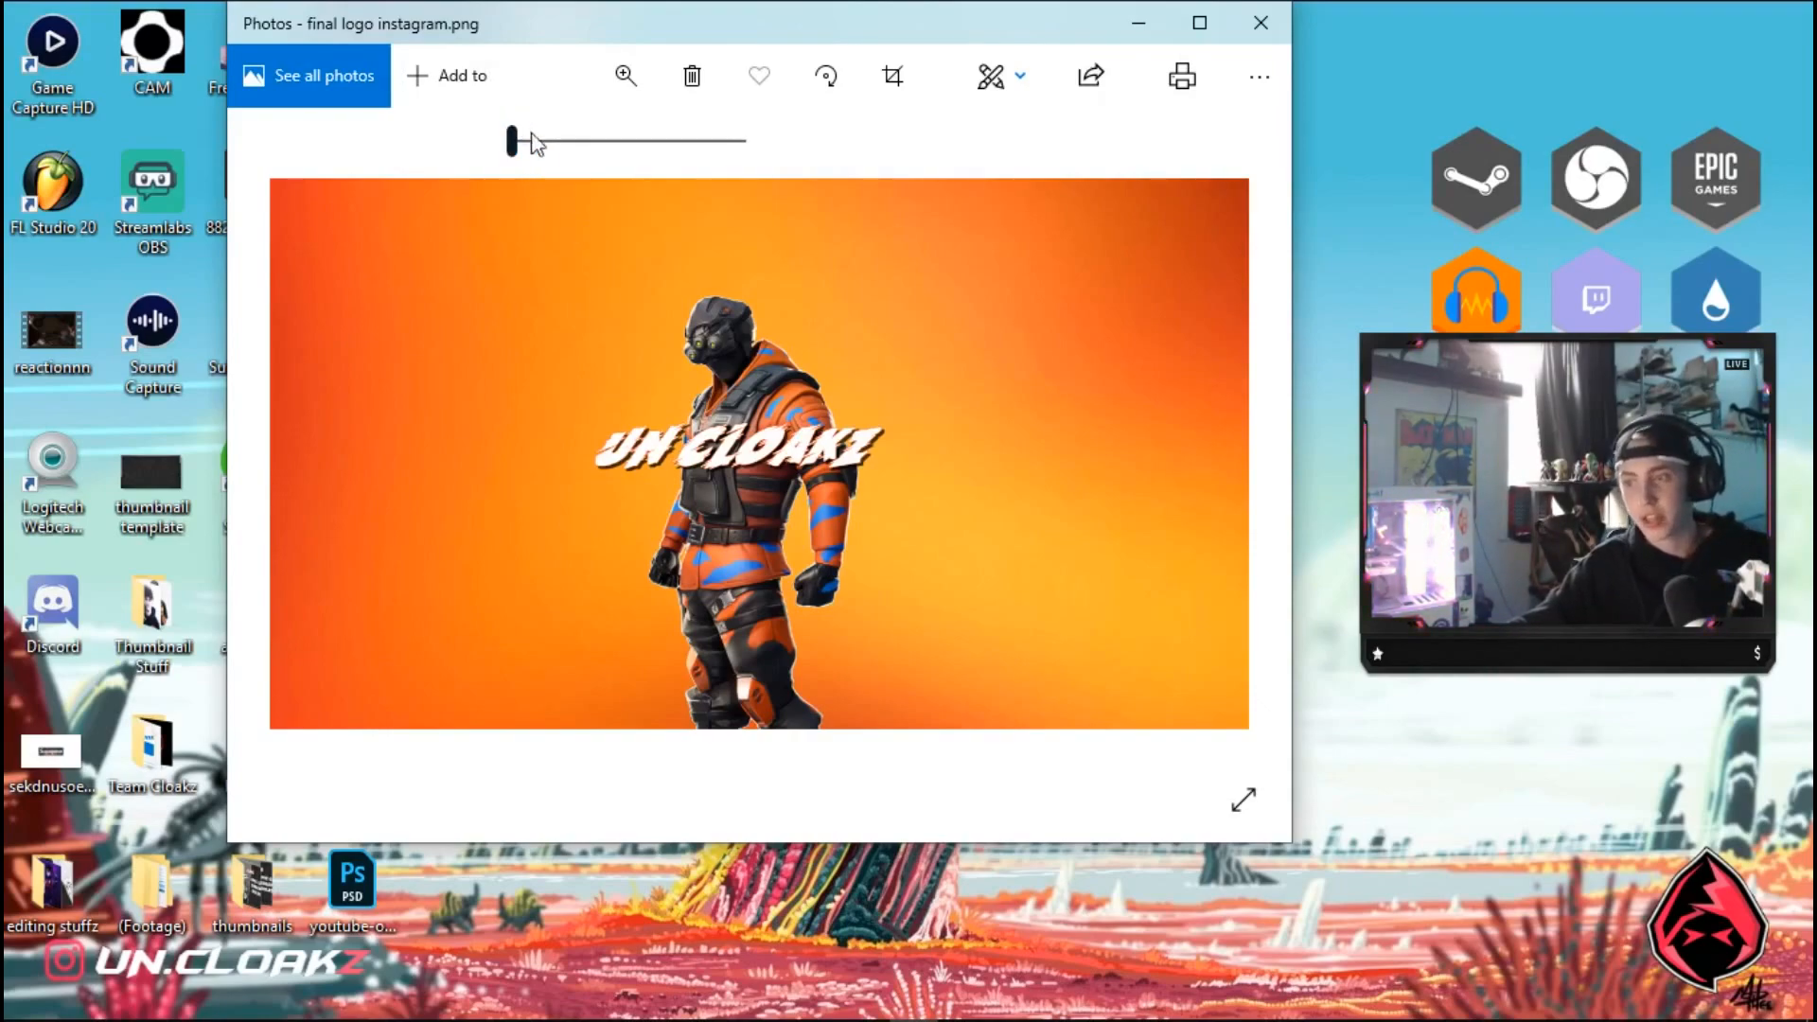
{"action": "left_click_drag", "start_coordinate": [524, 132], "coordinate": [496, 157]}
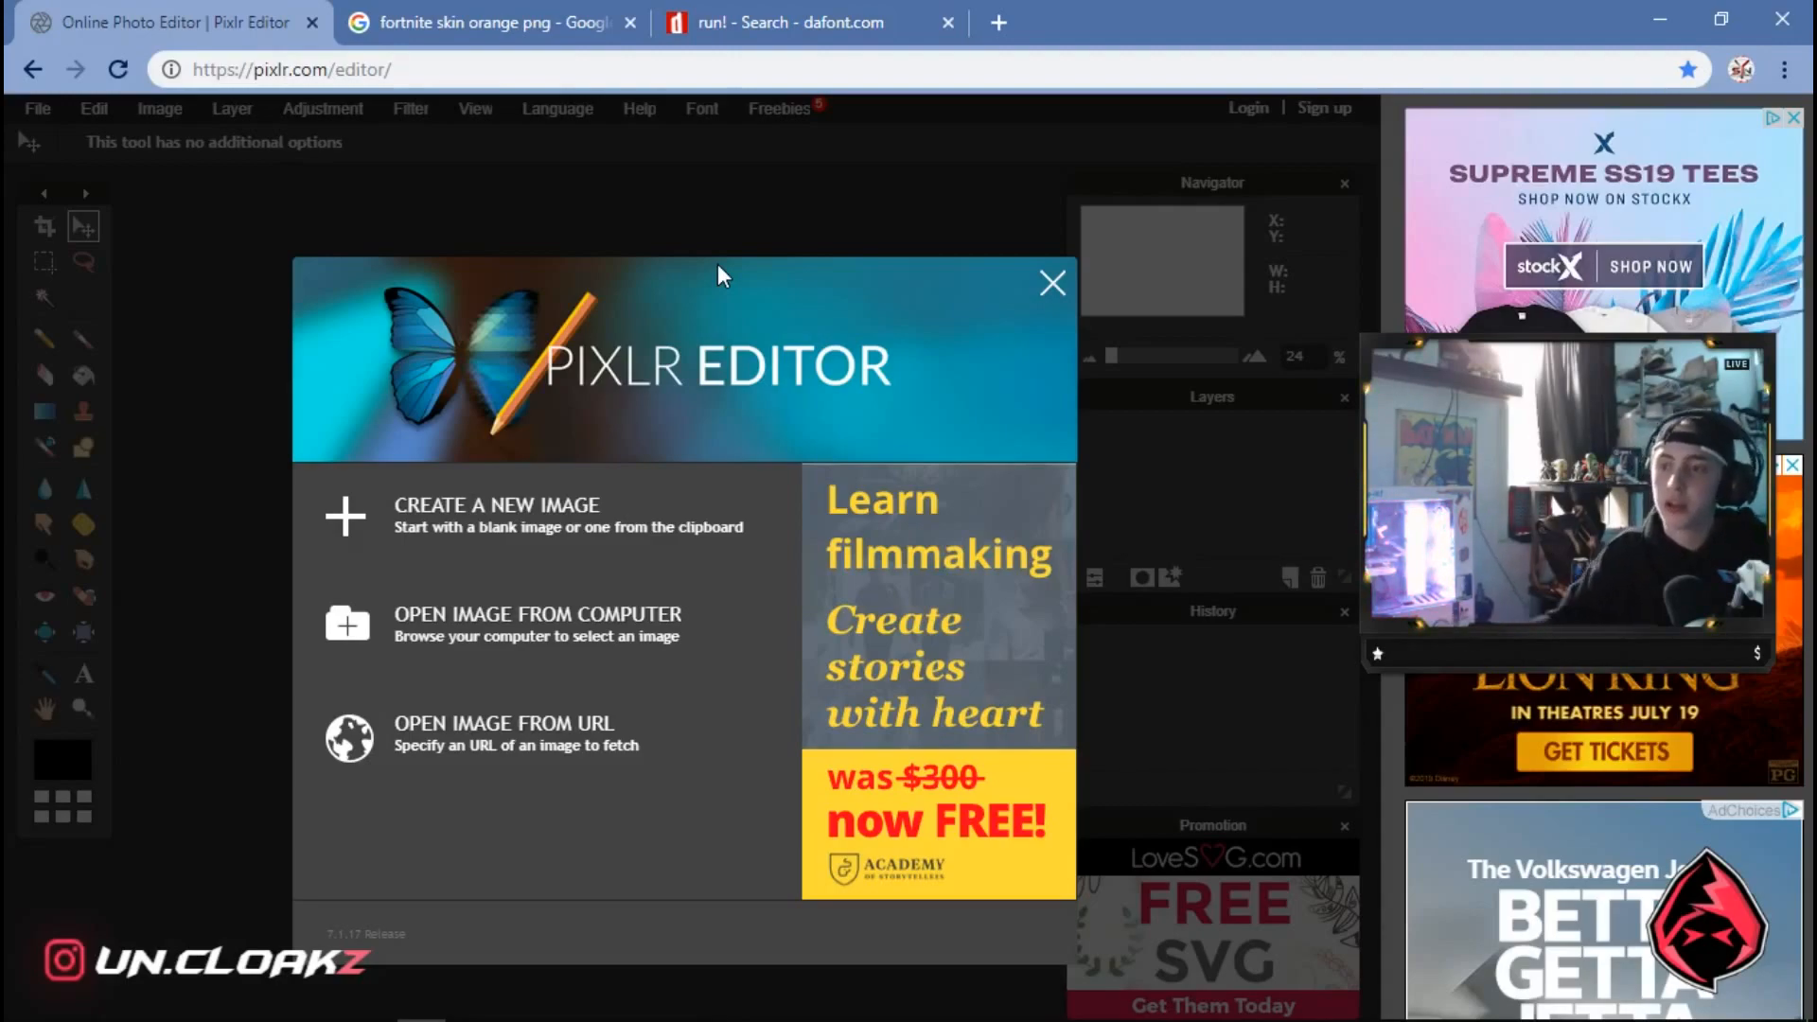
Open the orange_white_solid_colorful_65839_300x168 image from the adobe ps folder in Pixlr Editor
{"action": "left_click", "coordinate": [593, 623]}
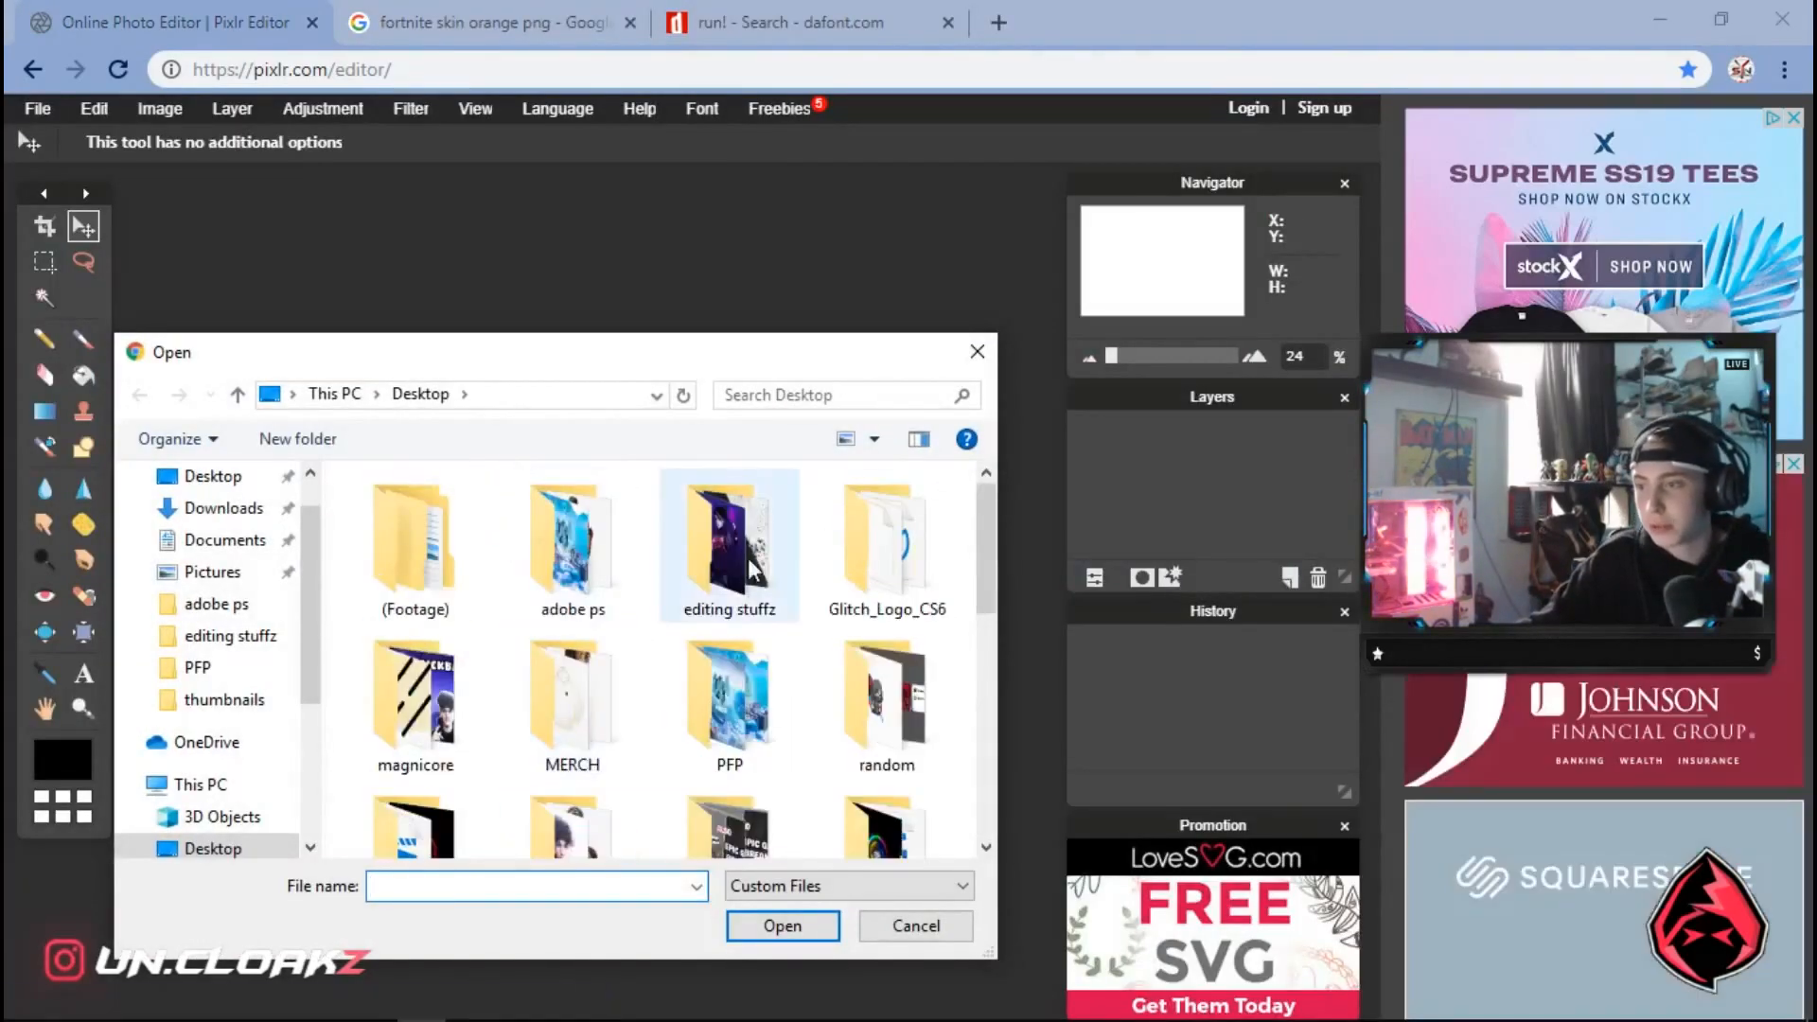
{"action": "double_click", "coordinate": [755, 571]}
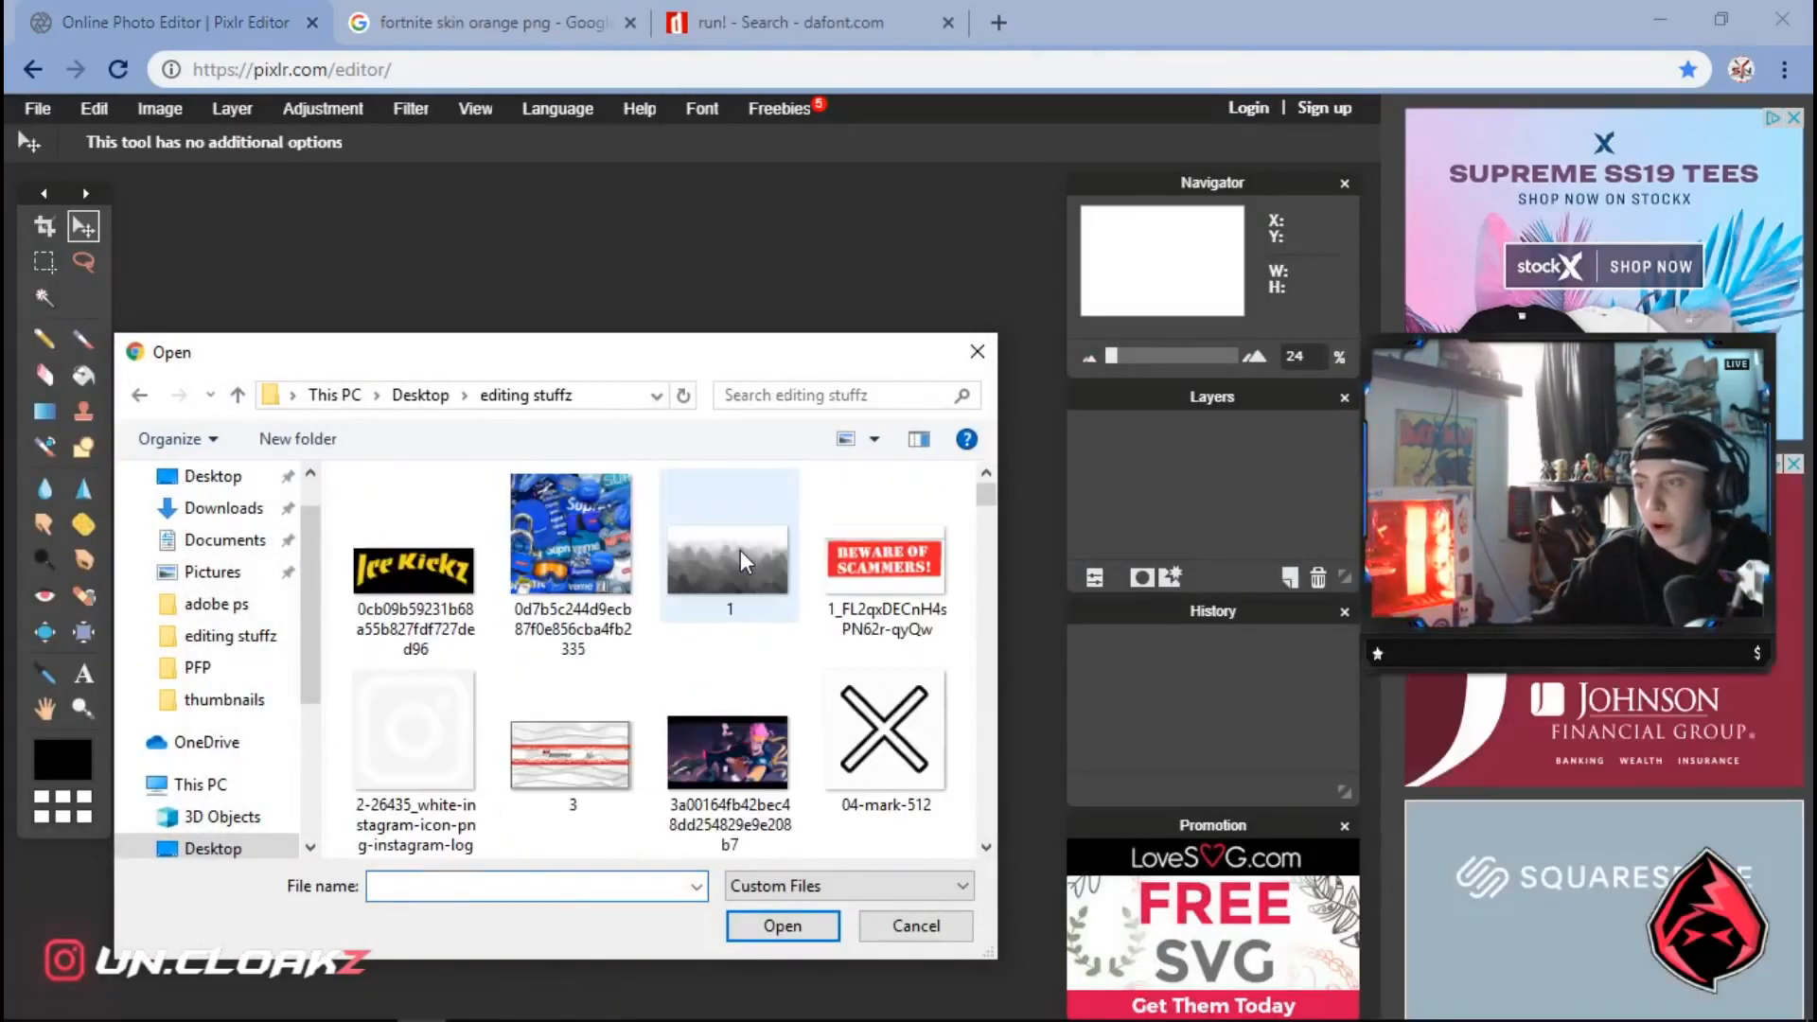
{"action": "left_click", "coordinate": [139, 394]}
{"action": "left_click", "coordinate": [543, 564]}
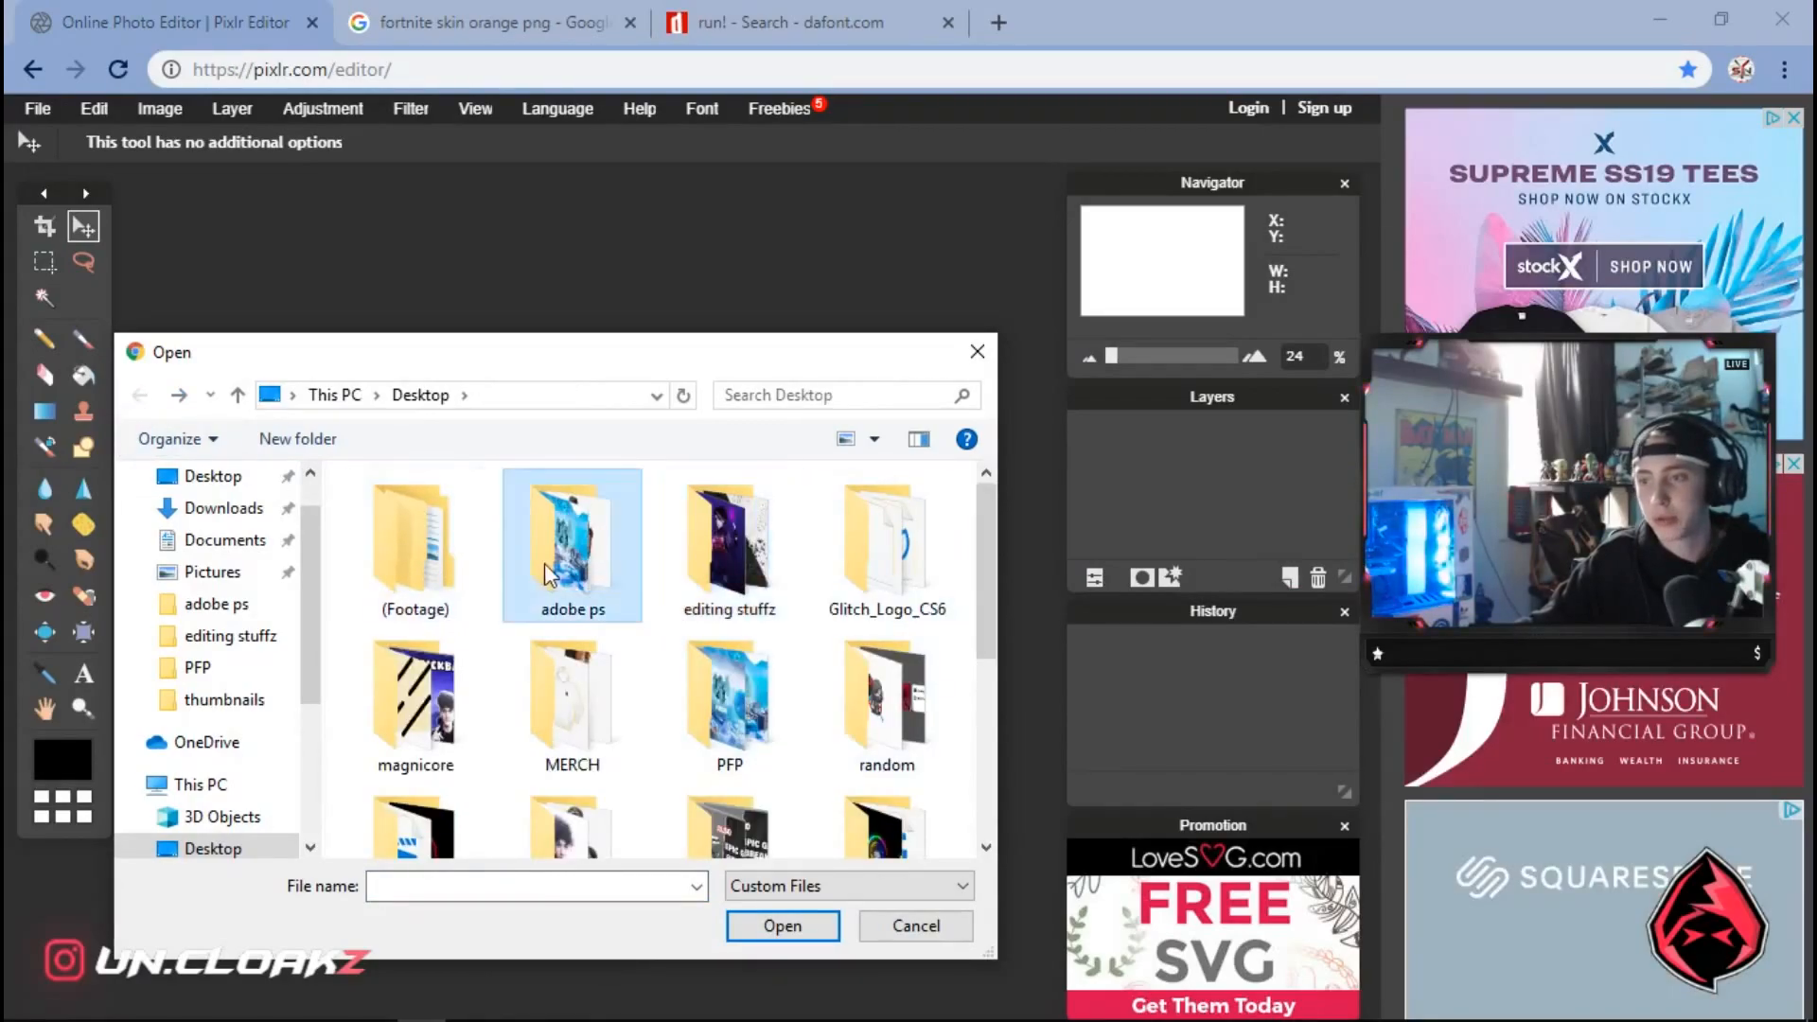
{"action": "double_click", "coordinate": [543, 564]}
{"action": "scroll", "coordinate": [691, 574], "scroll_direction": "down", "scroll_amount": 15}
{"action": "scroll", "coordinate": [705, 558], "scroll_direction": "up", "scroll_amount": 10}
{"action": "scroll", "coordinate": [714, 568], "scroll_direction": "down", "scroll_amount": 3}
{"action": "scroll", "coordinate": [910, 615], "scroll_direction": "up", "scroll_amount": 5}
{"action": "scroll", "coordinate": [907, 632], "scroll_direction": "down", "scroll_amount": 3}
{"action": "double_click", "coordinate": [885, 588]}
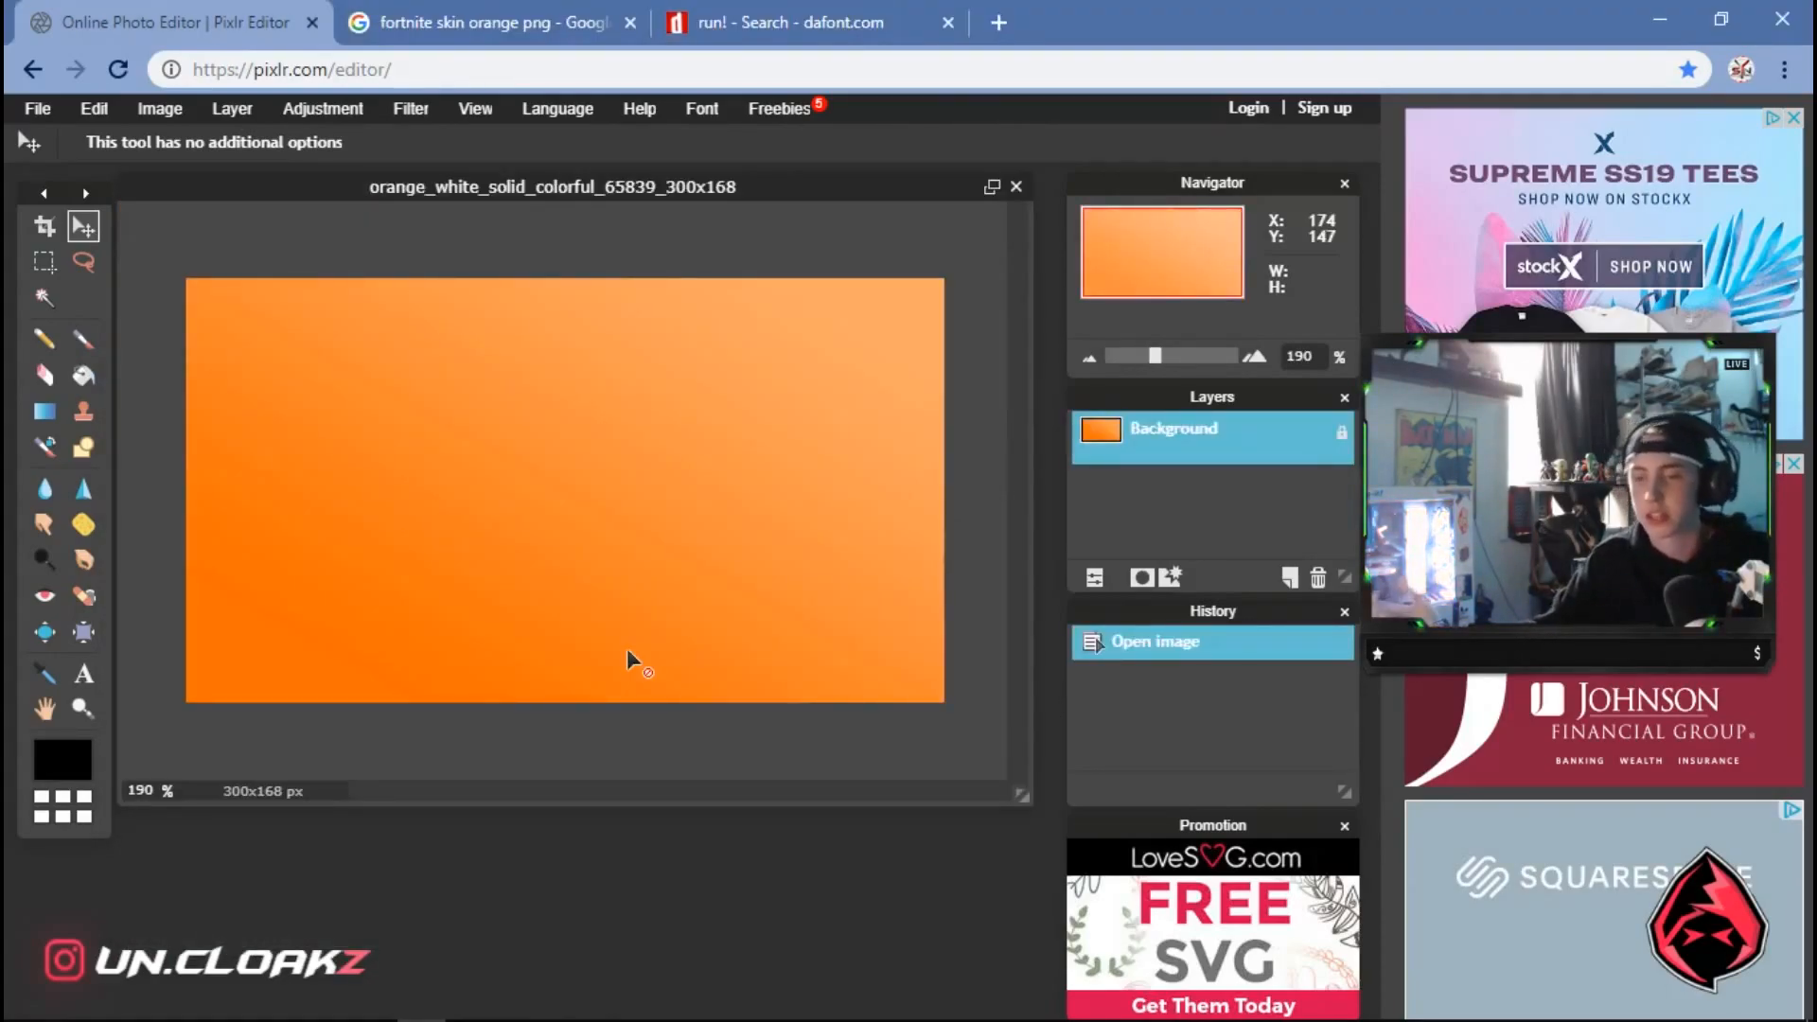
Add a text layer reading E on the orange image in the Run! Demo font at size 94
{"action": "left_click", "coordinate": [84, 672]}
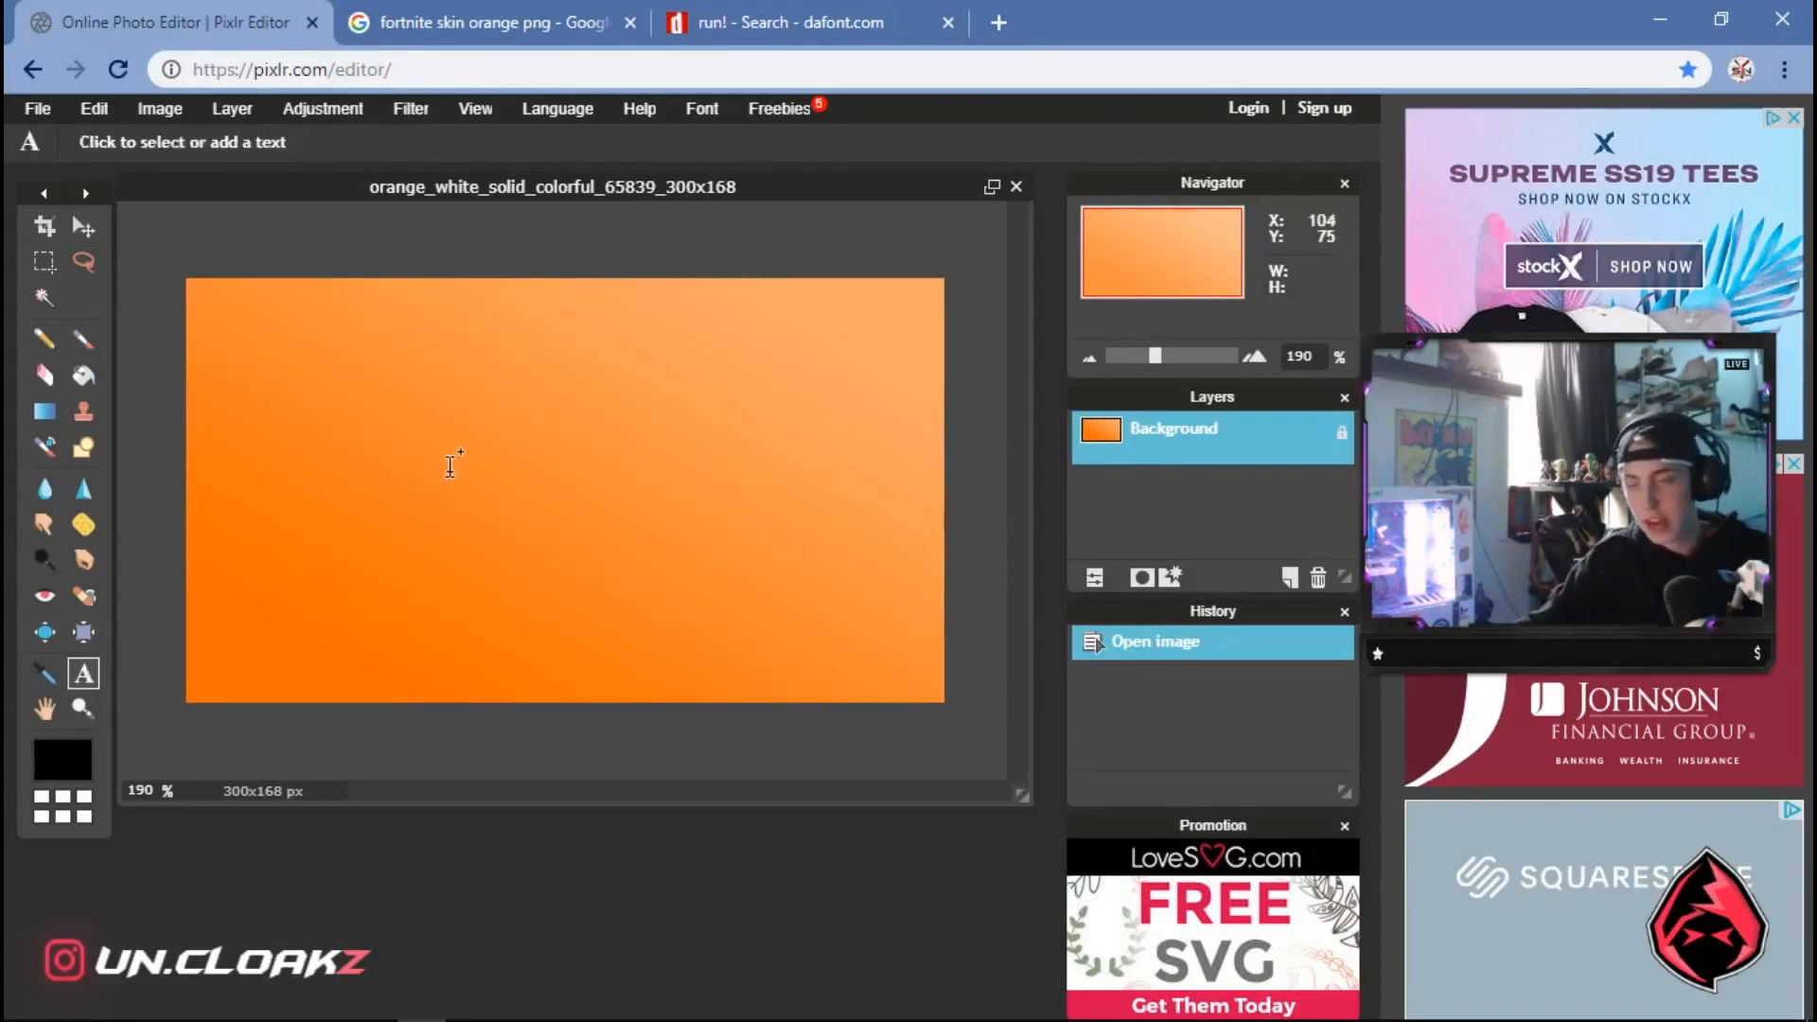
{"action": "left_click", "coordinate": [475, 482]}
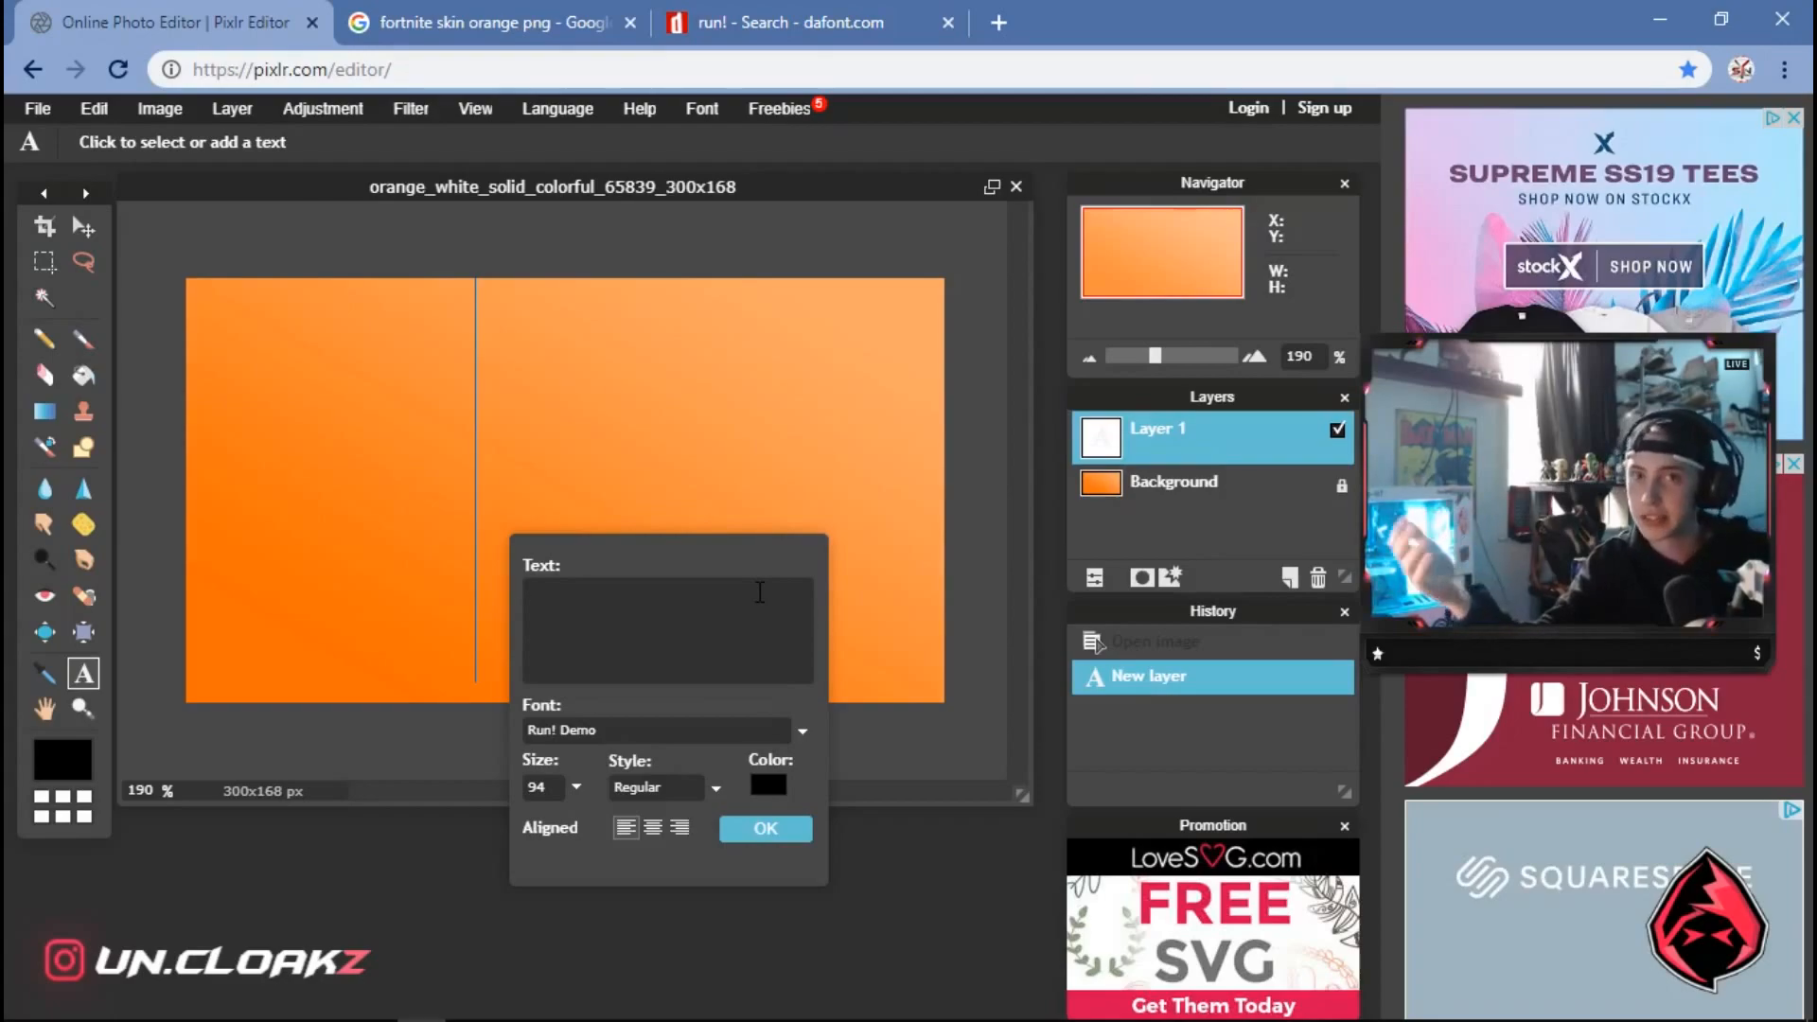
{"action": "type", "text": "E"}
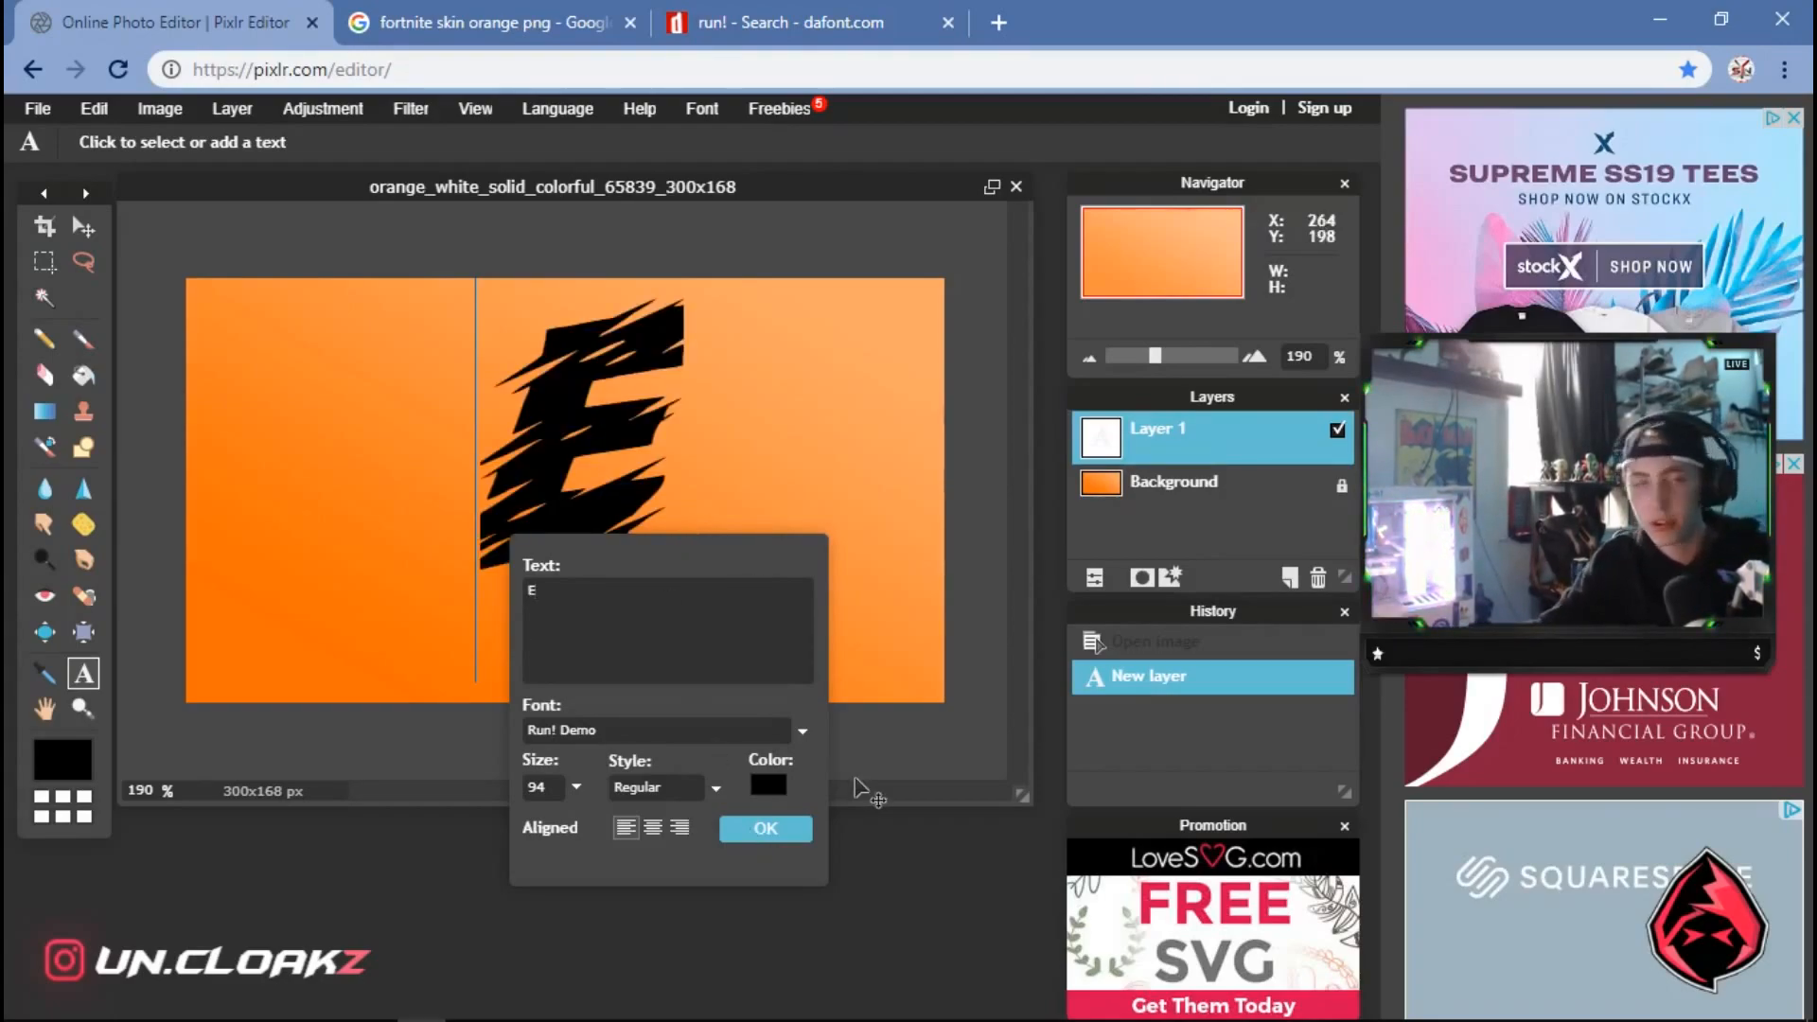
{"action": "type", "text": "C"}
{"action": "key", "text": "BackSpace"}
{"action": "type", "text": "T"}
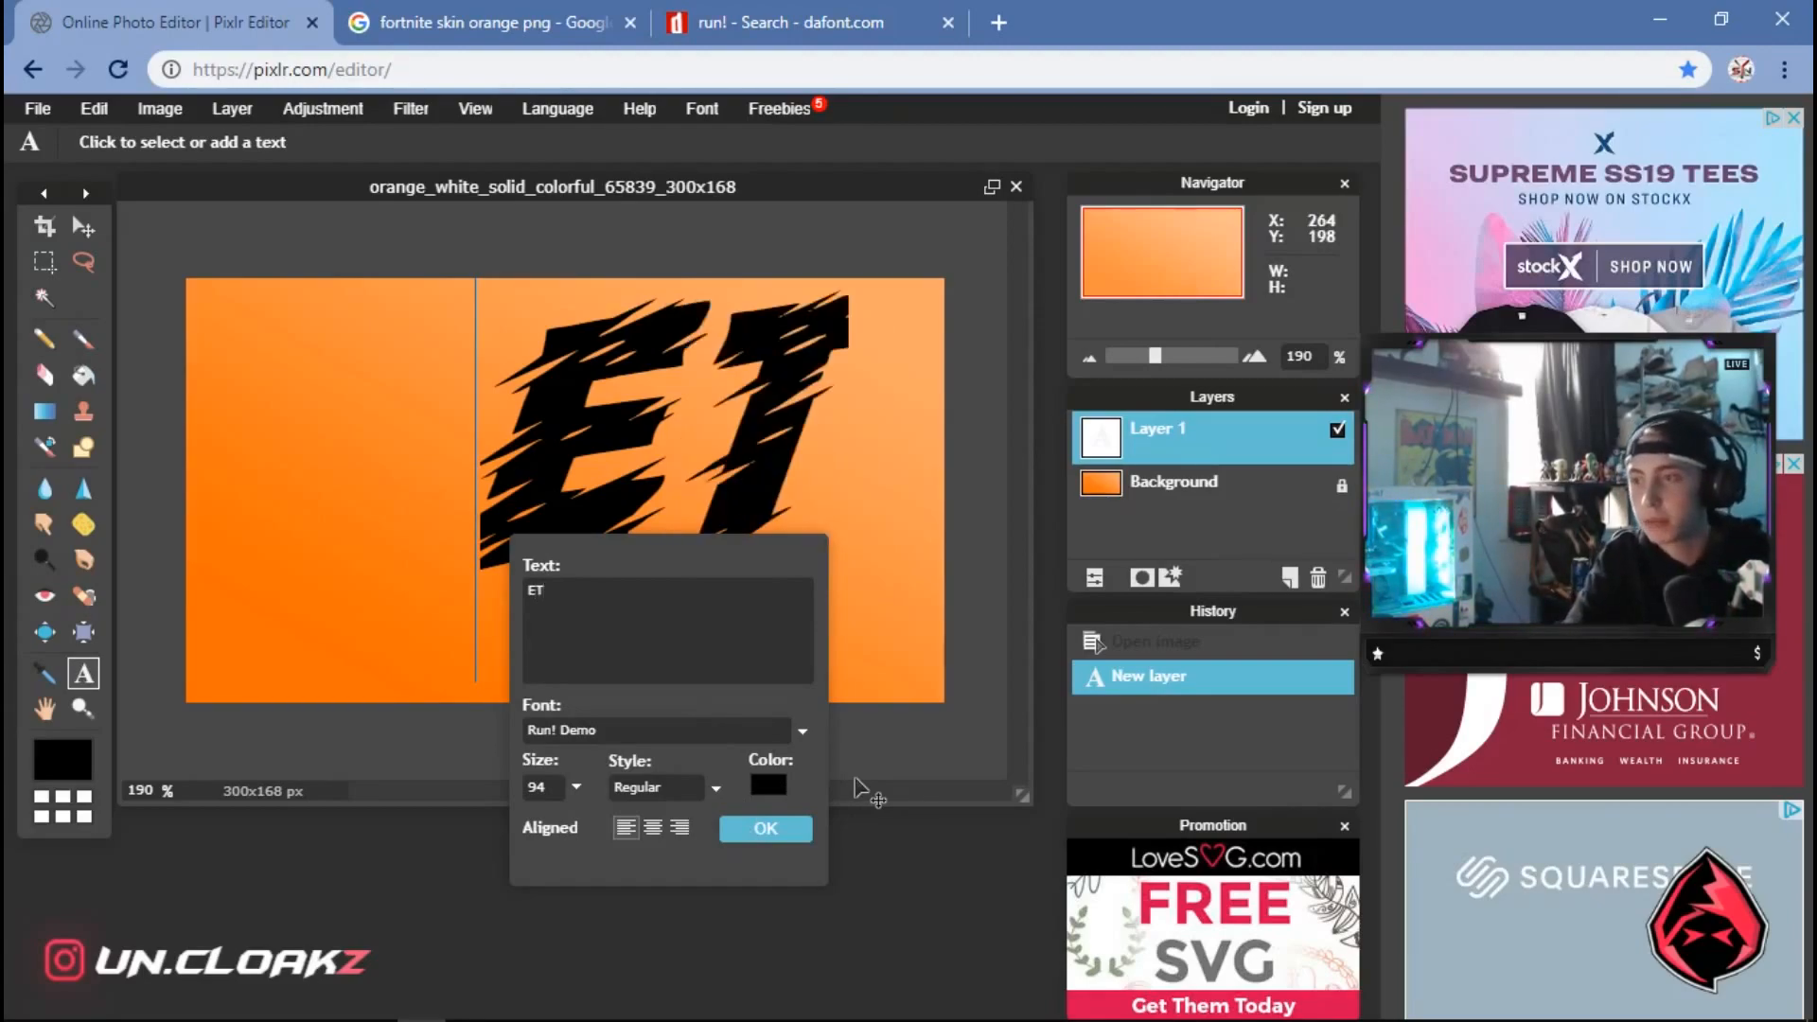
{"action": "key", "text": "BackSpace"}
{"action": "type", "text": ".T"}
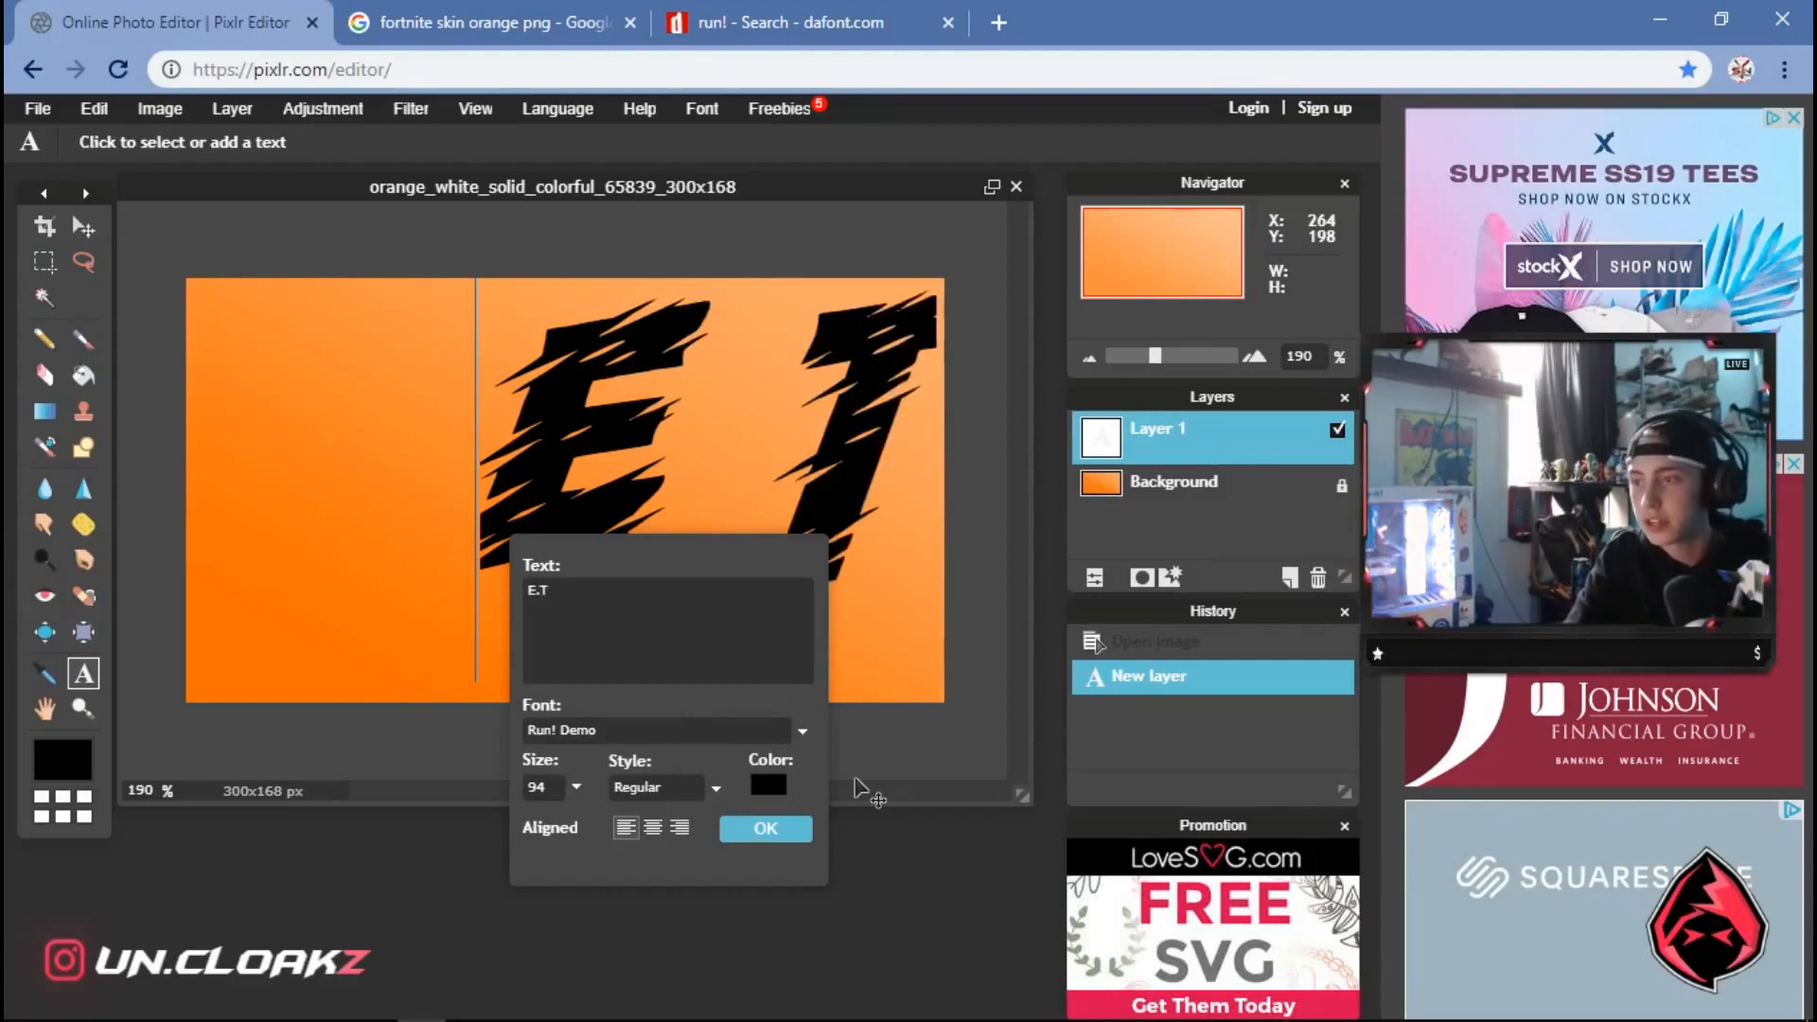
{"action": "left_click_drag", "start_coordinate": [621, 563], "coordinate": [589, 677]}
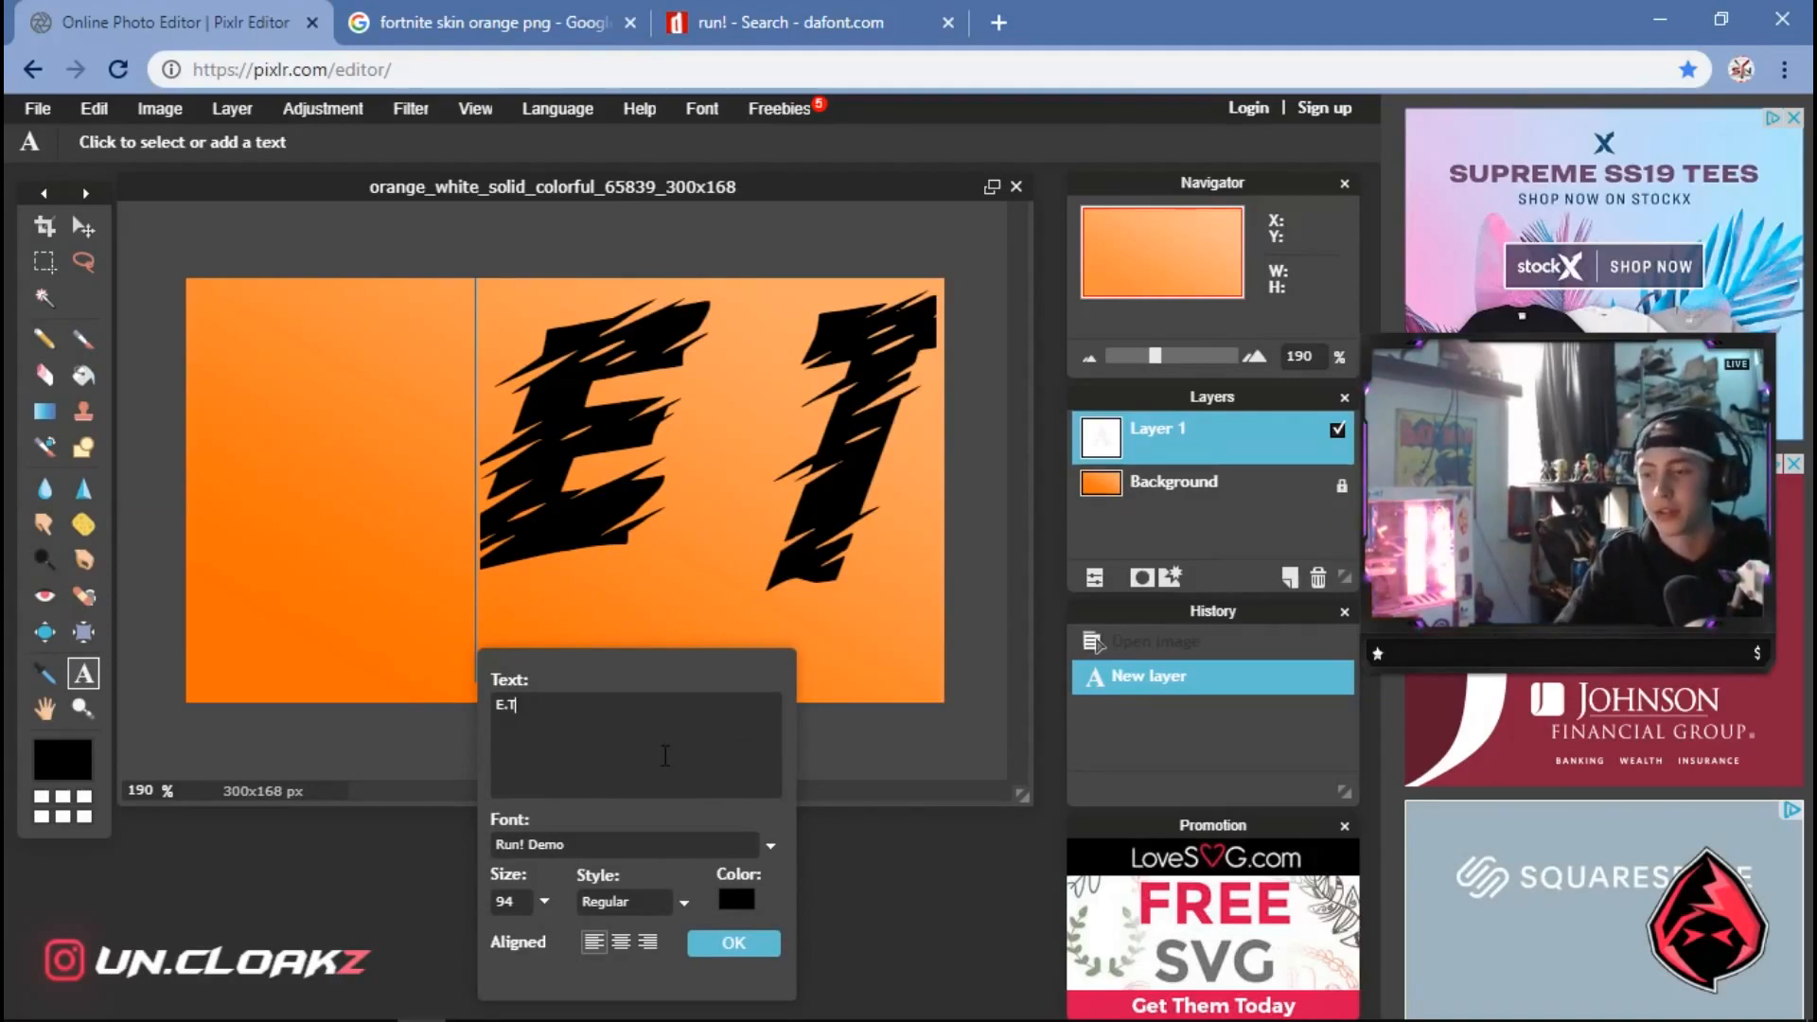
{"action": "key", "text": "BackSpace"}
{"action": "key", "text": "BackSpace"}
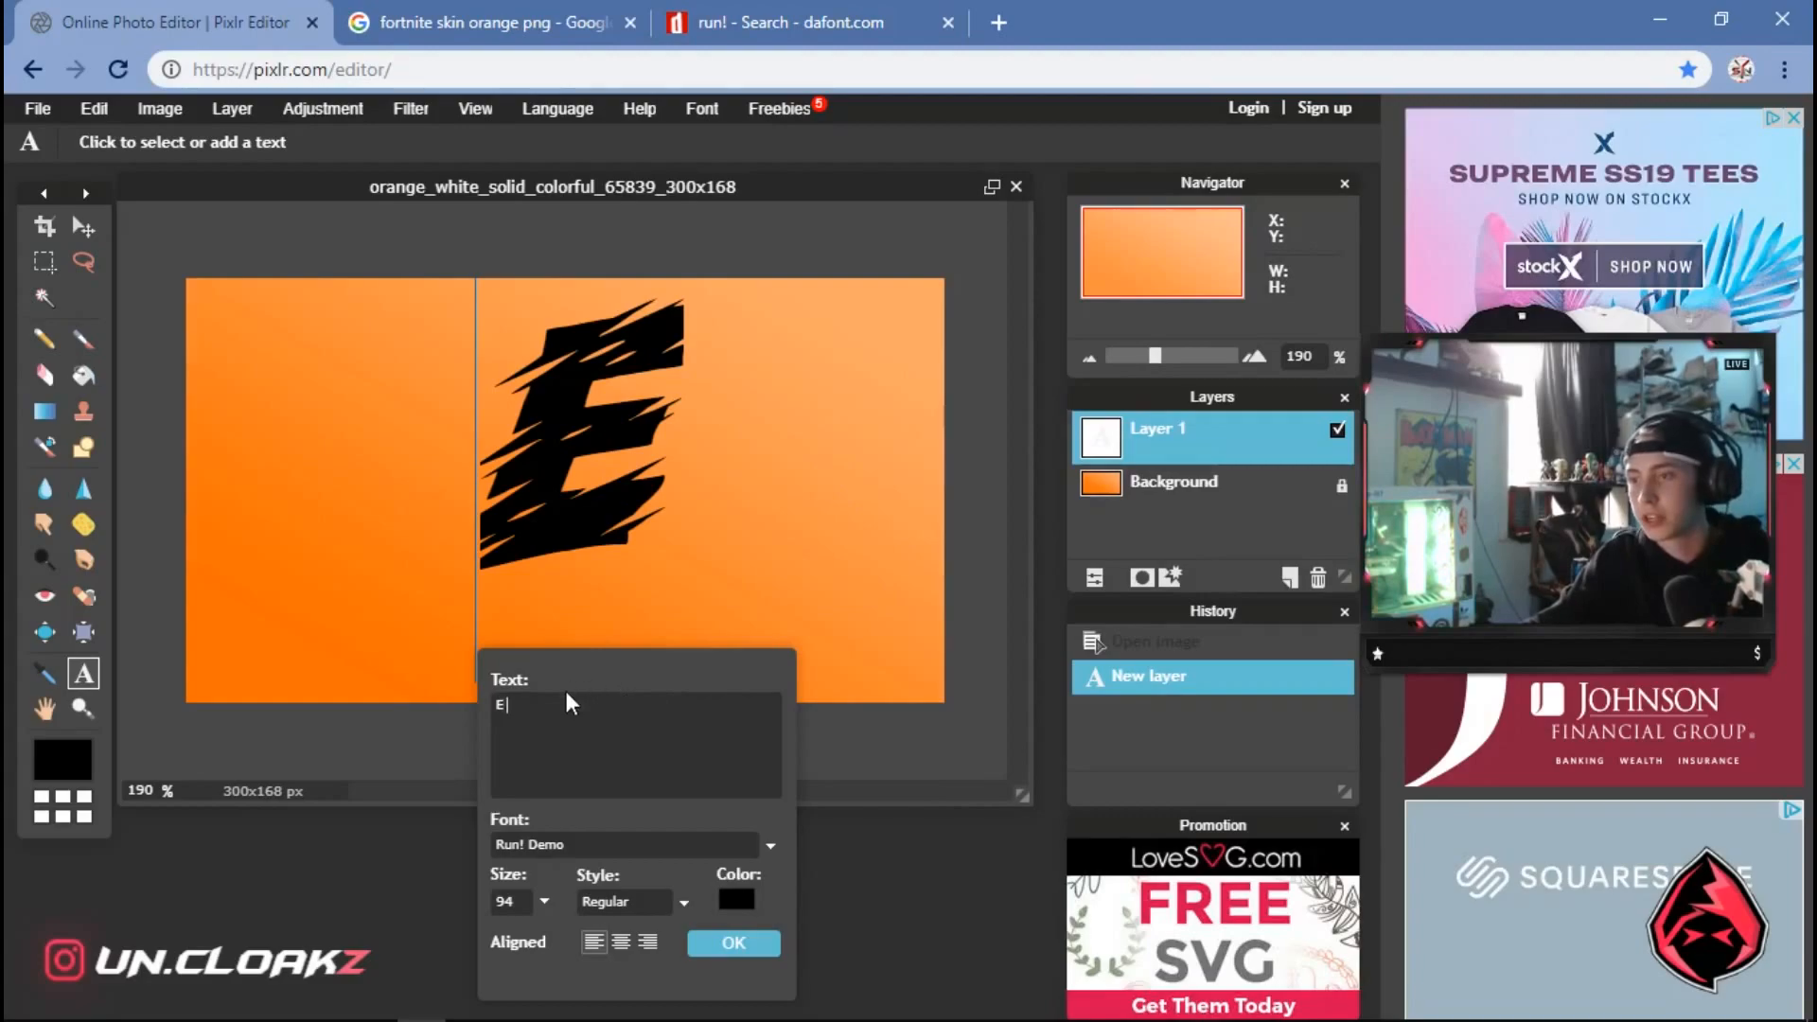
Confirm the E text layer and move the letter down to the middle of the orange canvas
{"action": "left_click", "coordinate": [734, 944]}
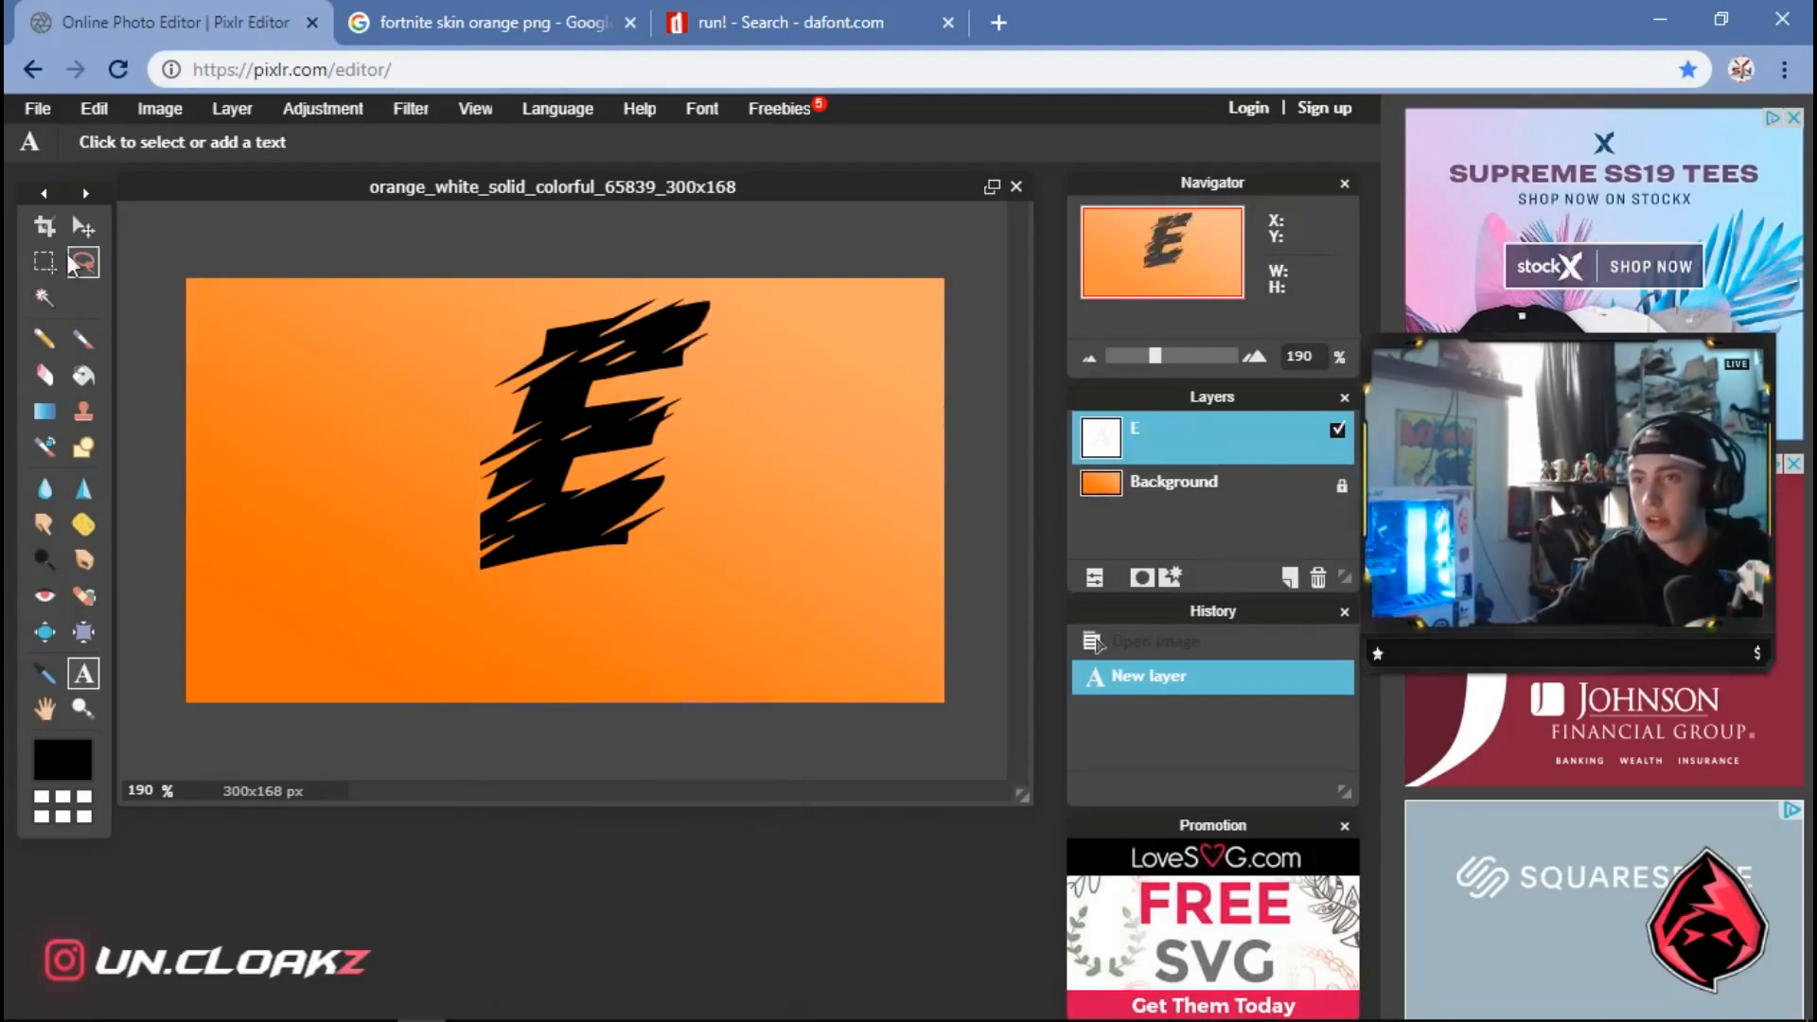
{"action": "left_click", "coordinate": [84, 225]}
{"action": "left_click_drag", "start_coordinate": [518, 426], "coordinate": [486, 472]}
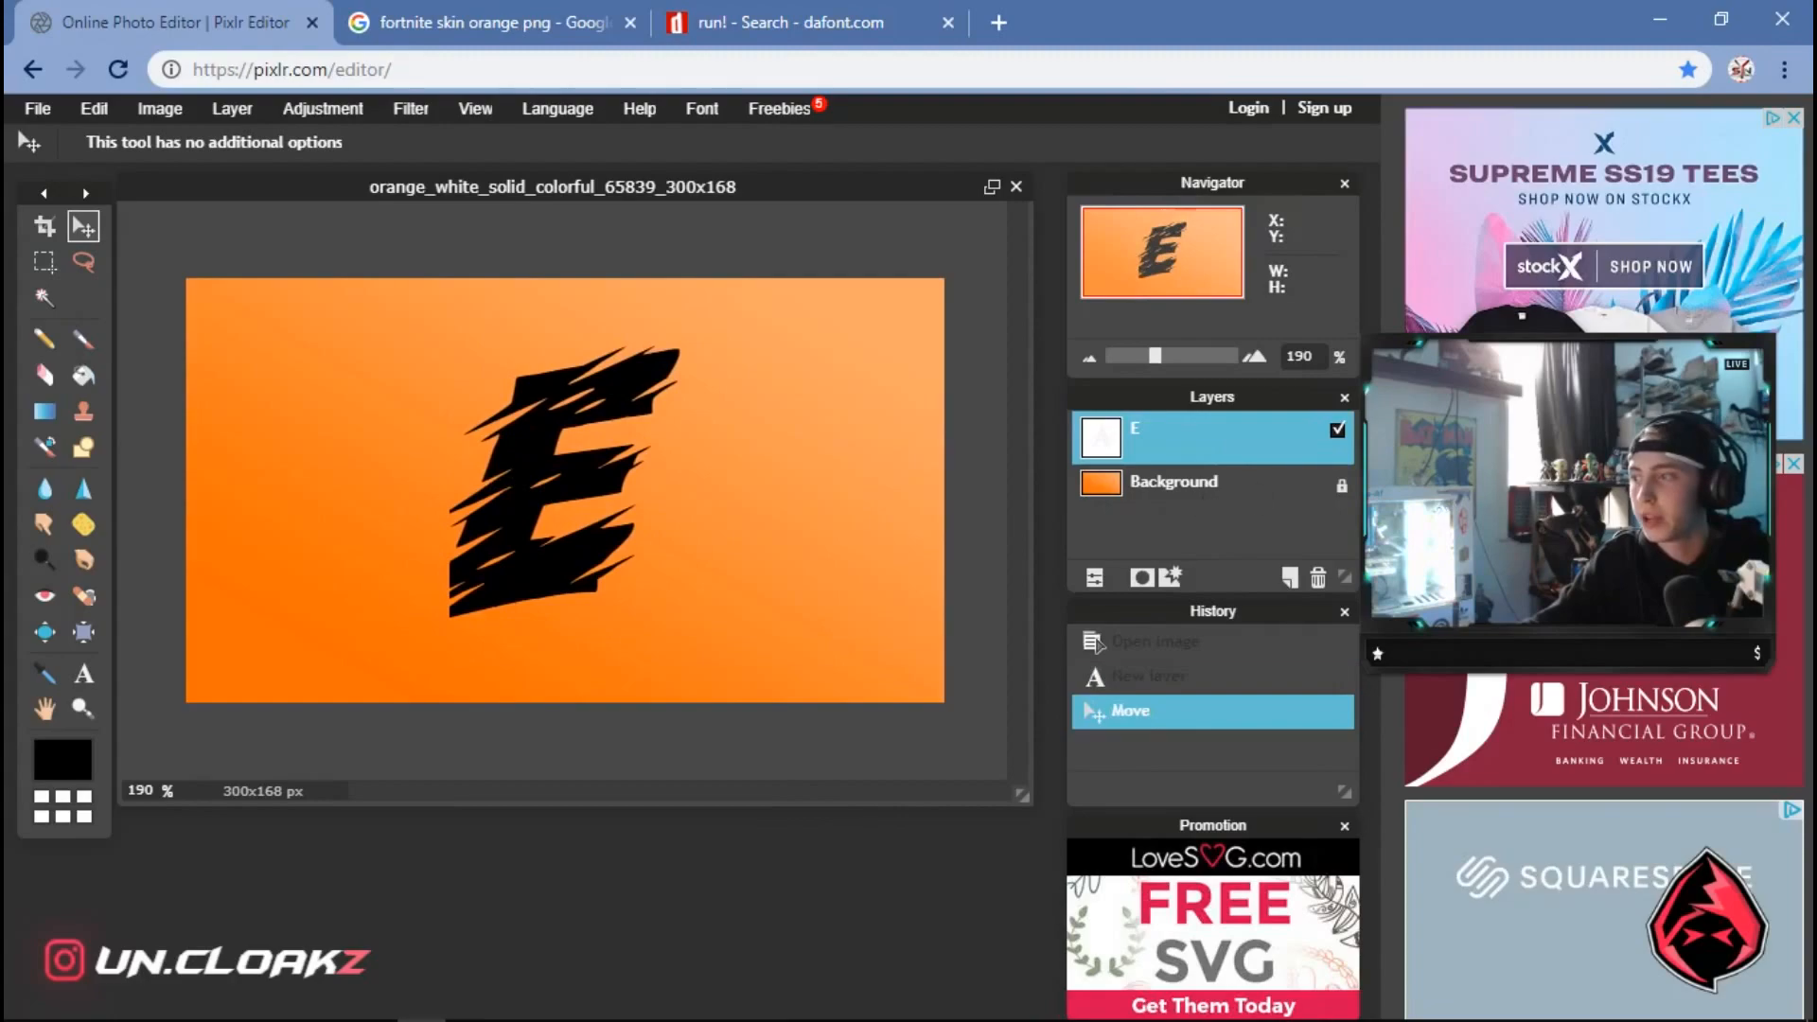
Change the E text's color to white, ffffff
{"action": "right_click", "coordinate": [1262, 445]}
{"action": "left_click", "coordinate": [1111, 430]}
{"action": "left_click", "coordinate": [84, 674]}
{"action": "left_click", "coordinate": [570, 536]}
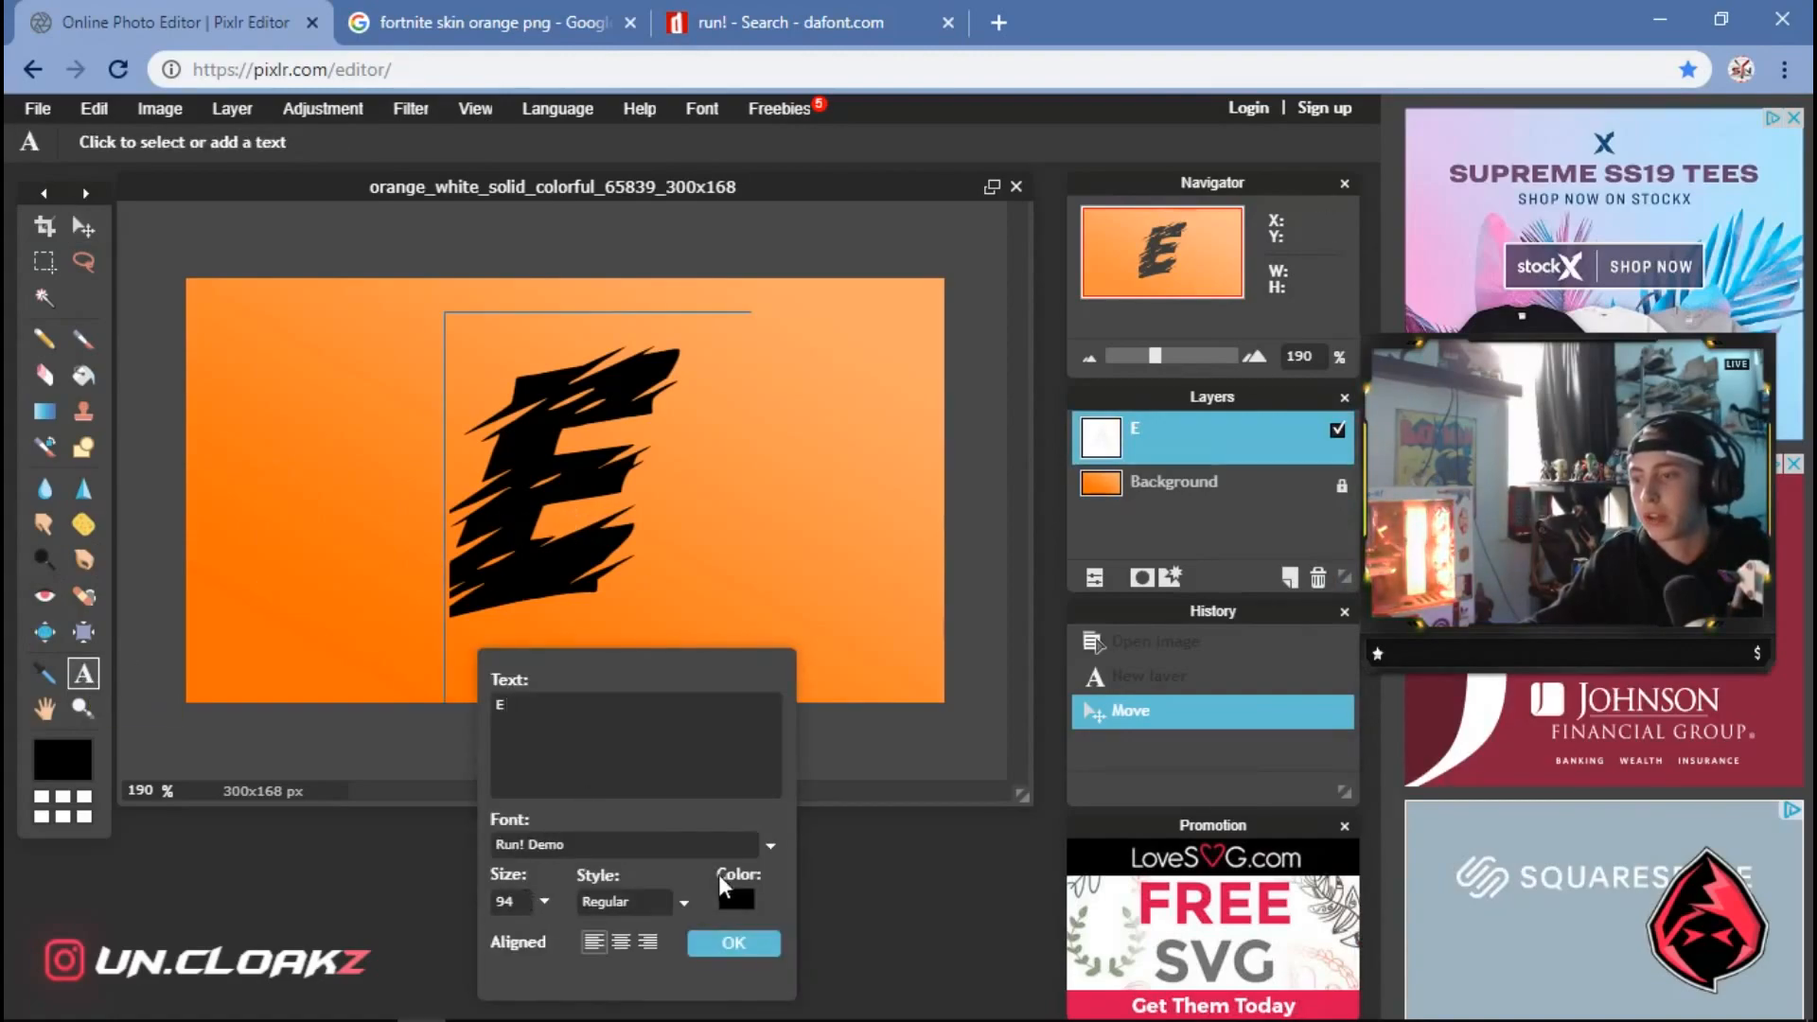
{"action": "left_click", "coordinate": [736, 899]}
{"action": "left_click_drag", "start_coordinate": [899, 421], "coordinate": [939, 302]}
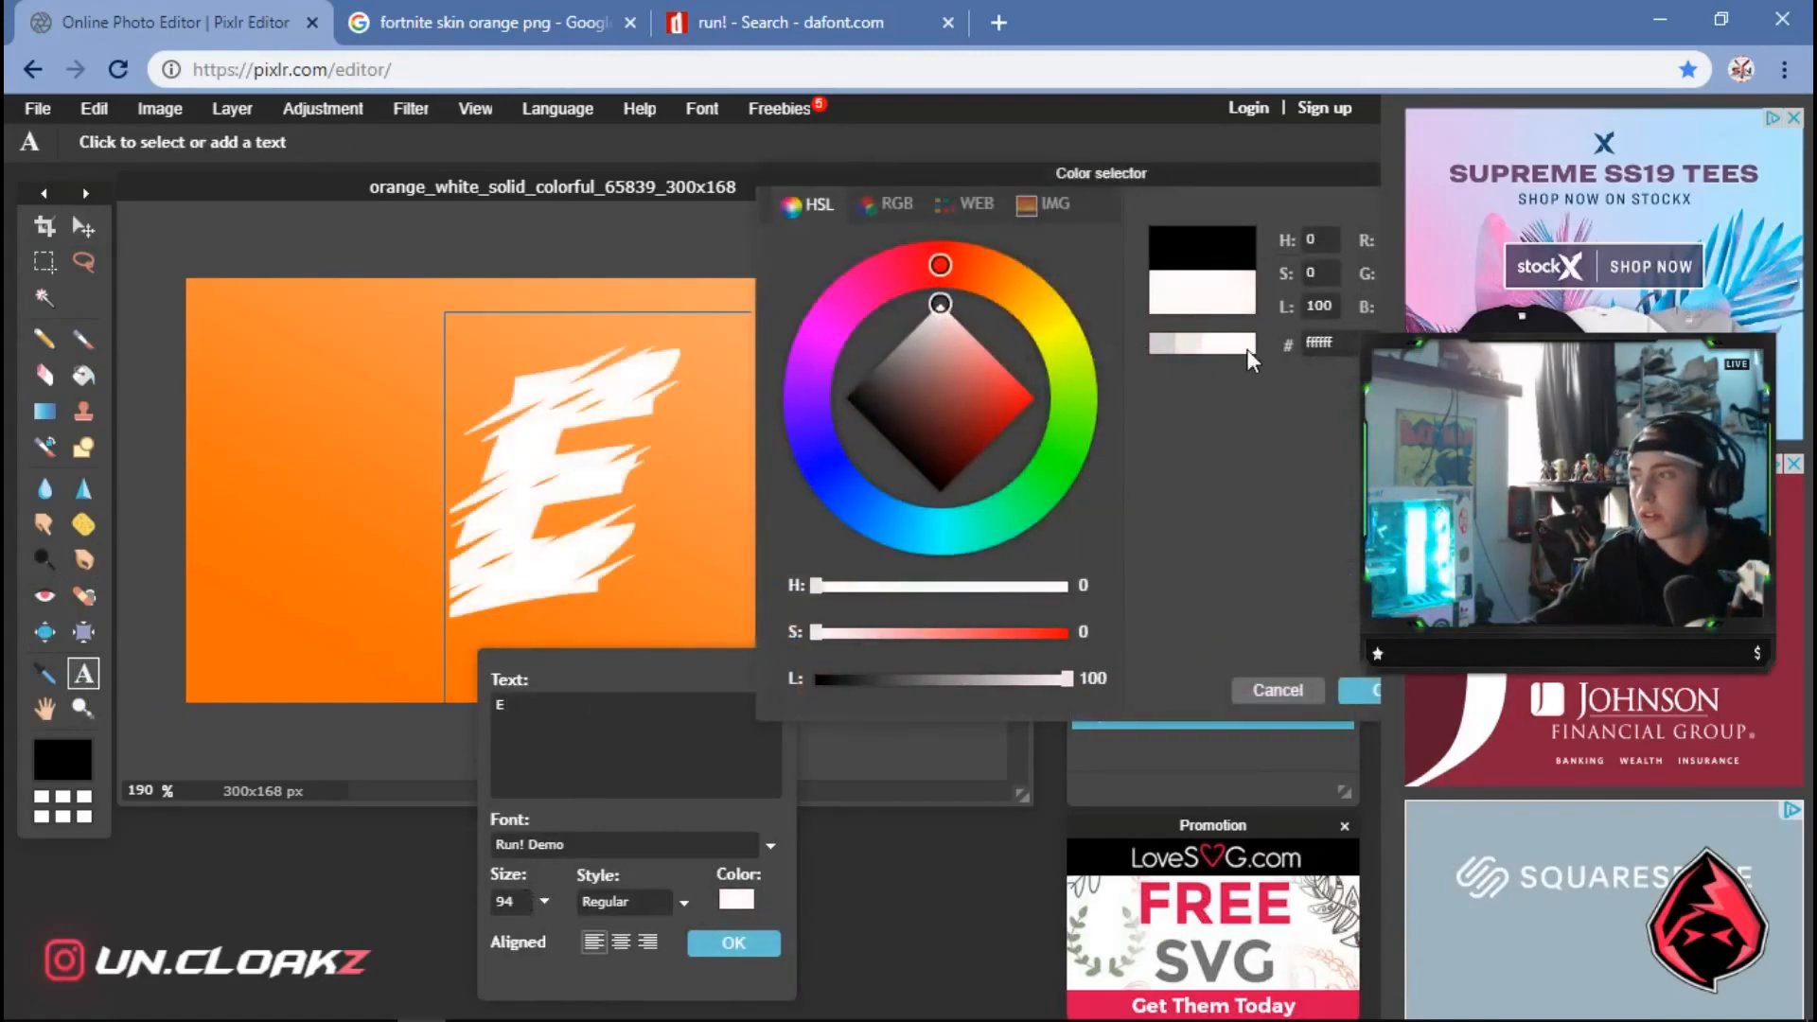
{"action": "left_click", "coordinate": [1342, 693]}
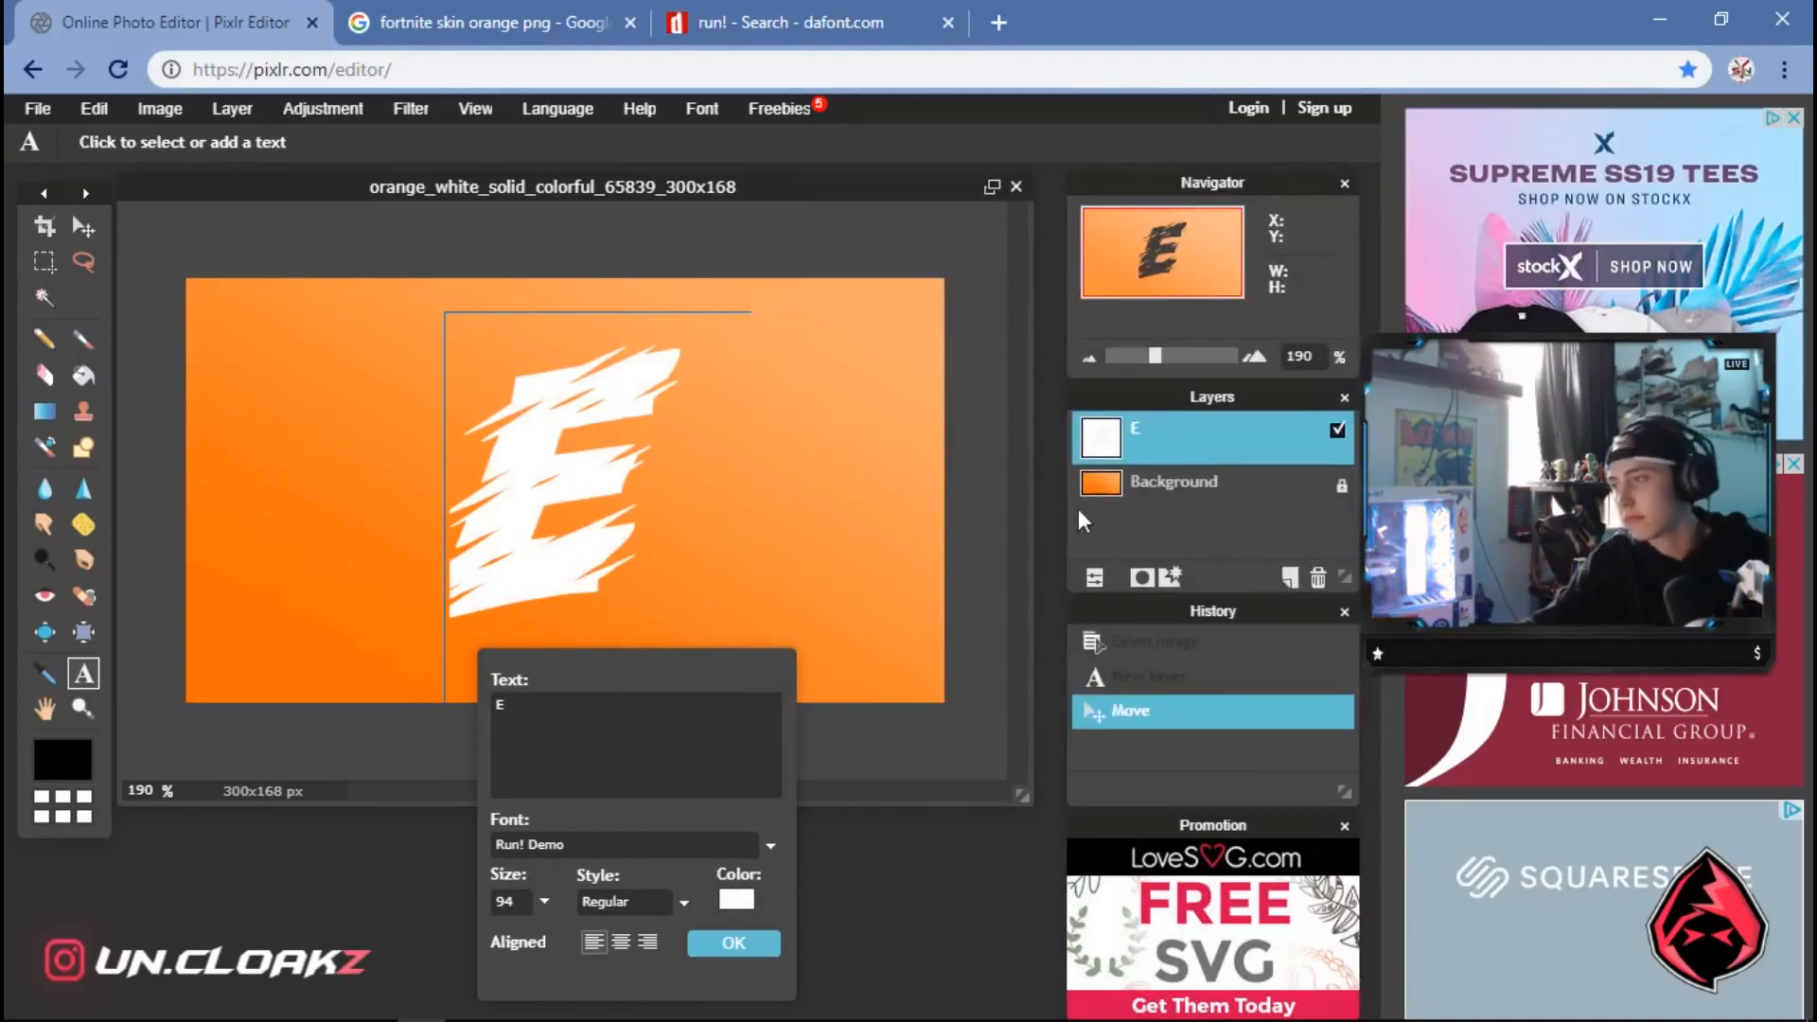
{"action": "left_click", "coordinate": [731, 951]}
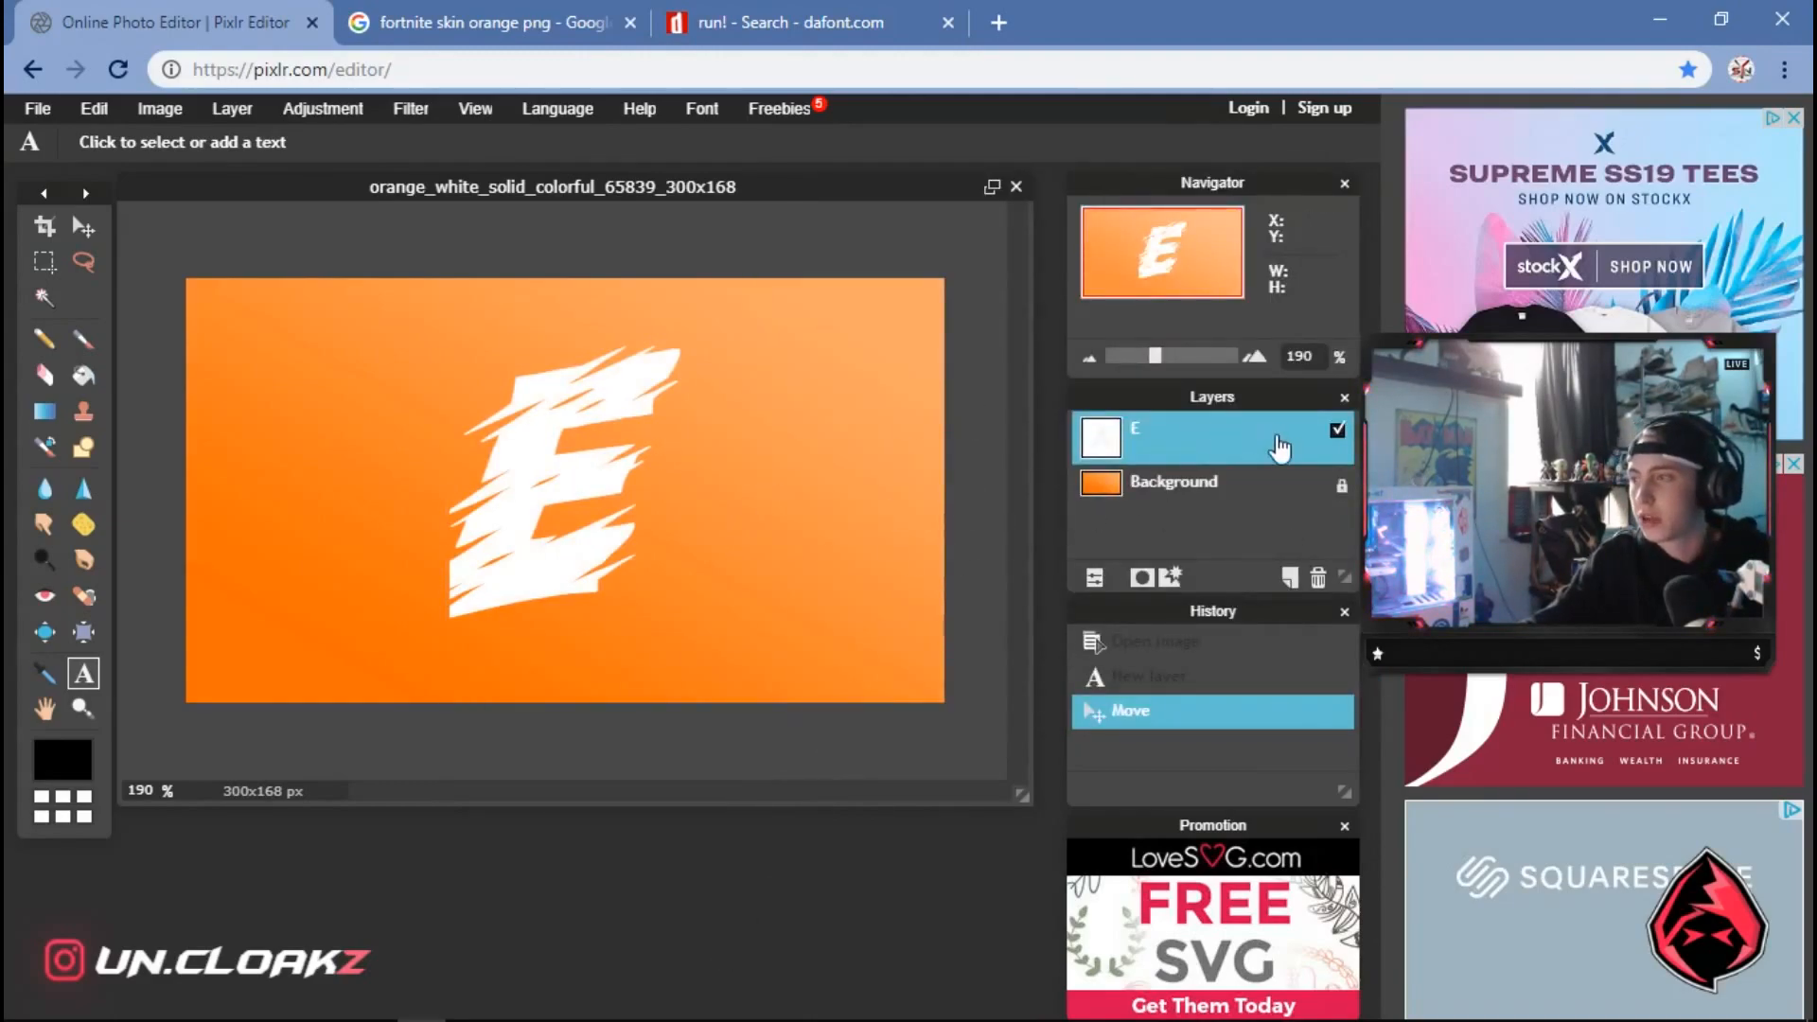
Insert a space before the E in its text layer and move the letter back to the canvas center
{"action": "left_click", "coordinate": [502, 562]}
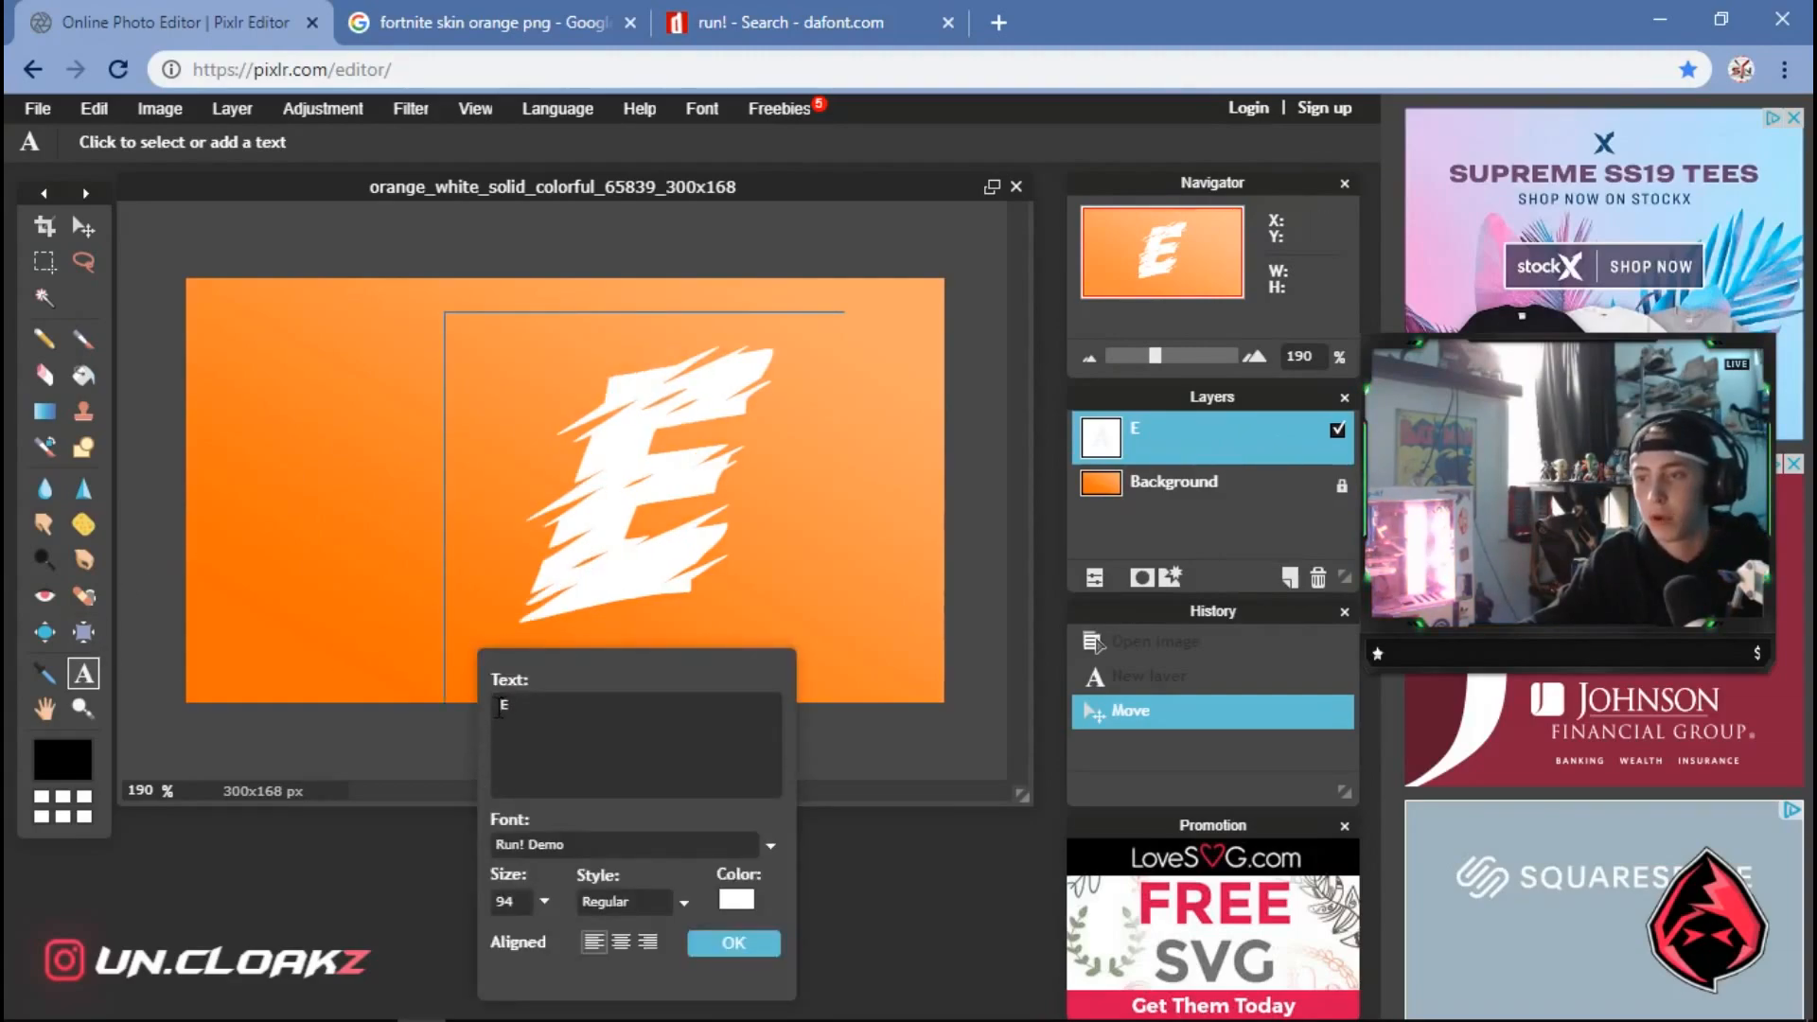
{"action": "left_click", "coordinate": [528, 706]}
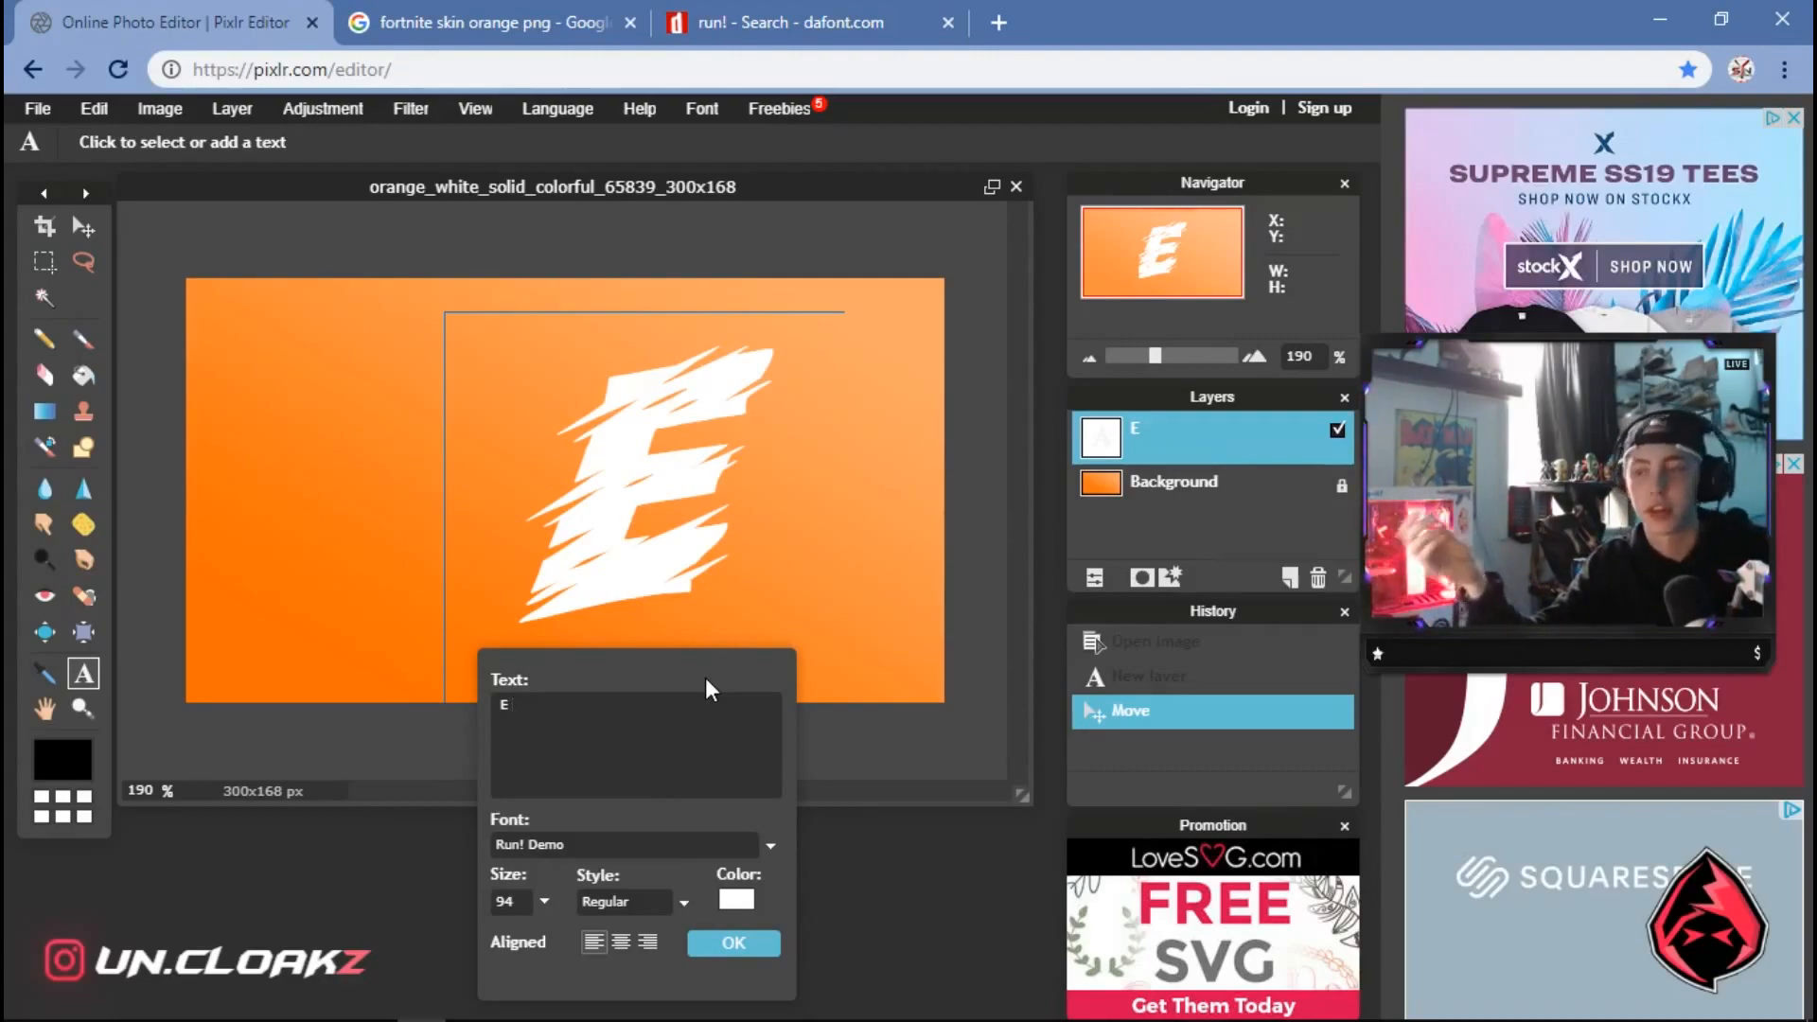
{"action": "left_click", "coordinate": [735, 942]}
{"action": "left_click", "coordinate": [84, 226]}
{"action": "mouse_move", "coordinate": [564, 477]}
{"action": "left_mouse_down"}
{"action": "mouse_move", "coordinate": [467, 458]}
{"action": "mouse_move", "coordinate": [564, 477]}
{"action": "left_mouse_up"}
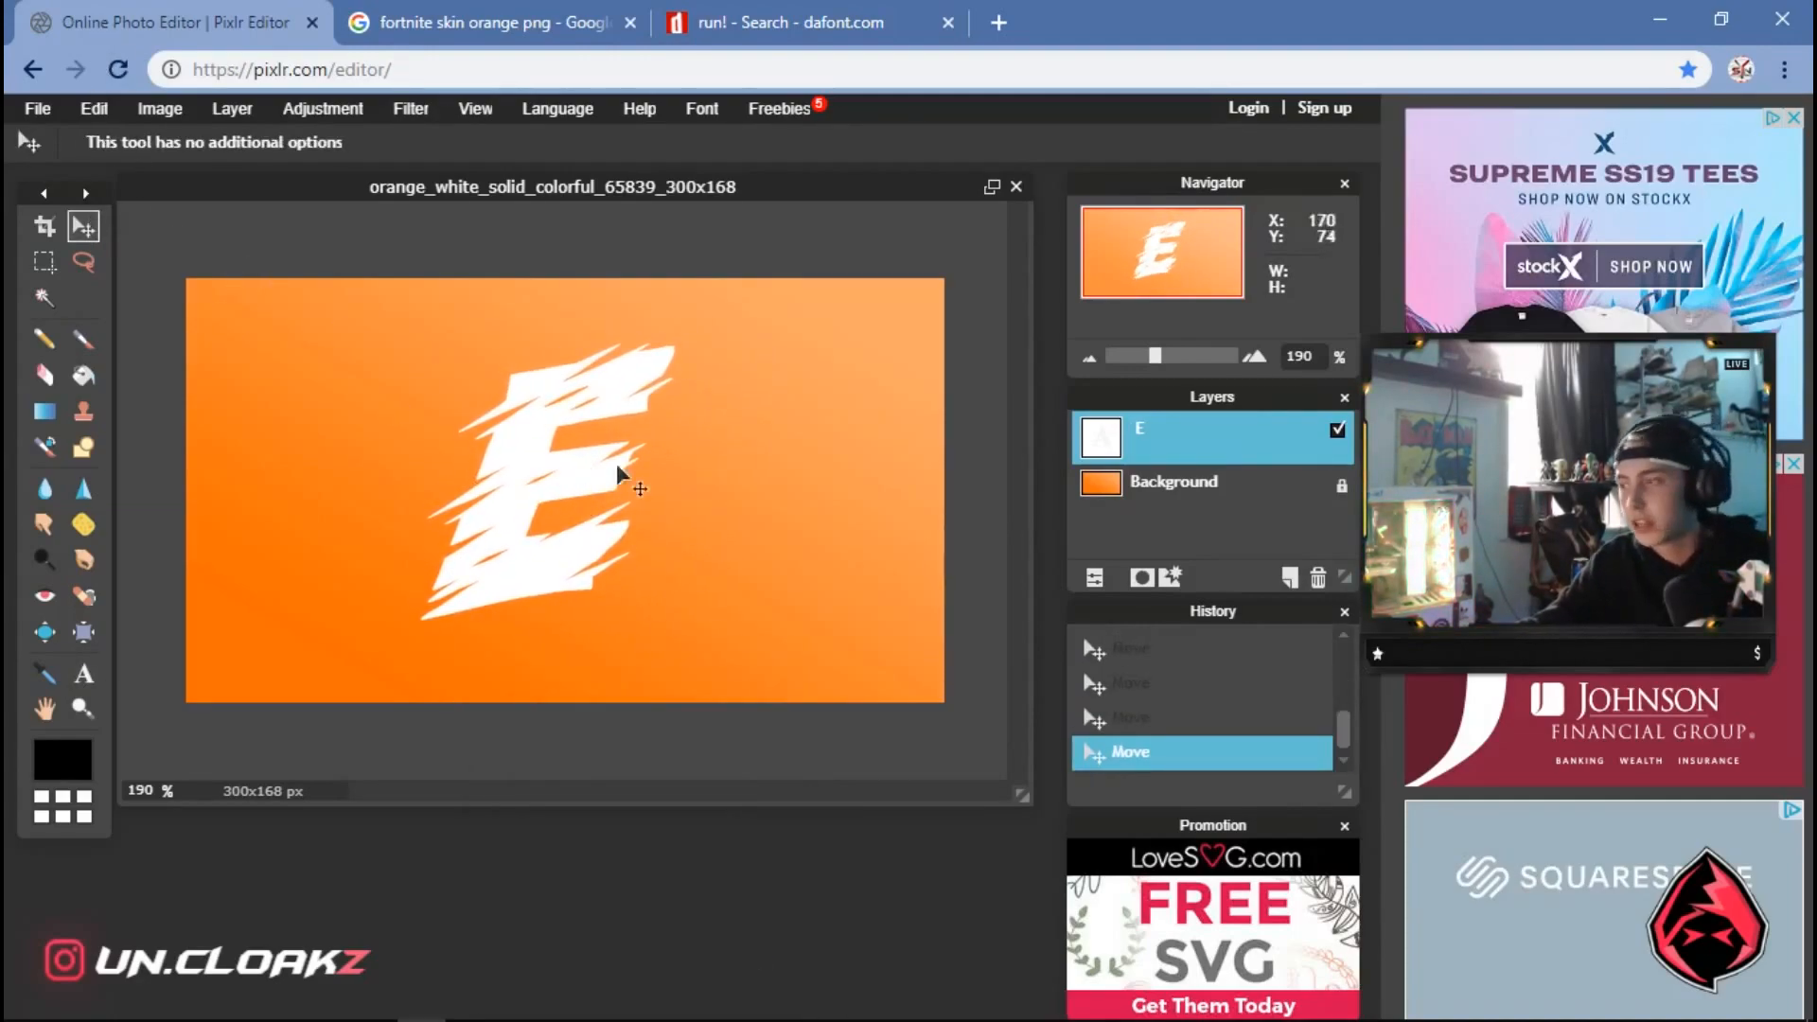
Add an outer glow to the E layer in near-black, 030303
{"action": "right_click", "coordinate": [1306, 417]}
{"action": "left_click", "coordinate": [1325, 650]}
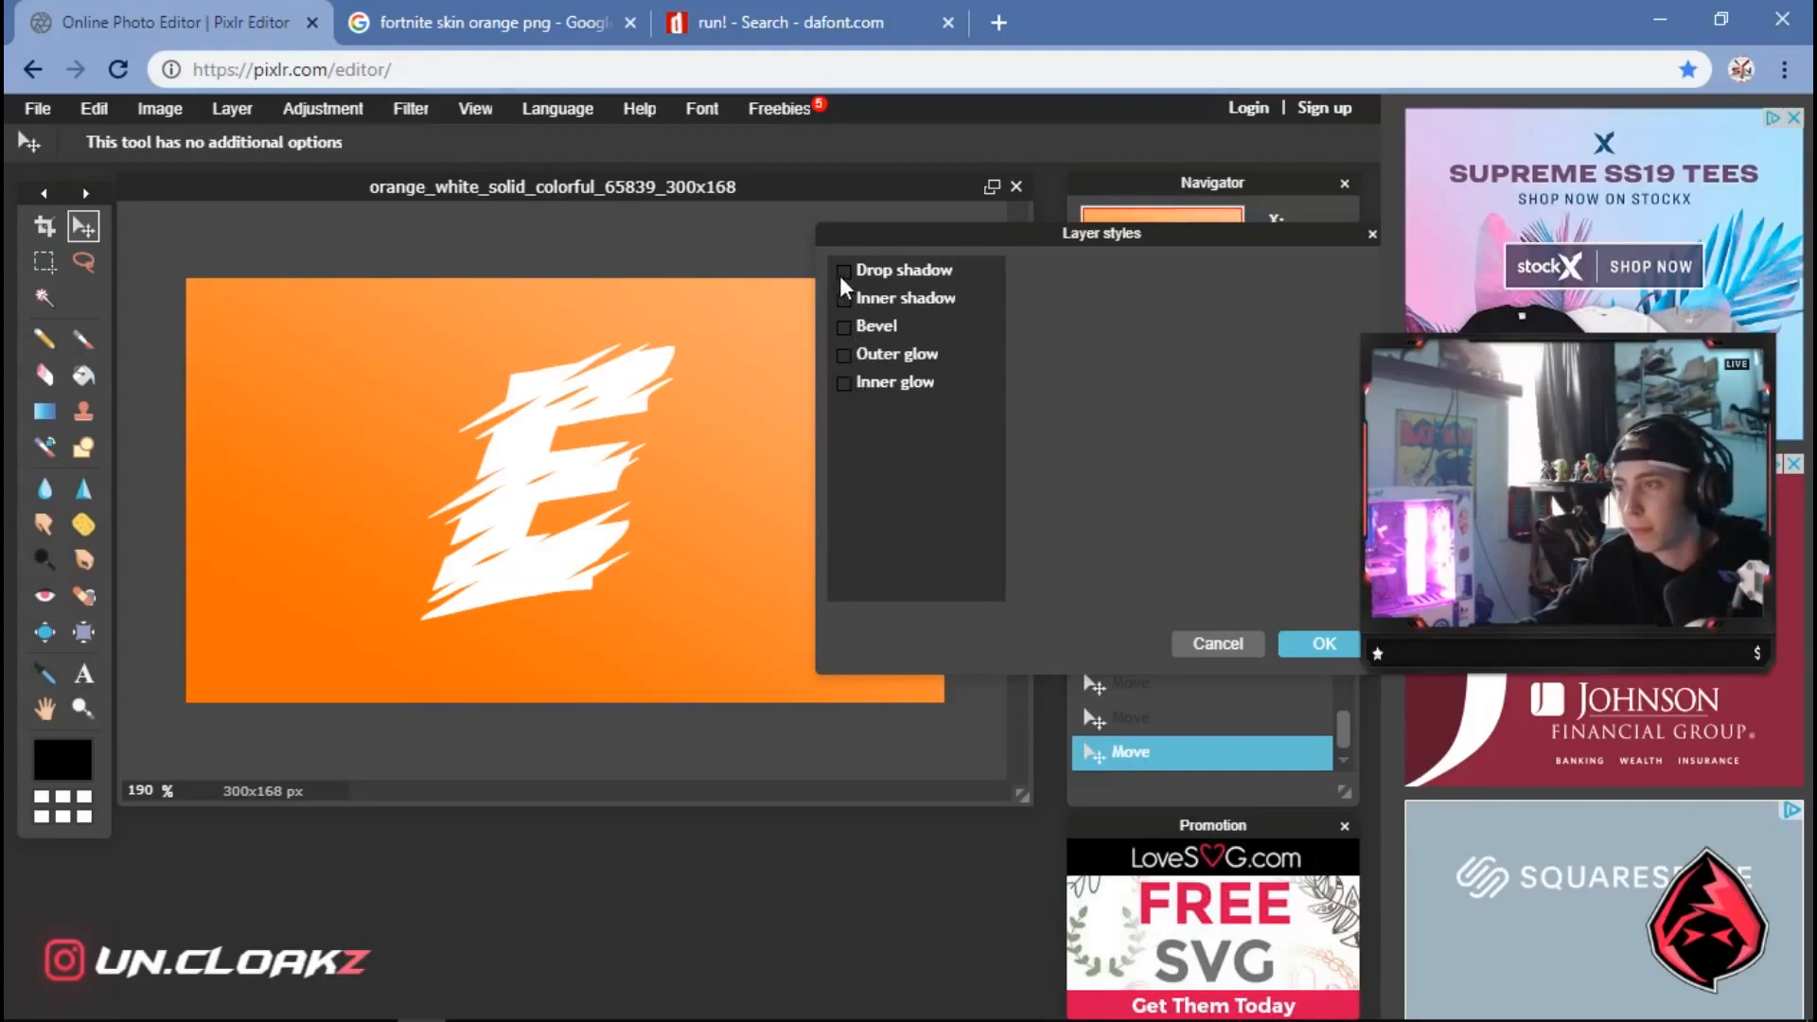
{"action": "left_click", "coordinate": [856, 353]}
{"action": "left_click", "coordinate": [911, 358]}
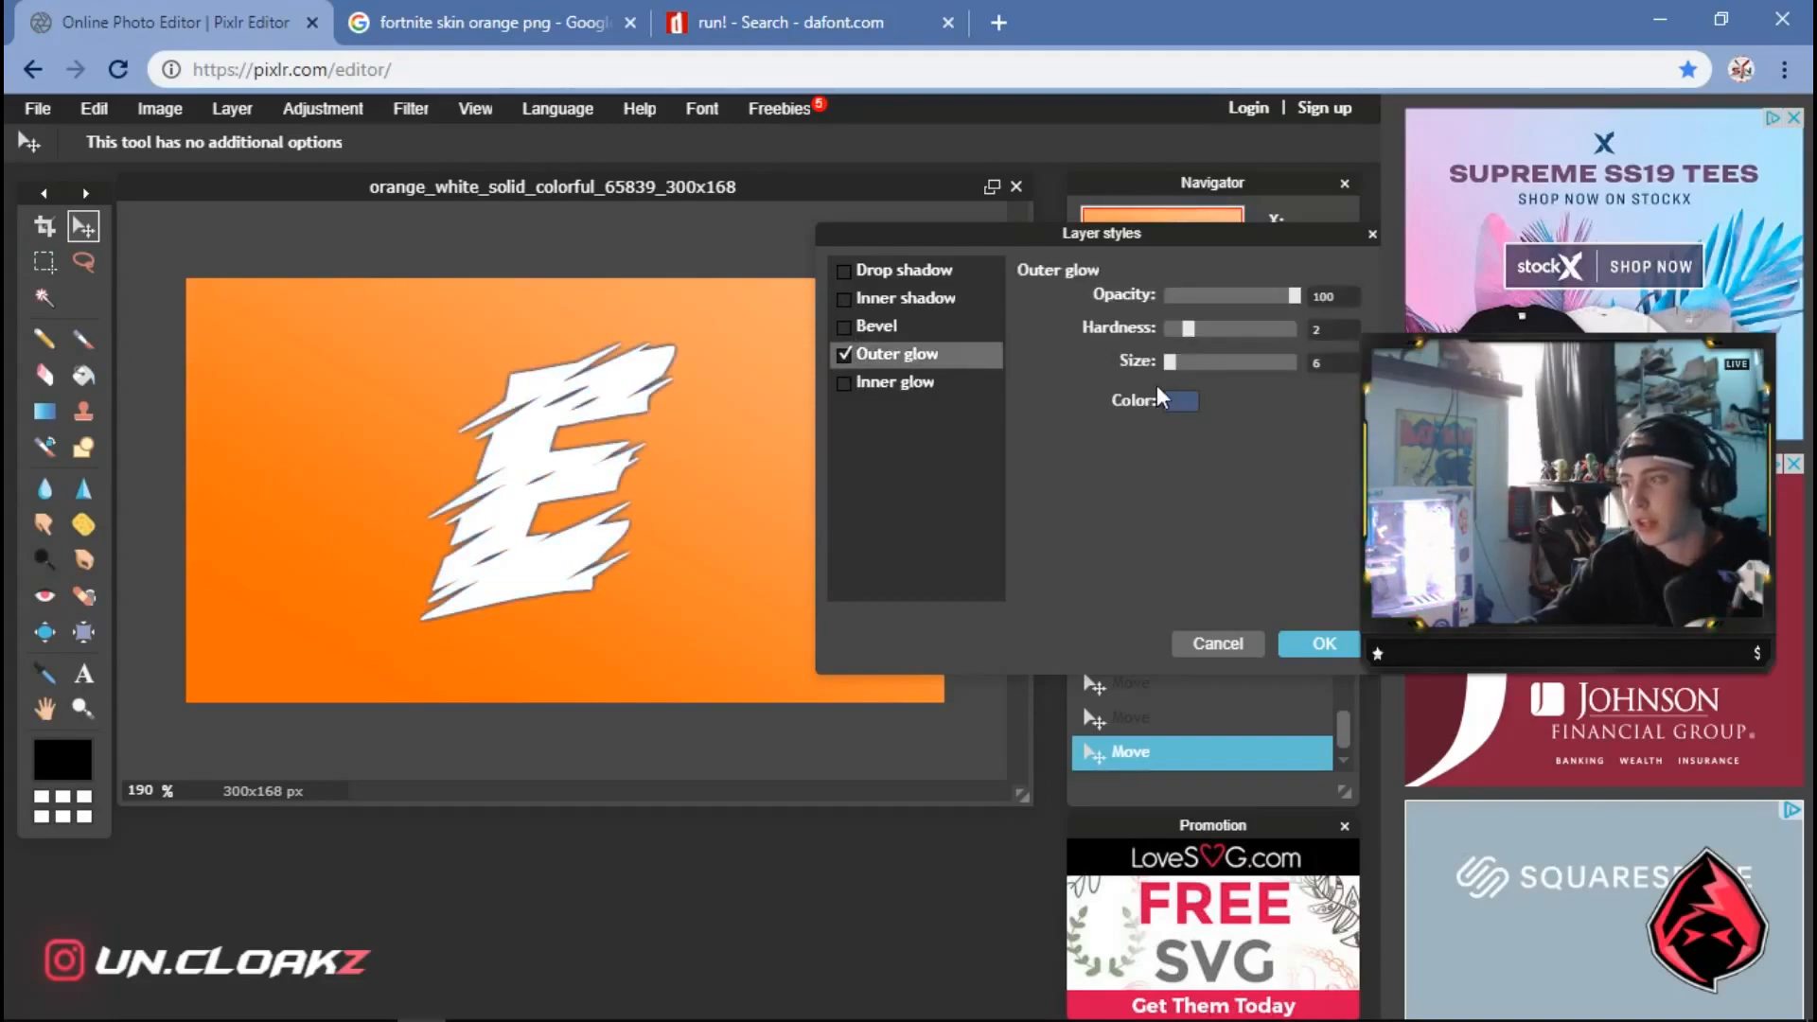
{"action": "left_click", "coordinate": [1179, 401]}
{"action": "left_click", "coordinate": [854, 390]}
{"action": "left_click", "coordinate": [849, 396]}
{"action": "left_click", "coordinate": [1184, 340]}
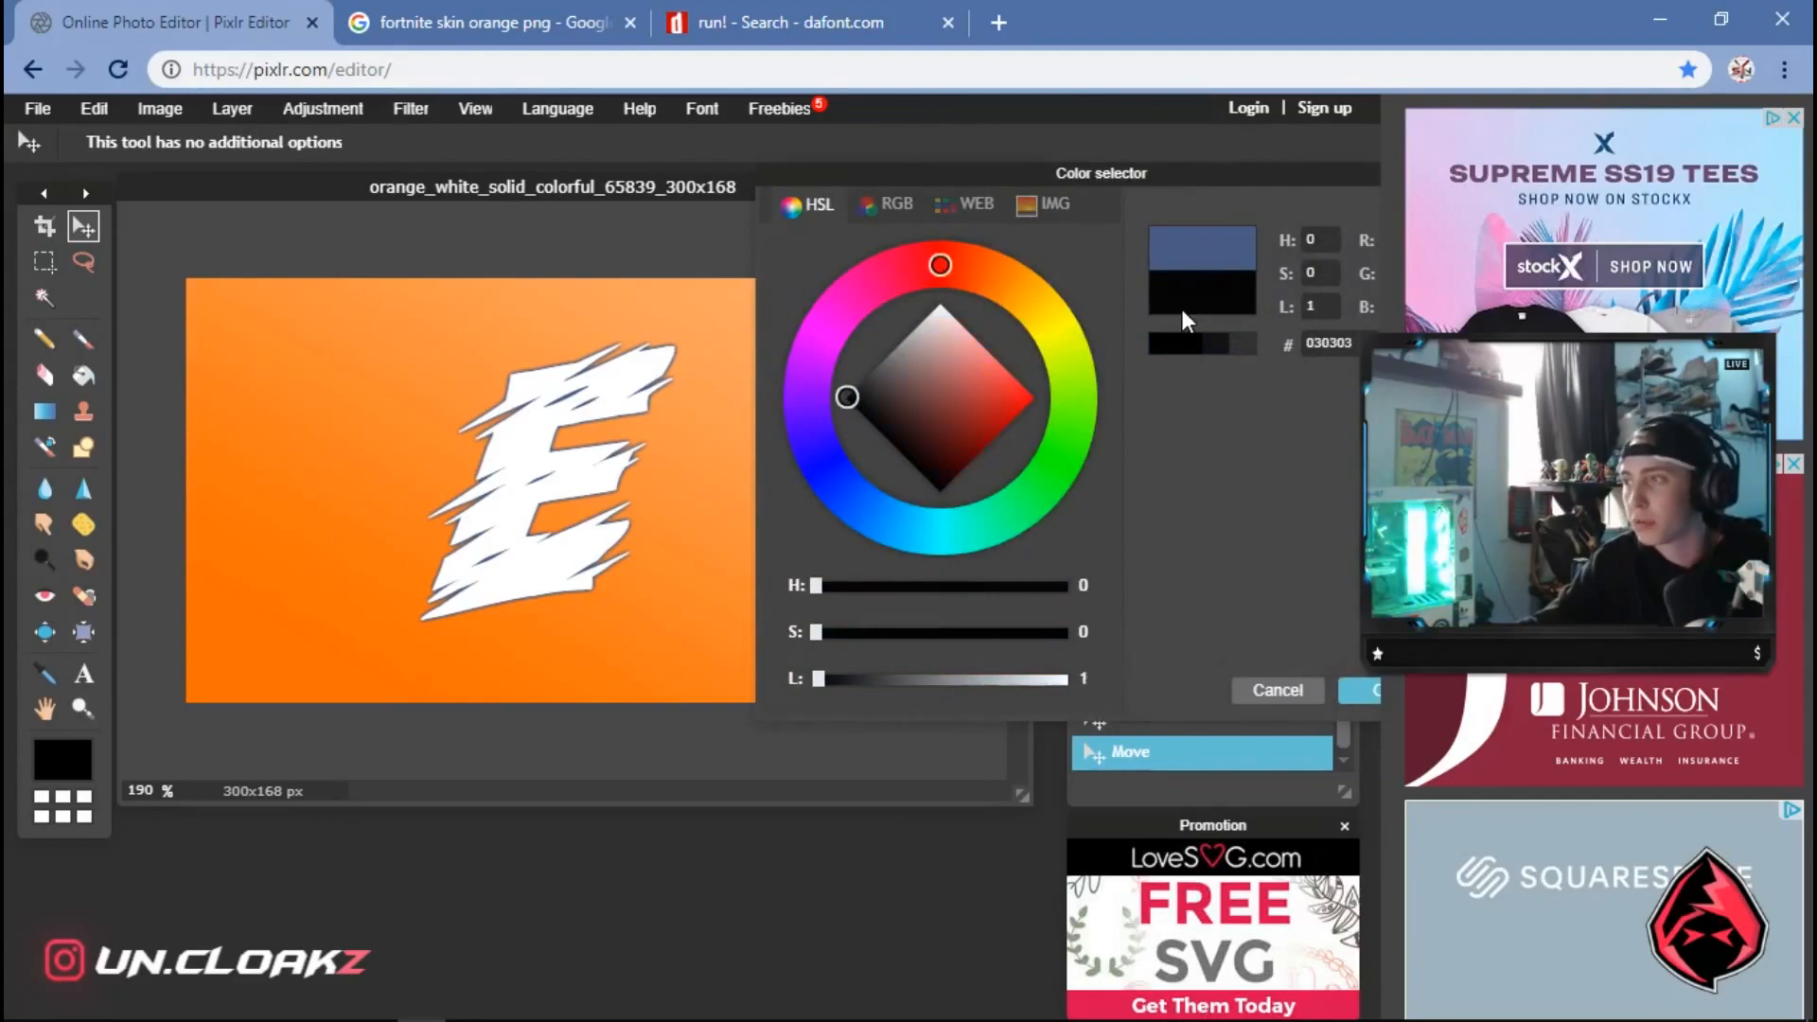
{"action": "left_click", "coordinate": [1344, 690]}
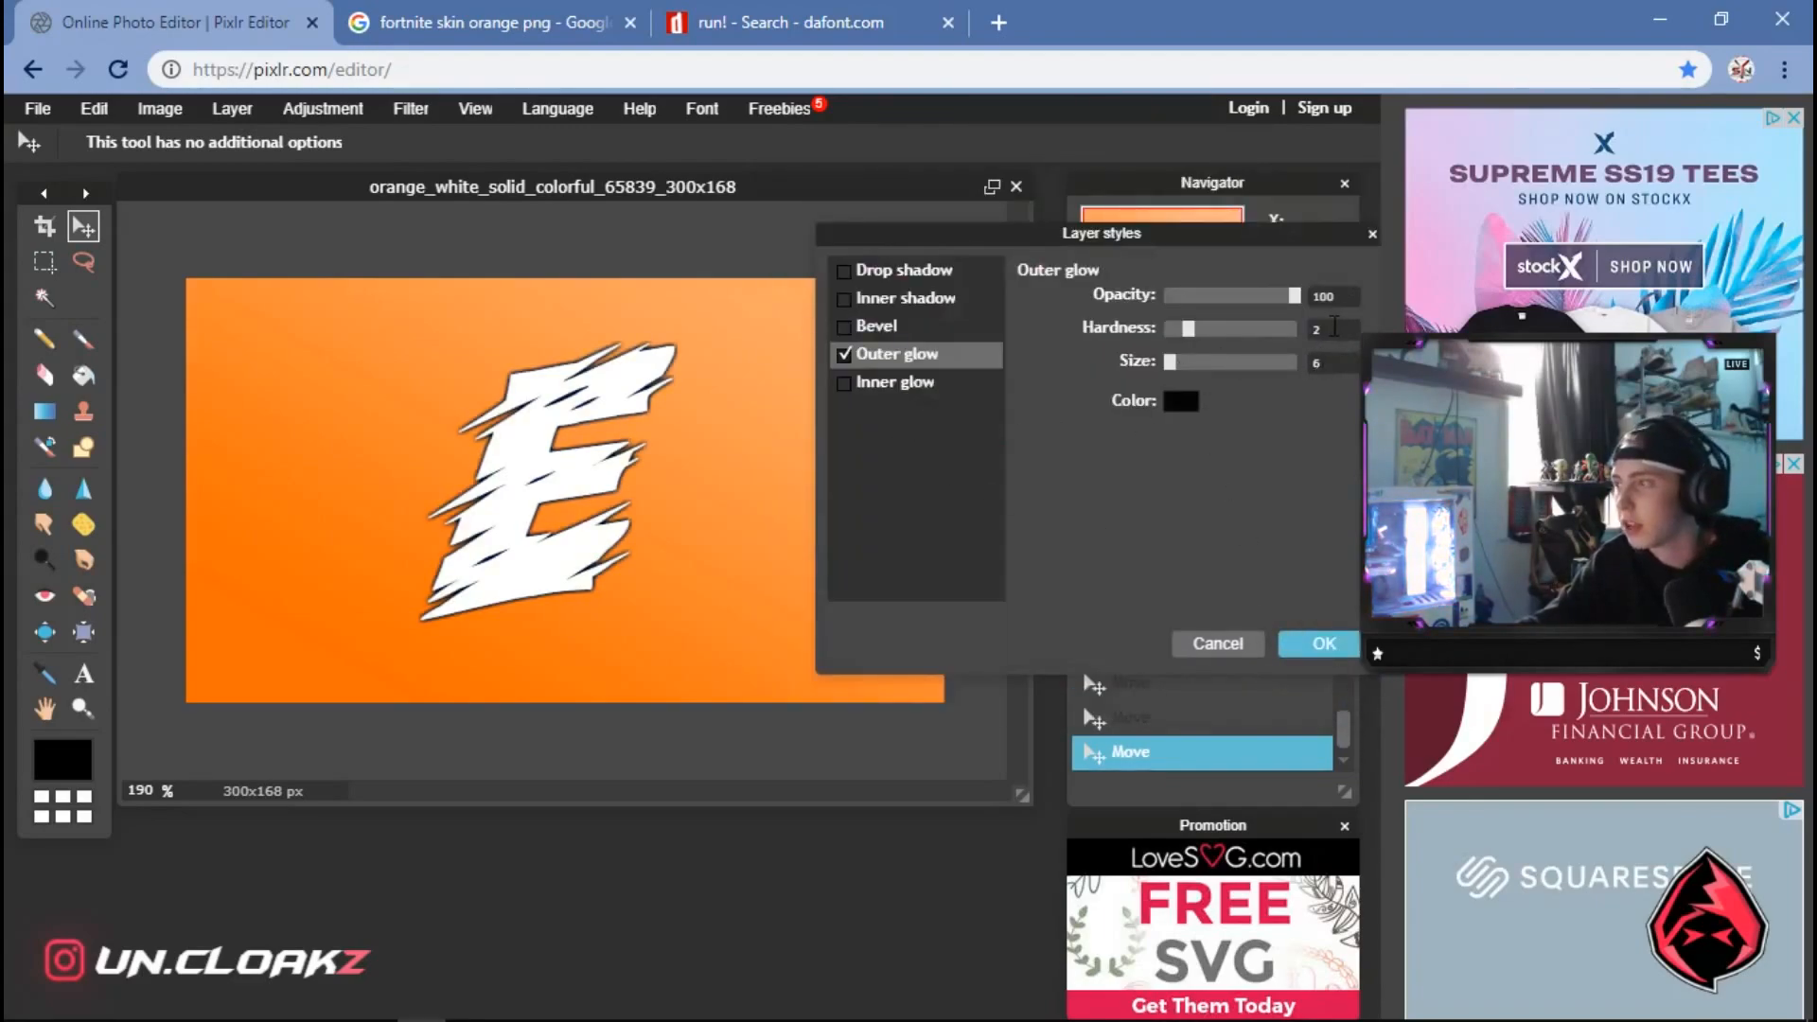
Set the outer glow's hardness to 8 and apply the layer style
{"action": "key", "text": "BackSpace"}
{"action": "type", "text": "8"}
{"action": "key", "text": "Return"}
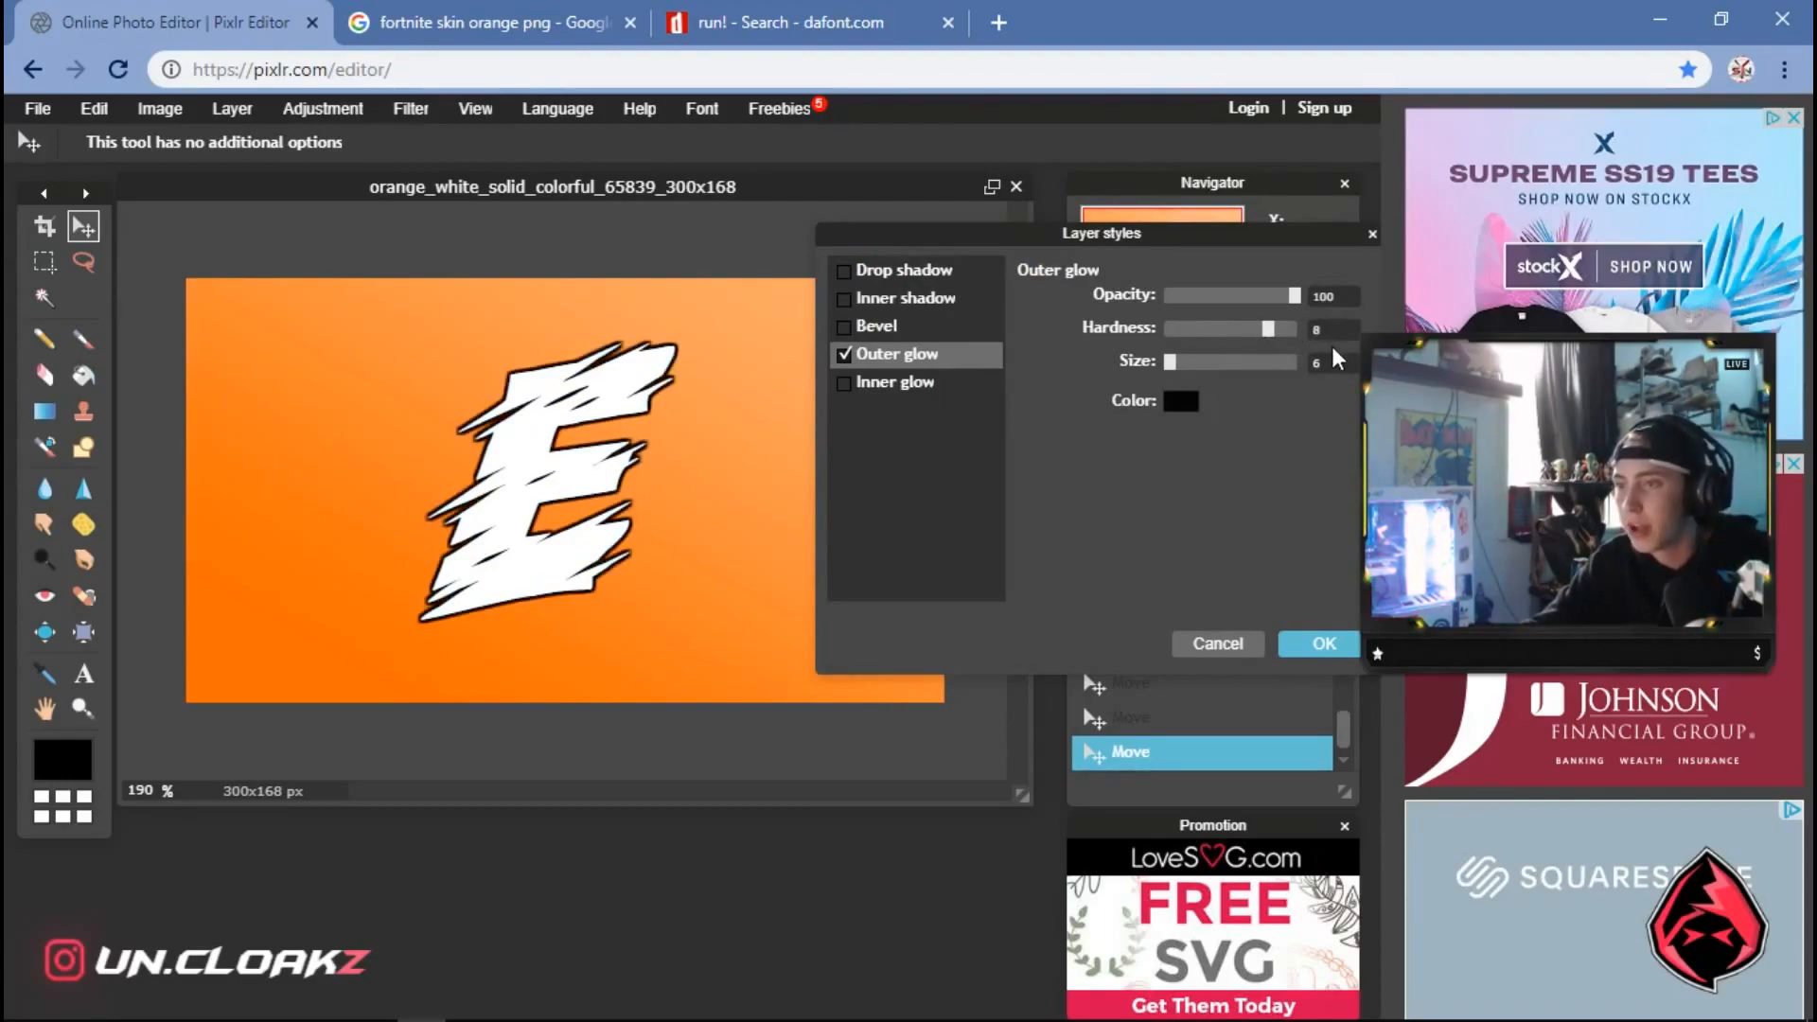
{"action": "left_click", "coordinate": [1336, 643]}
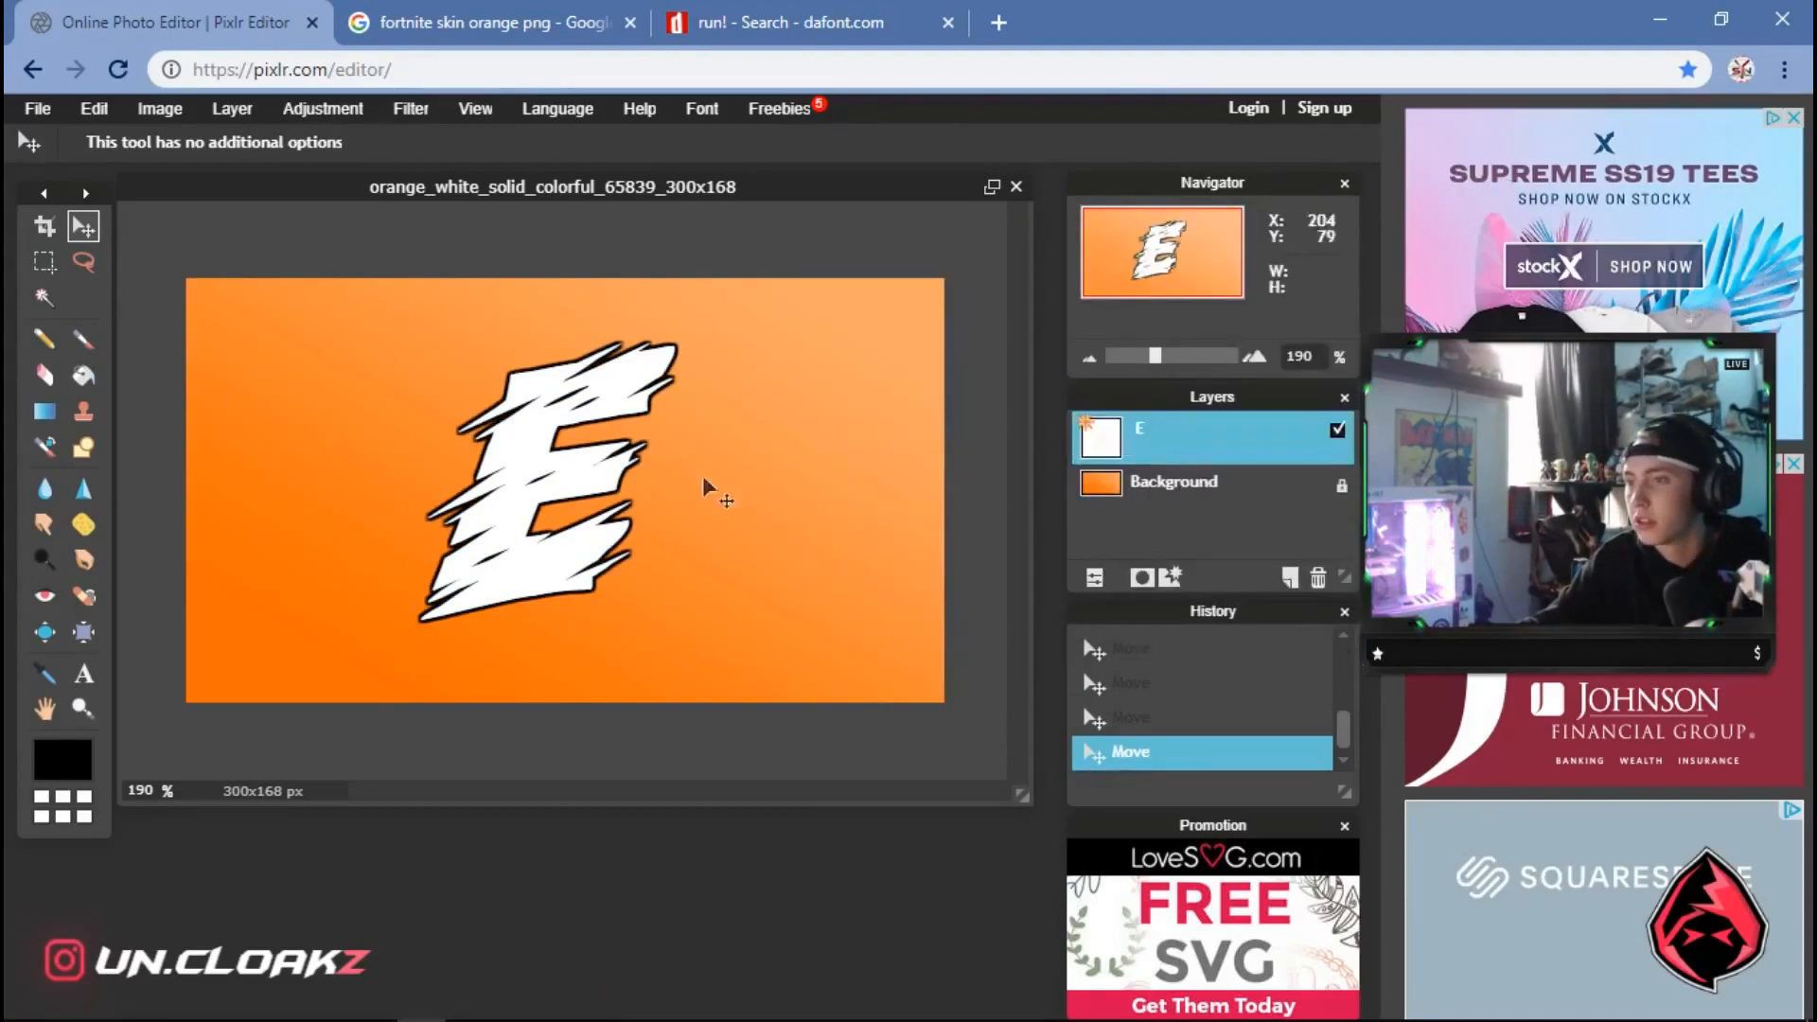
Nudge the E slightly up and to the right, and add a drop shadow to its layer with the default settings
{"action": "left_click_drag", "start_coordinate": [505, 511], "coordinate": [521, 501]}
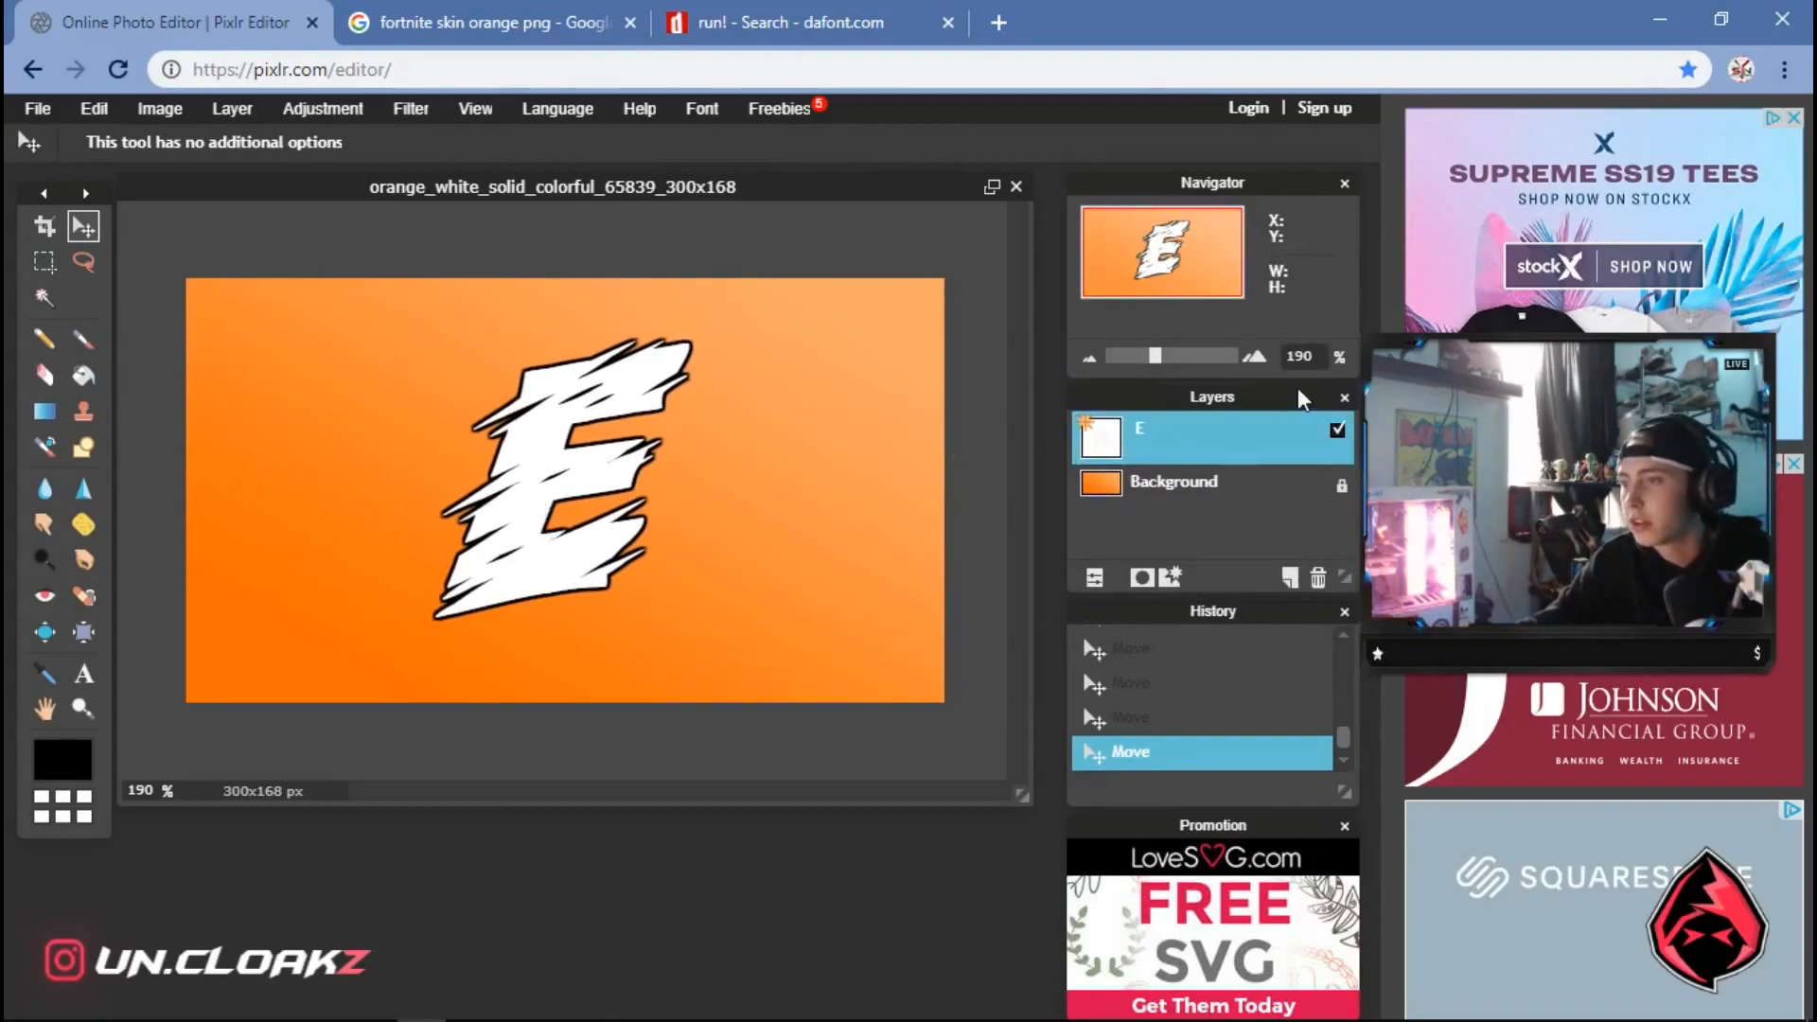
{"action": "left_click", "coordinate": [1228, 497]}
{"action": "left_click", "coordinate": [1251, 442]}
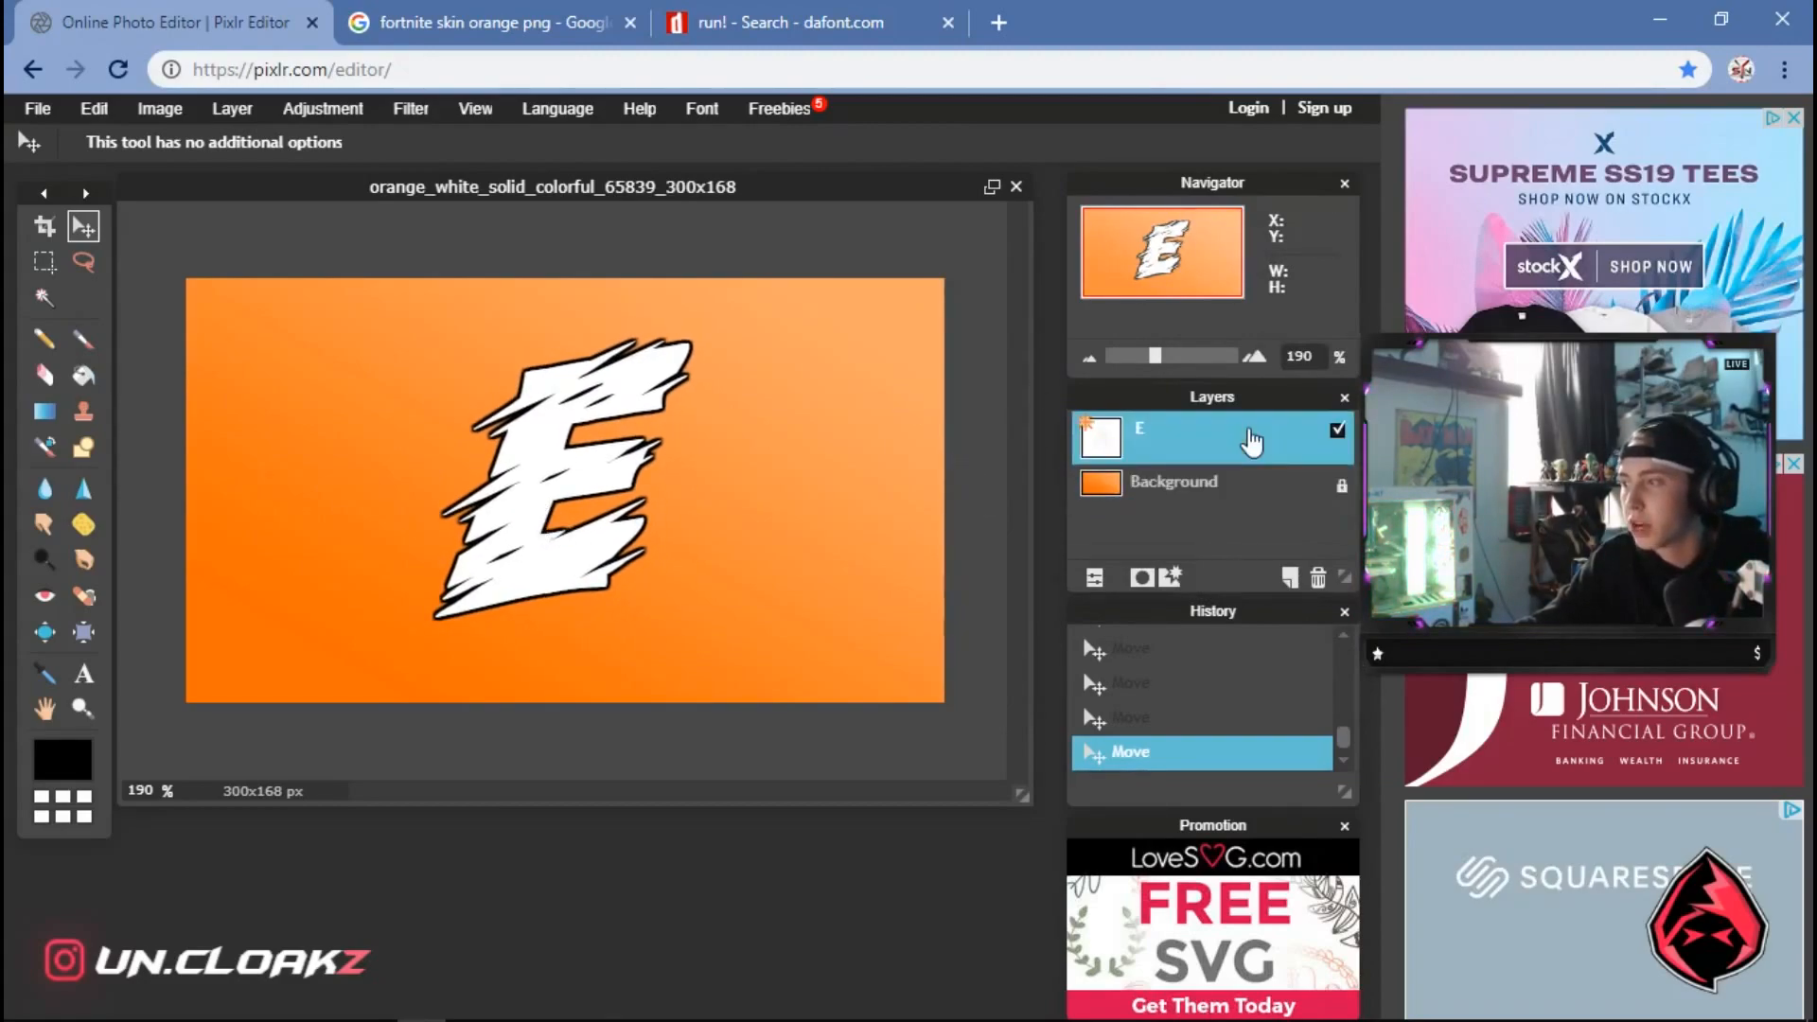
{"action": "left_click", "coordinate": [1268, 484]}
{"action": "right_click", "coordinate": [1277, 453]}
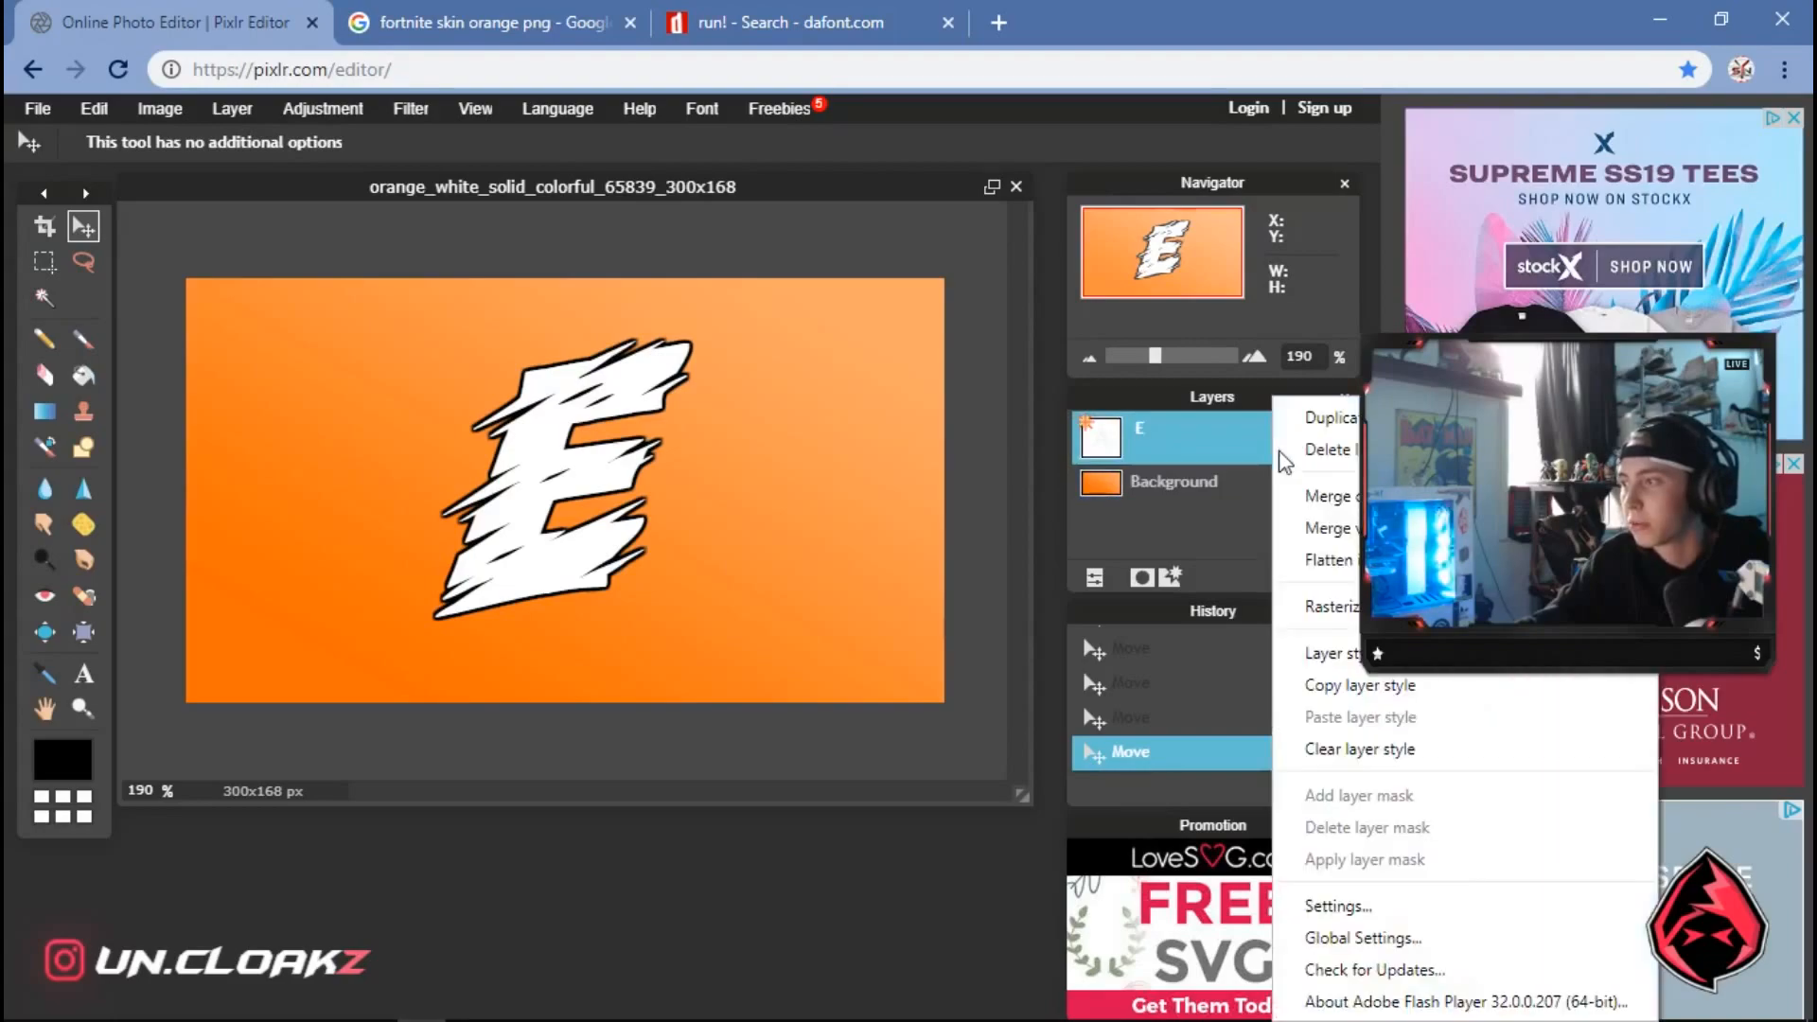
{"action": "left_click", "coordinate": [1325, 653]}
{"action": "left_click", "coordinate": [890, 279]}
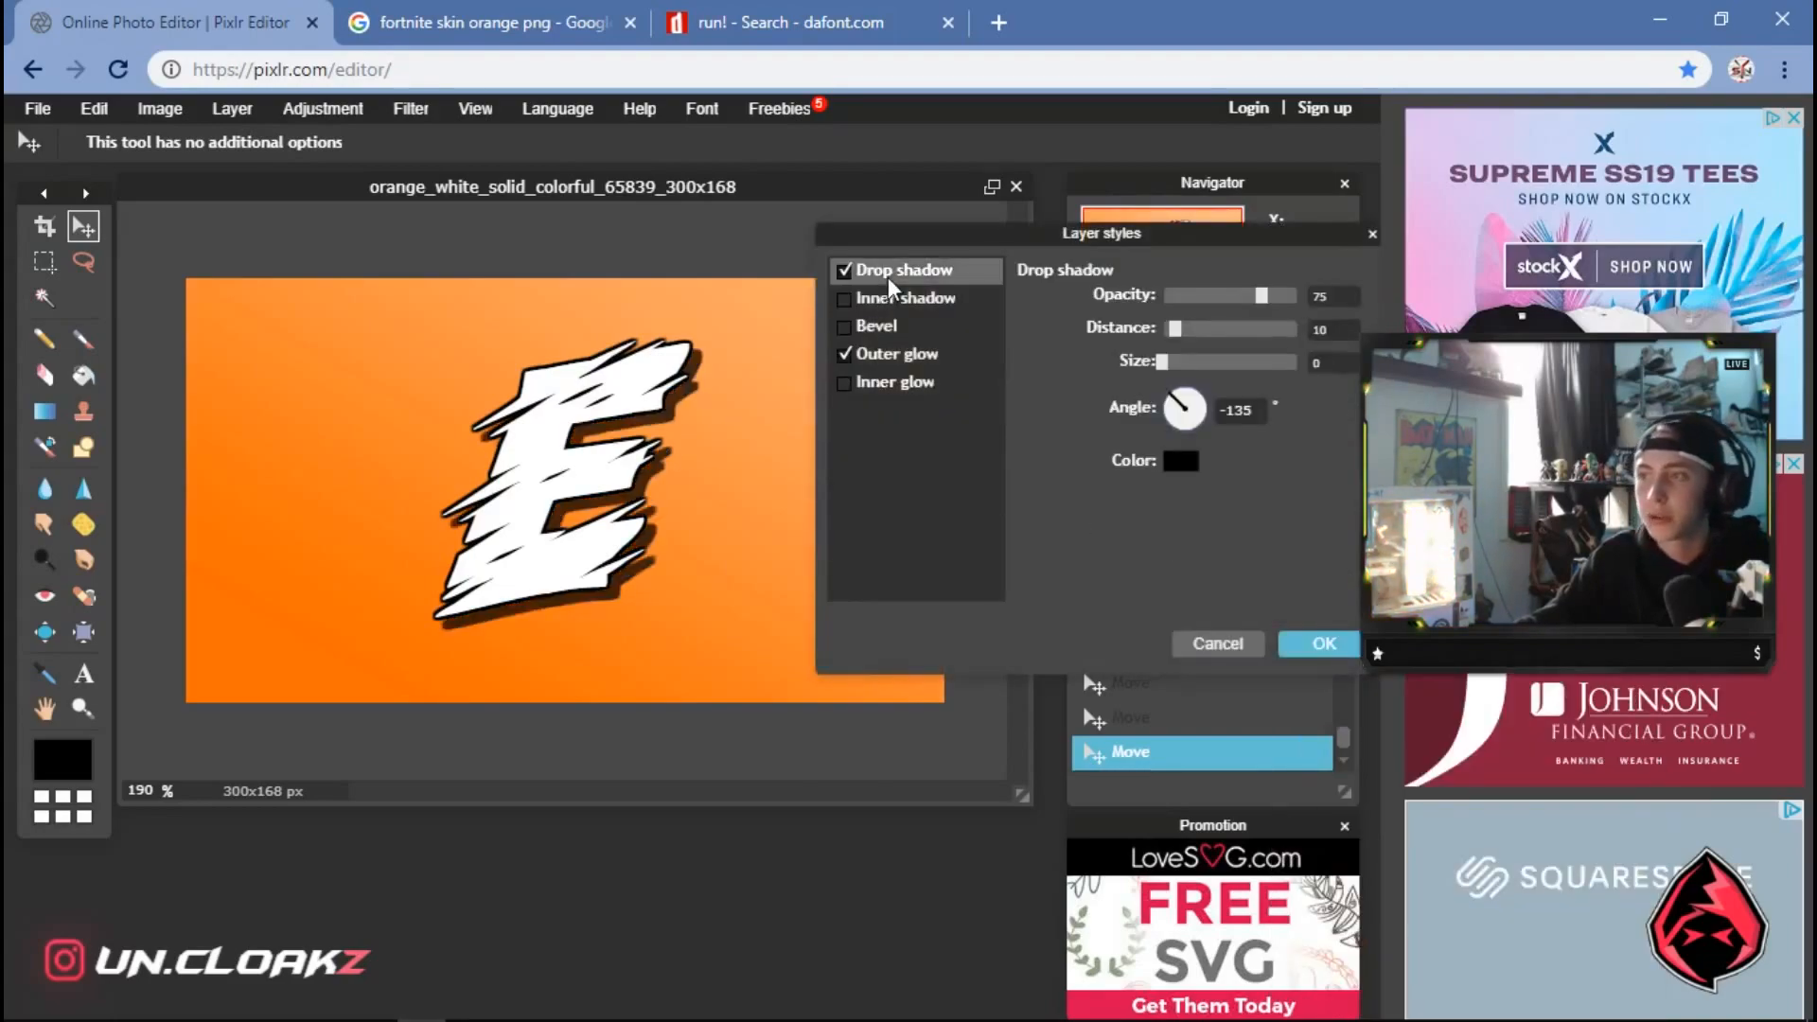
{"action": "left_click", "coordinate": [1323, 645]}
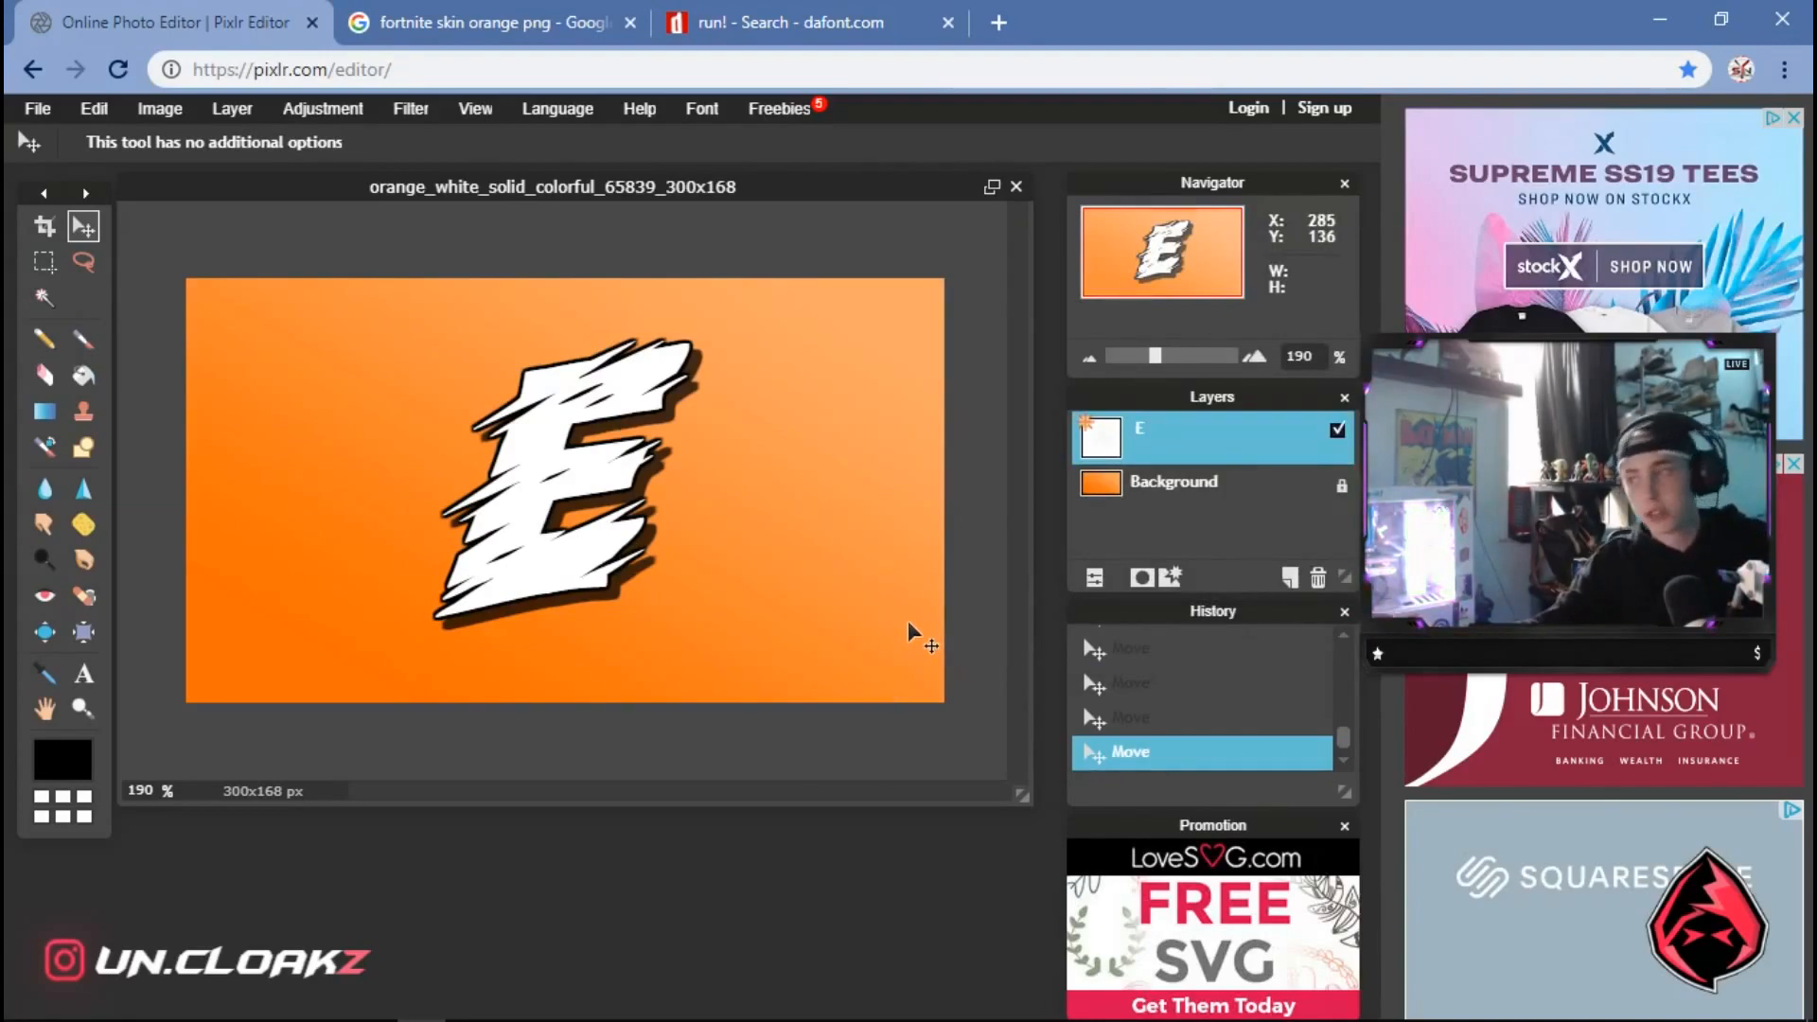
Unlock the orange background layer and apply a Halftone filter with point size 5, multiplier 5 and Add enabled
{"action": "double_click", "coordinate": [1343, 489]}
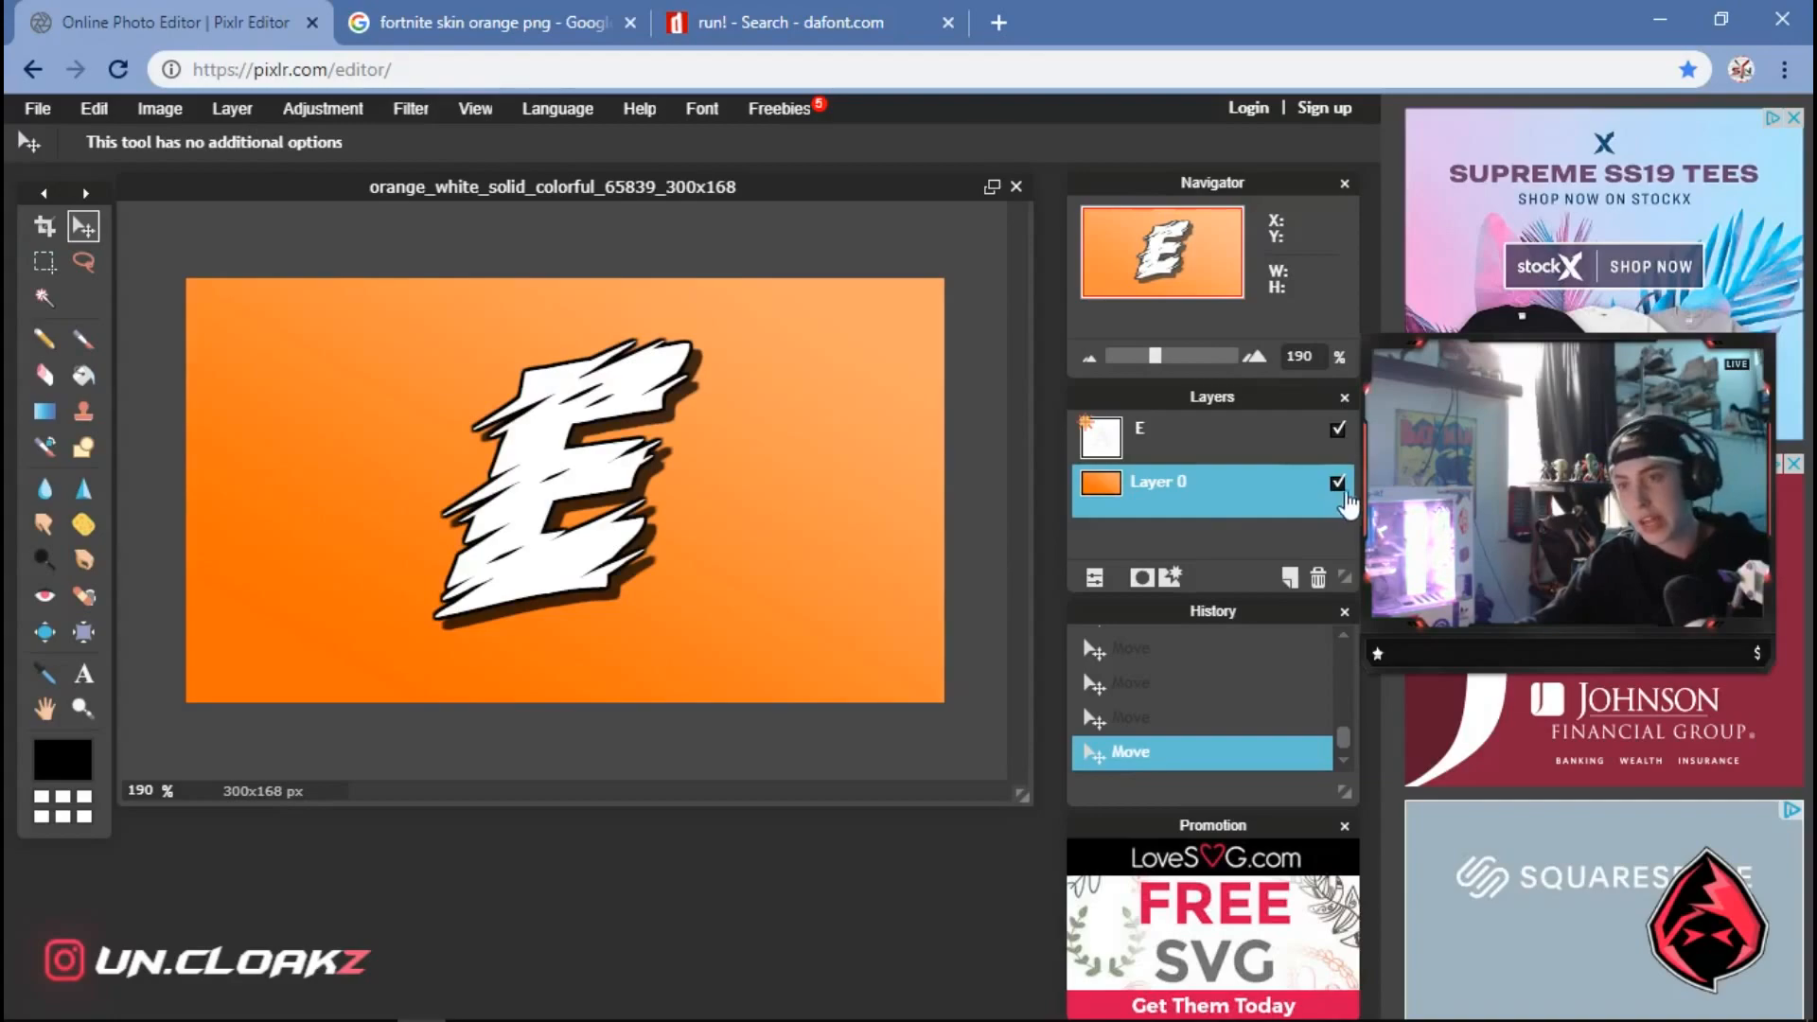
{"action": "left_click", "coordinate": [431, 110]}
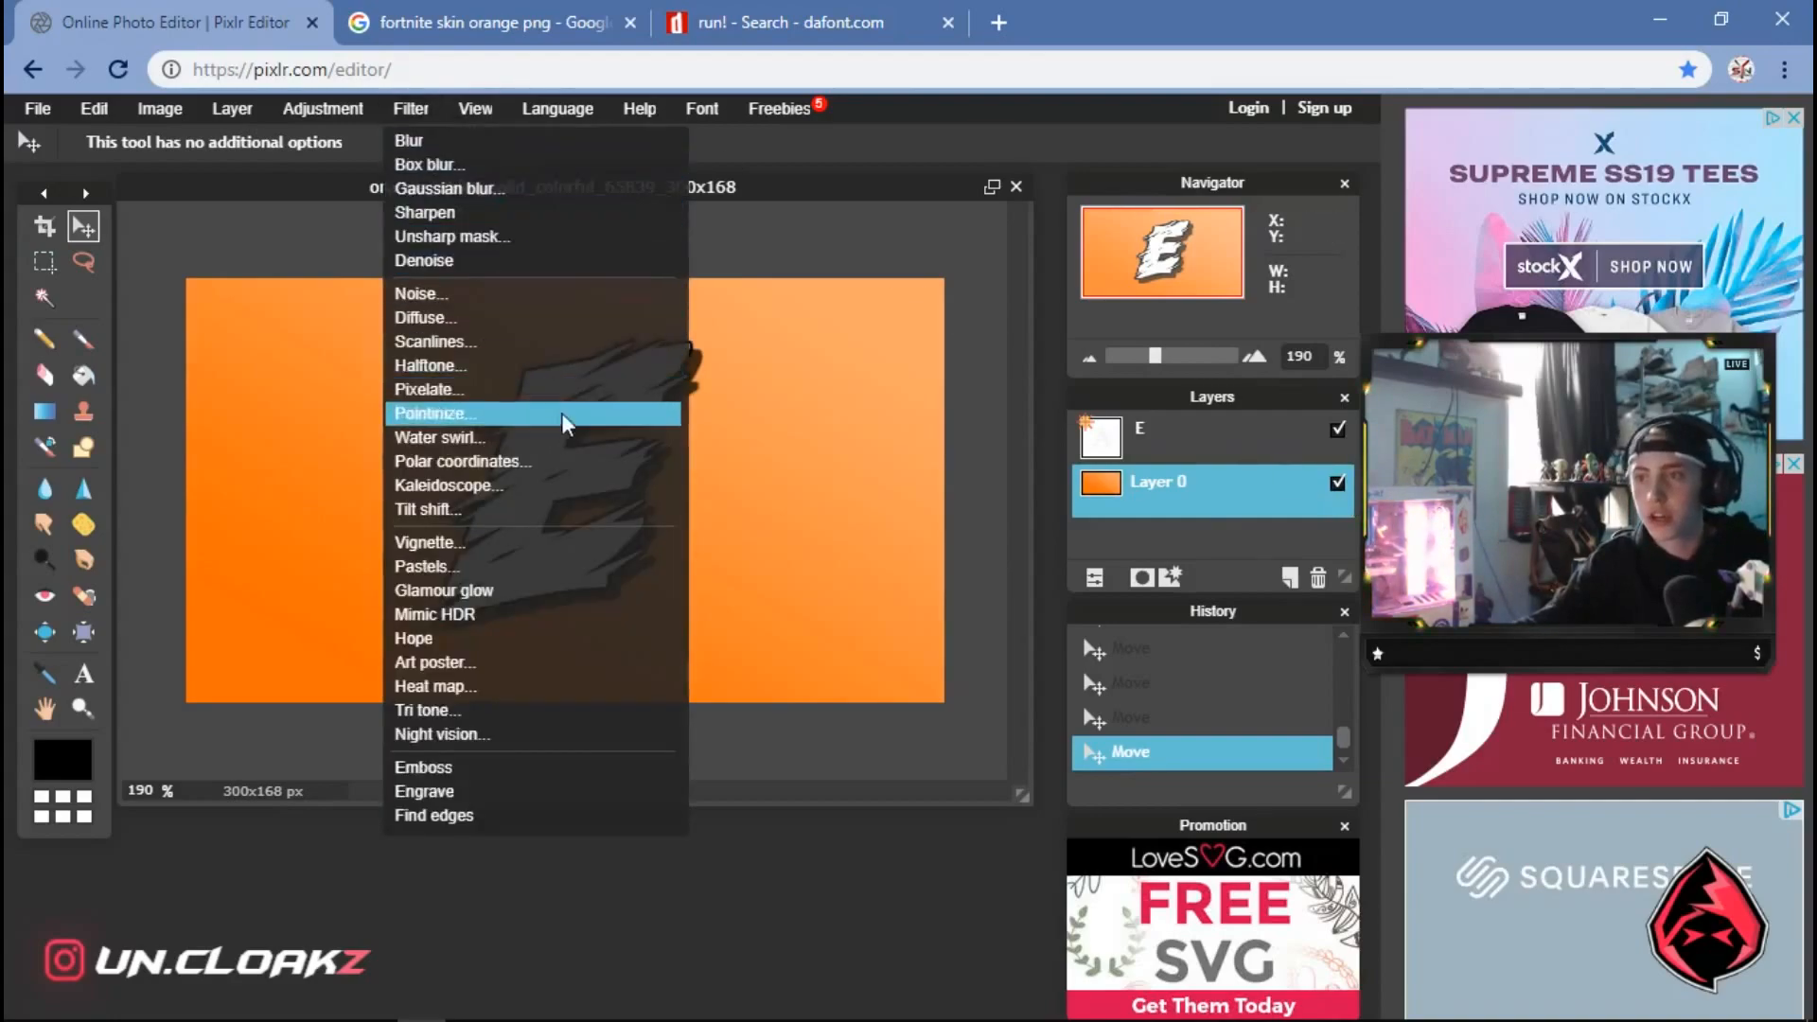
{"action": "left_click", "coordinate": [499, 371]}
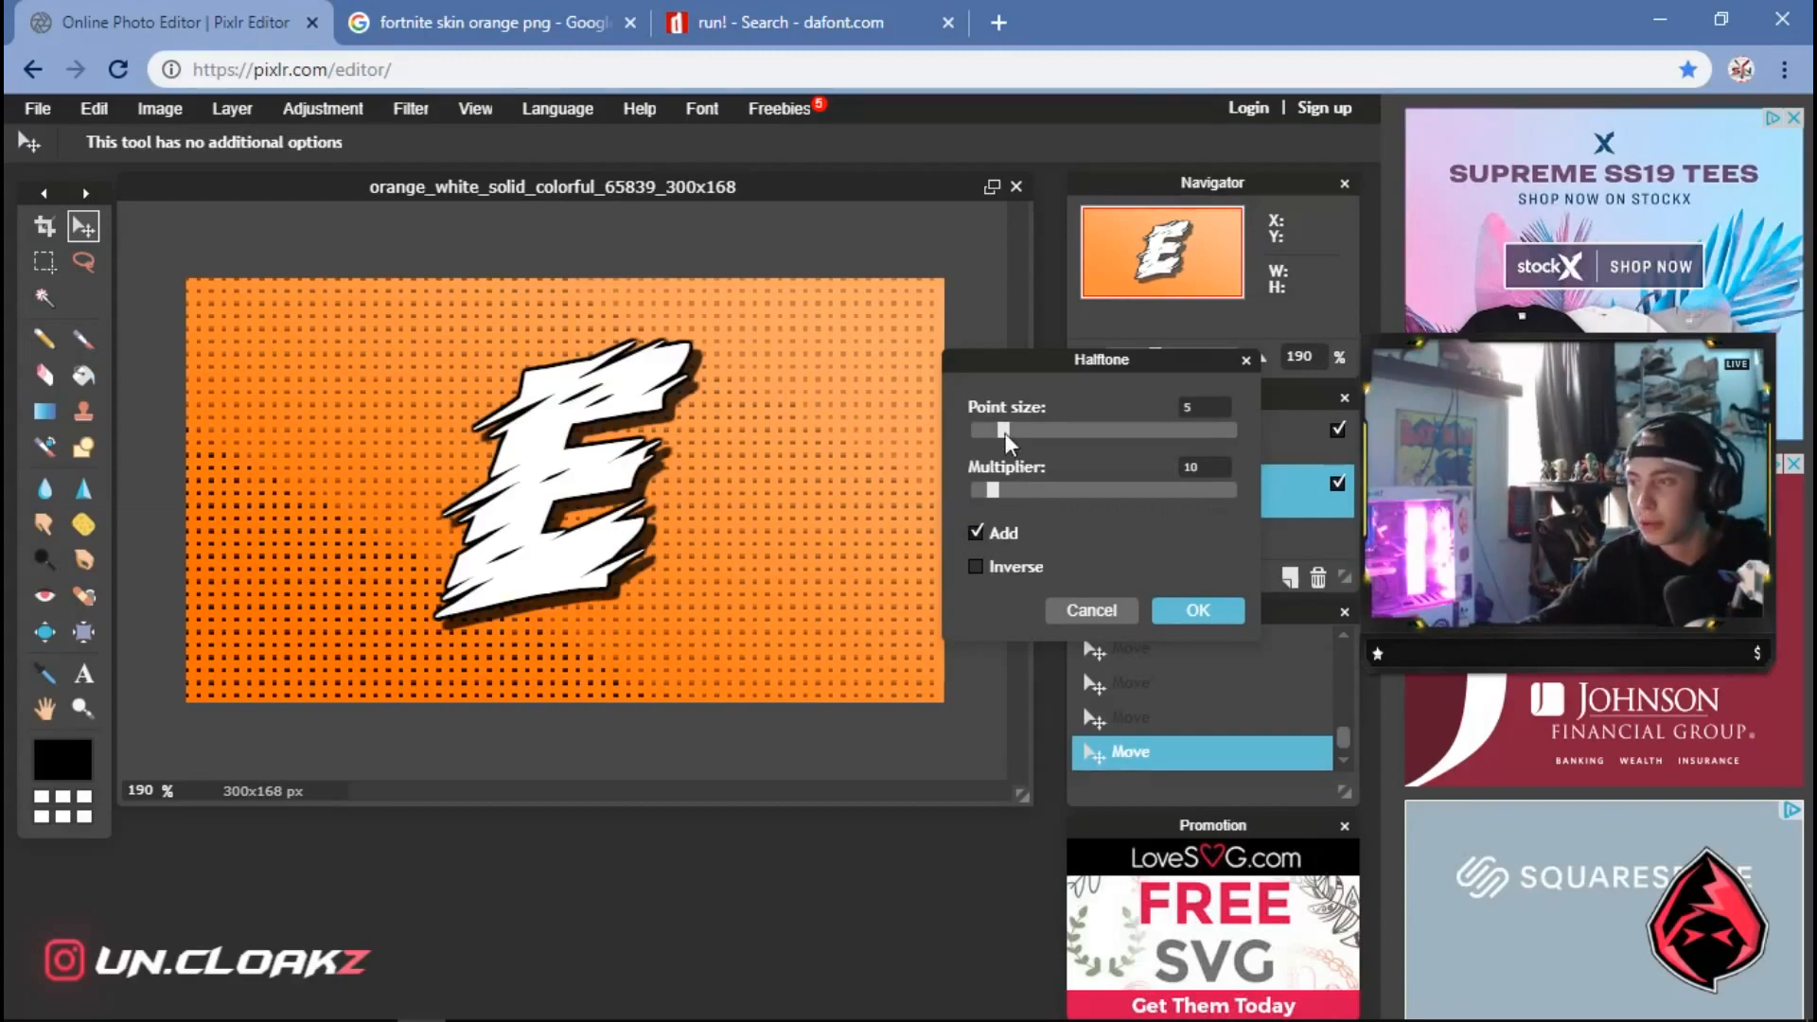
{"action": "left_click_drag", "start_coordinate": [1000, 431], "coordinate": [1037, 424]}
{"action": "mouse_move", "coordinate": [990, 486]}
{"action": "left_mouse_down"}
{"action": "mouse_move", "coordinate": [1014, 493]}
{"action": "mouse_move", "coordinate": [986, 485]}
{"action": "left_mouse_up"}
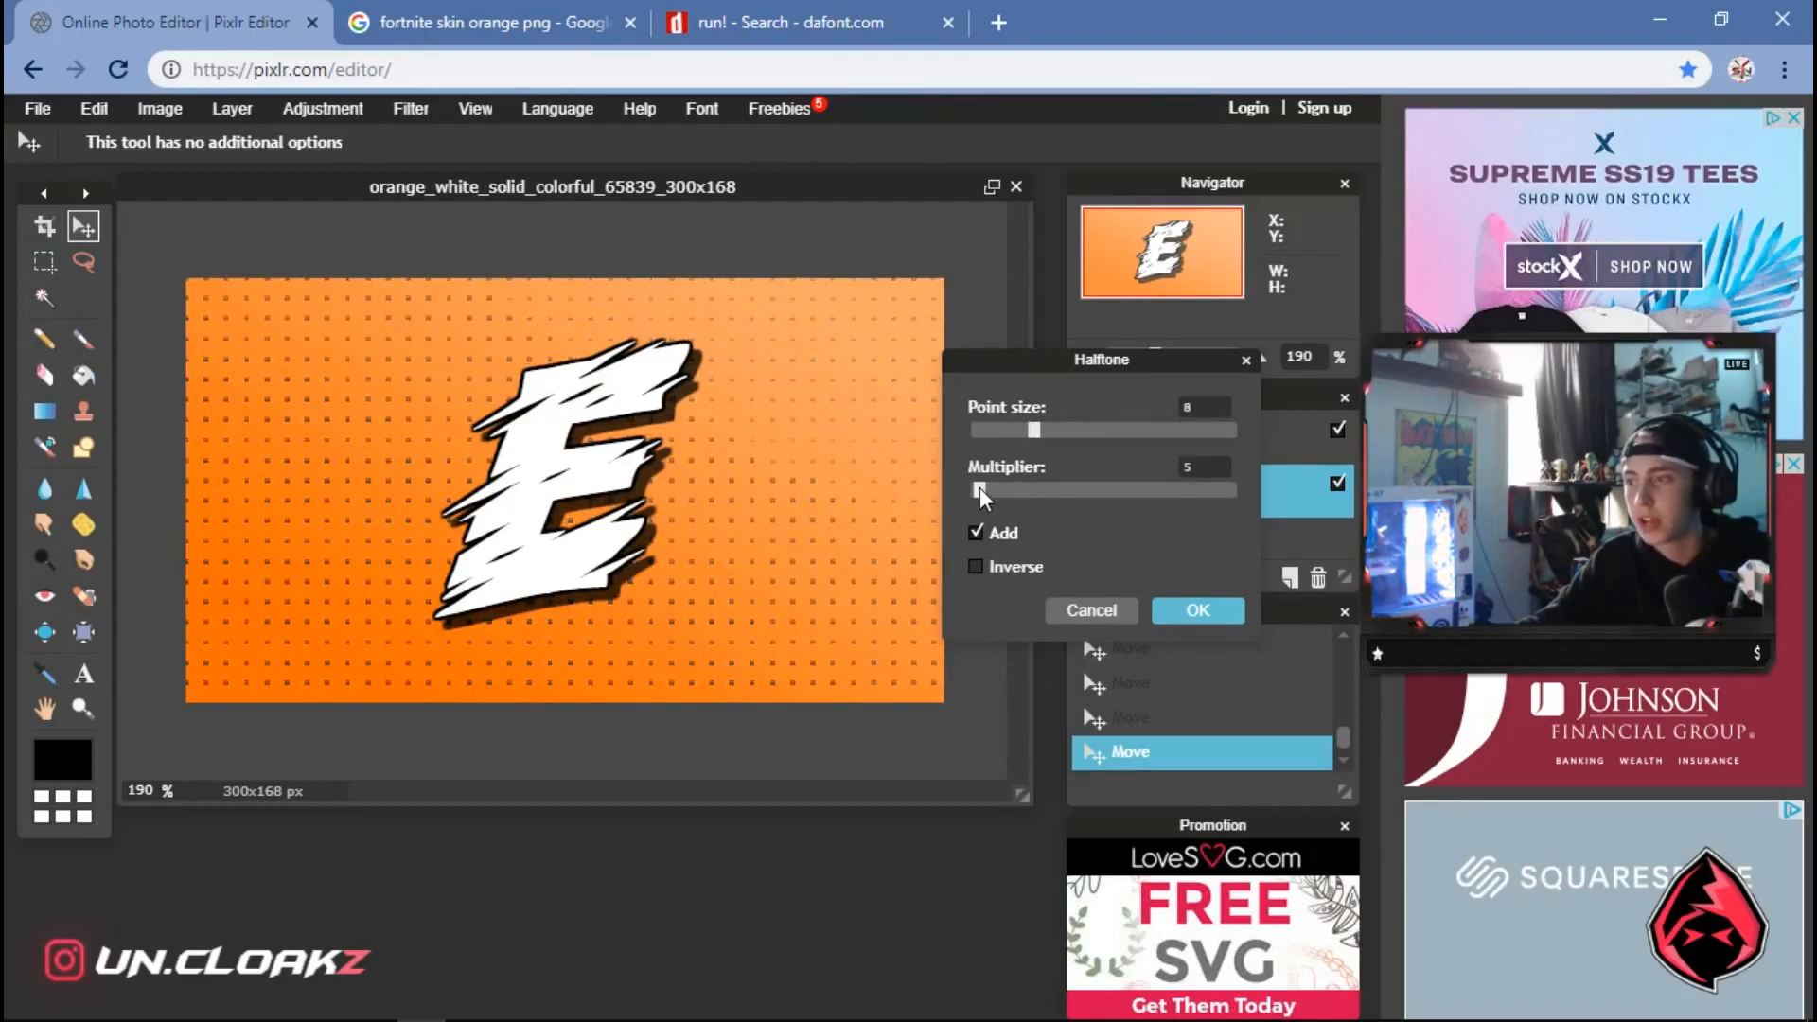
{"action": "left_click_drag", "start_coordinate": [1042, 430], "coordinate": [1003, 436]}
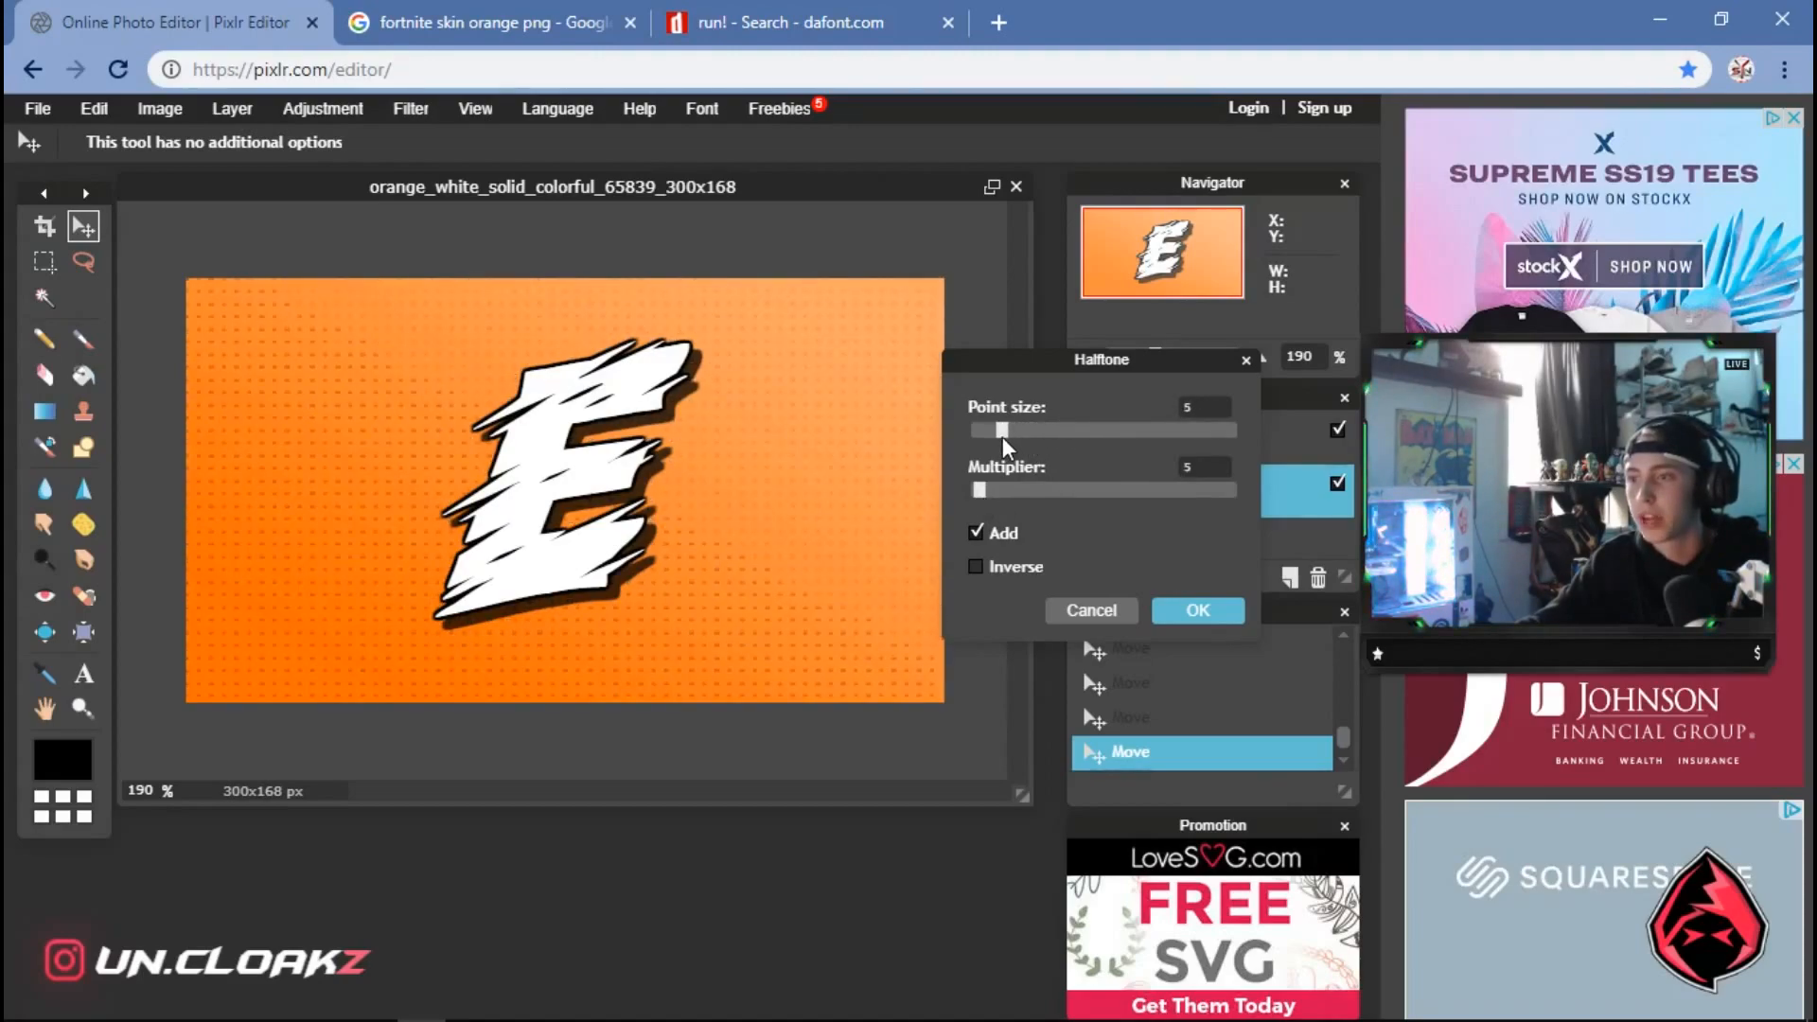
{"action": "left_click", "coordinate": [1177, 617]}
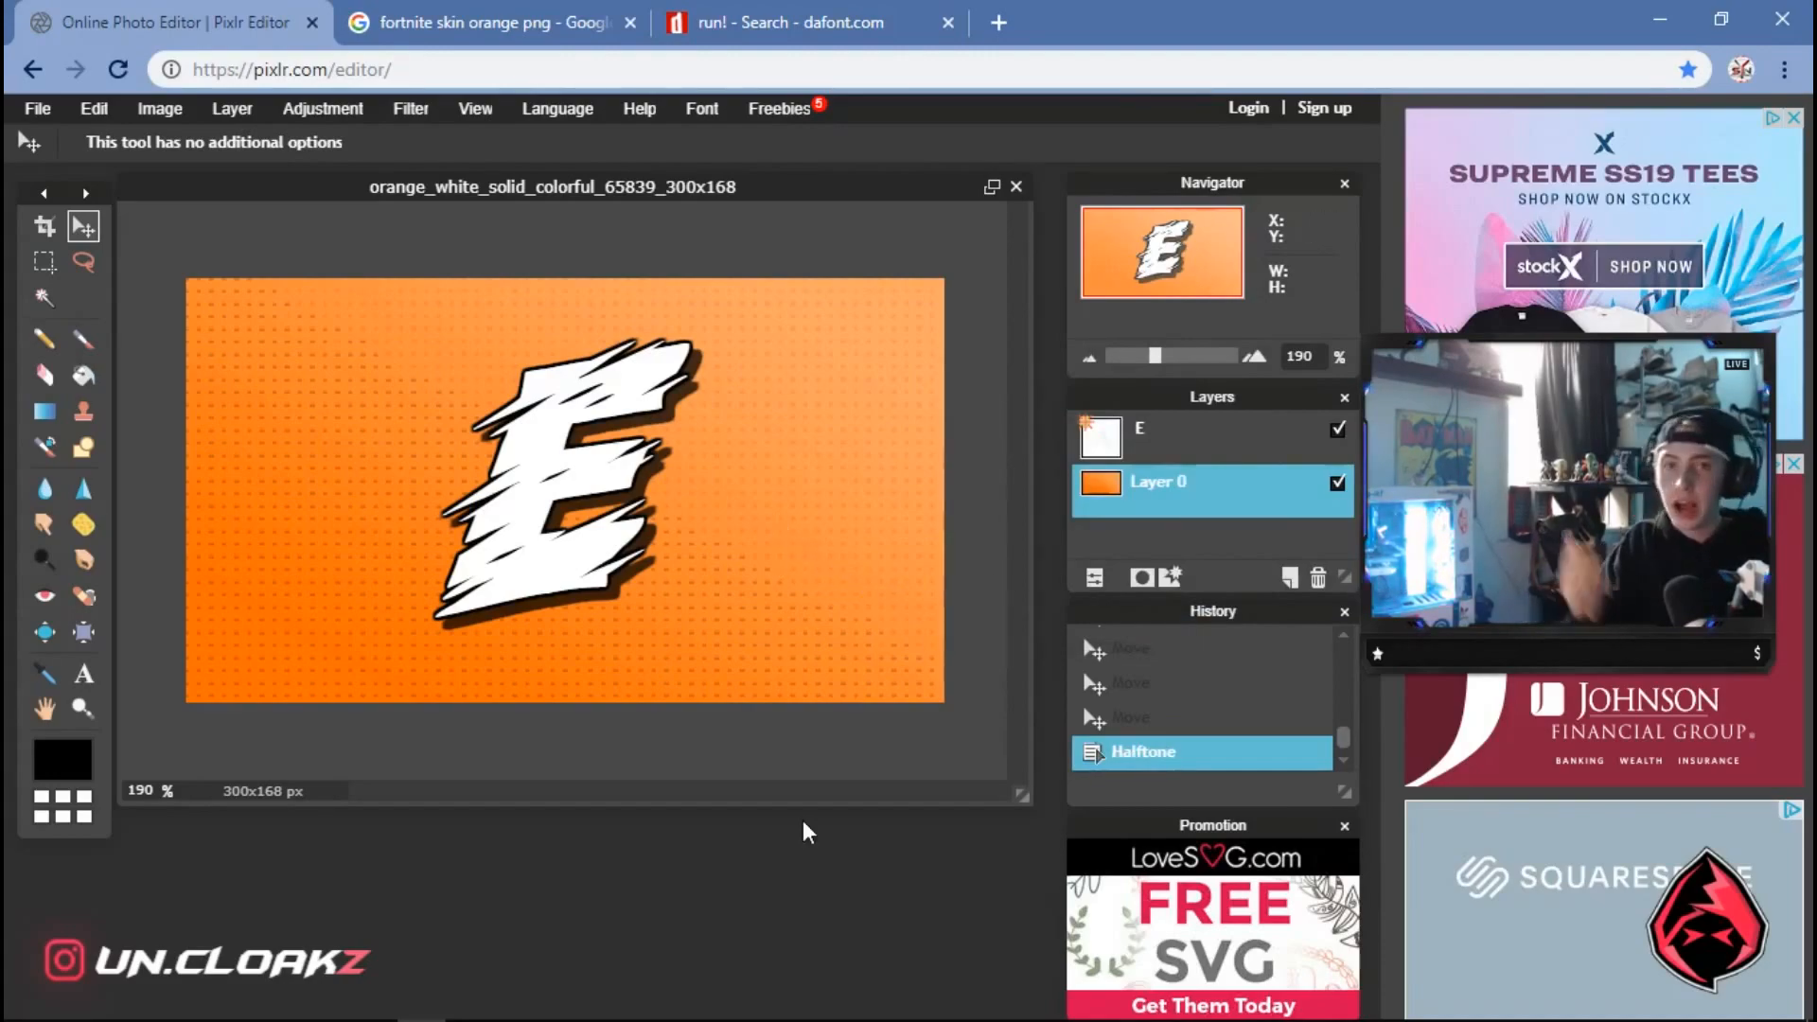